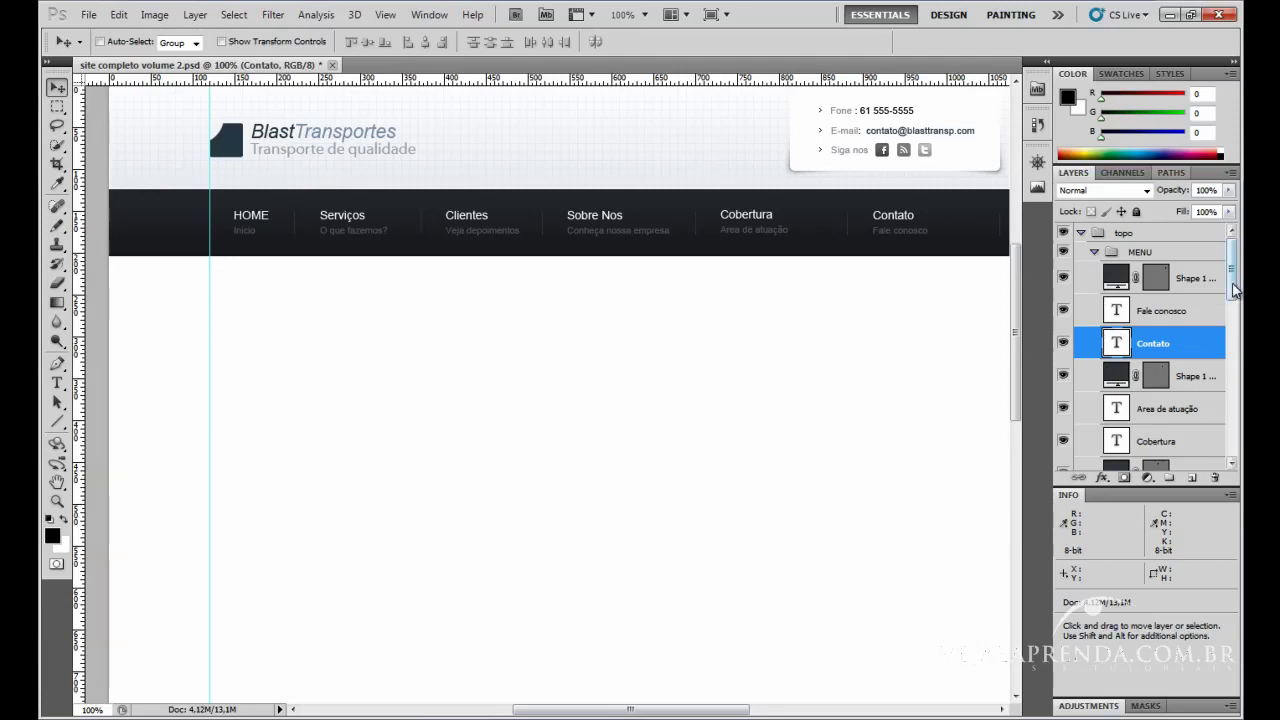
# Collapse the MENU layer group and move the SOCIAL group into the contato group.
pyautogui.moveTo(1232, 300)
pyautogui.mouseDown()
pyautogui.moveTo(1233, 425)
pyautogui.moveTo(1237, 288)
pyautogui.mouseUp()
pyautogui.click(1094, 252)
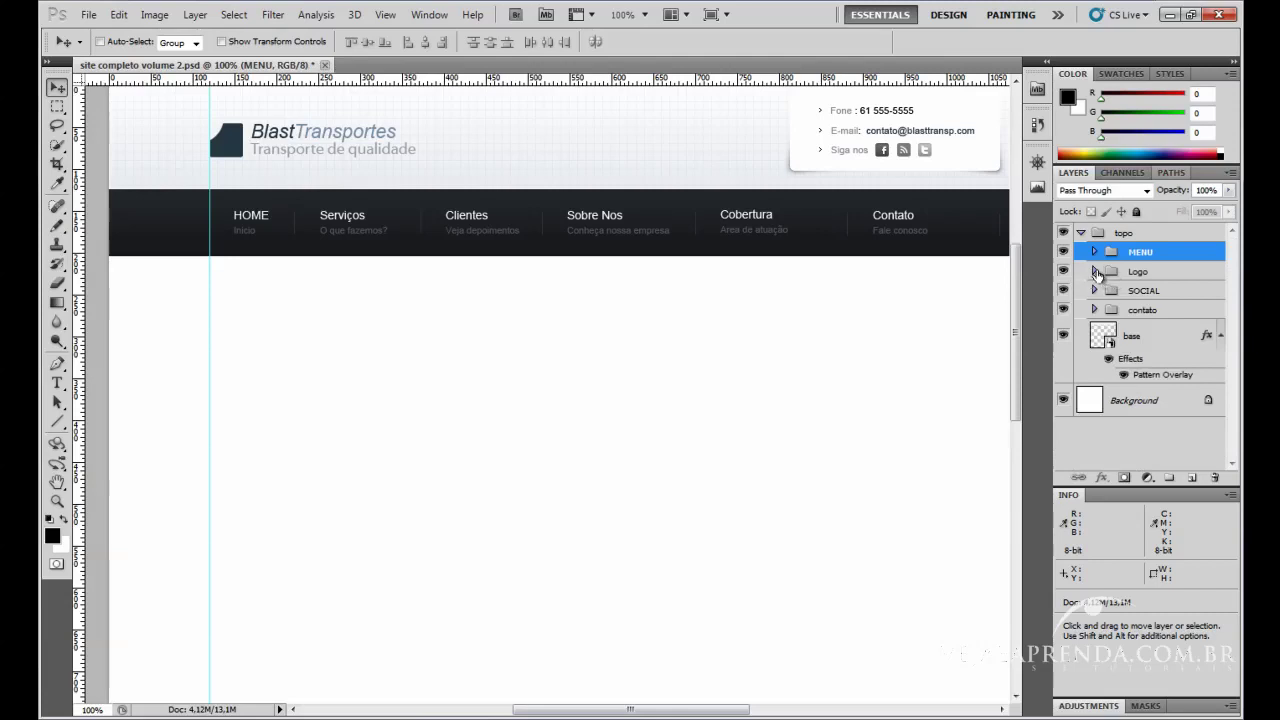
pyautogui.click(1094, 271)
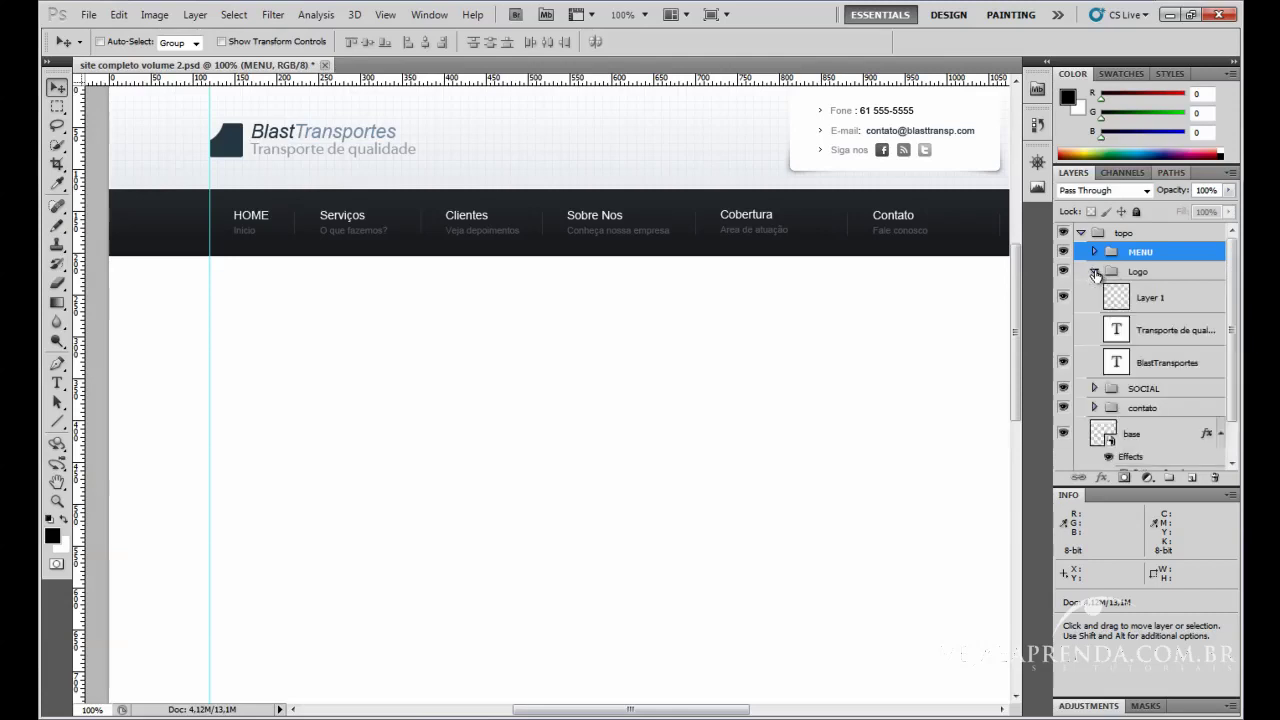
pyautogui.click(1094, 389)
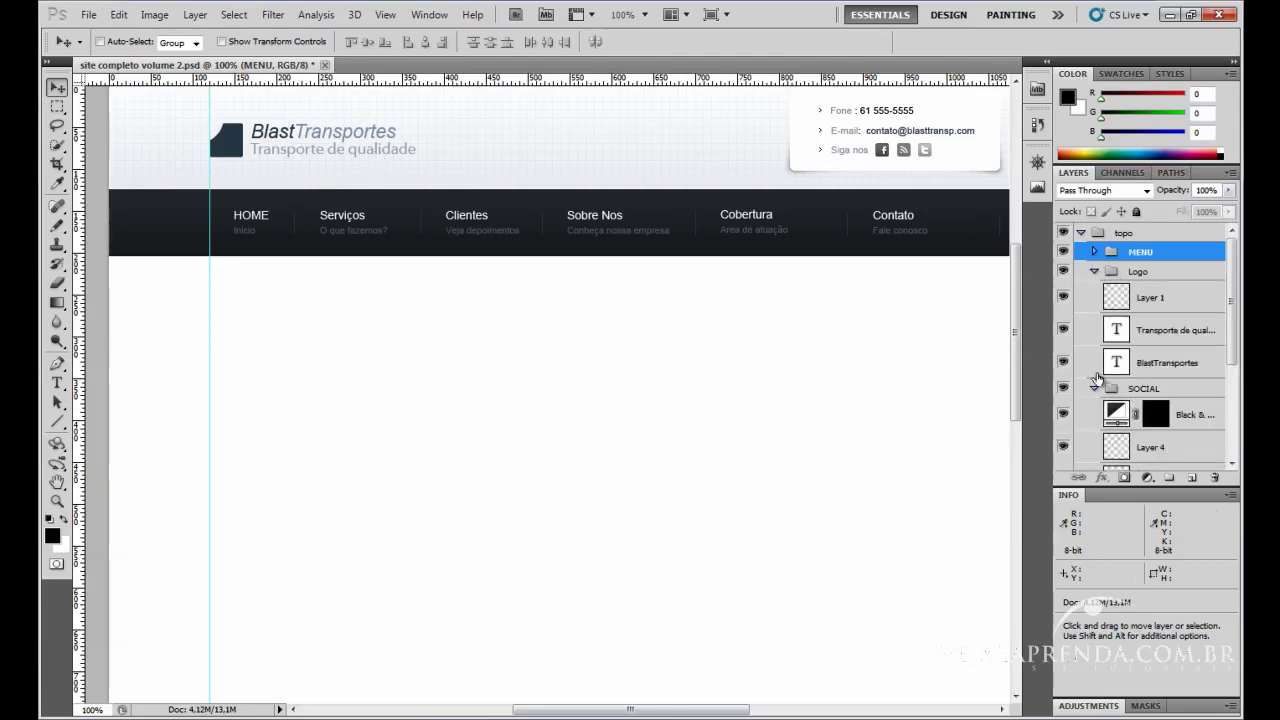
pyautogui.scroll(-4, 1176, 338)
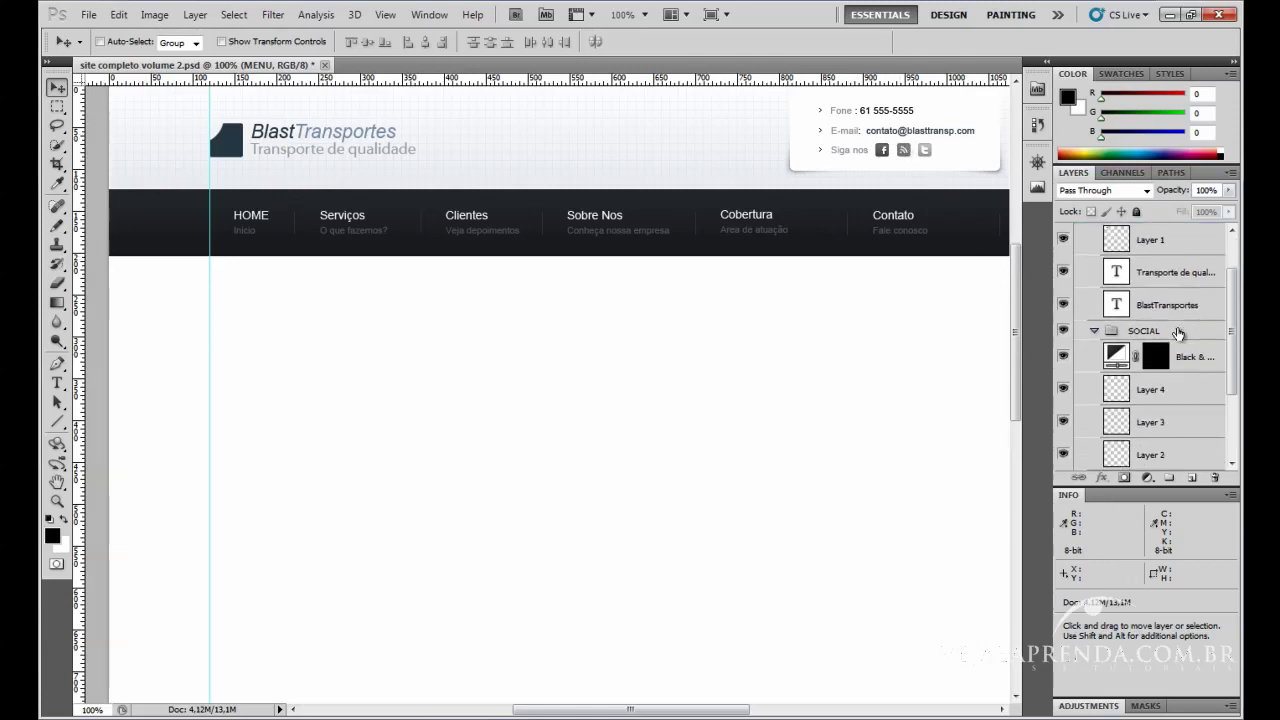
pyautogui.scroll(2, 1172, 340)
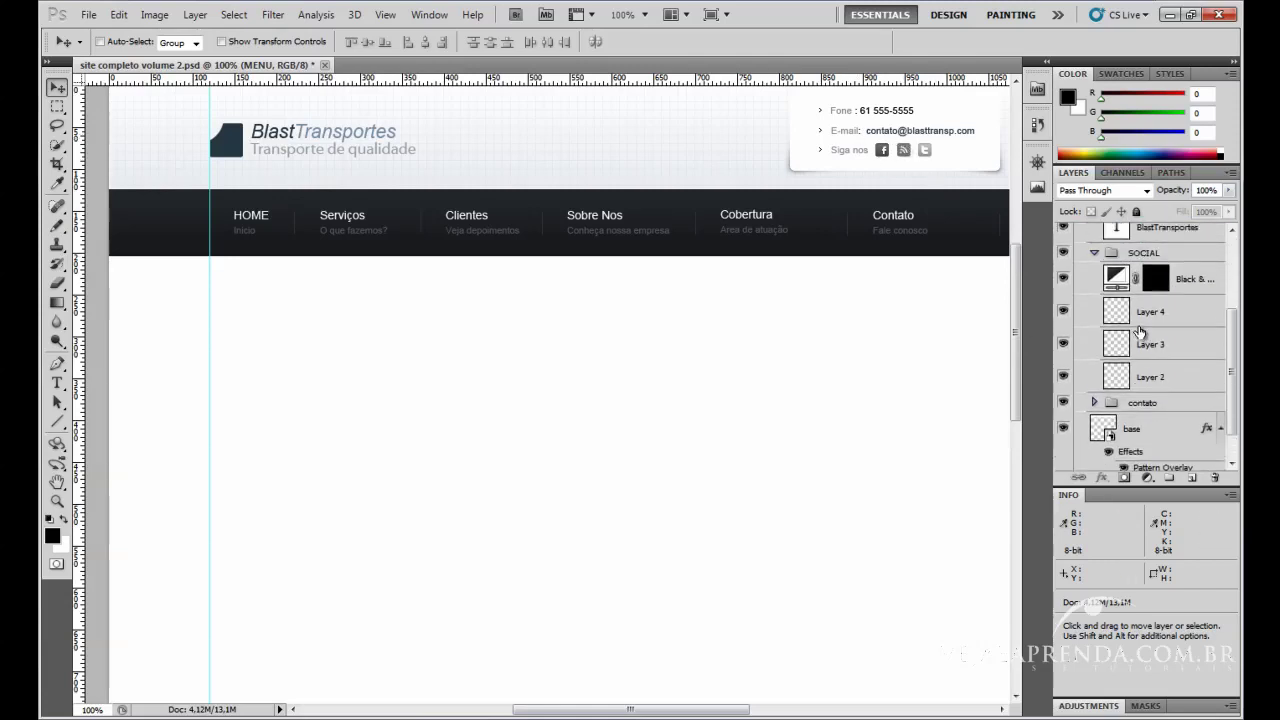
pyautogui.moveTo(1118, 256); pyautogui.dragTo(1131, 407)
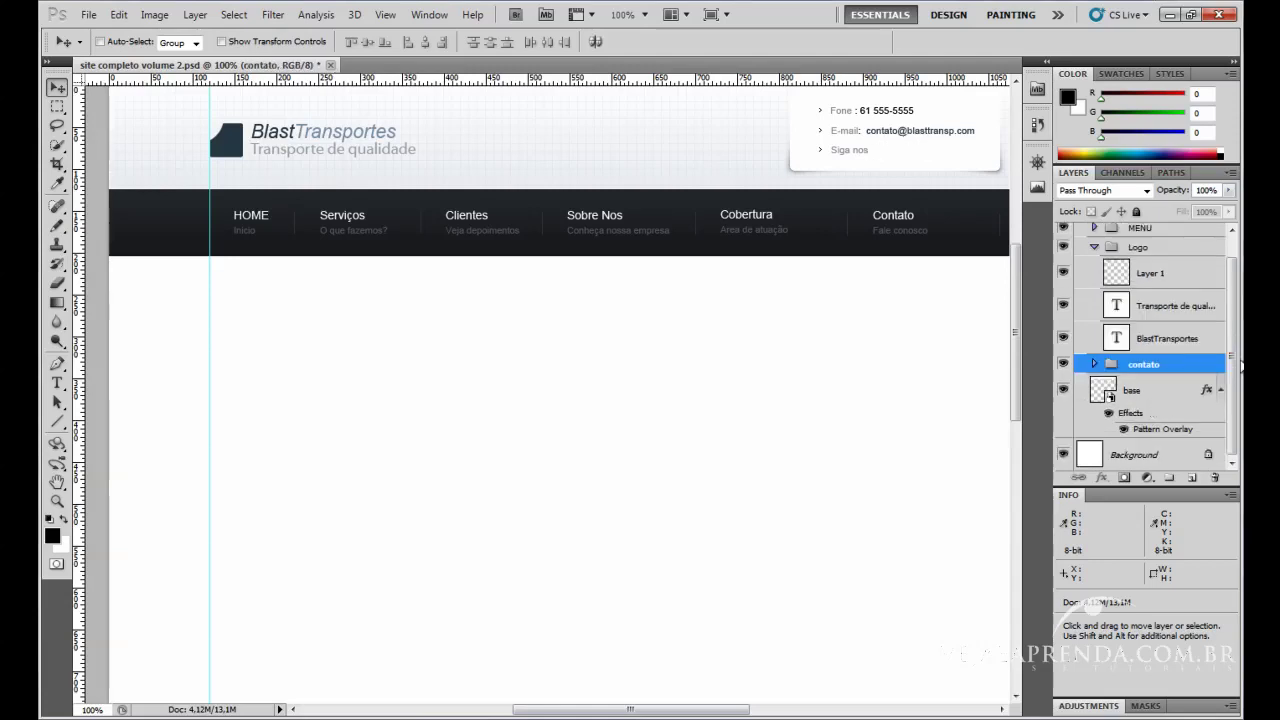
# Collapse the SOCIAL group inside contato and reorder it directly above the seta copy 2 layer.
pyautogui.click(1094, 365)
pyautogui.scroll(-8, 1090, 376)
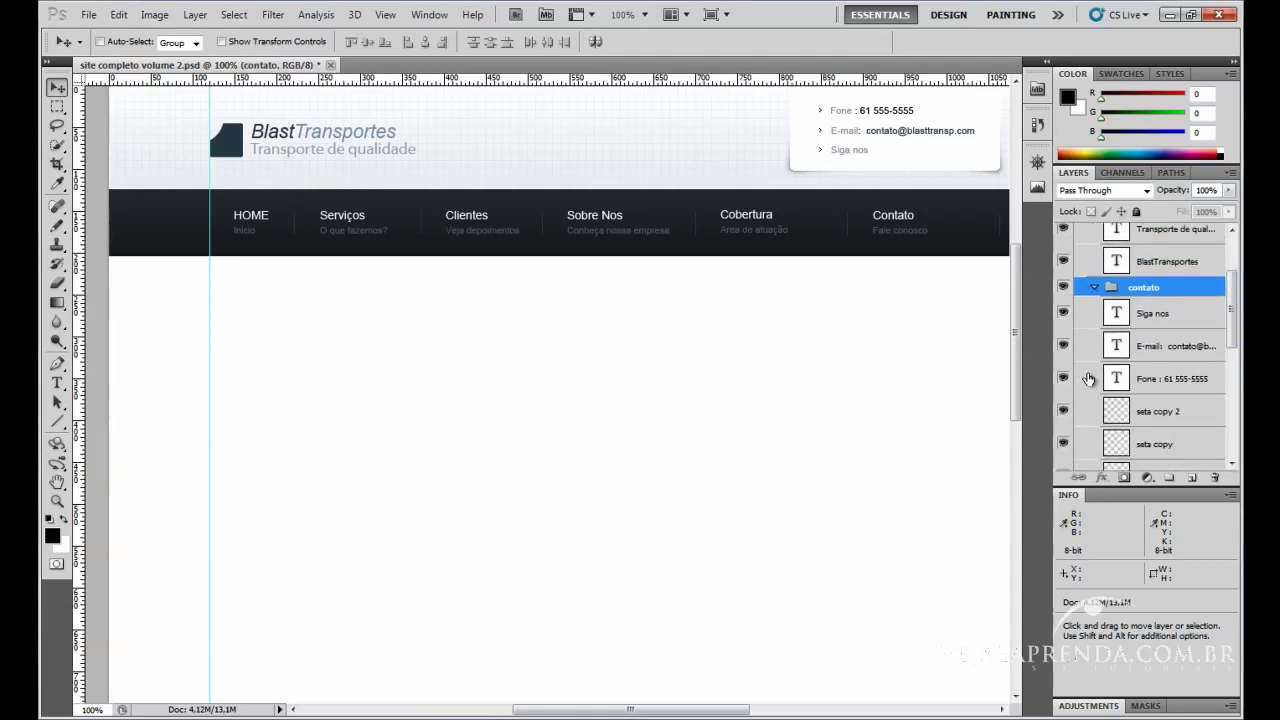
pyautogui.scroll(3, 1090, 378)
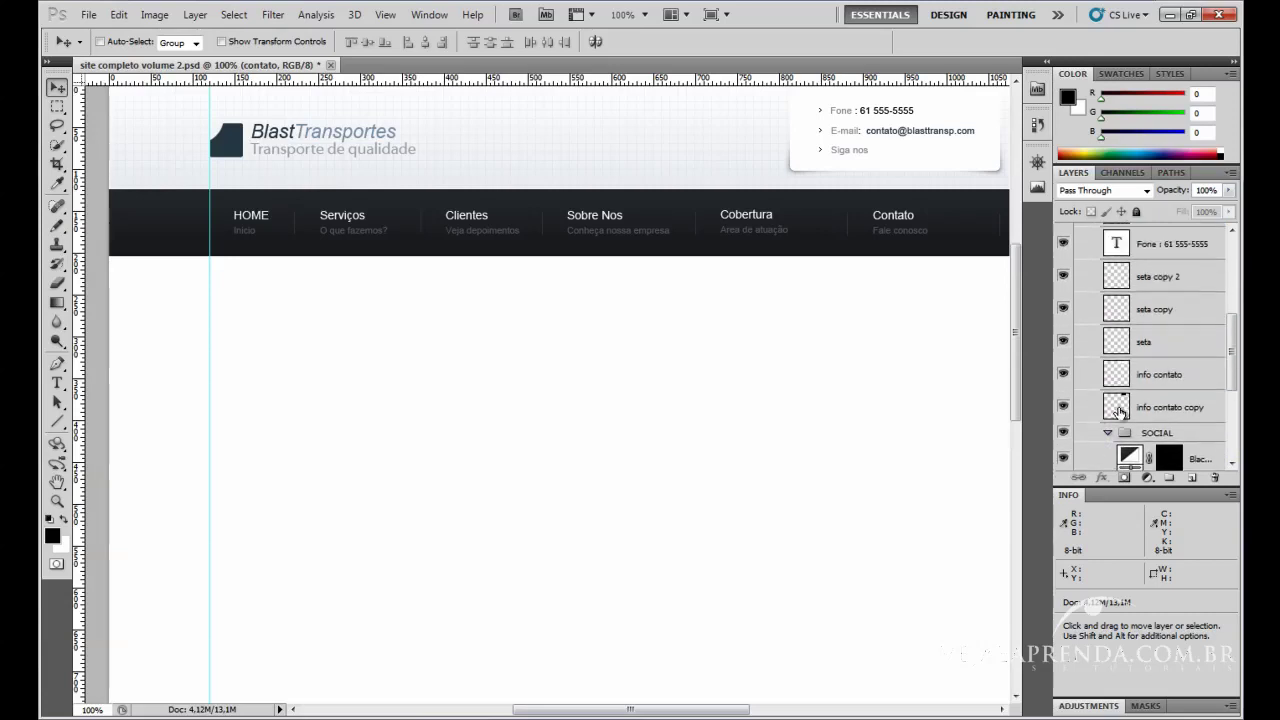
pyautogui.scroll(-3, 1100, 392)
pyautogui.click(1108, 398)
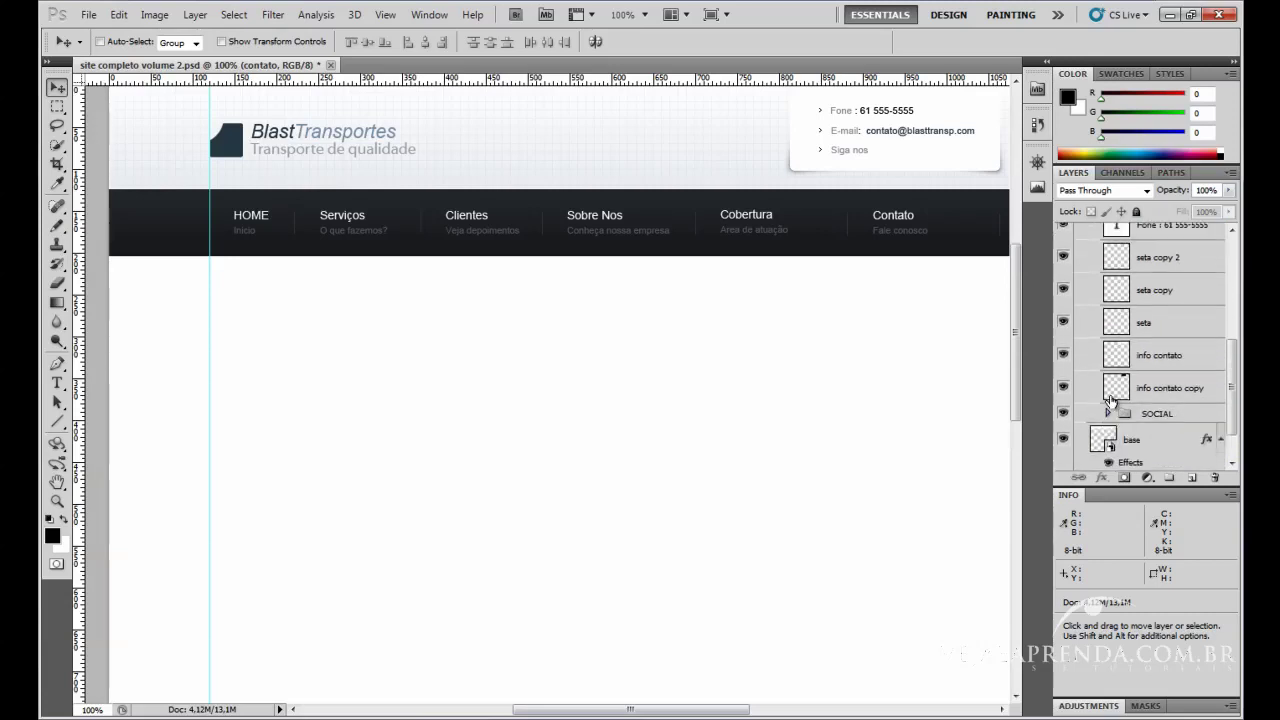
pyautogui.scroll(4, 1105, 340)
pyautogui.scroll(-3, 1105, 315)
pyautogui.scroll(-2, 1120, 390)
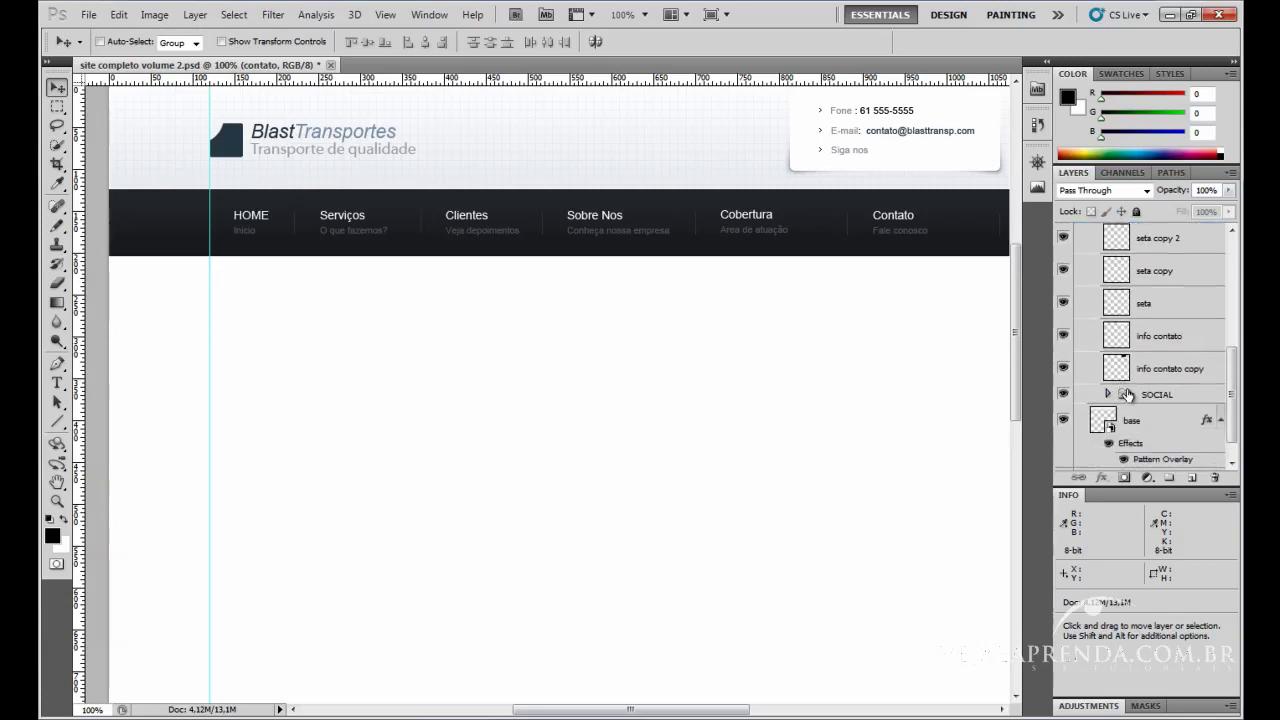
pyautogui.scroll(1, 1143, 405)
pyautogui.moveTo(1157, 408); pyautogui.dragTo(1150, 302)
pyautogui.scroll(3, 1150, 302)
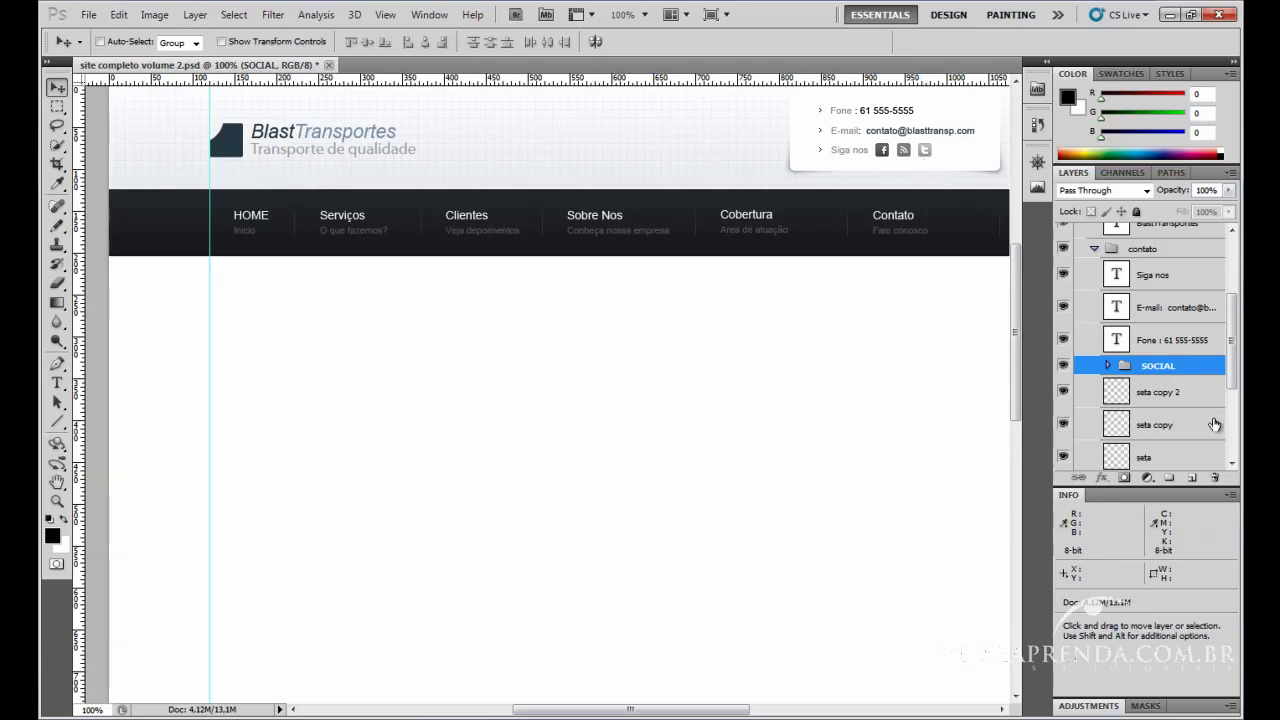
# Collapse the contato and Logo groups along with their parent group topo.
pyautogui.scroll(2, 1128, 380)
pyautogui.click(1096, 289)
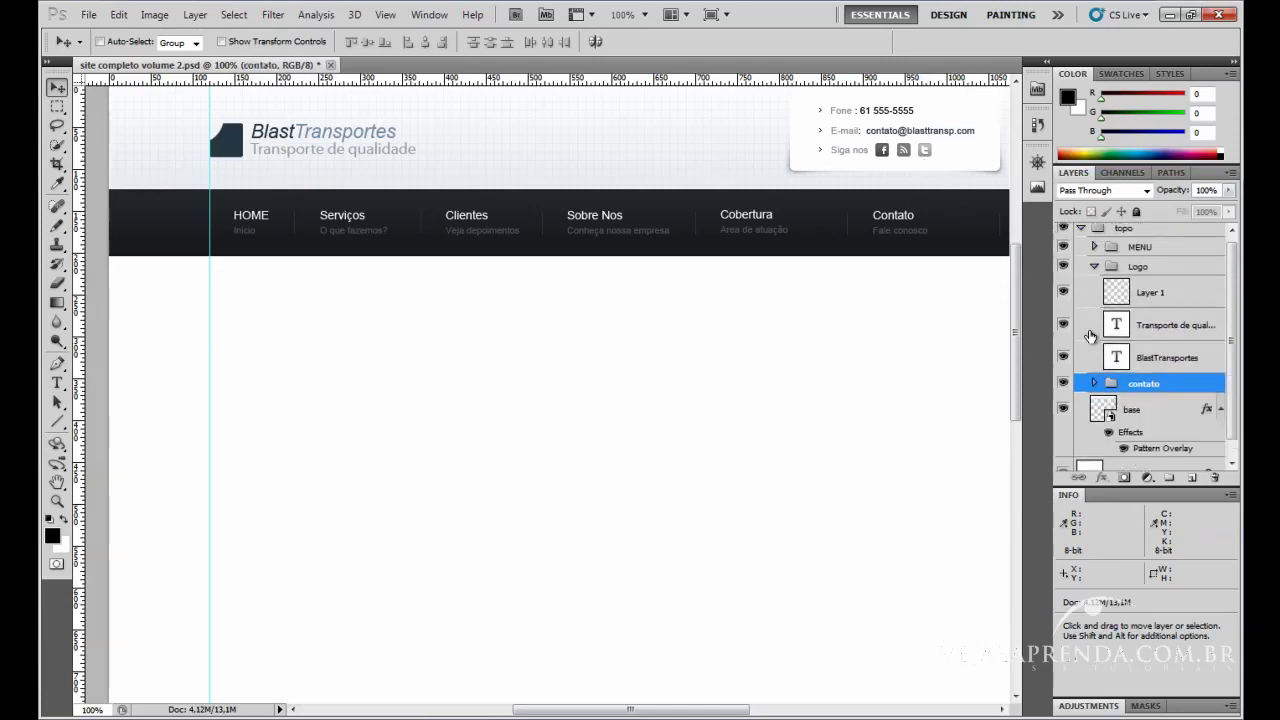
pyautogui.click(1094, 272)
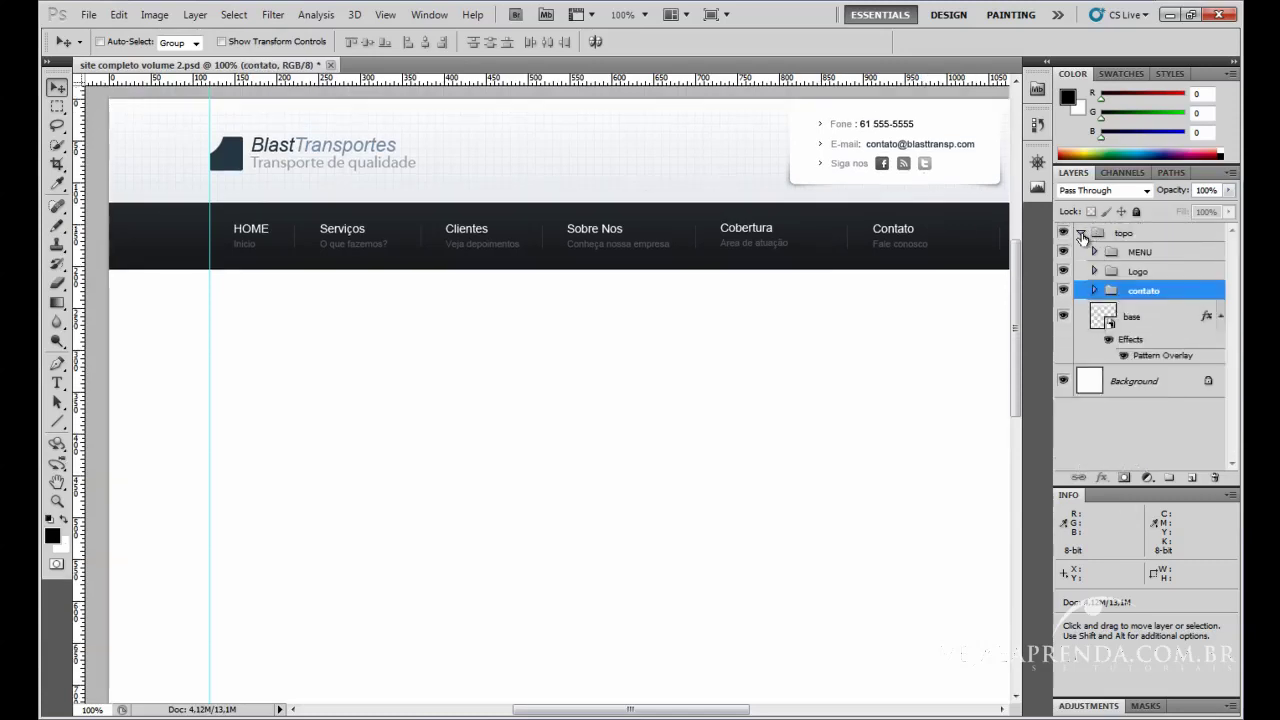
pyautogui.click(1081, 233)
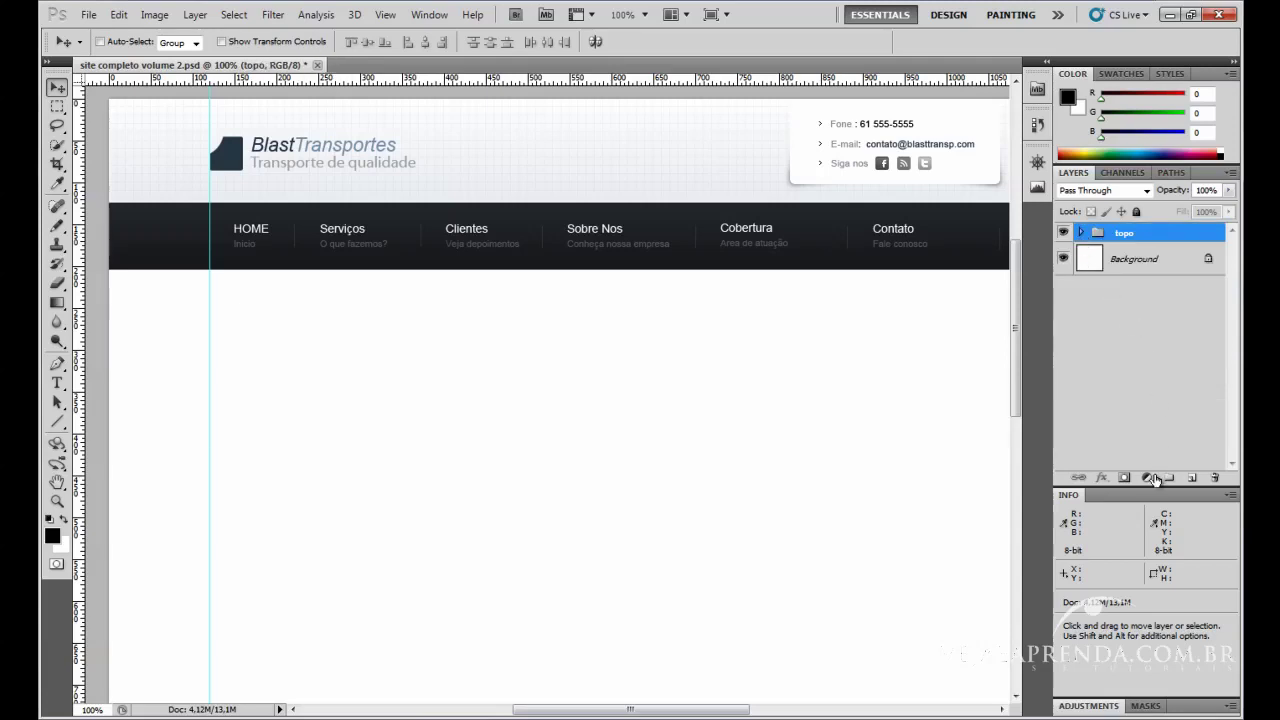
# Wrap the topo group in a new group named slider.
pyautogui.hotkey('ctrl', 'g')
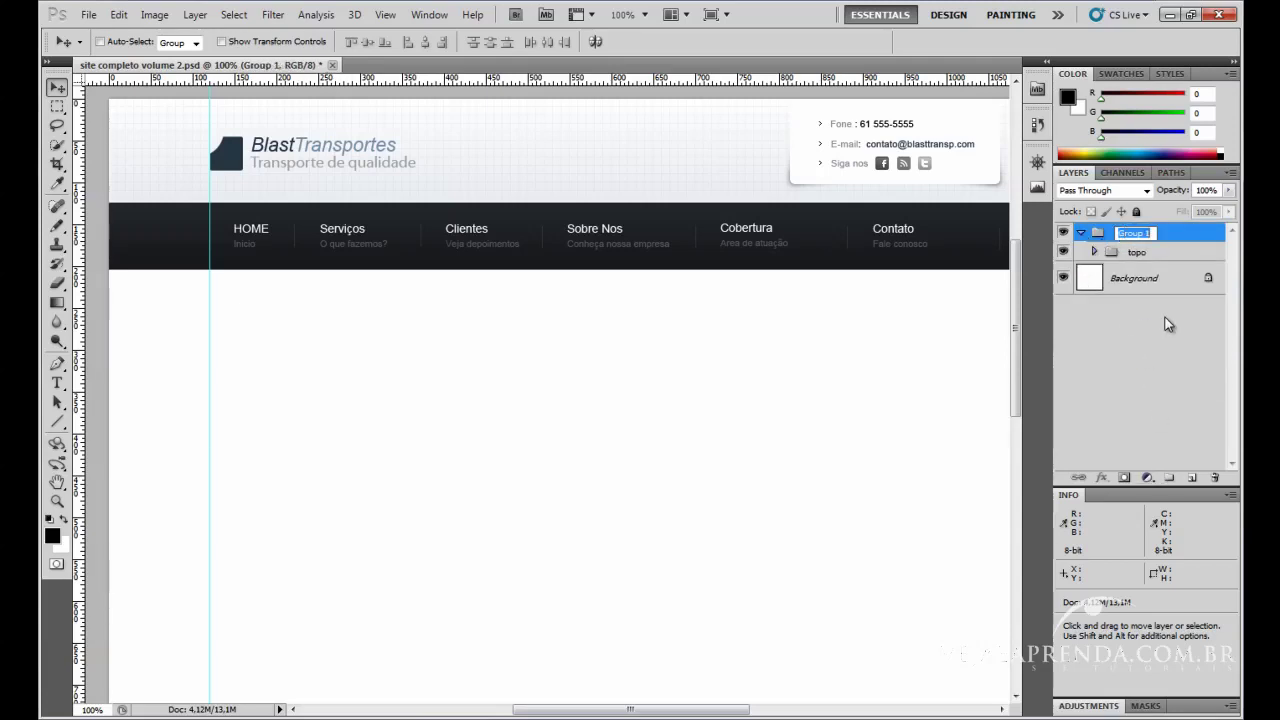
pyautogui.write('slider')
pyautogui.press('Return')
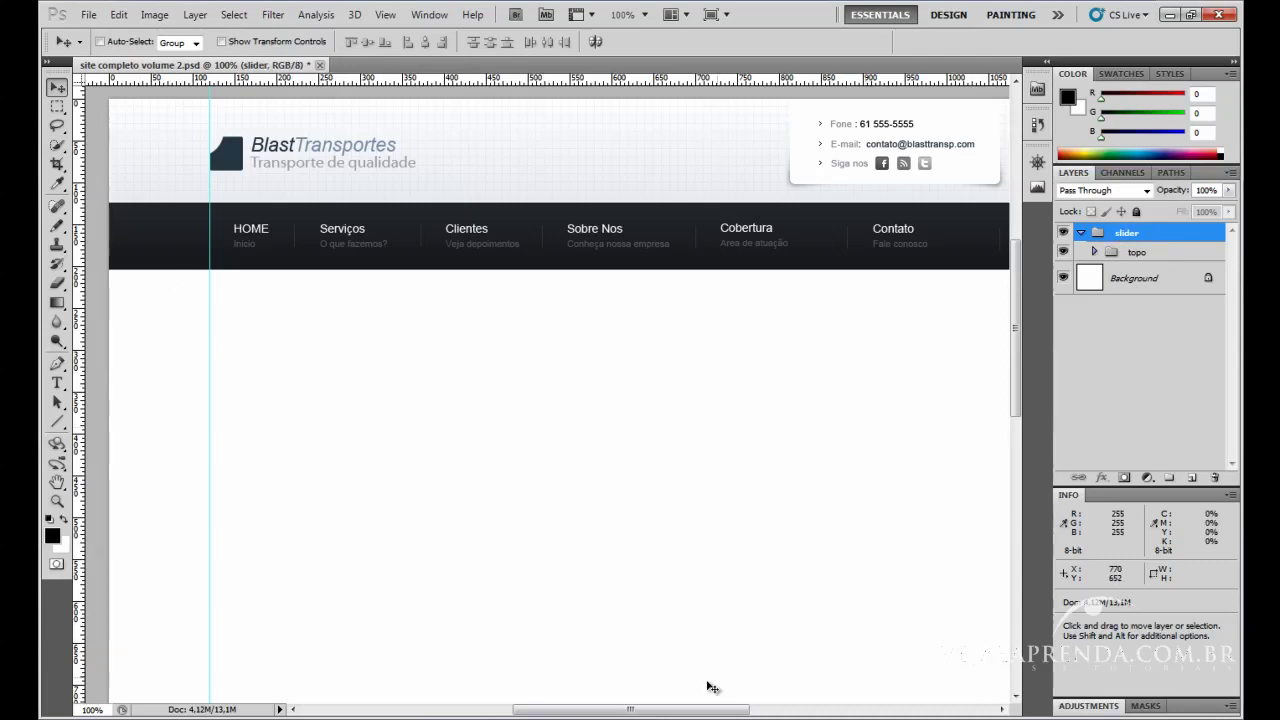
# Undo the naming of the slider group and the grouping of topo.
pyautogui.moveTo(672, 709); pyautogui.dragTo(420, 423)
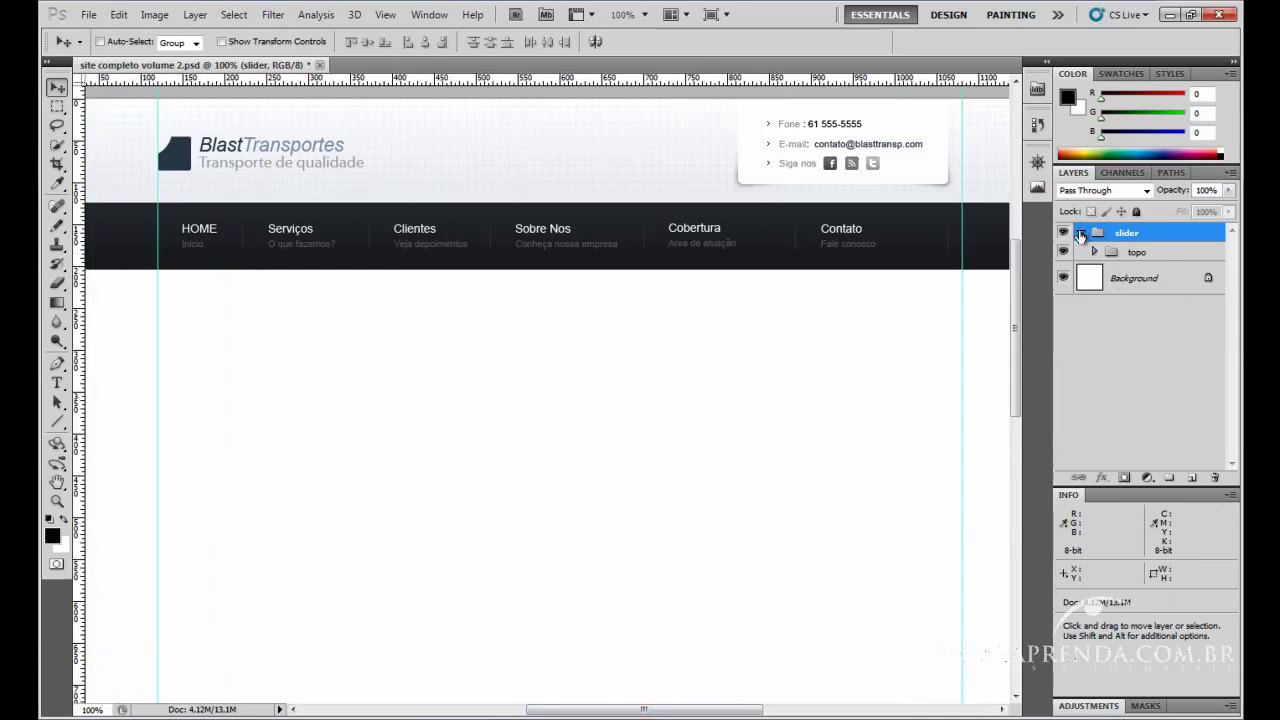
pyautogui.click(1080, 233)
pyautogui.click(1080, 233)
pyautogui.moveTo(1122, 232)
pyautogui.mouseDown()
pyautogui.moveTo(1128, 280)
pyautogui.moveTo(1130, 250)
pyautogui.mouseUp()
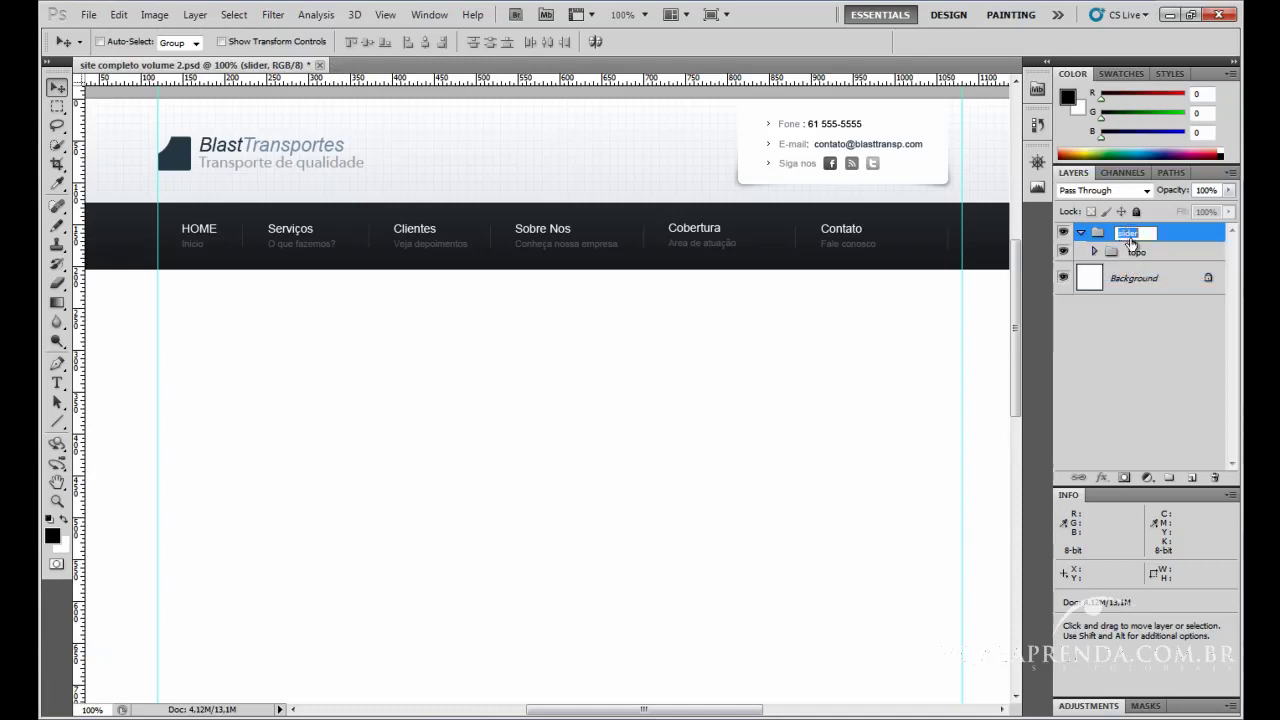
pyautogui.click(1130, 252)
pyautogui.hotkey('ctrl', 'z')
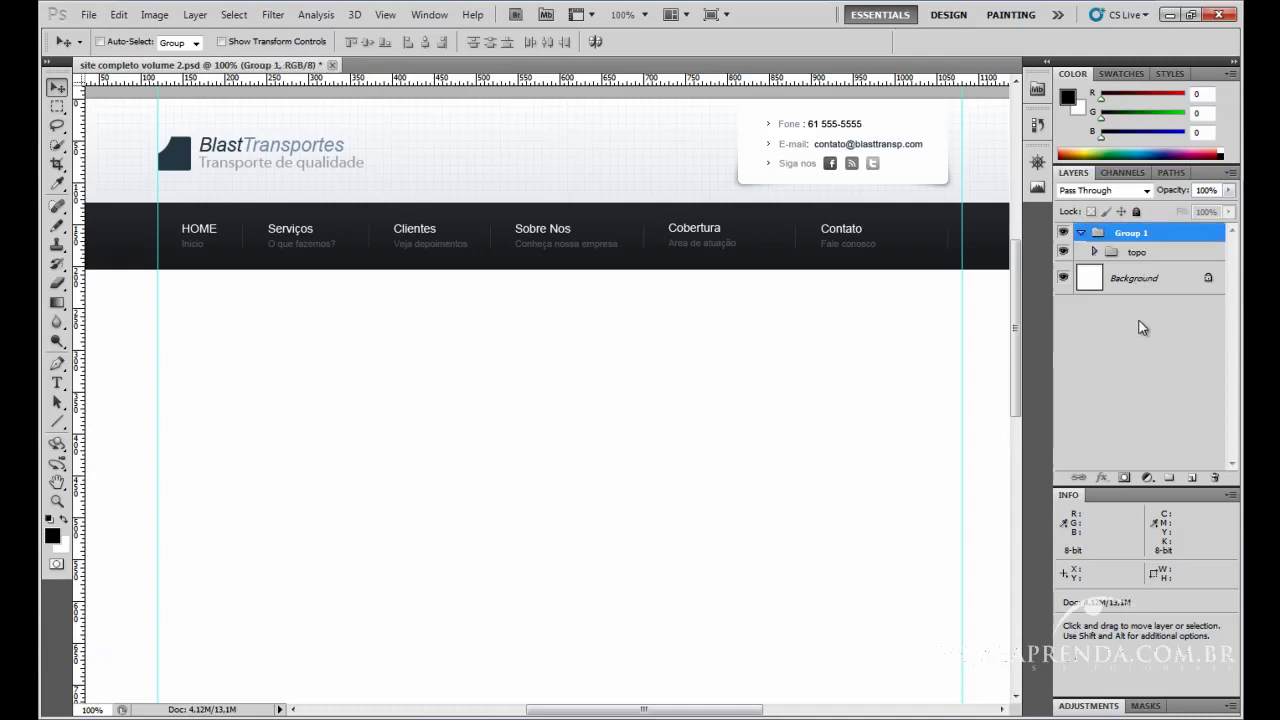
pyautogui.hotkey('ctrl', 'alt', 'z')
pyautogui.hotkey('ctrl', 'alt', 'z')
pyautogui.hotkey('ctrl', 'alt', 'z')
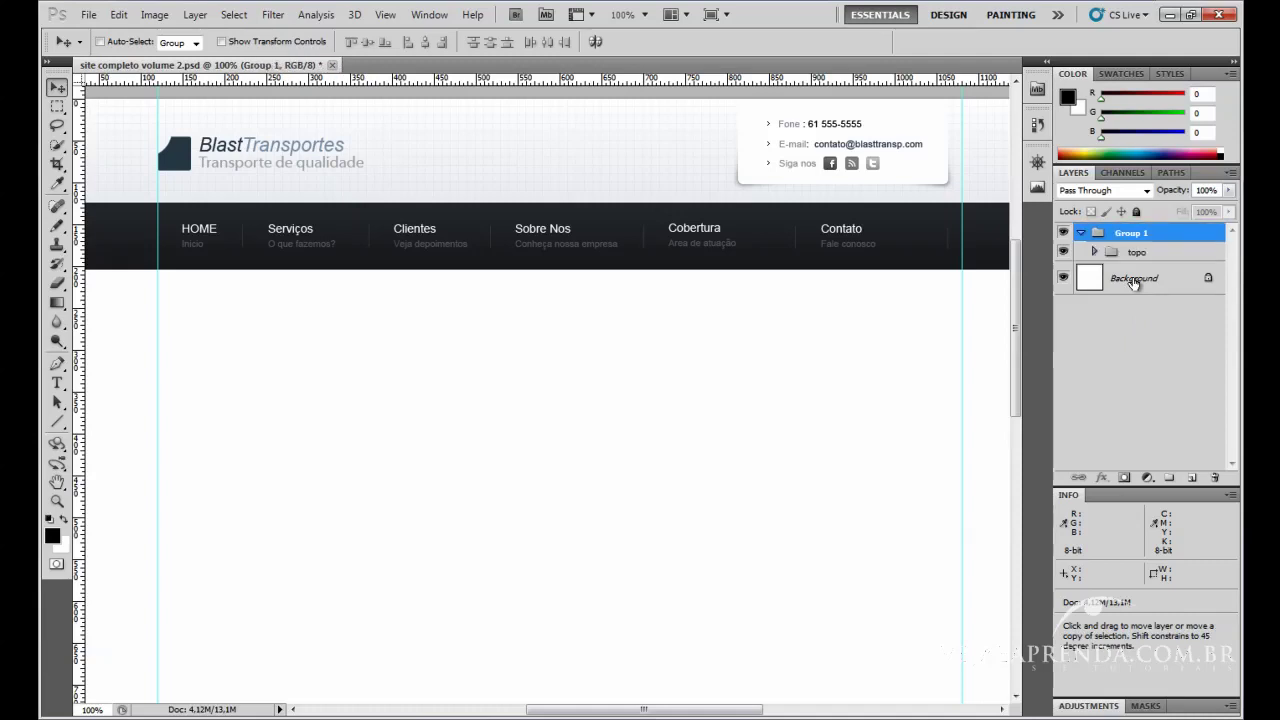
# Create a separate empty layer group above topo and name it slider.
pyautogui.click(1149, 346)
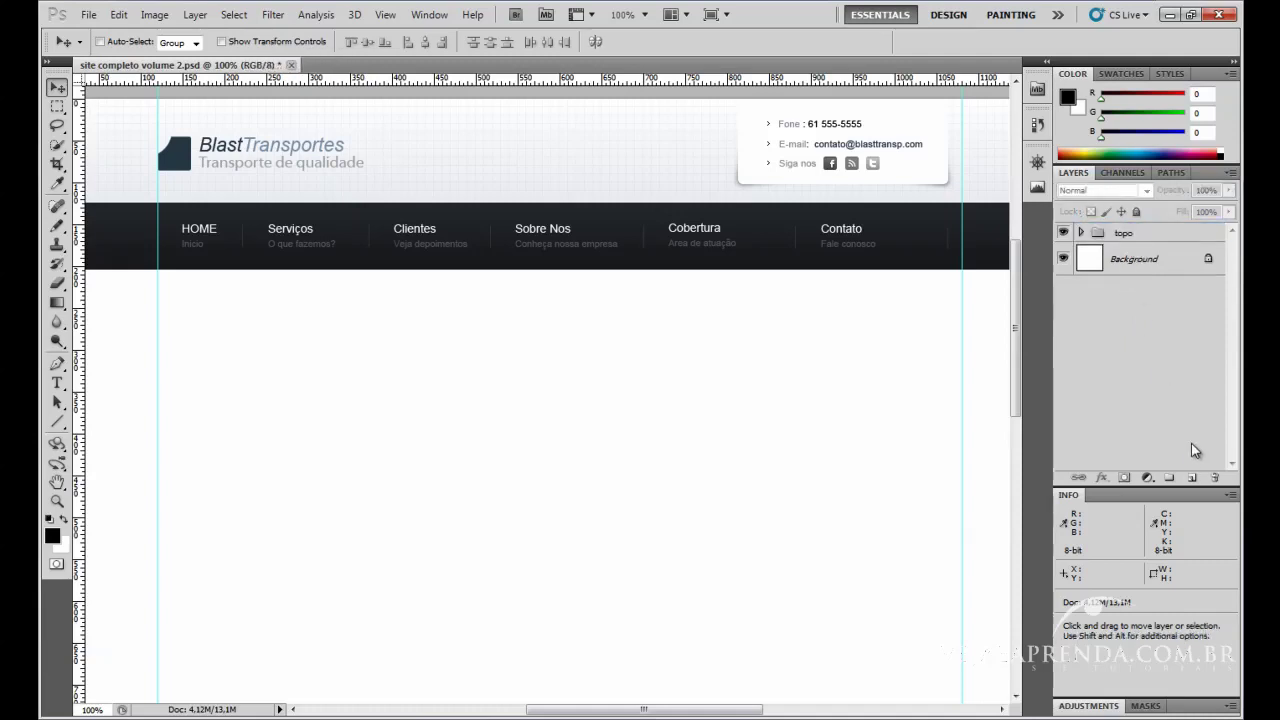
pyautogui.click(1172, 477)
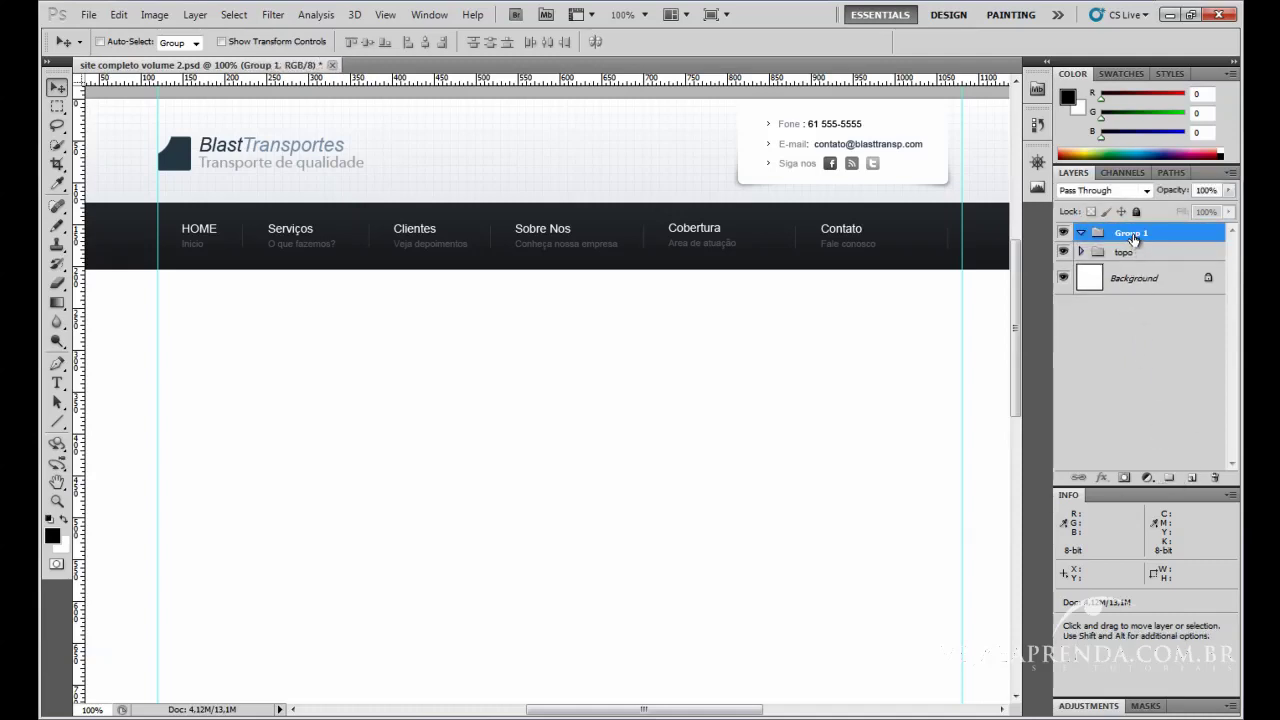
pyautogui.doubleClick(1131, 234)
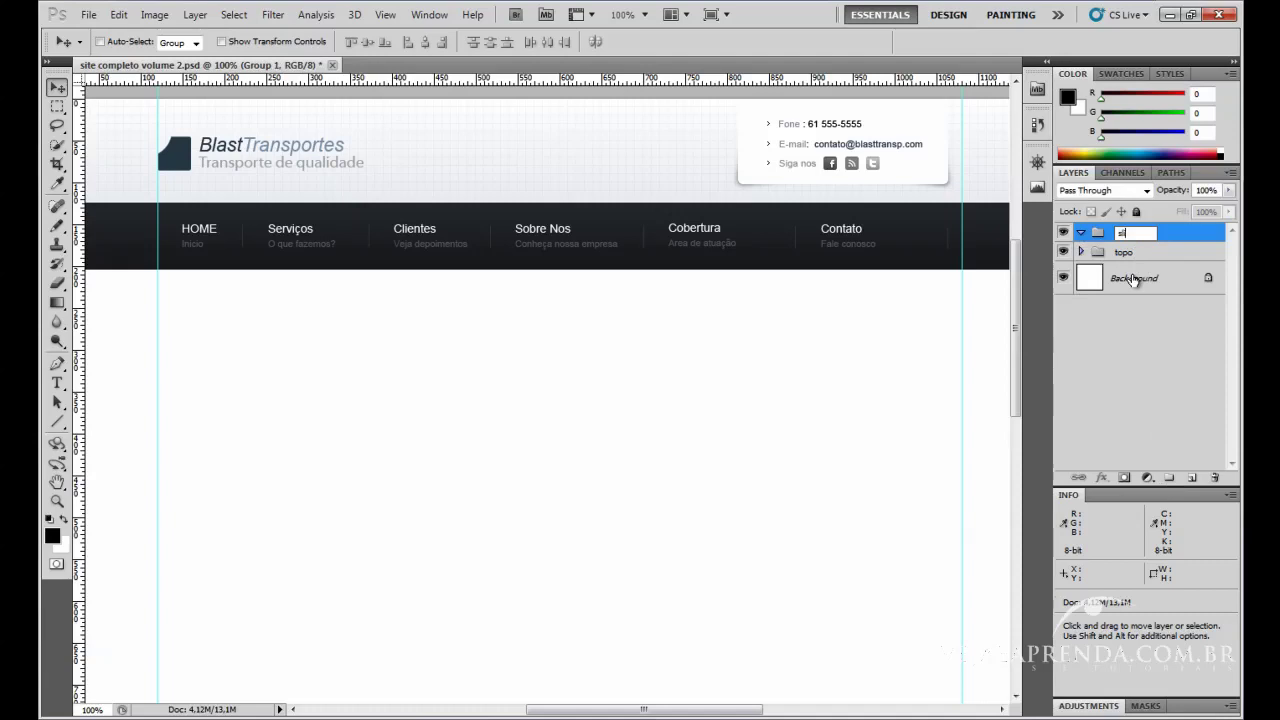
pyautogui.press('Return')
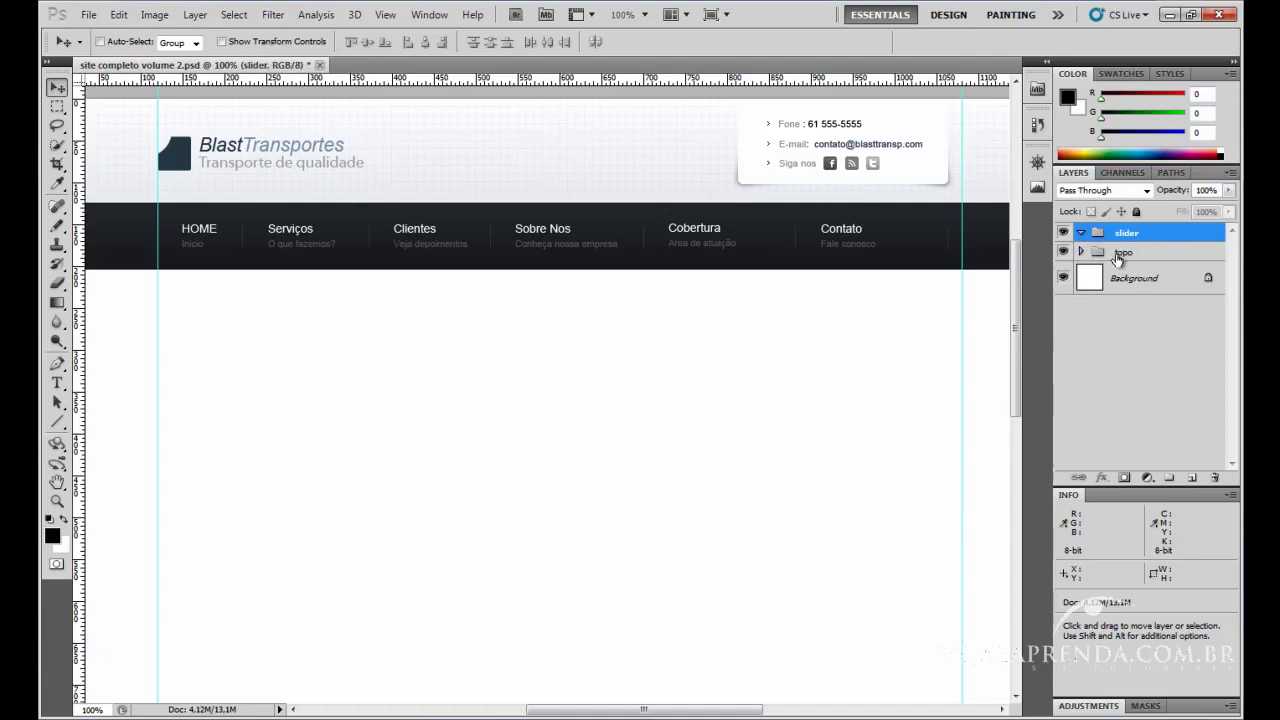
pyautogui.click(1081, 252)
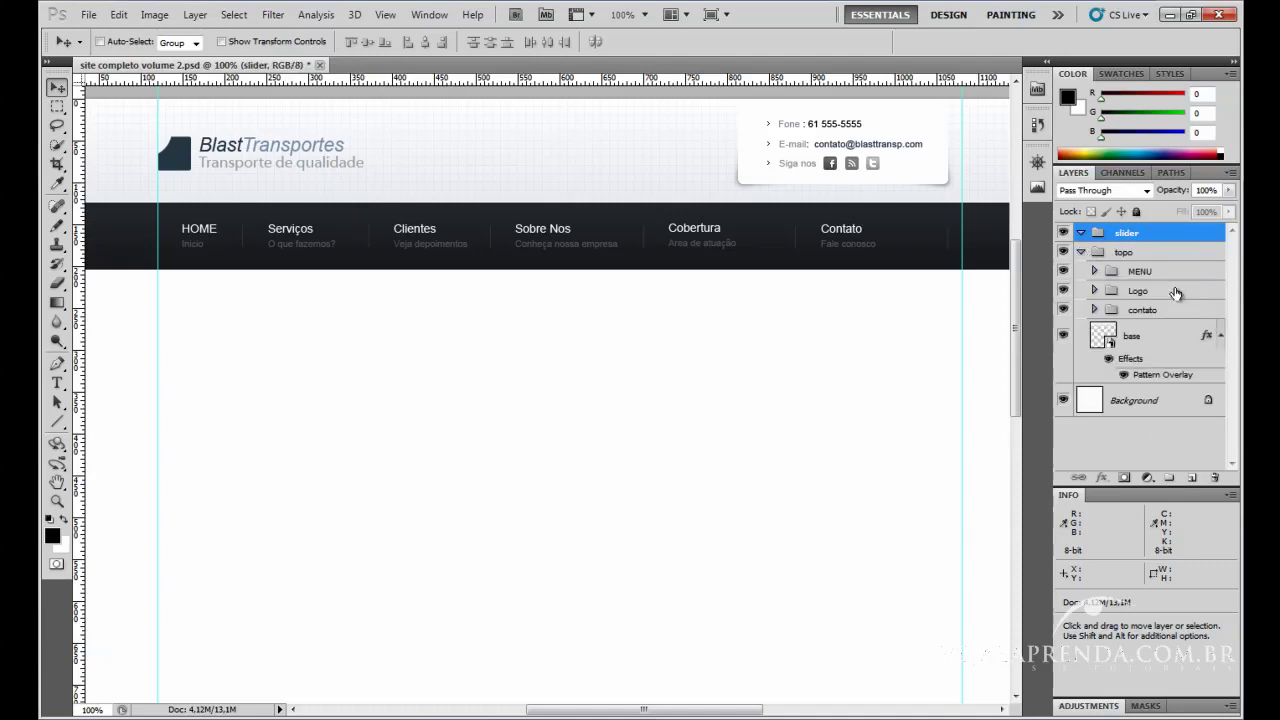
pyautogui.click(1081, 252)
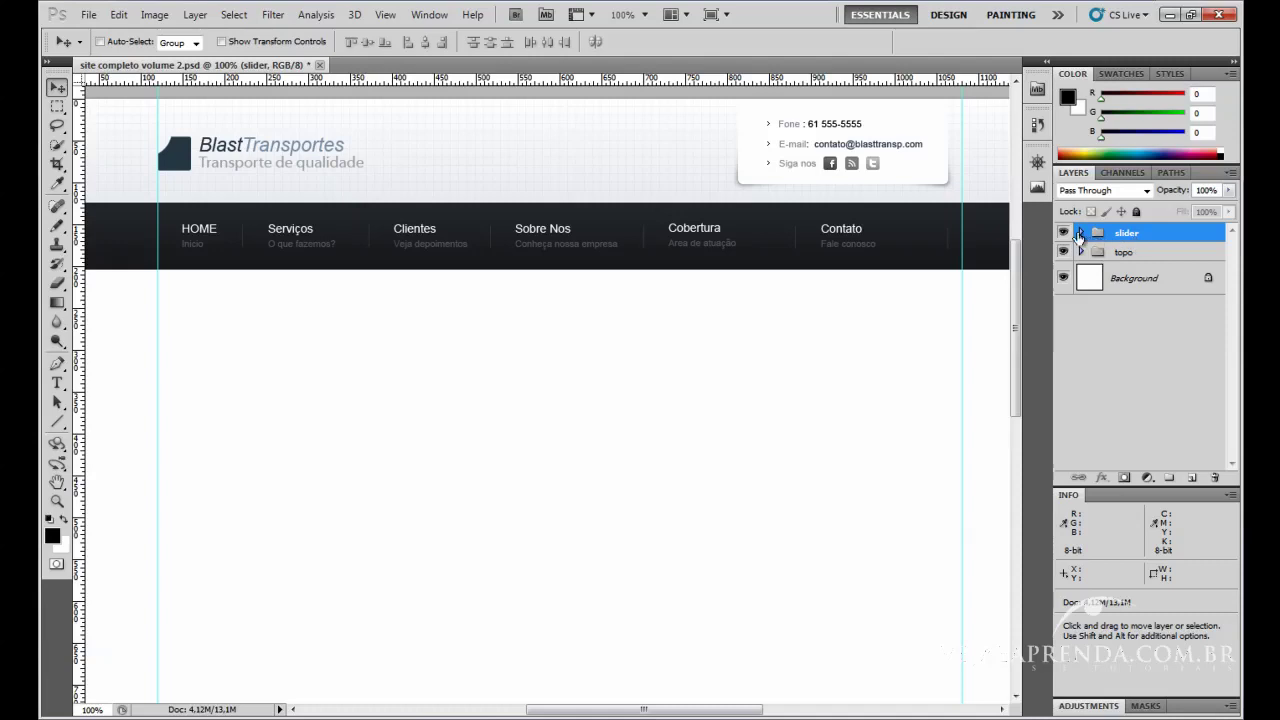
pyautogui.click(1080, 233)
# Marquee-select an area about 1165 x 300 px directly below the menu bar and try to fill it with the foreground colour.
pyautogui.click(57, 108)
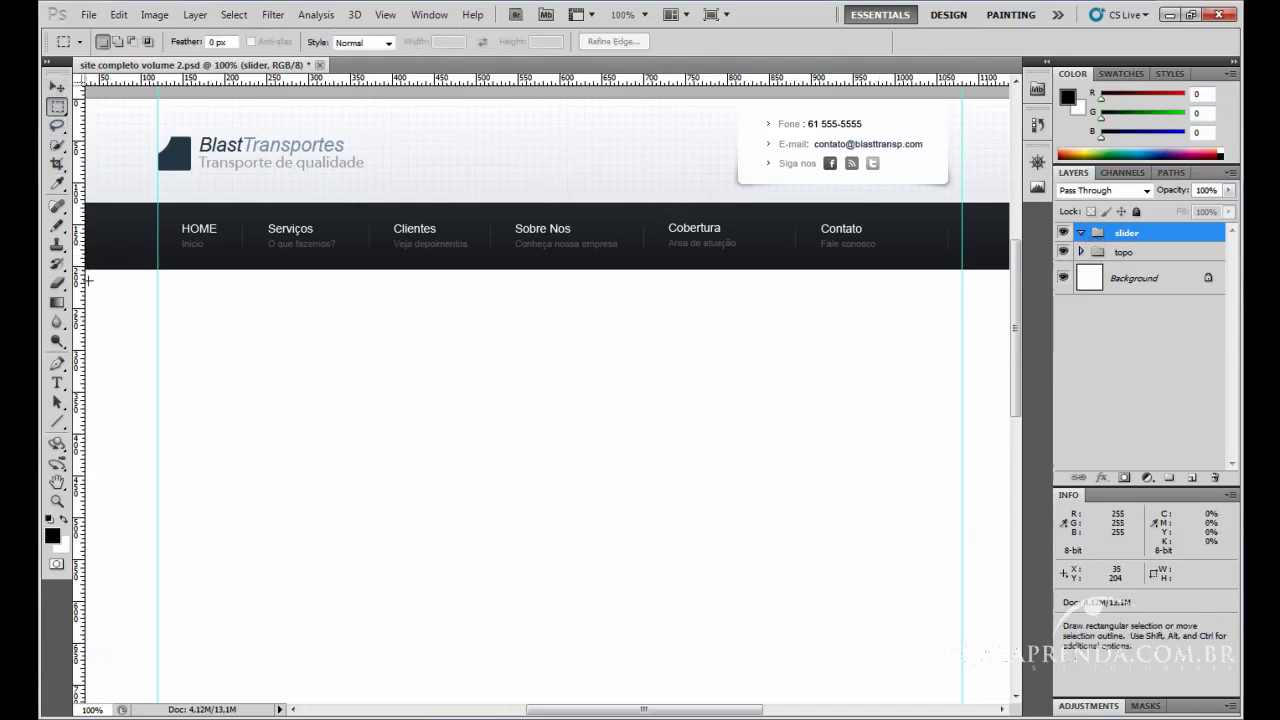
pyautogui.moveTo(88, 281); pyautogui.dragTo(917, 520)
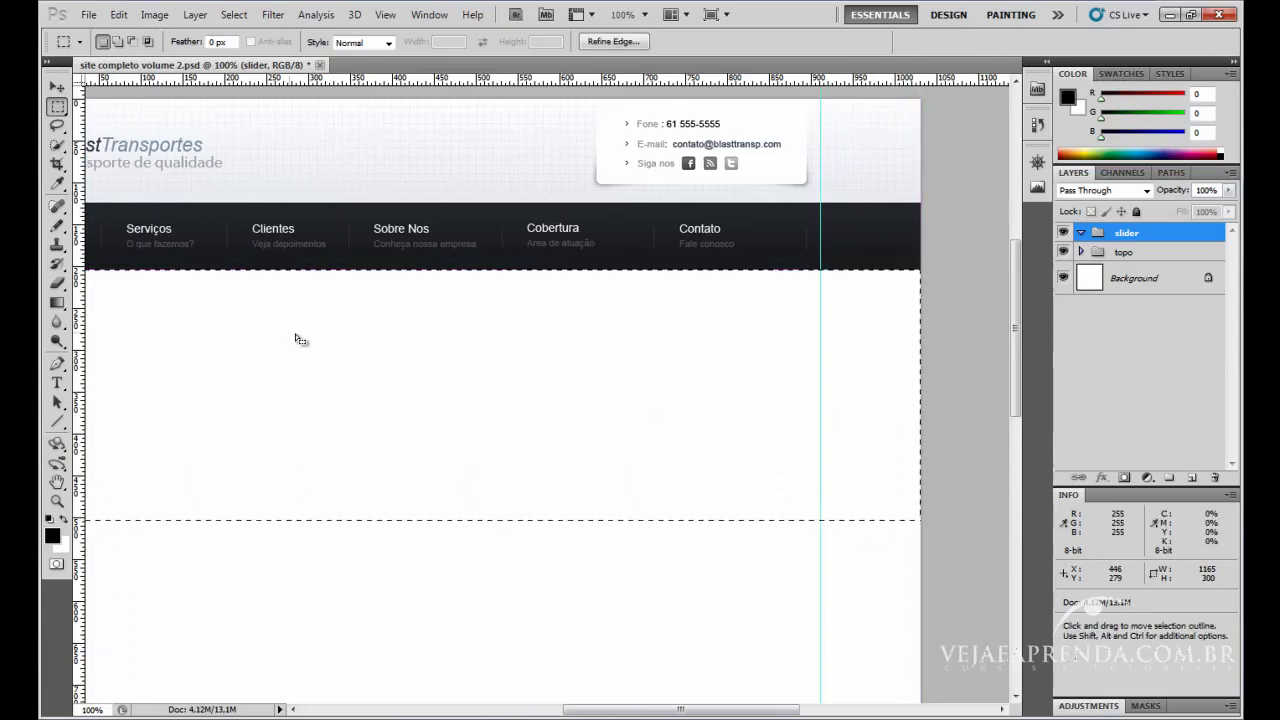
pyautogui.hotkey('alt', 'BackSpace')
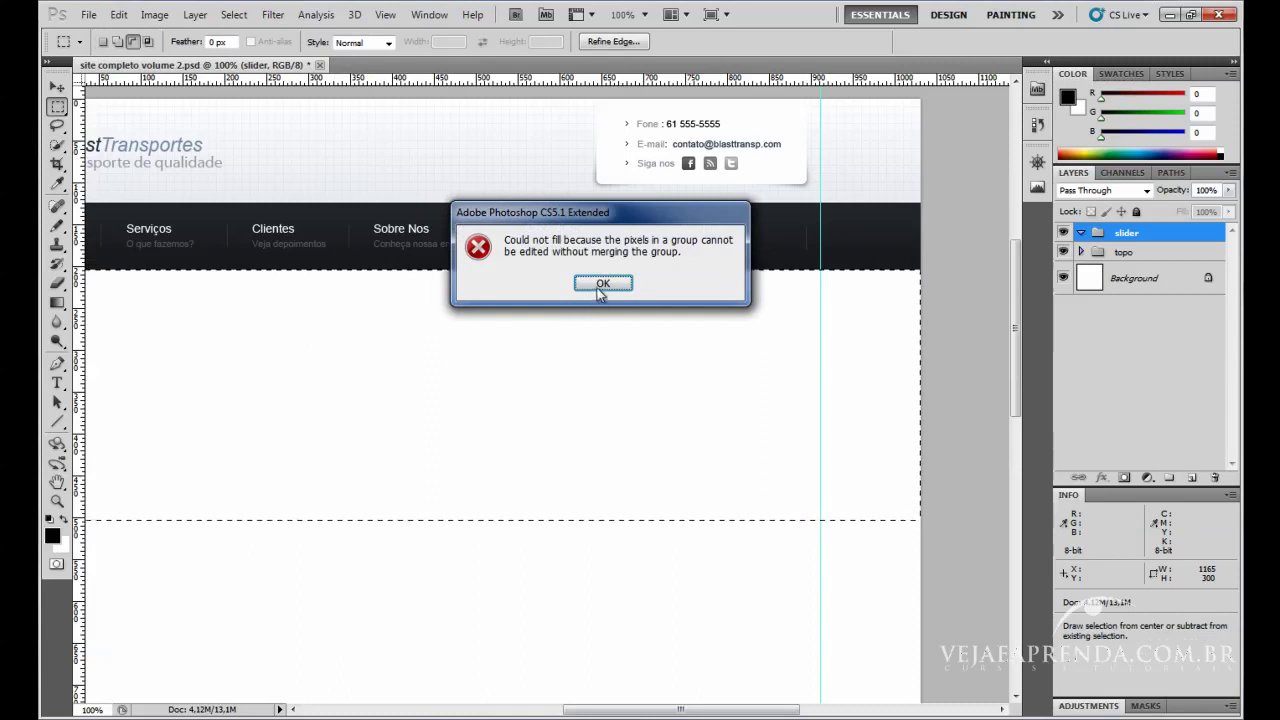
pyautogui.press('Return')
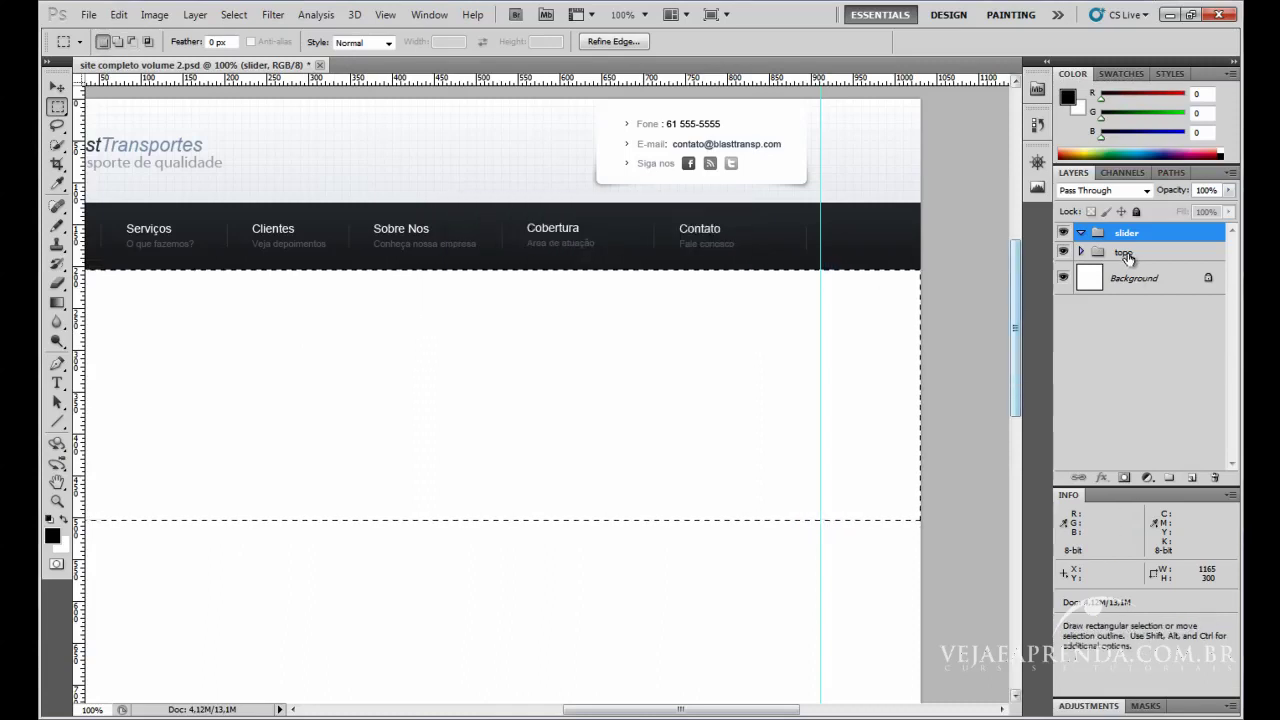
# Add a new layer inside the slider group and name it base.
pyautogui.click(1191, 477)
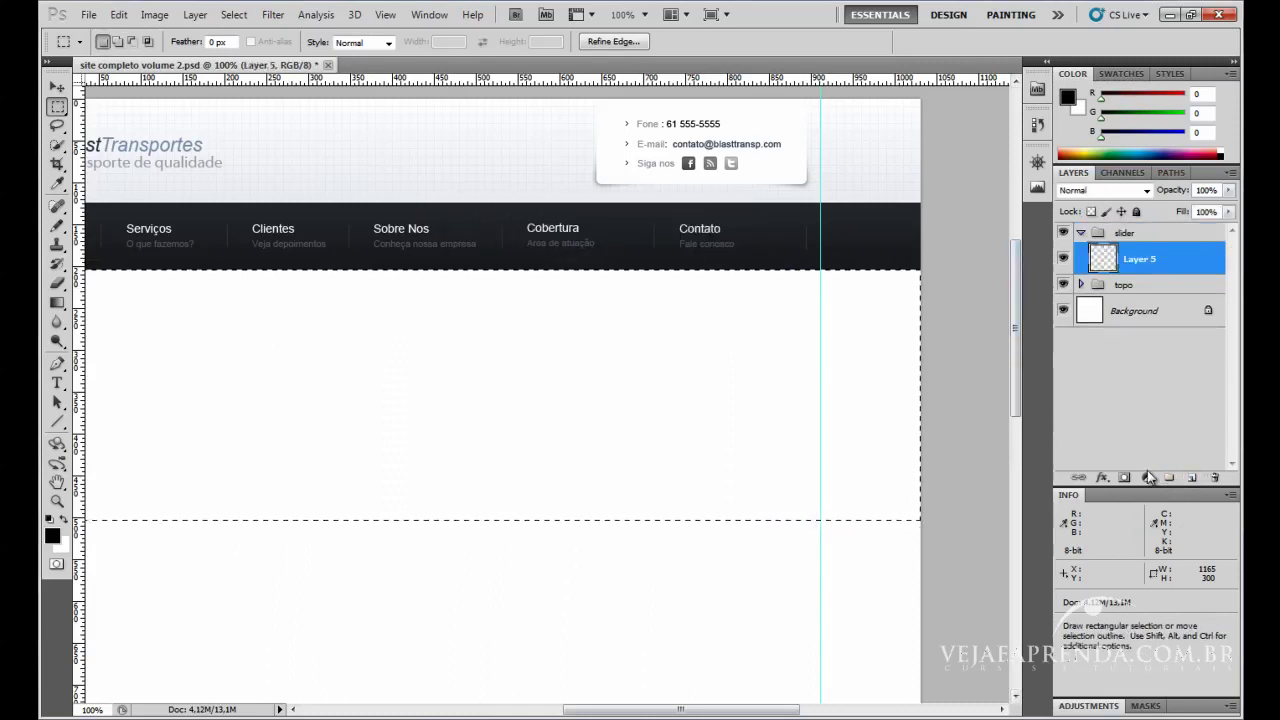
pyautogui.doubleClick(1140, 259)
pyautogui.write('base')
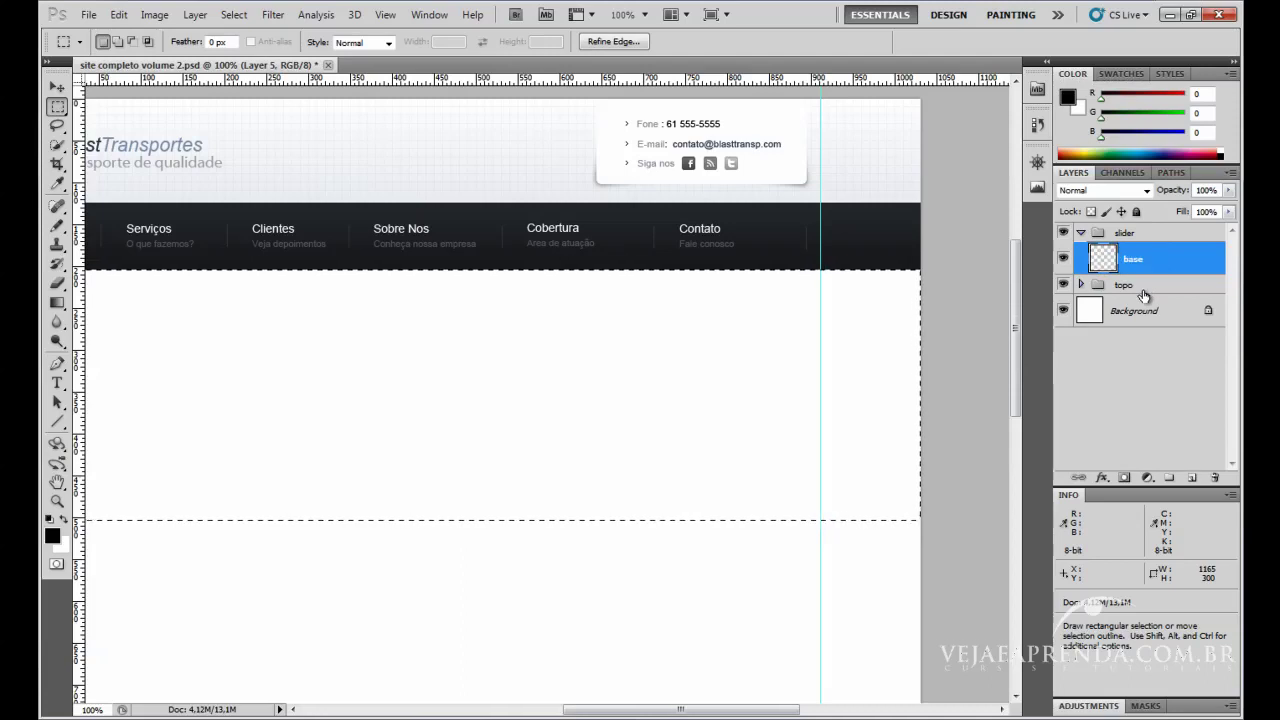
pyautogui.press('Return')
# Fill the selected area on the base layer with black and deselect it.
pyautogui.hotkey('alt', 'BackSpace')
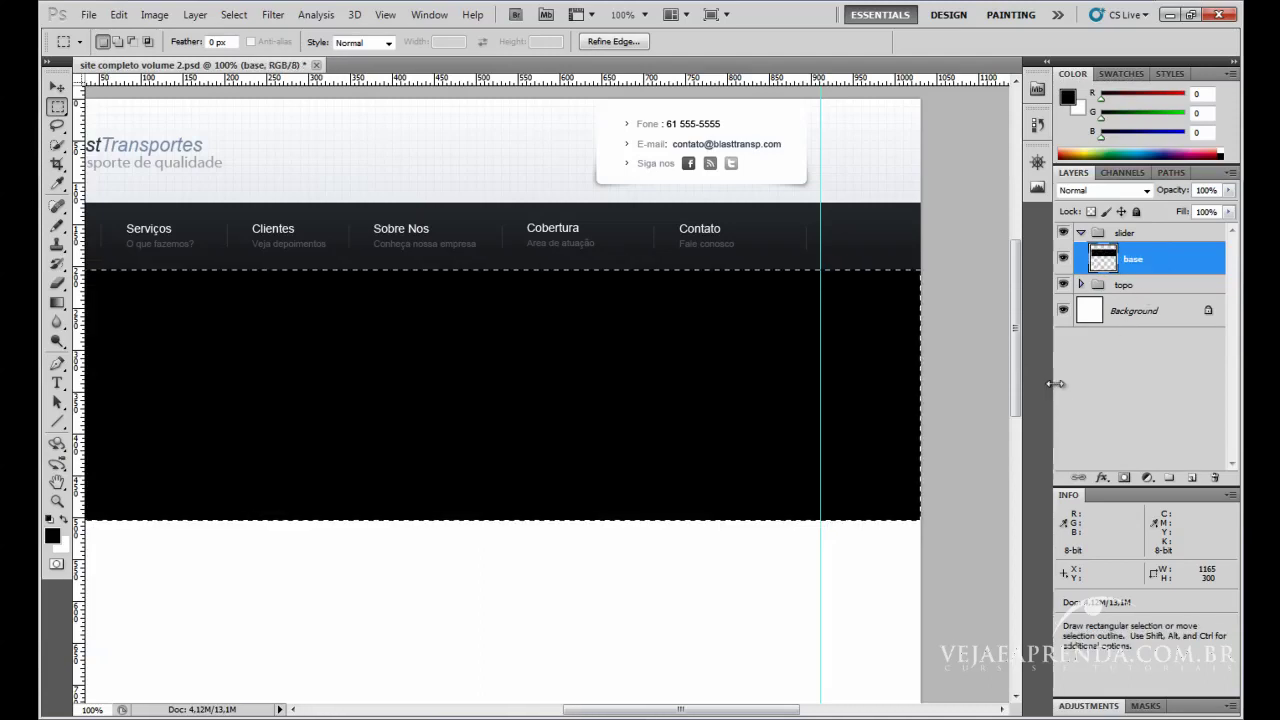
pyautogui.hotkey('ctrl', 'd')
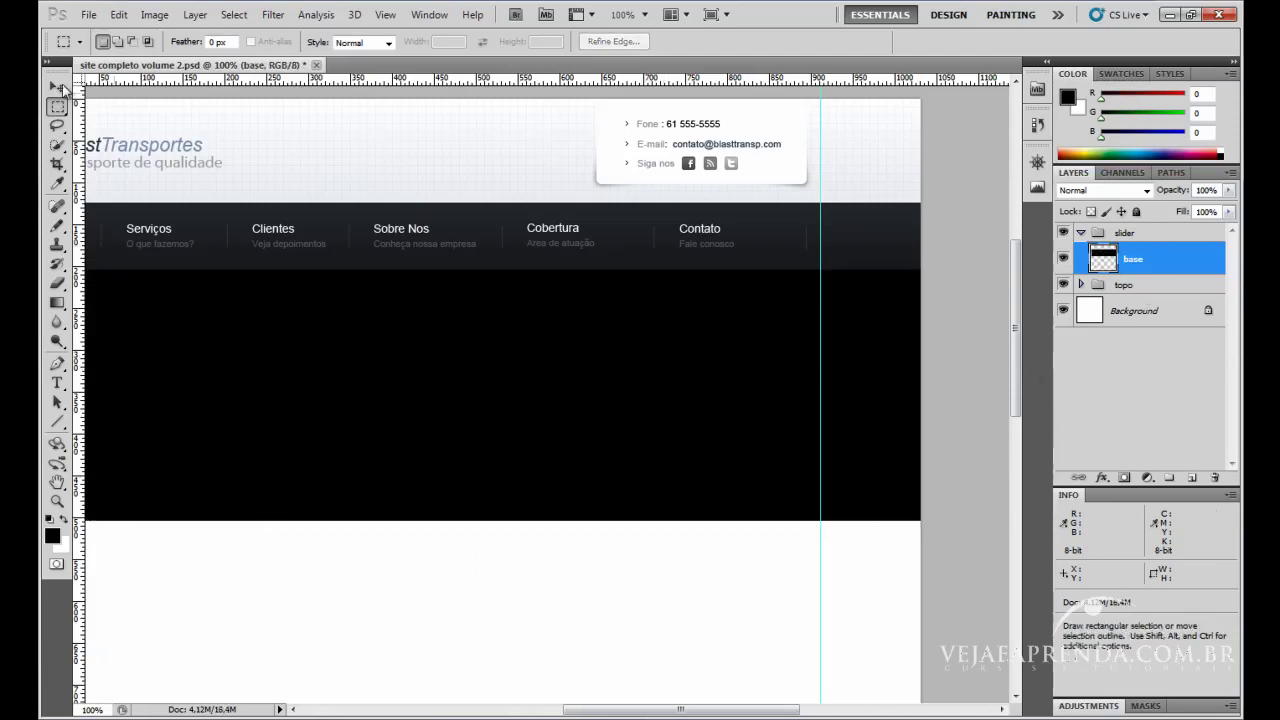
pyautogui.click(57, 88)
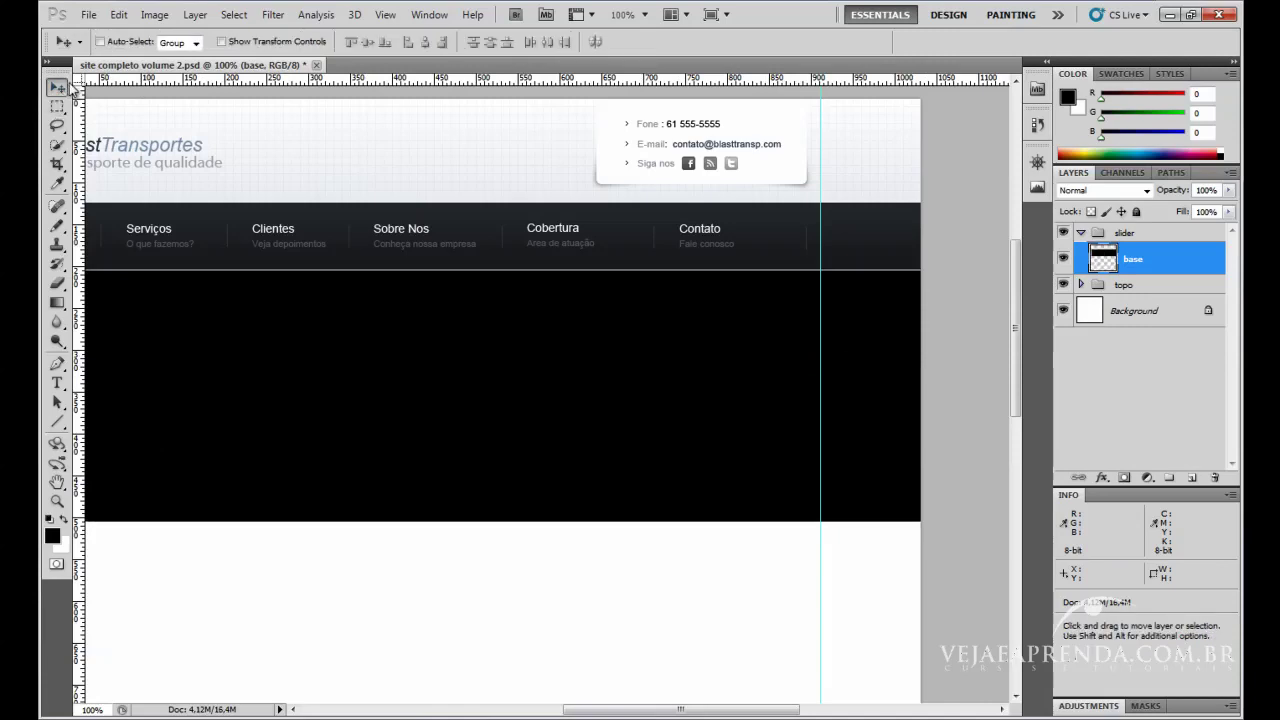
# Open the base layer's blending options and enable a Gradient Overlay.
pyautogui.rightClick(1169, 264)
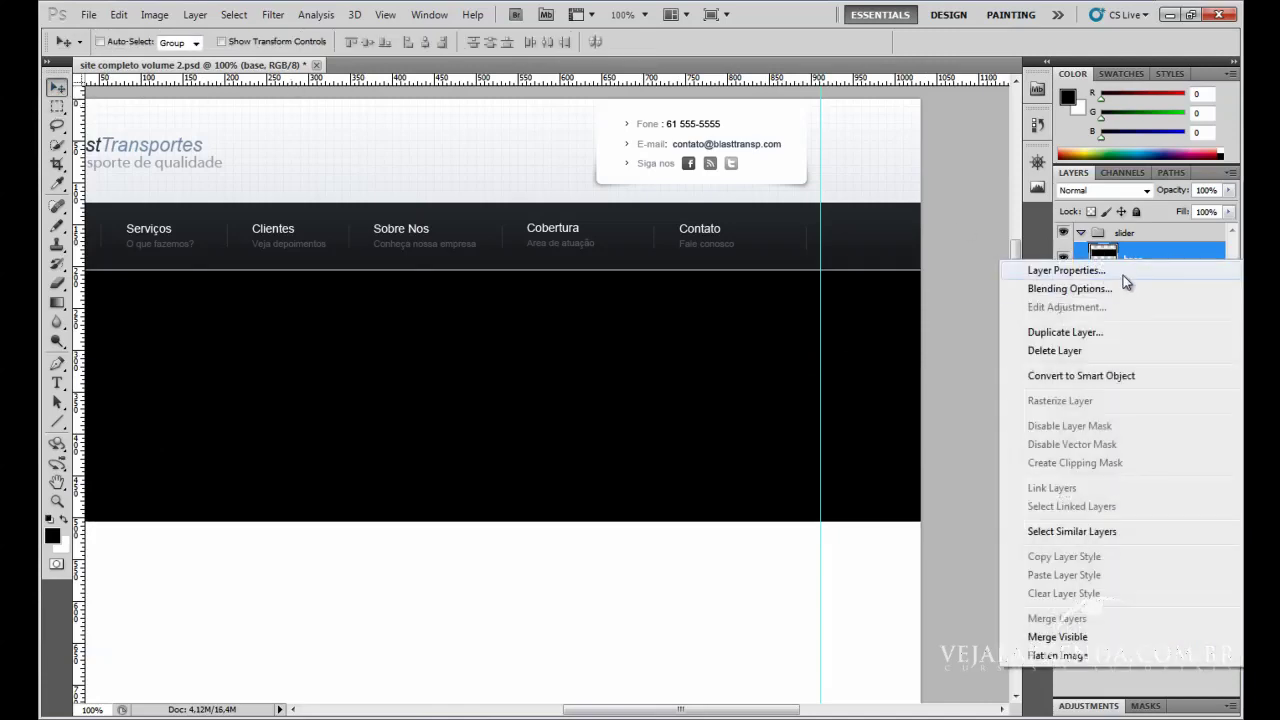
pyautogui.click(1112, 293)
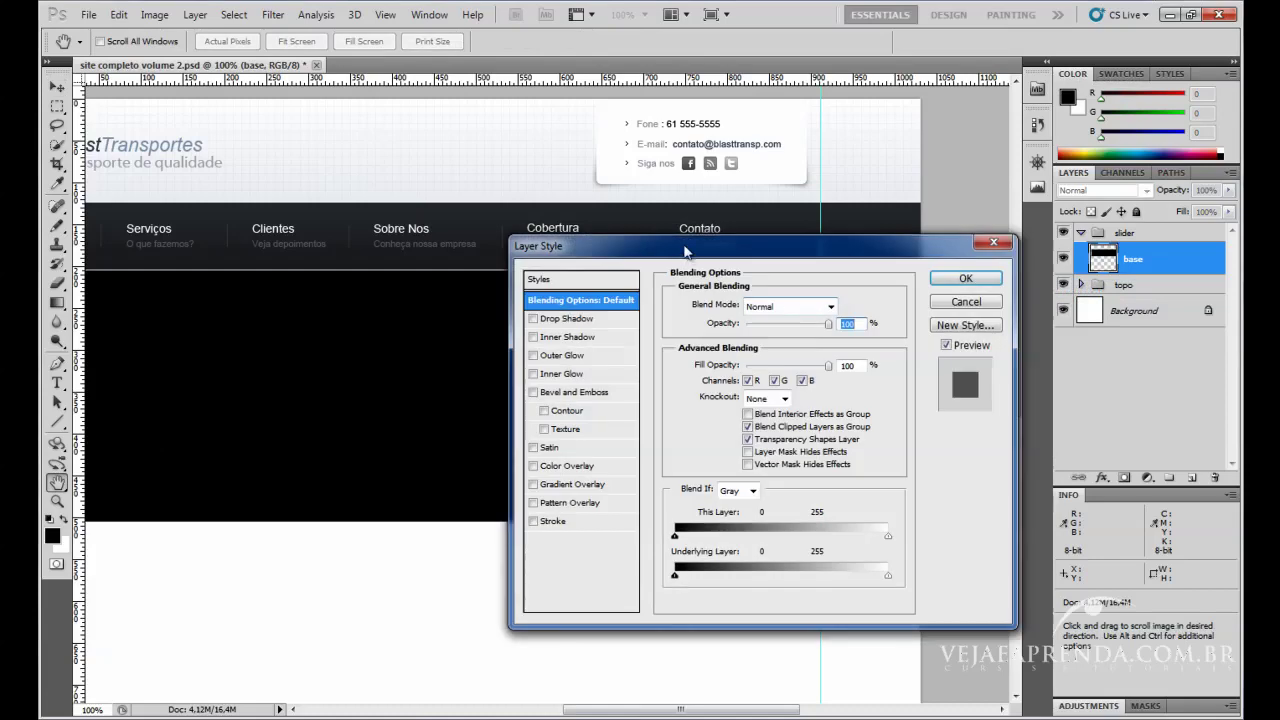
pyautogui.moveTo(683, 250); pyautogui.dragTo(843, 91)
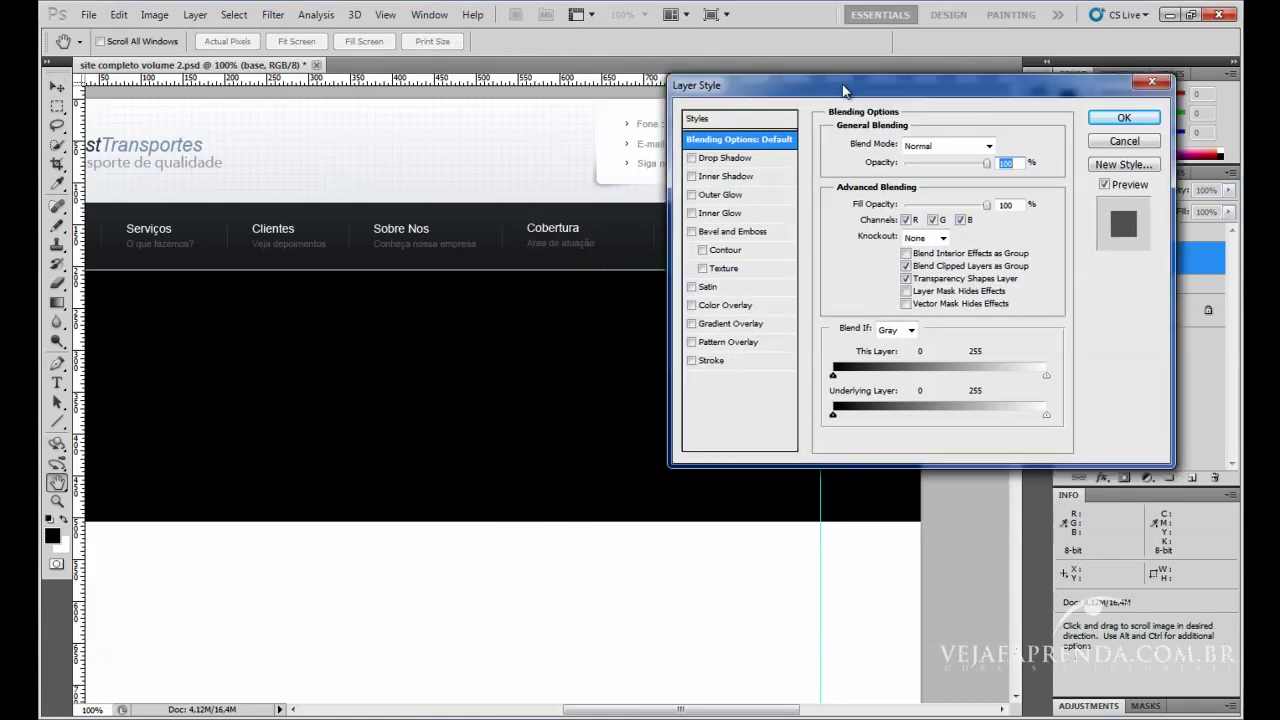
pyautogui.click(735, 327)
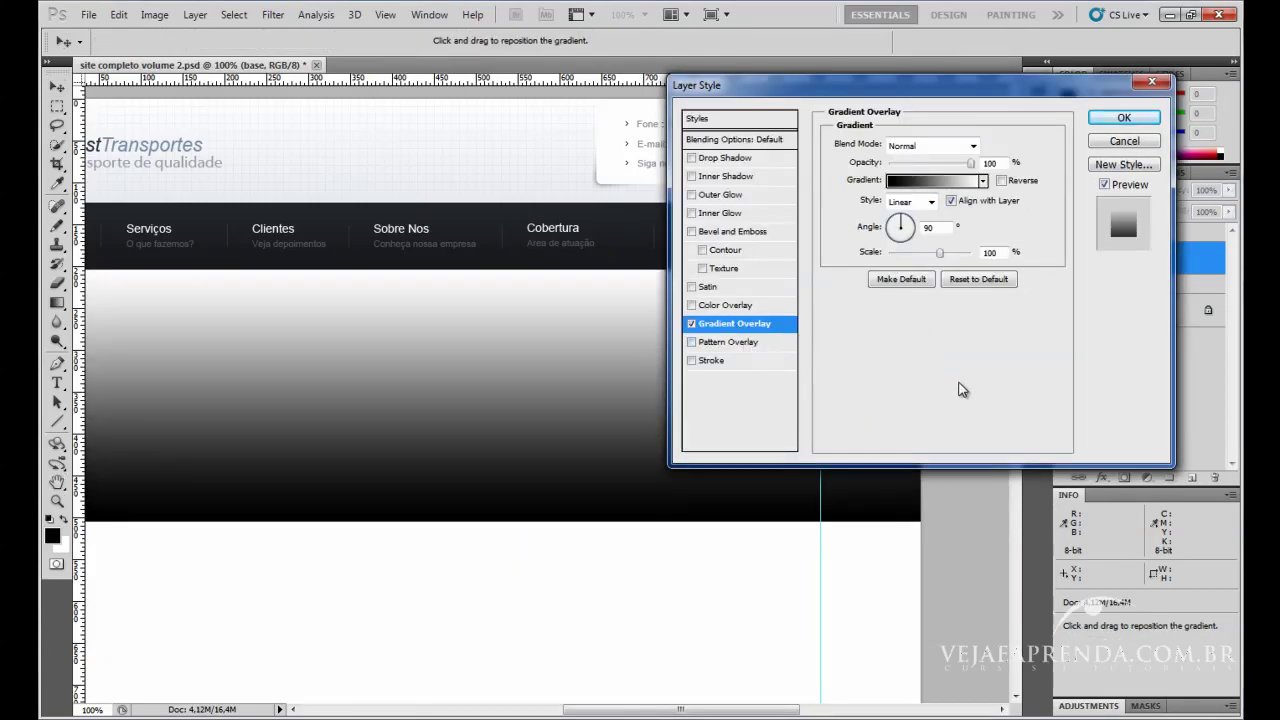
# Change the gradient overlay's black stop to f4f6f8, keep the other stop white, and apply the layer style.
pyautogui.click(915, 182)
pyautogui.click(793, 507)
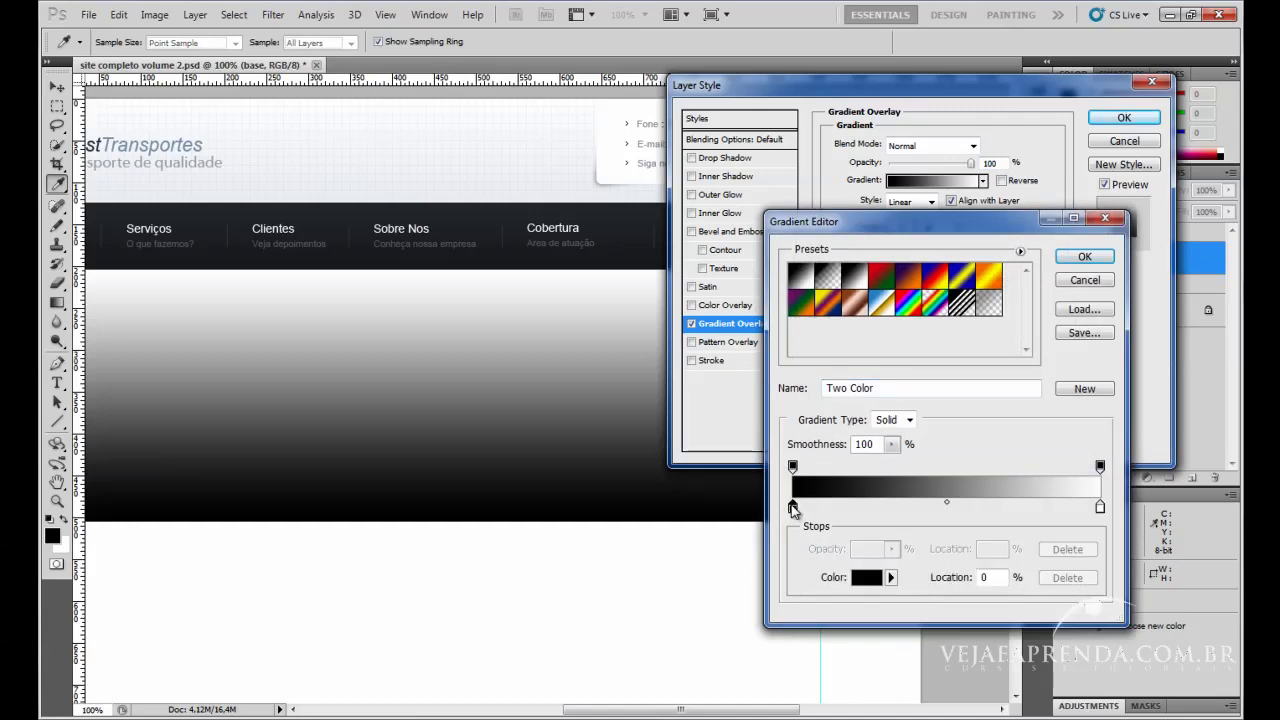
pyautogui.click(866, 578)
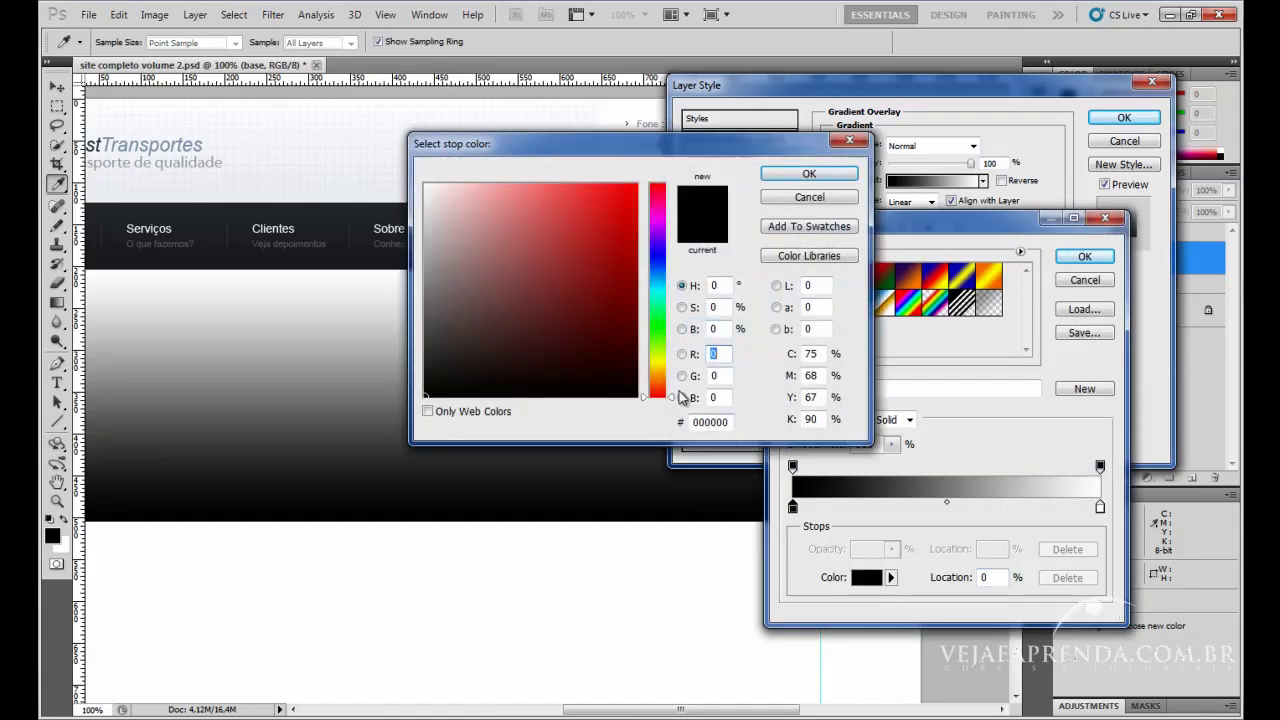
pyautogui.click(720, 422)
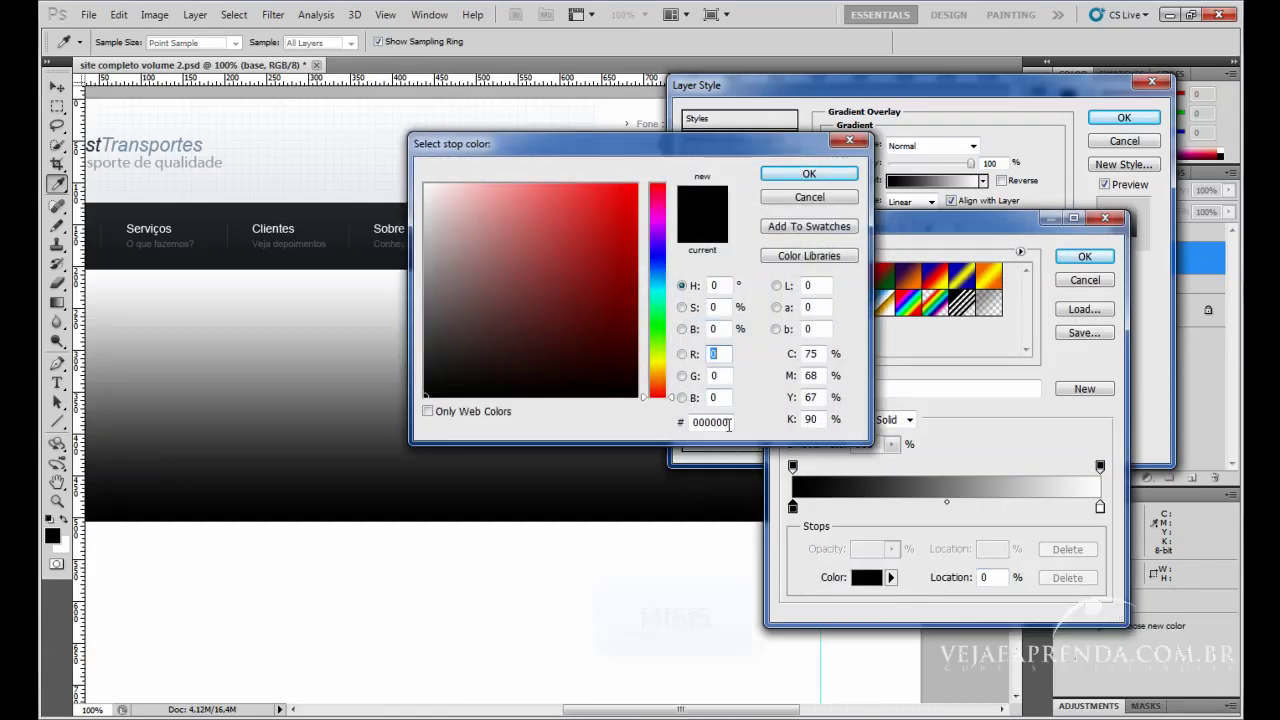
pyautogui.write('f4f6f8')
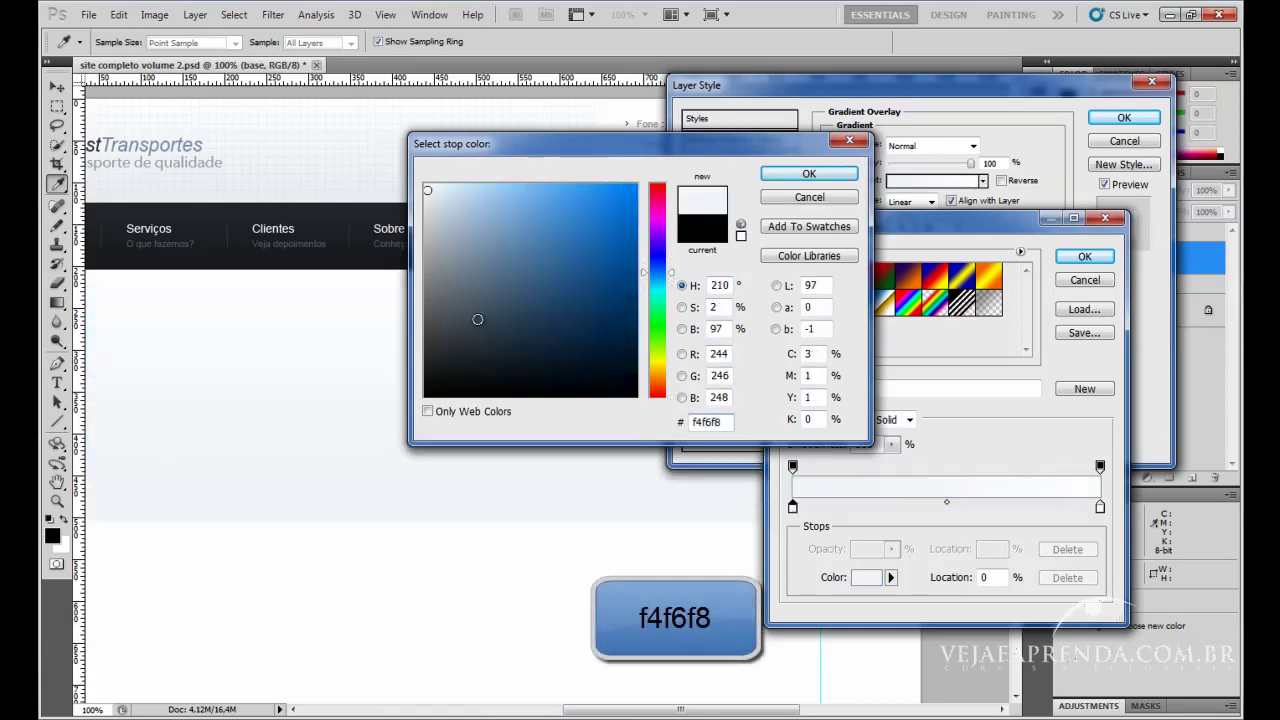
pyautogui.click(808, 175)
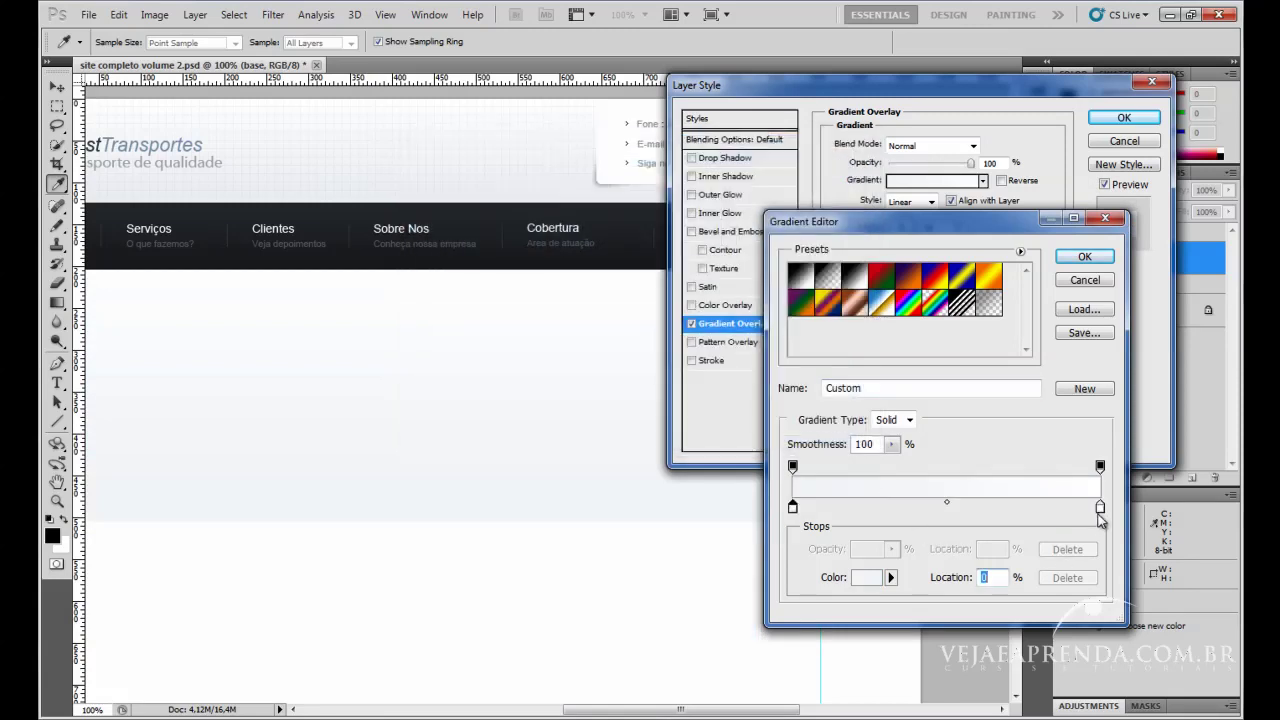
pyautogui.click(1100, 507)
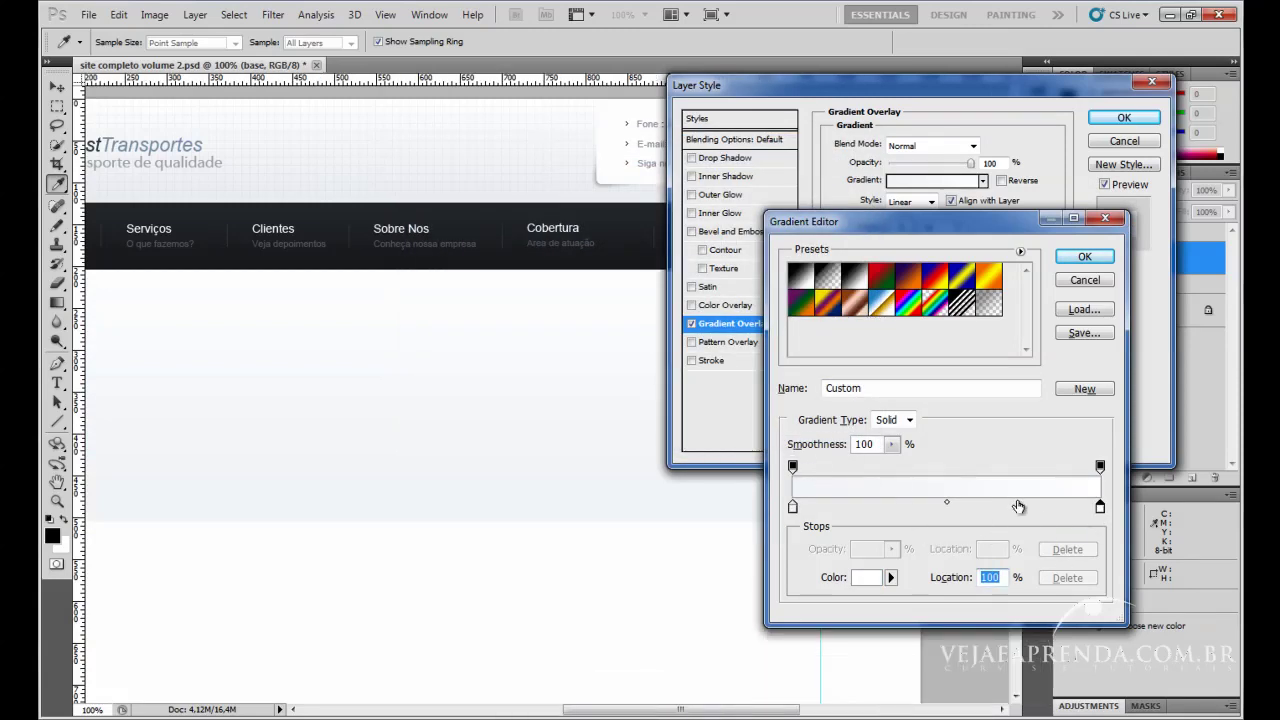
pyautogui.click(1095, 263)
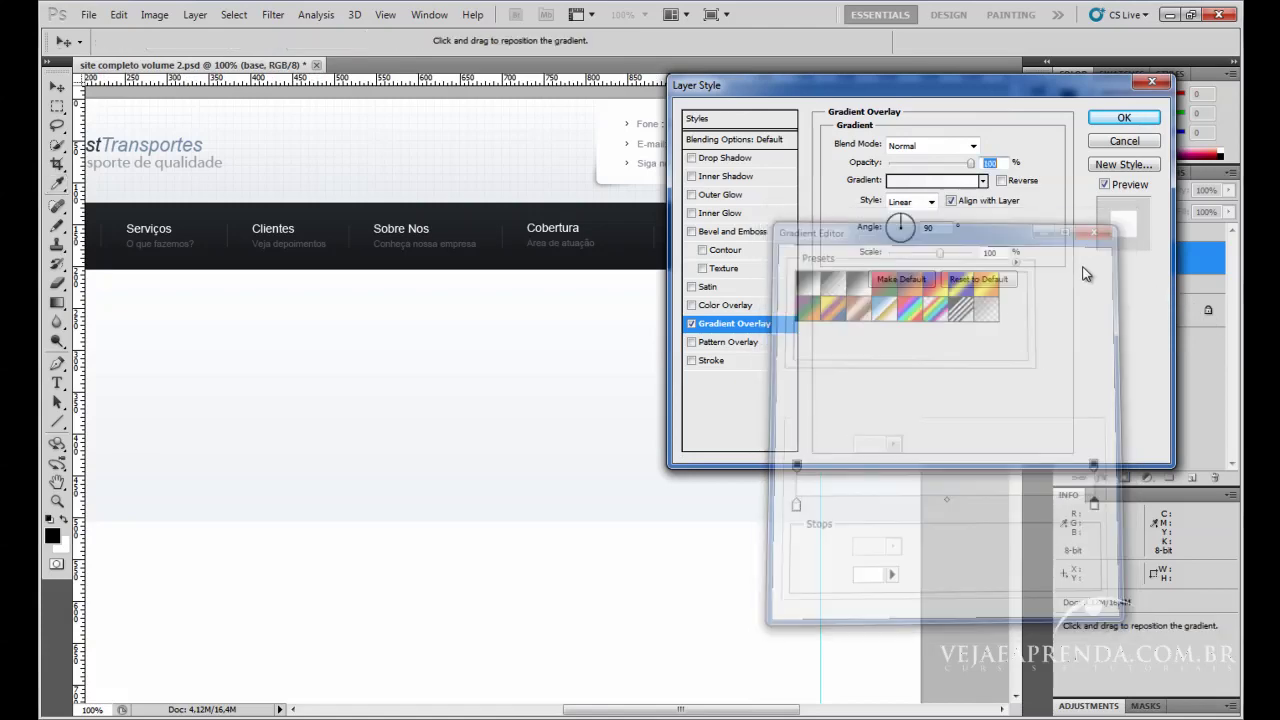
pyautogui.click(1112, 125)
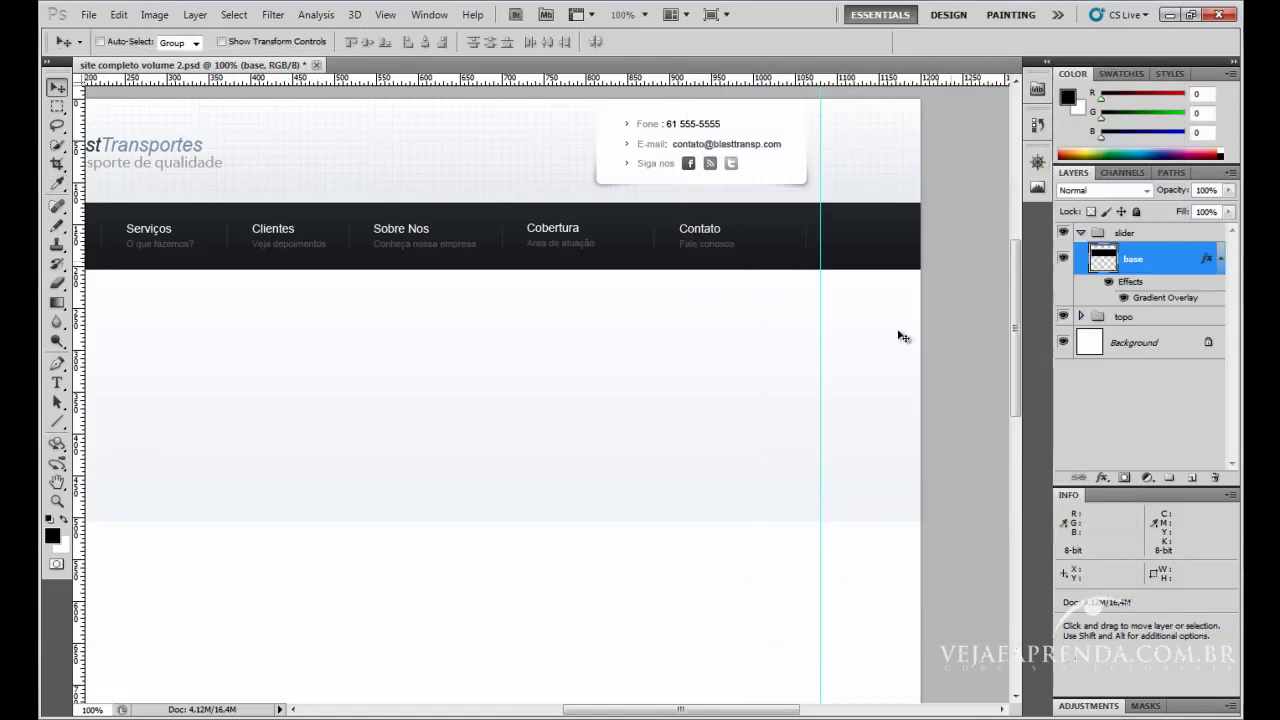
# Hide and reshow the base layer to check how far its gradient extends on the page.
pyautogui.moveTo(666, 517); pyautogui.dragTo(897, 503)
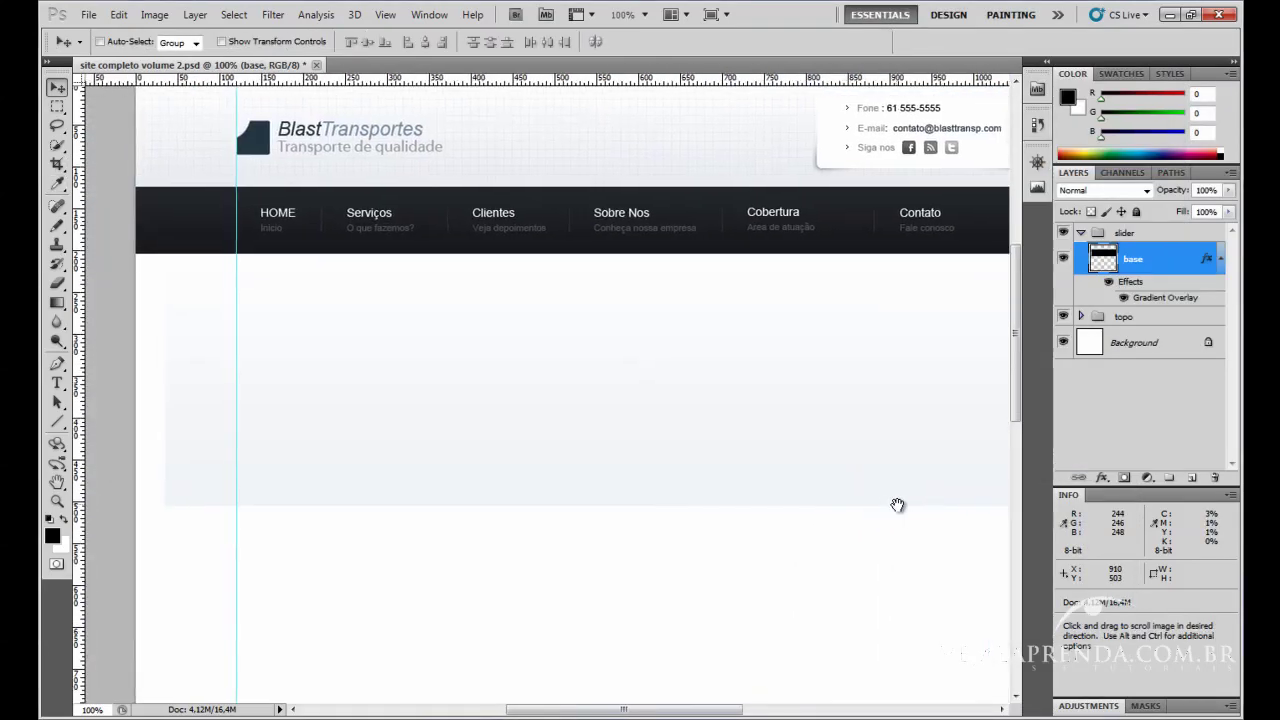
pyautogui.click(1063, 259)
pyautogui.click(1063, 259)
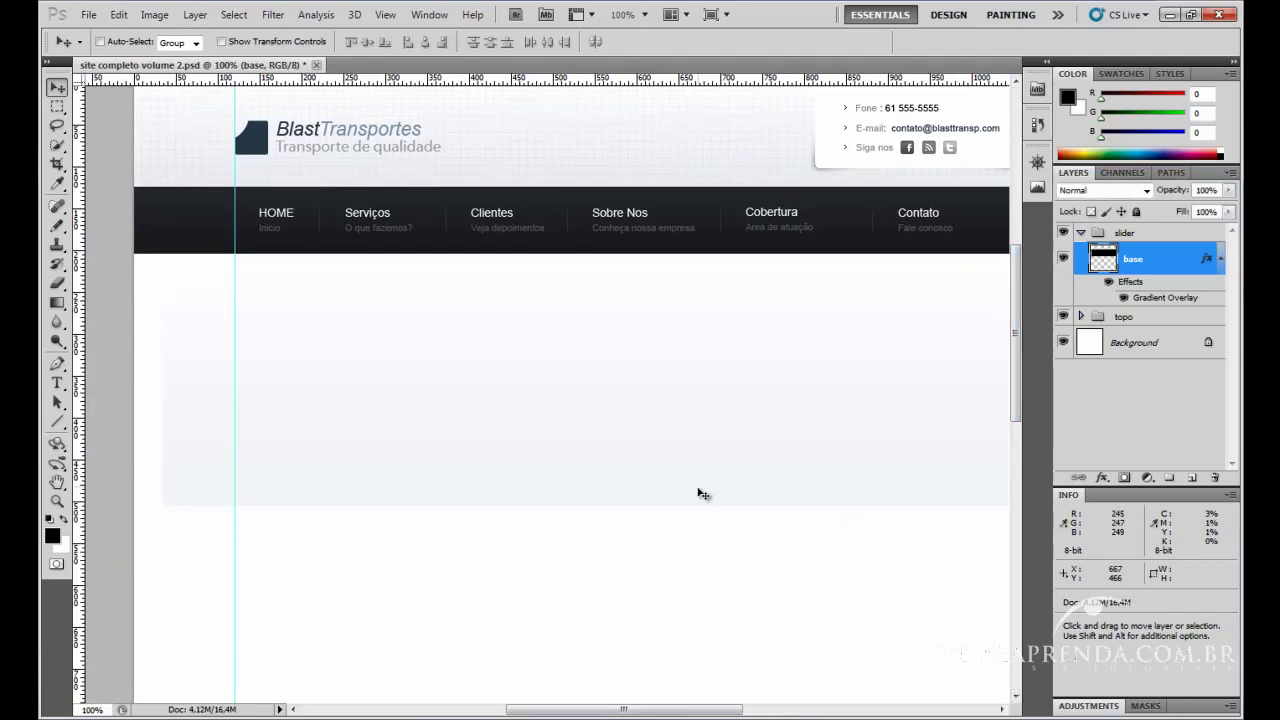
# Marquee-select a thin horizontal strip of 1200 x 5 px across the full page width in the lower part of the base area.
pyautogui.moveTo(697, 491); pyautogui.dragTo(603, 491)
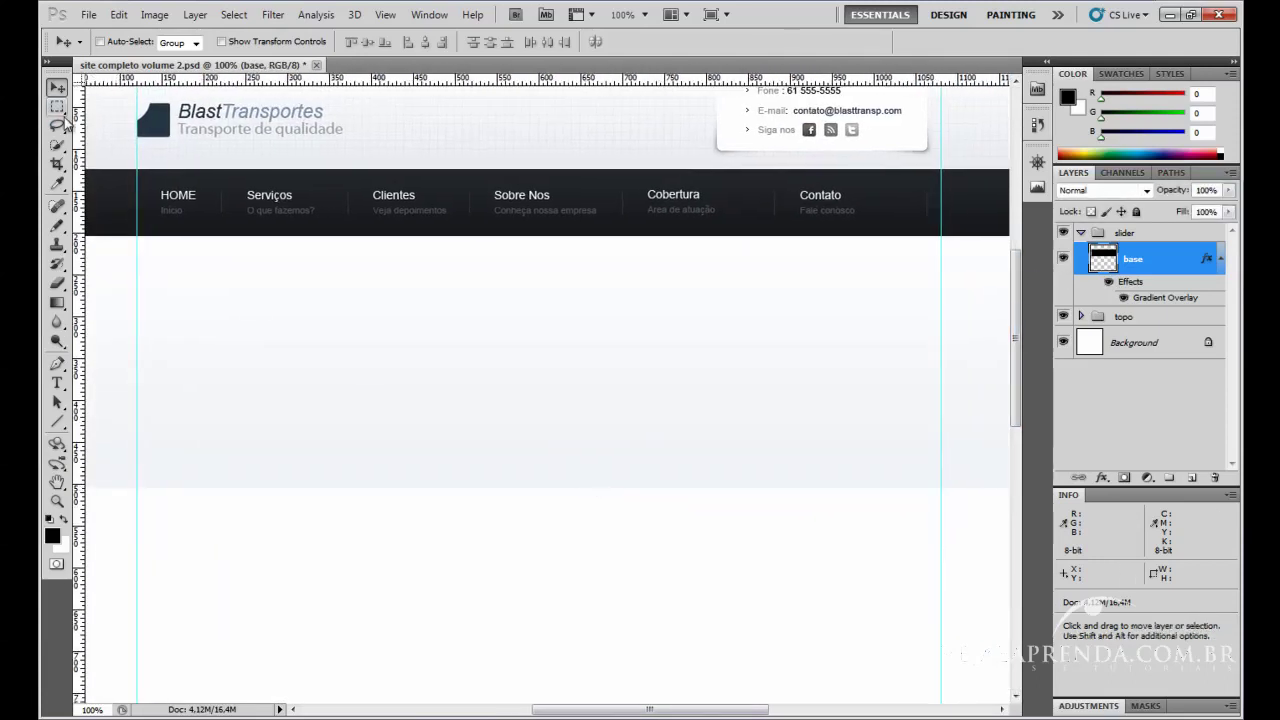
pyautogui.click(58, 107)
pyautogui.click(105, 106)
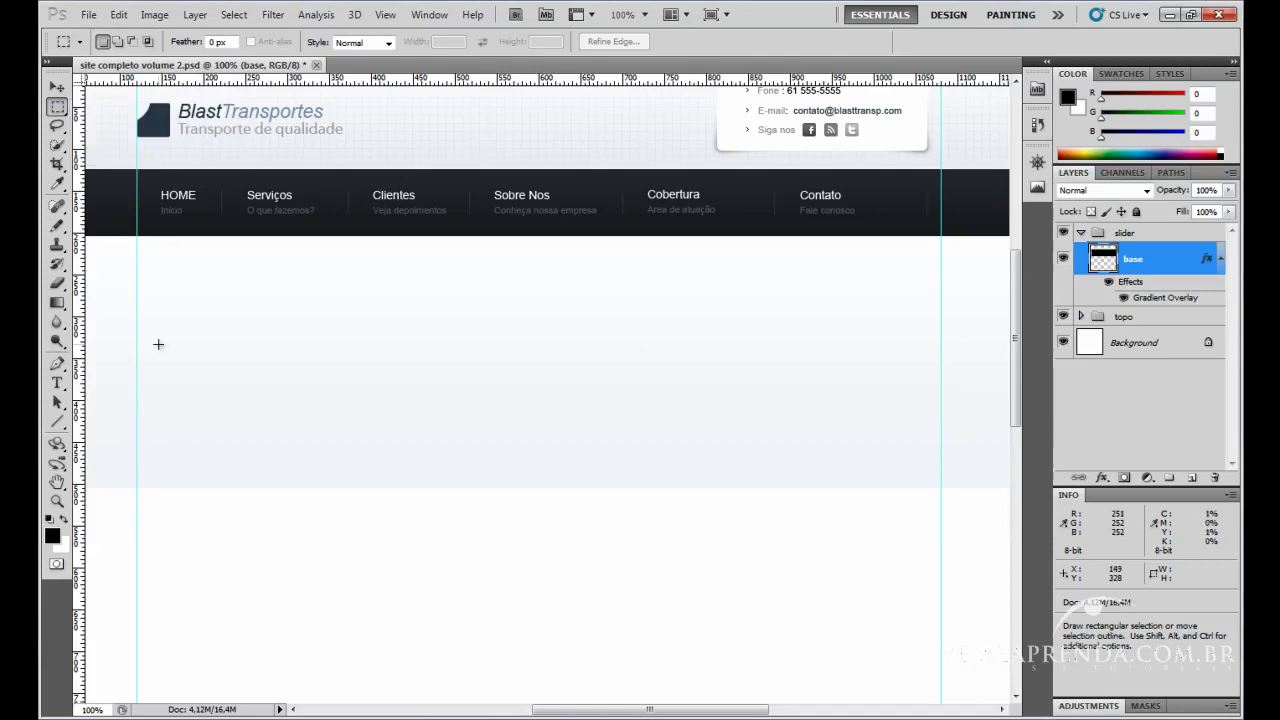
pyautogui.moveTo(151, 429); pyautogui.dragTo(243, 429)
pyautogui.moveTo(118, 434); pyautogui.dragTo(1015, 474)
pyautogui.moveTo(1208, 476); pyautogui.dragTo(909, 436)
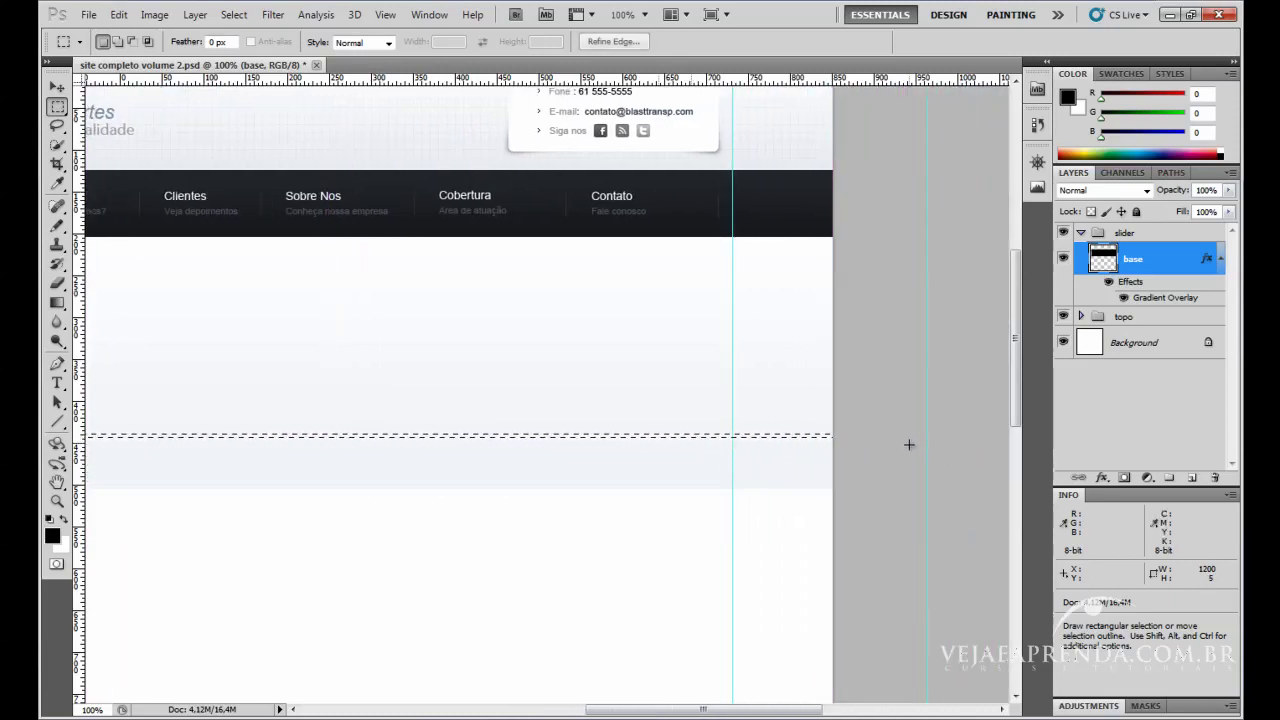
# Add a Brightness/Contrast adjustment layer for the selected strip with brightness set to -20.
pyautogui.click(1148, 478)
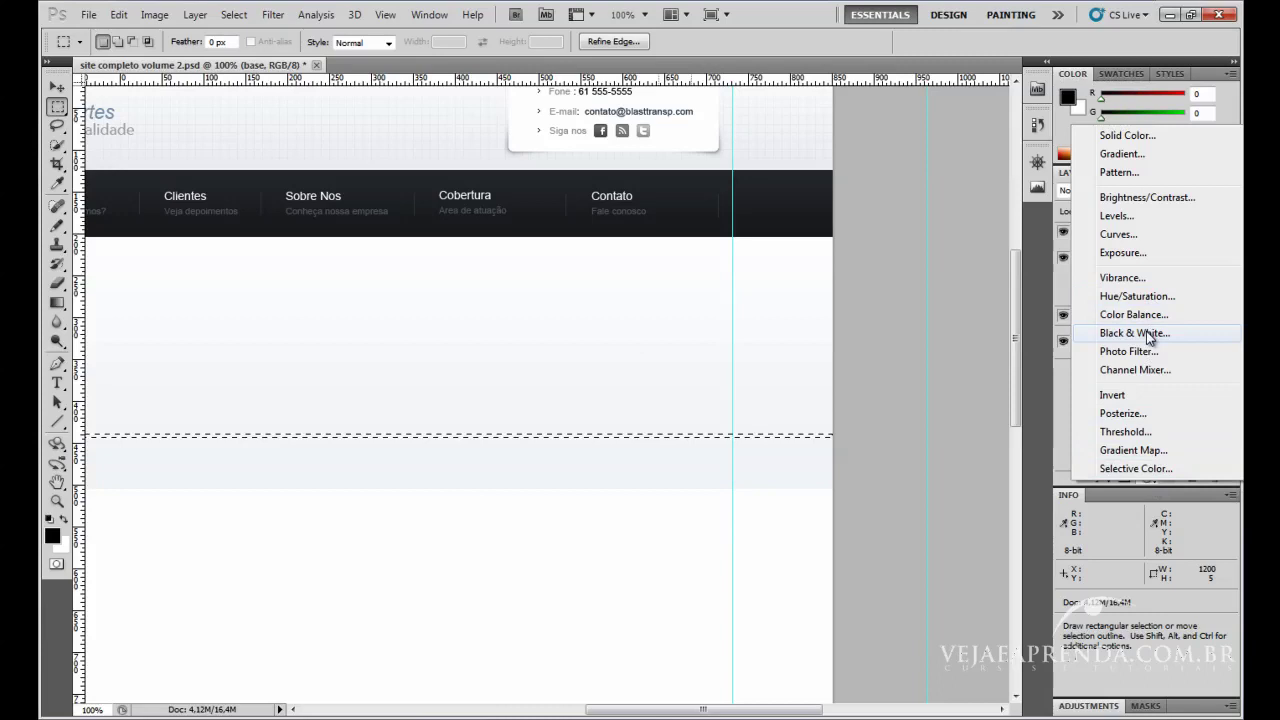
pyautogui.click(1140, 198)
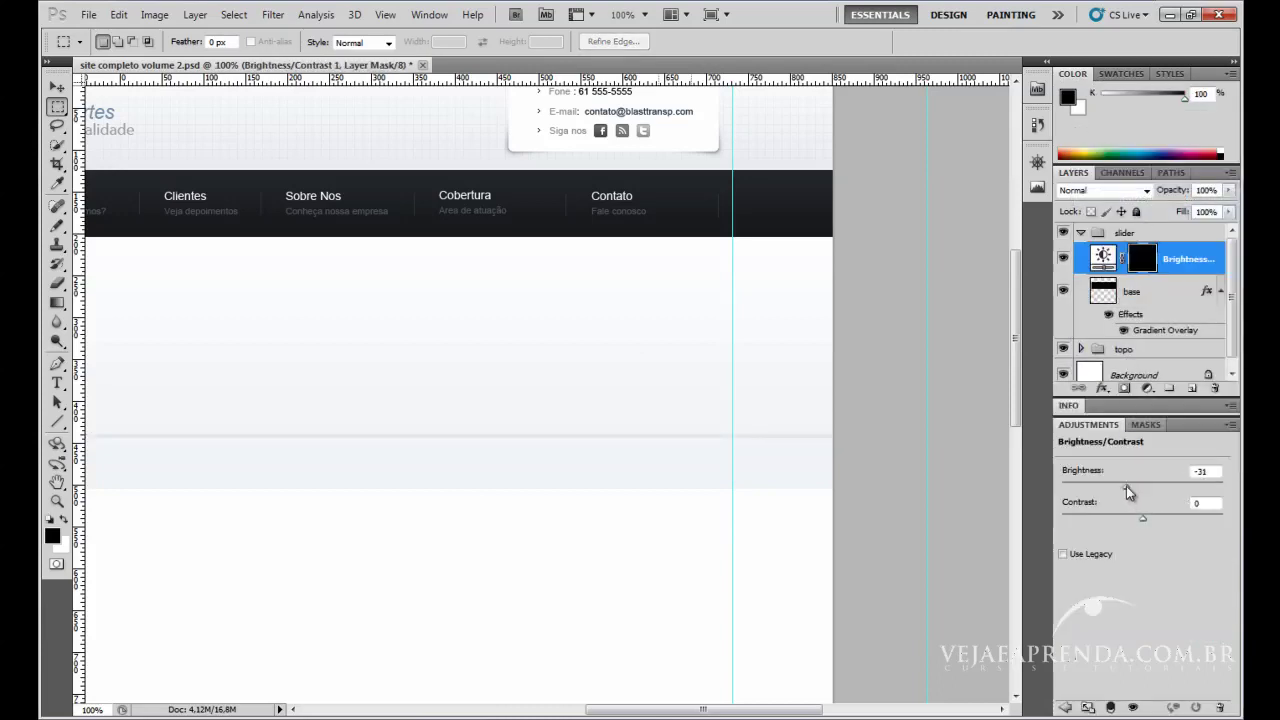
pyautogui.moveTo(1126, 486); pyautogui.dragTo(1131, 490)
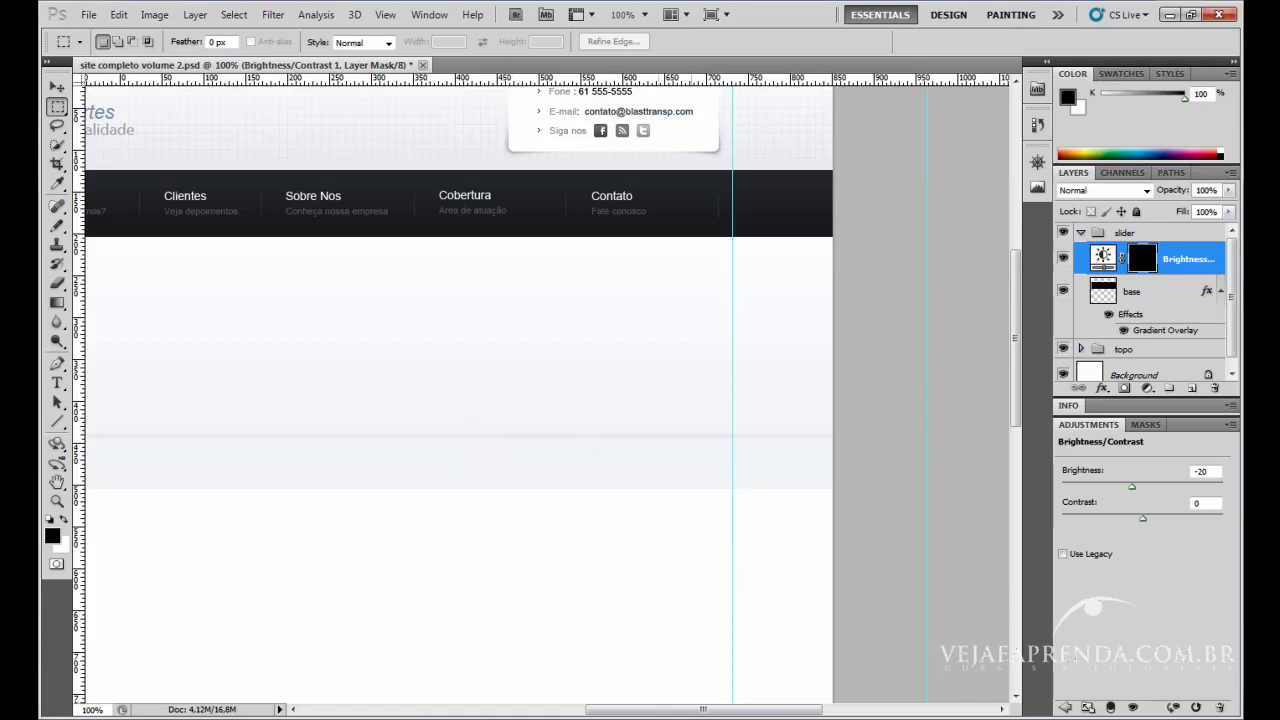
# Move the darkened strip down to just above the bottom edge of the base area.
pyautogui.hscroll(-8, 308, 273)
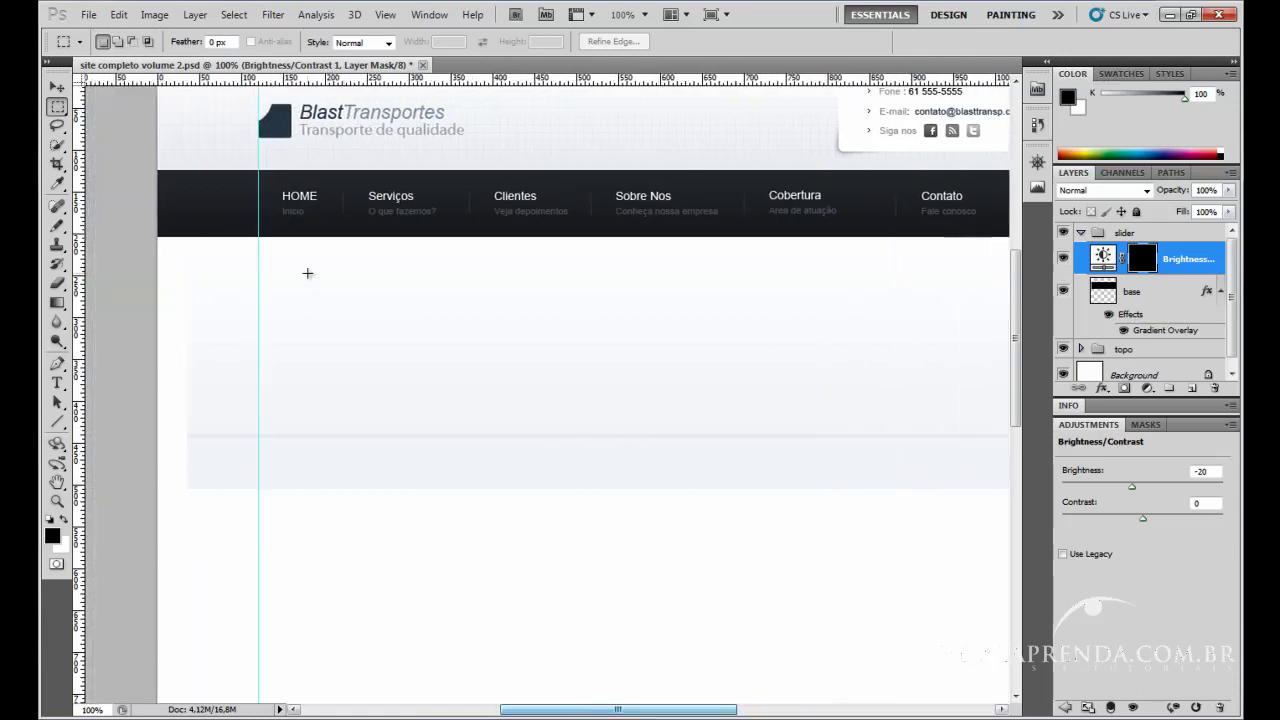
pyautogui.click(60, 90)
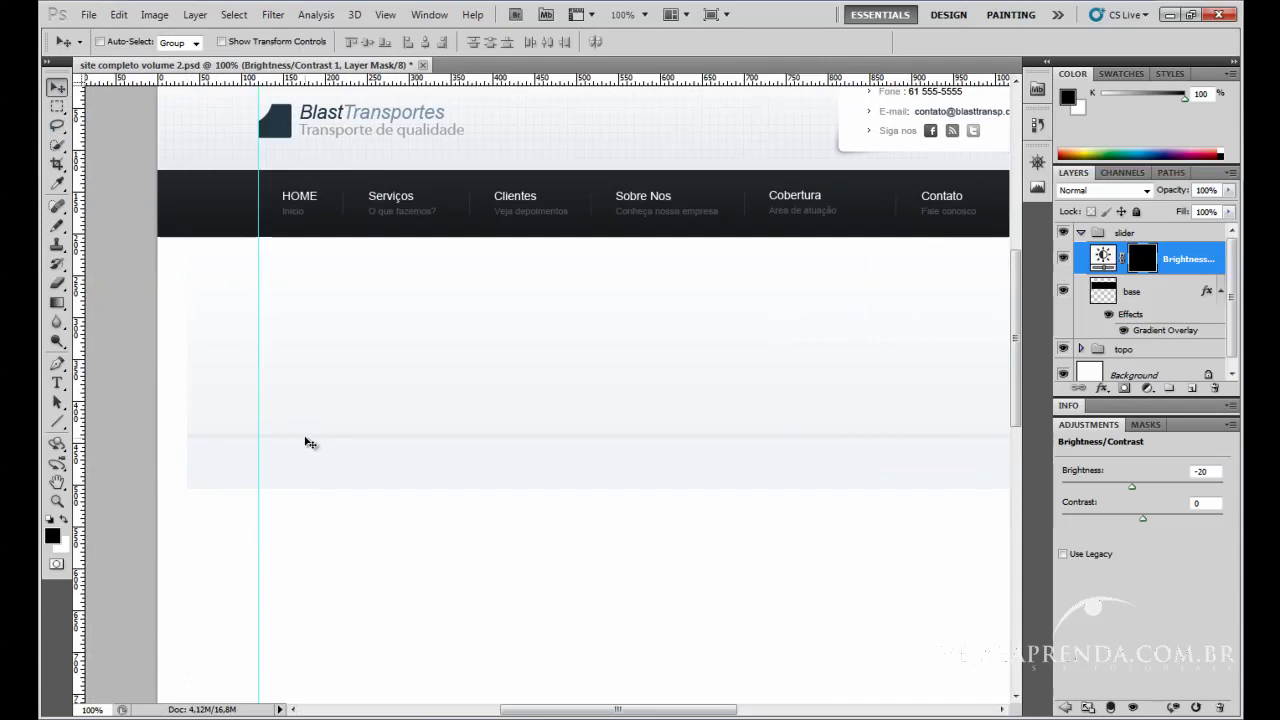
pyautogui.moveTo(306, 443); pyautogui.dragTo(314, 483)
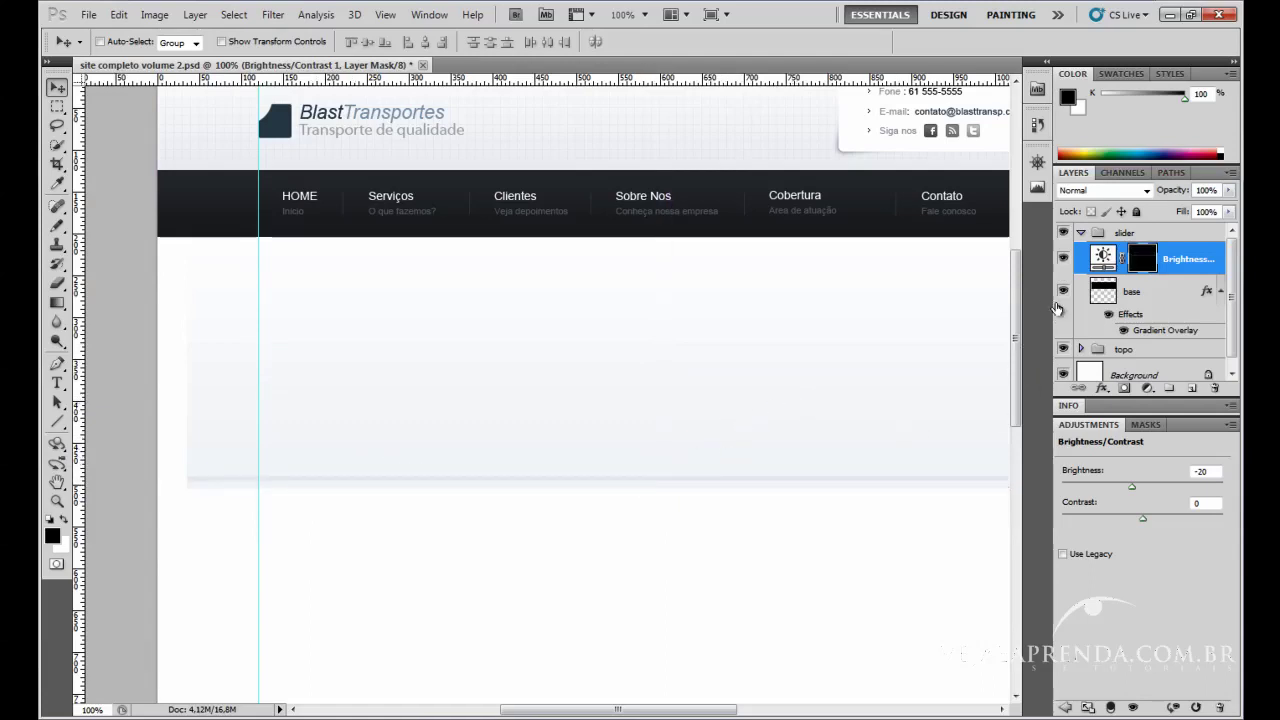
# Load the base layer's outline as a selection and try to stretch it to the page's left edge with Free Transform.
pyautogui.keyDown('ctrl'); pyautogui.click(1104, 296); pyautogui.keyUp('ctrl')
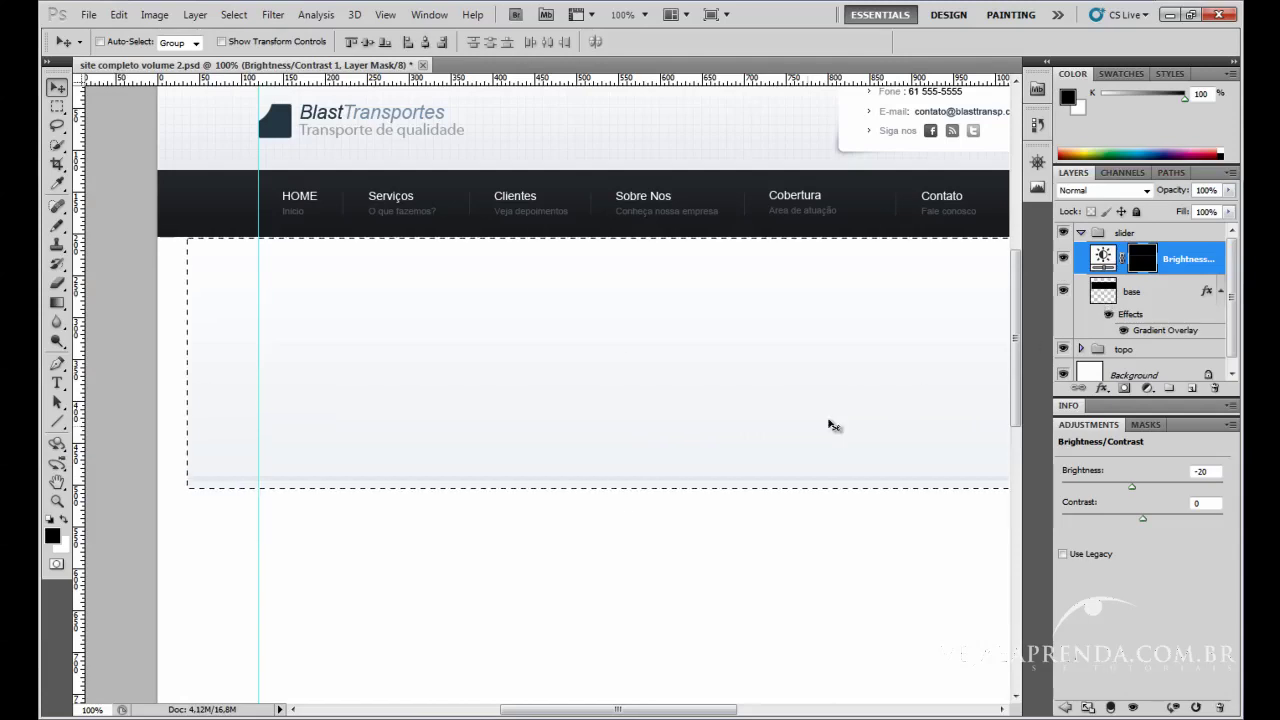
pyautogui.moveTo(532, 714)
pyautogui.mouseDown()
pyautogui.moveTo(655, 714)
pyautogui.moveTo(526, 714)
pyautogui.mouseUp()
pyautogui.hotkey('ctrl', 't')
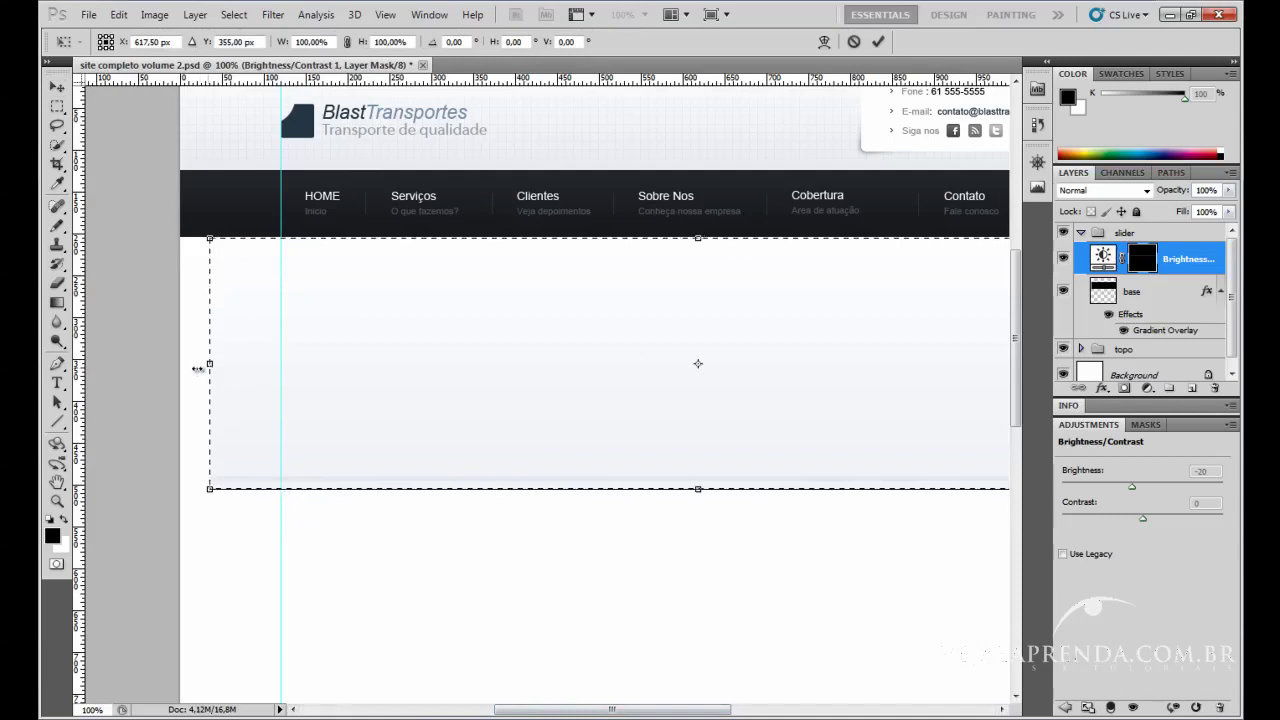
pyautogui.moveTo(197, 366); pyautogui.dragTo(177, 363)
pyautogui.press('Return')
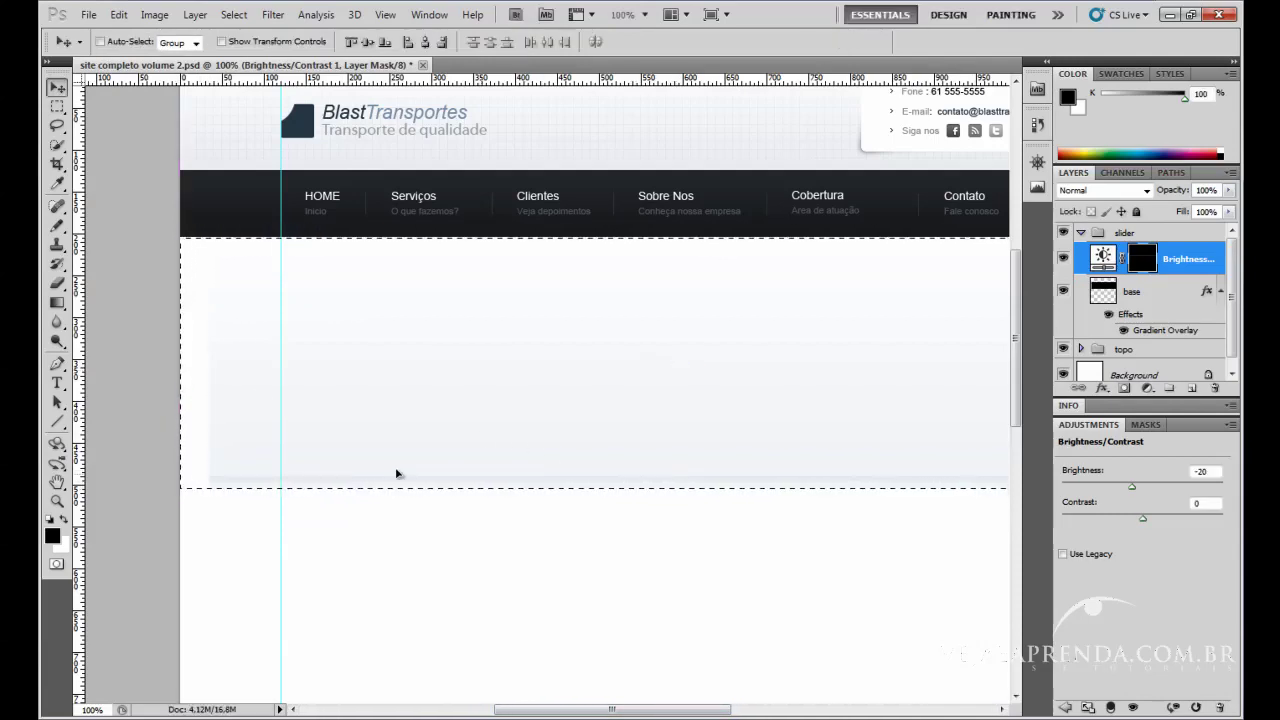
# Place a horizontal guide along the bottom edge of the selected base area and deselect.
pyautogui.moveTo(432, 80); pyautogui.dragTo(478, 481)
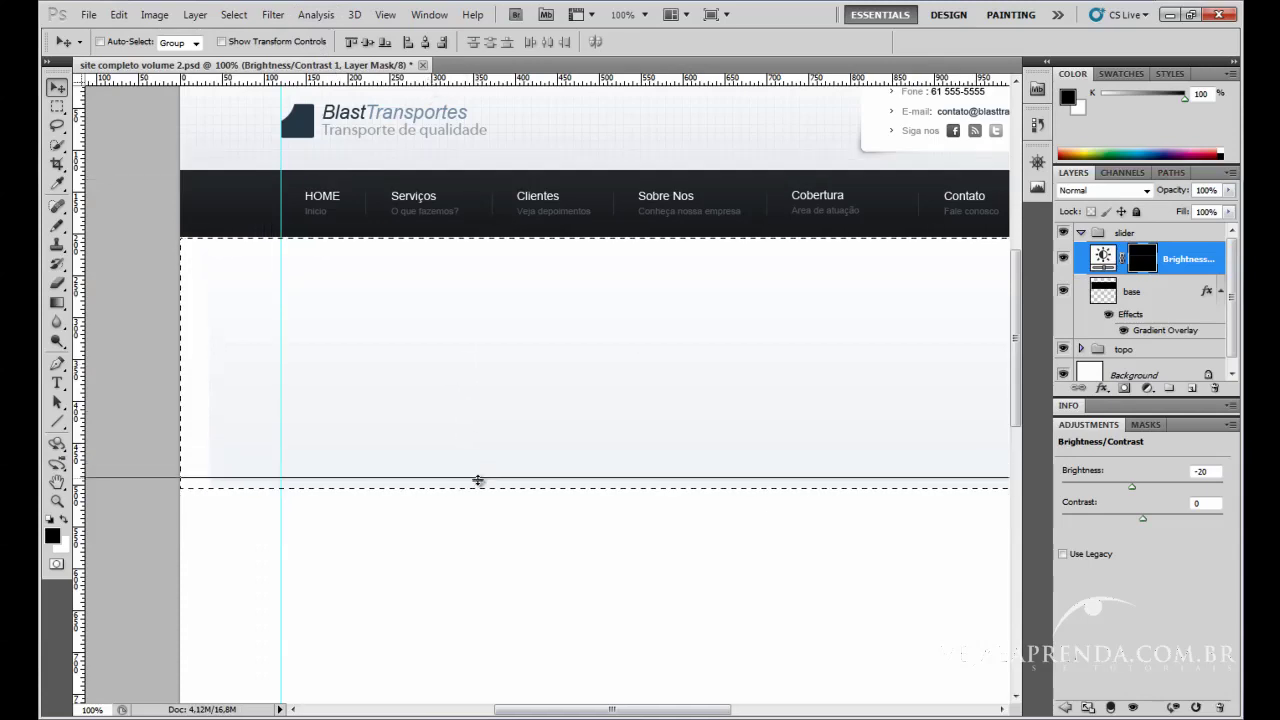
pyautogui.moveTo(479, 492); pyautogui.dragTo(472, 489)
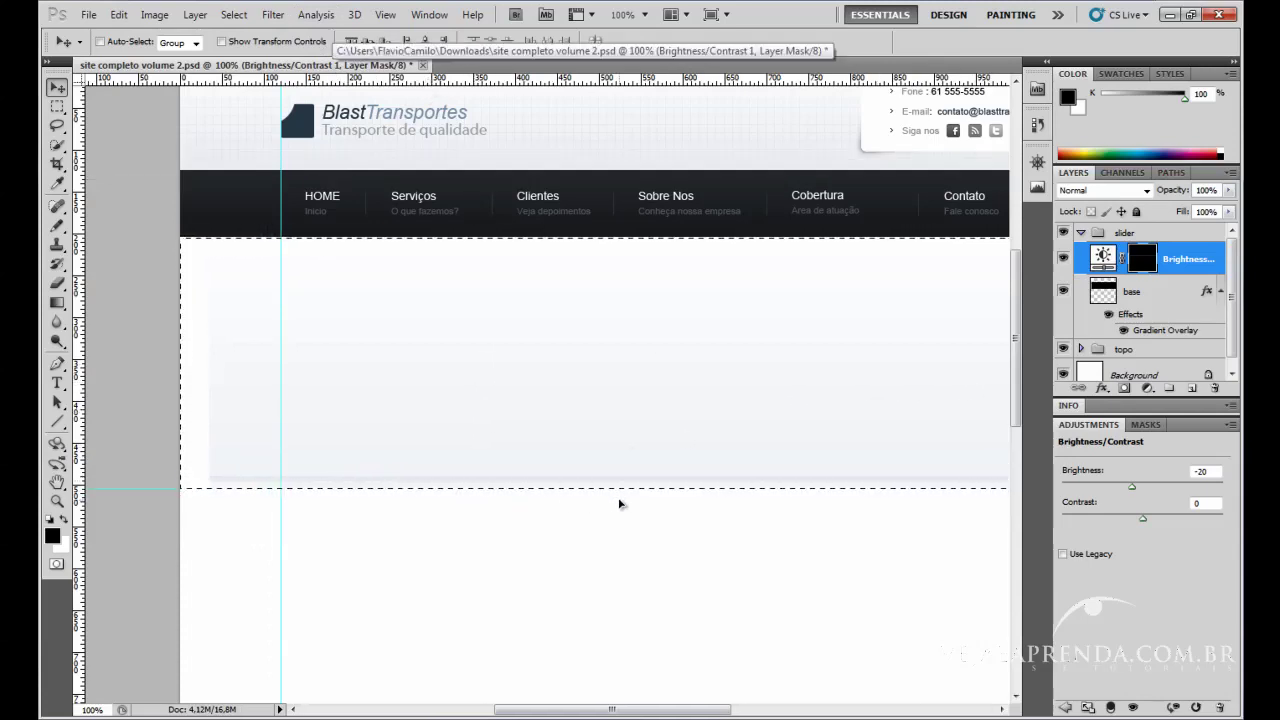
pyautogui.hotkey('ctrl', 'd')
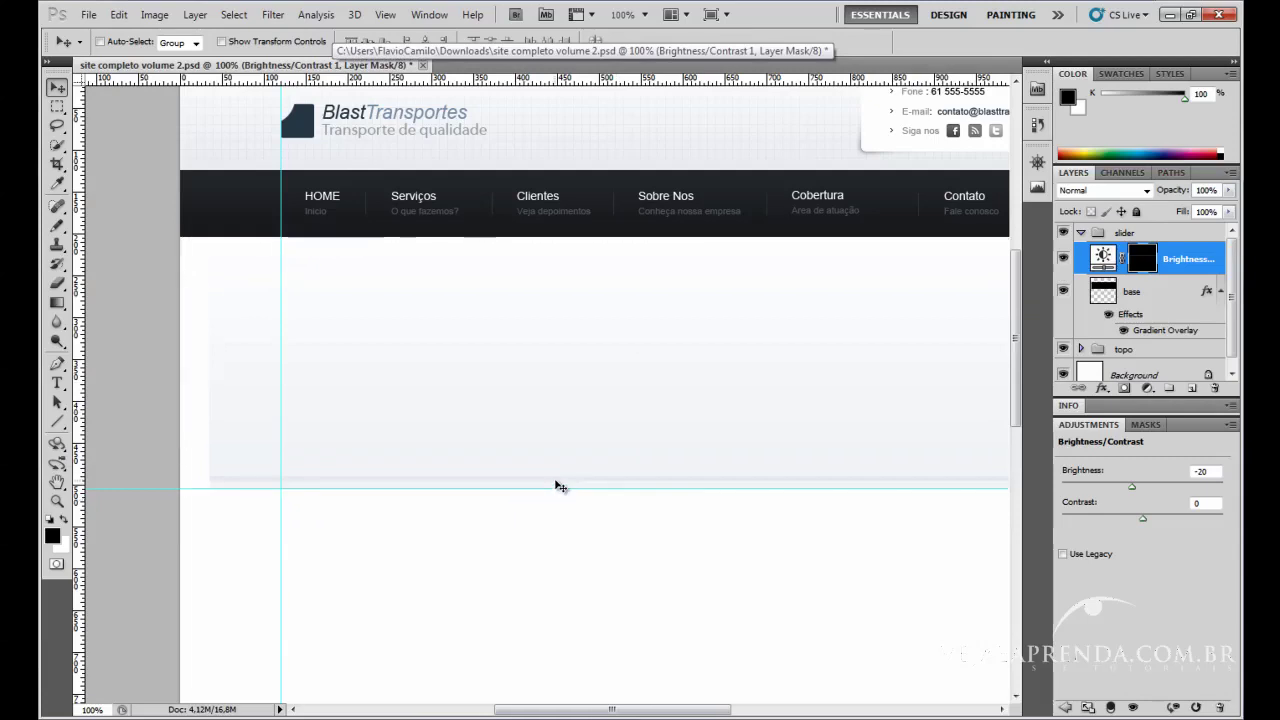
# Lower the darkened strip to the guide at the base area's bottom edge and remove the guide.
pyautogui.moveTo(520, 479); pyautogui.dragTo(453, 478)
pyautogui.moveTo(551, 712); pyautogui.dragTo(580, 709)
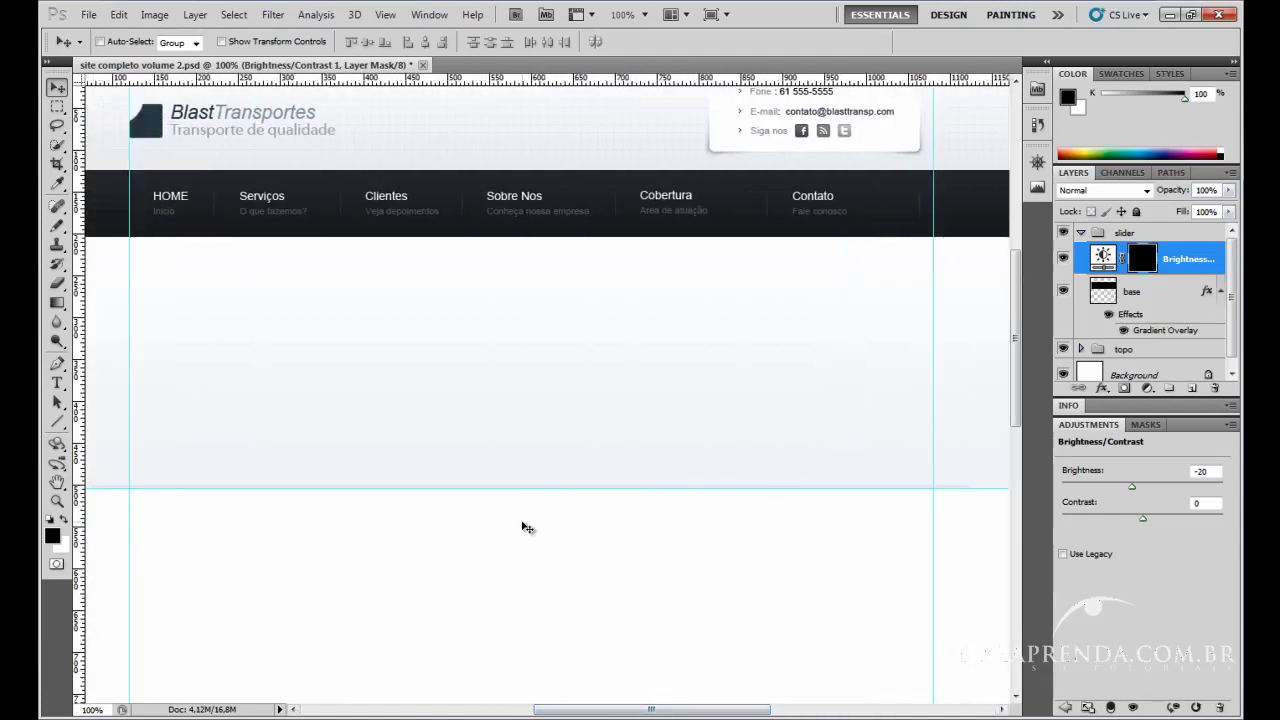
pyautogui.moveTo(532, 491); pyautogui.dragTo(532, 80)
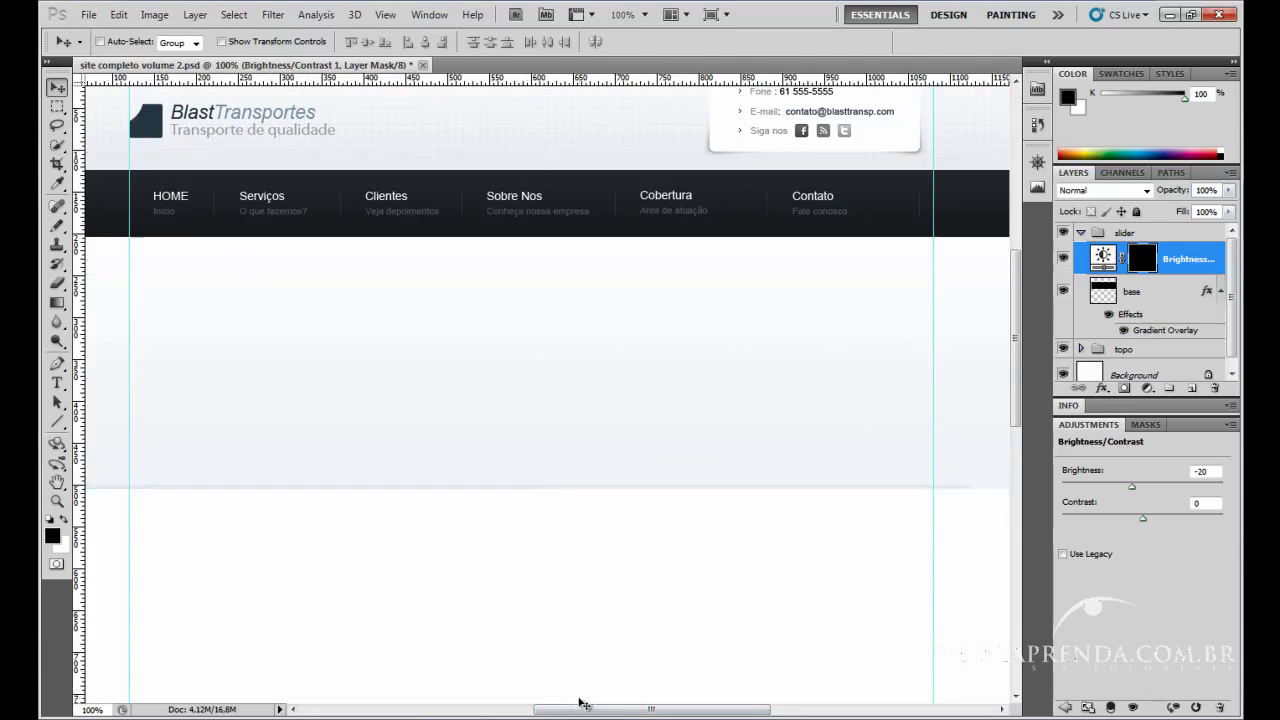
# Stretch the base layer to the page's left edge with Free Transform, commit the change and deselect.
pyautogui.moveTo(580, 703); pyautogui.dragTo(548, 693)
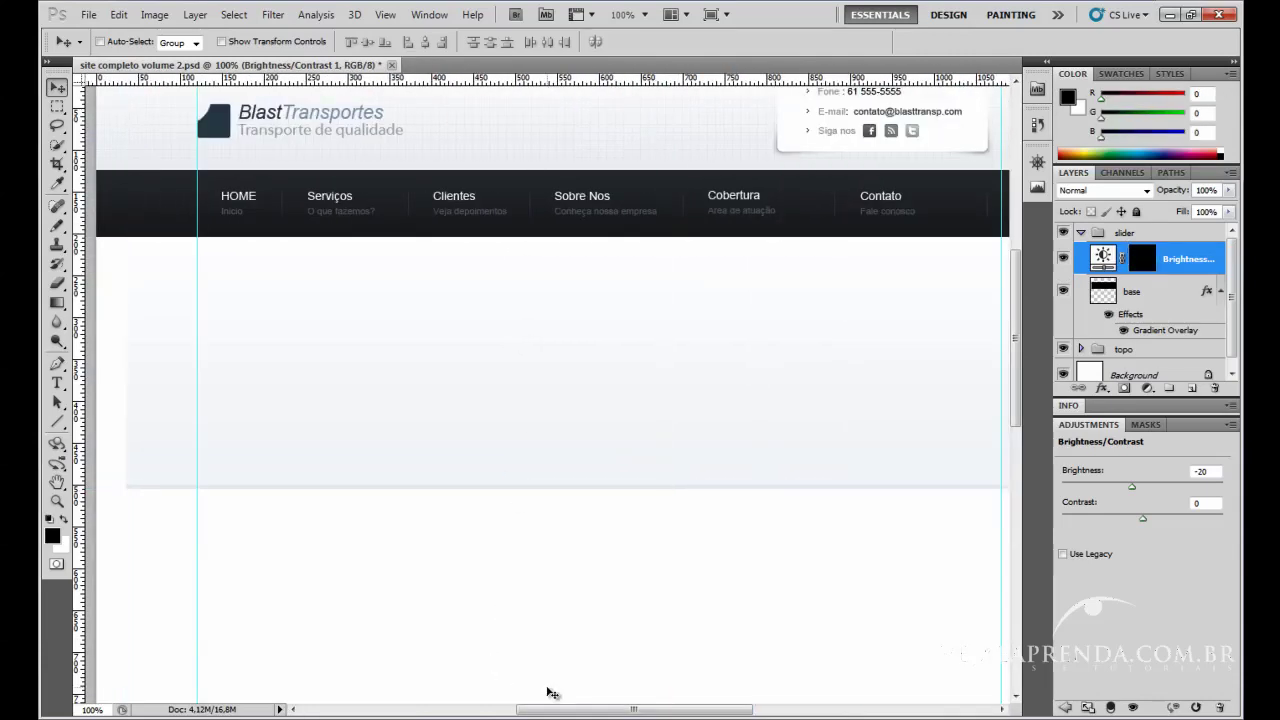
pyautogui.click(1103, 292)
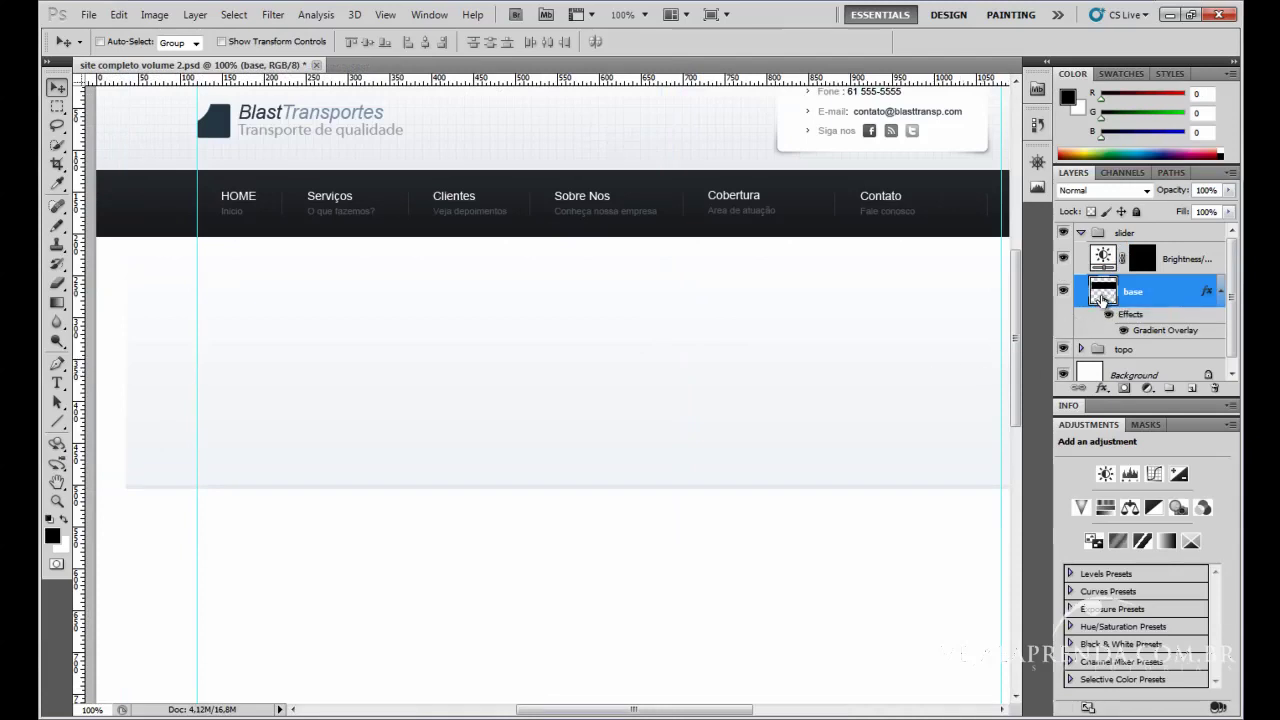
pyautogui.keyDown('ctrl'); pyautogui.click(1103, 292); pyautogui.keyUp('ctrl')
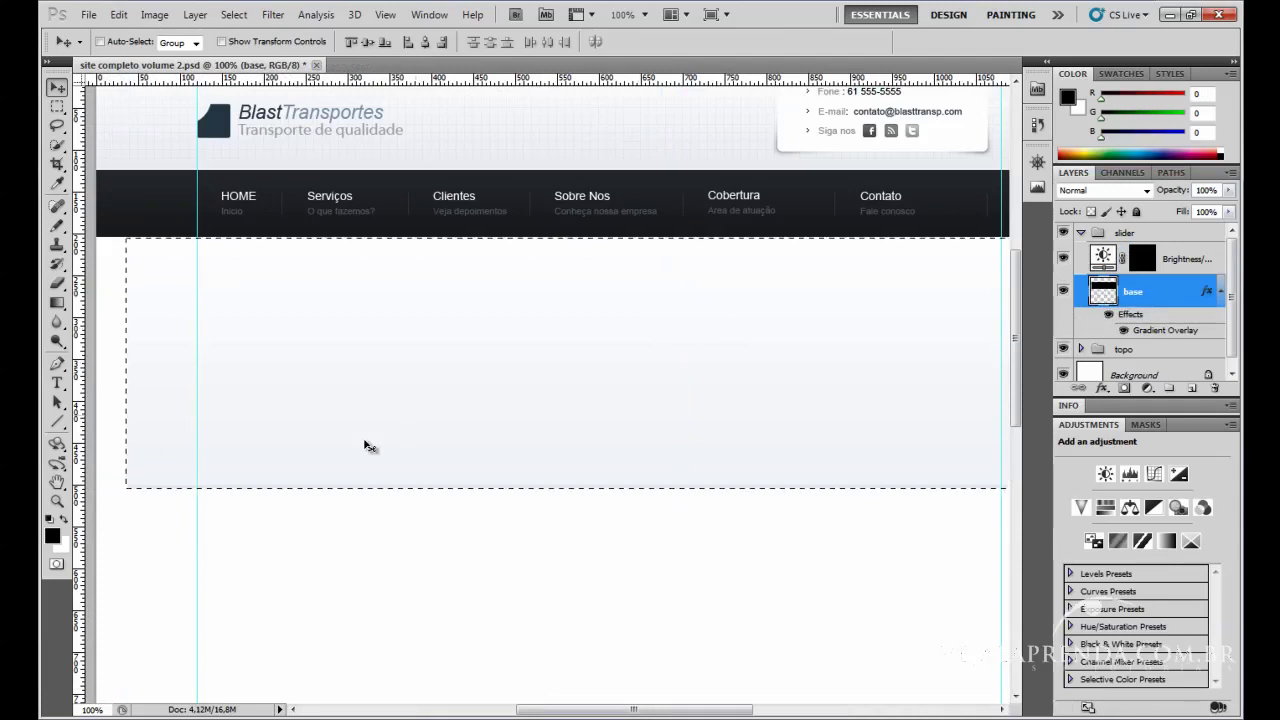
pyautogui.moveTo(585, 710); pyautogui.dragTo(536, 714)
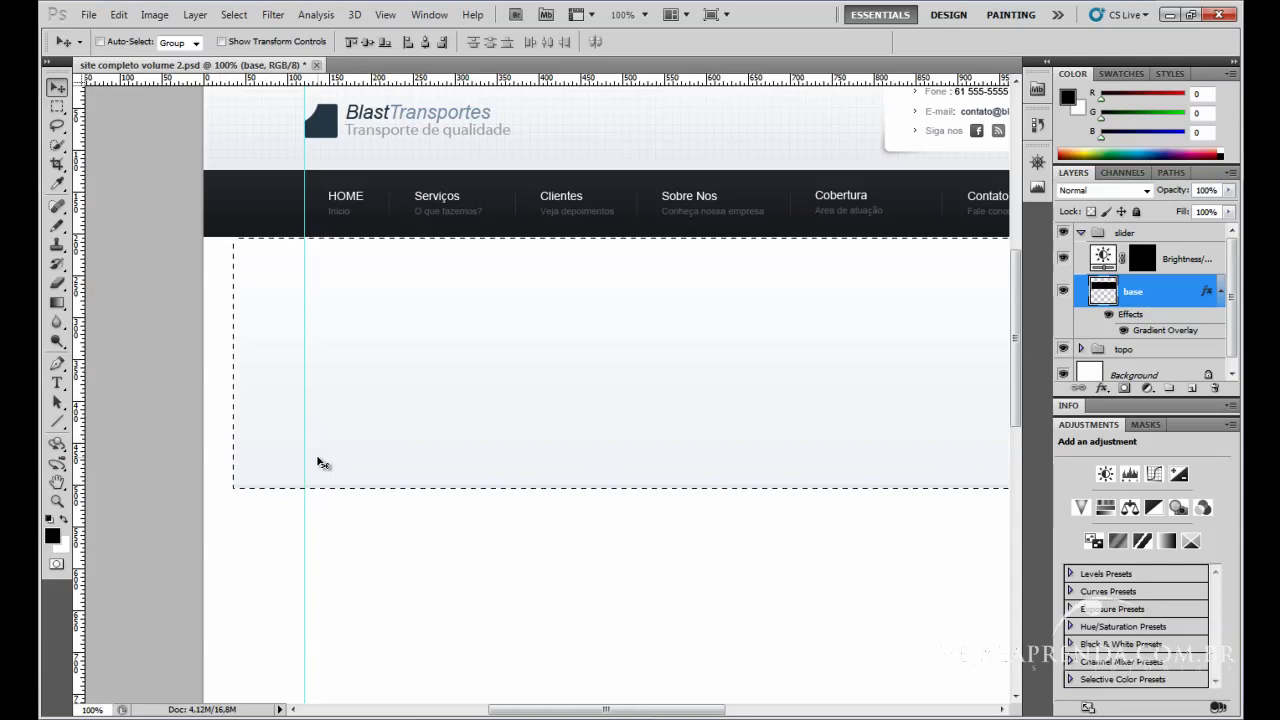
pyautogui.hotkey('ctrl', 't')
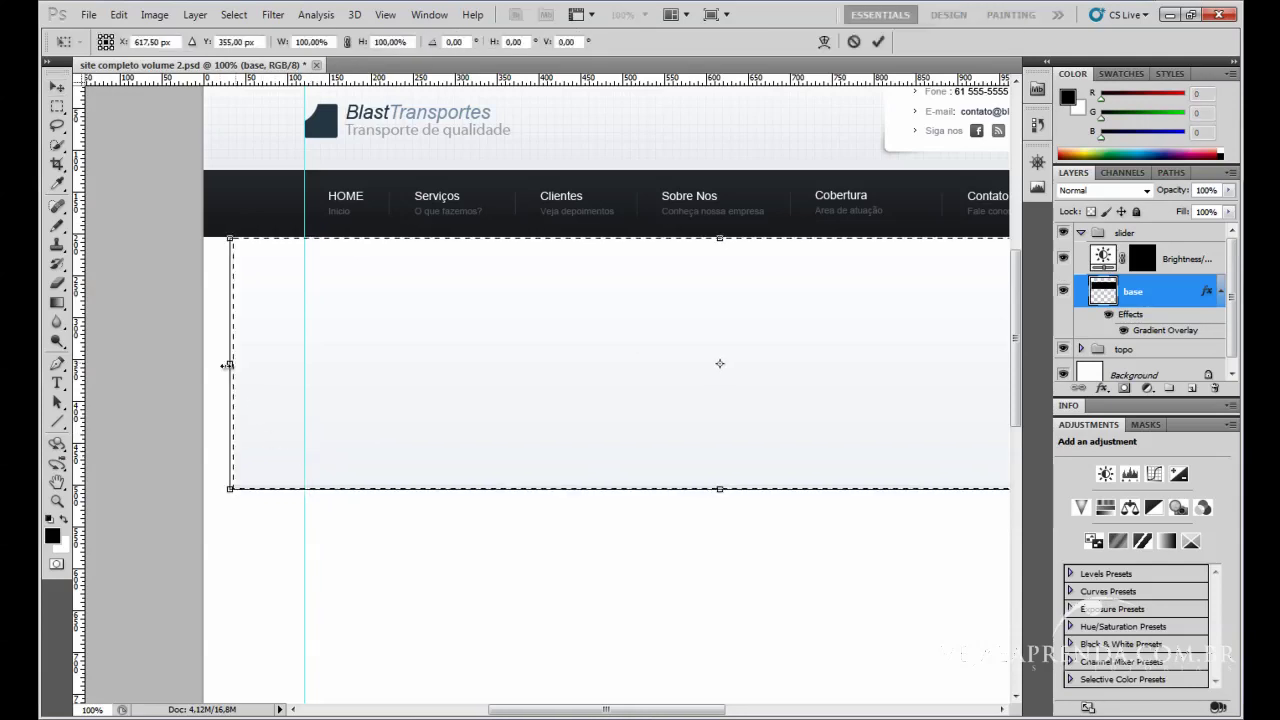
pyautogui.moveTo(228, 365); pyautogui.dragTo(204, 365)
pyautogui.press('Return')
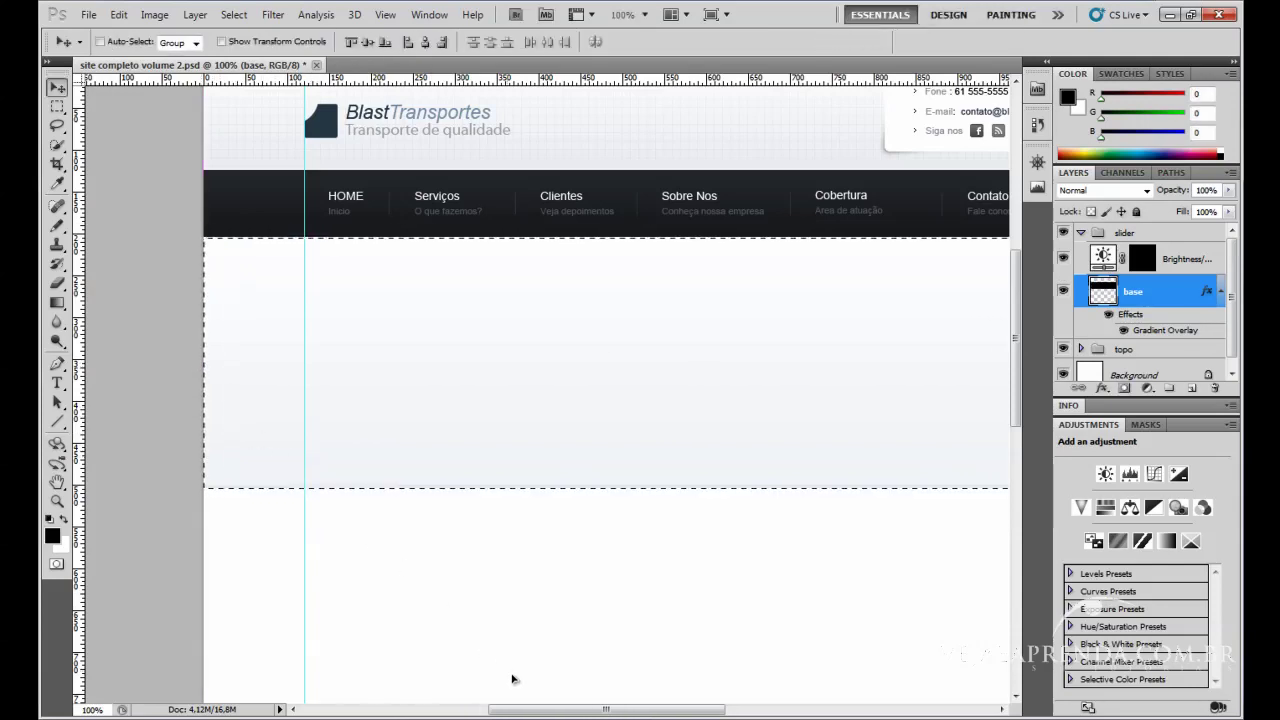
pyautogui.moveTo(535, 710)
pyautogui.mouseDown()
pyautogui.moveTo(673, 710)
pyautogui.moveTo(517, 710)
pyautogui.mouseUp()
pyautogui.hotkey('ctrl', 'd')
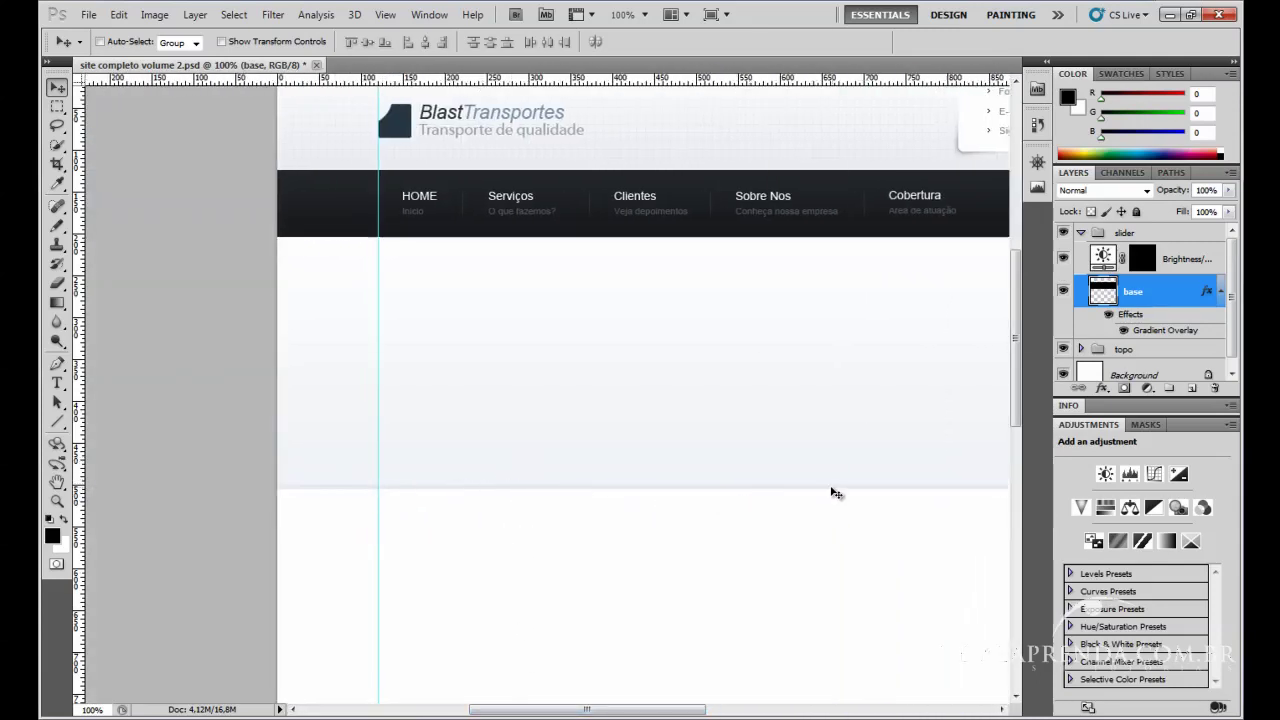
pyautogui.moveTo(556, 712)
pyautogui.mouseDown()
pyautogui.moveTo(672, 712)
pyautogui.moveTo(573, 712)
pyautogui.mouseUp()
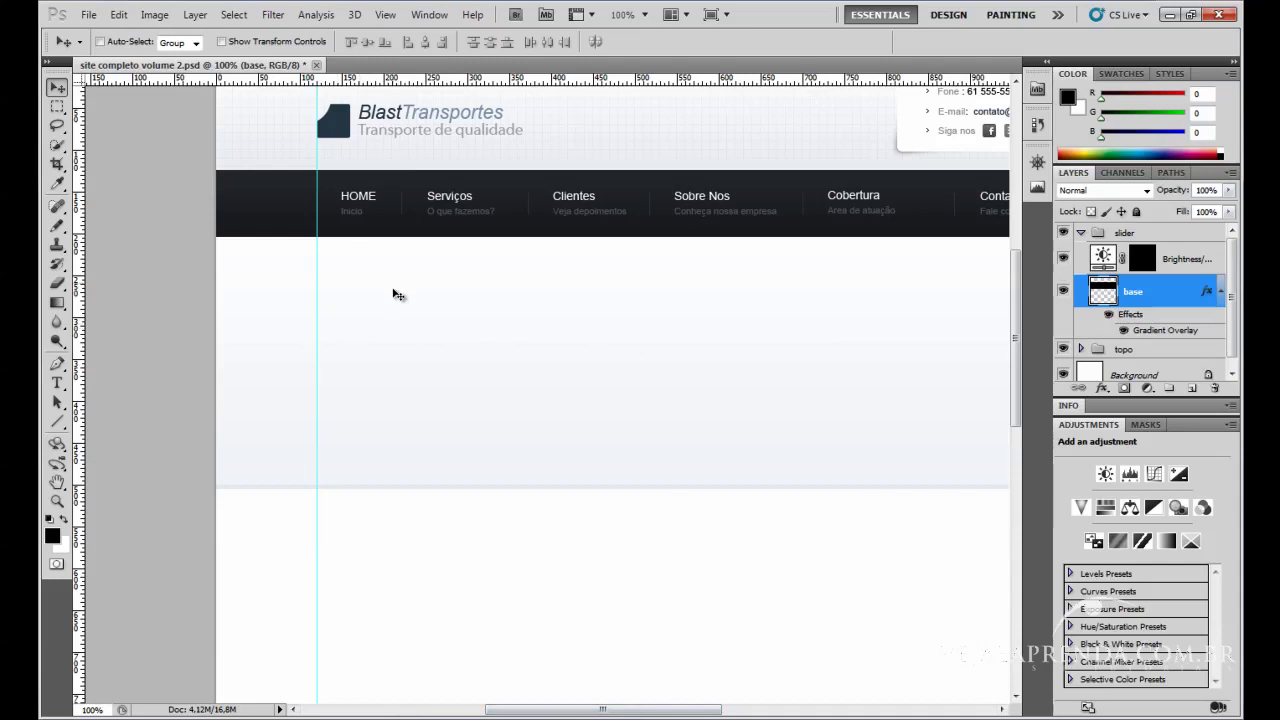
# Draw a trial circle with the Ellipse tool in the slider area, undo it, and hide the Background layer.
pyautogui.click(57, 106)
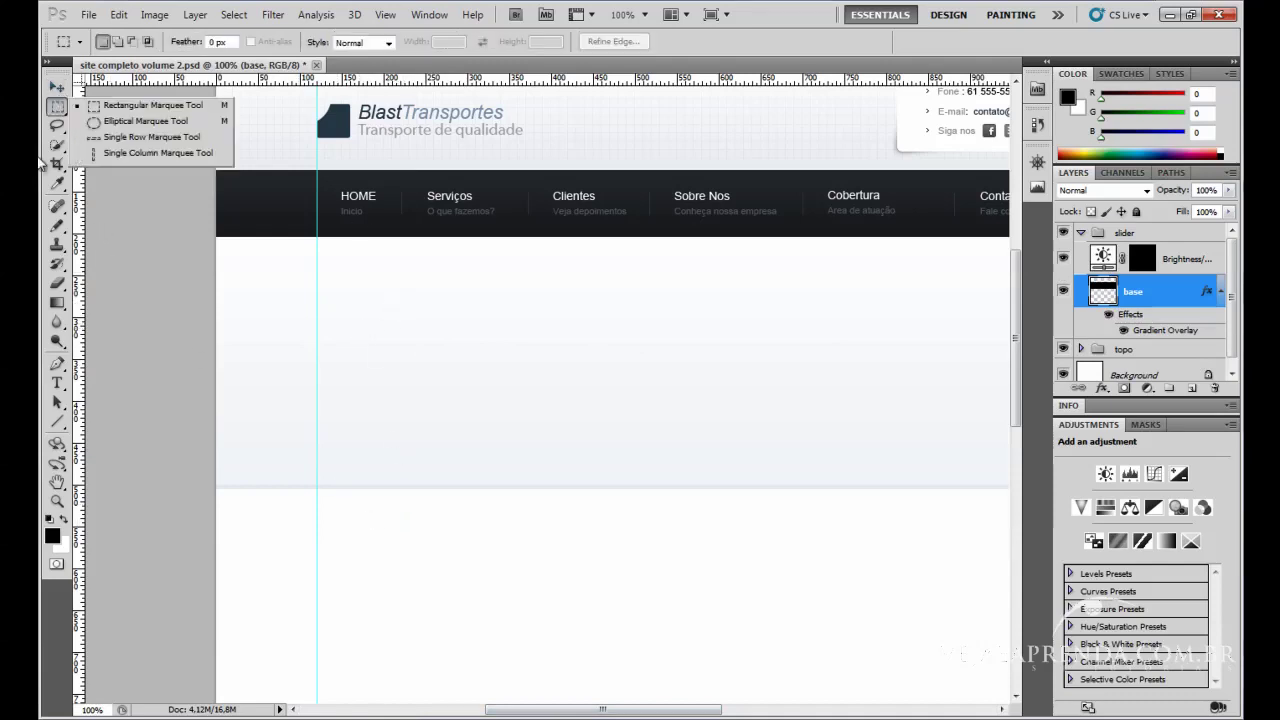
pyautogui.click(57, 403)
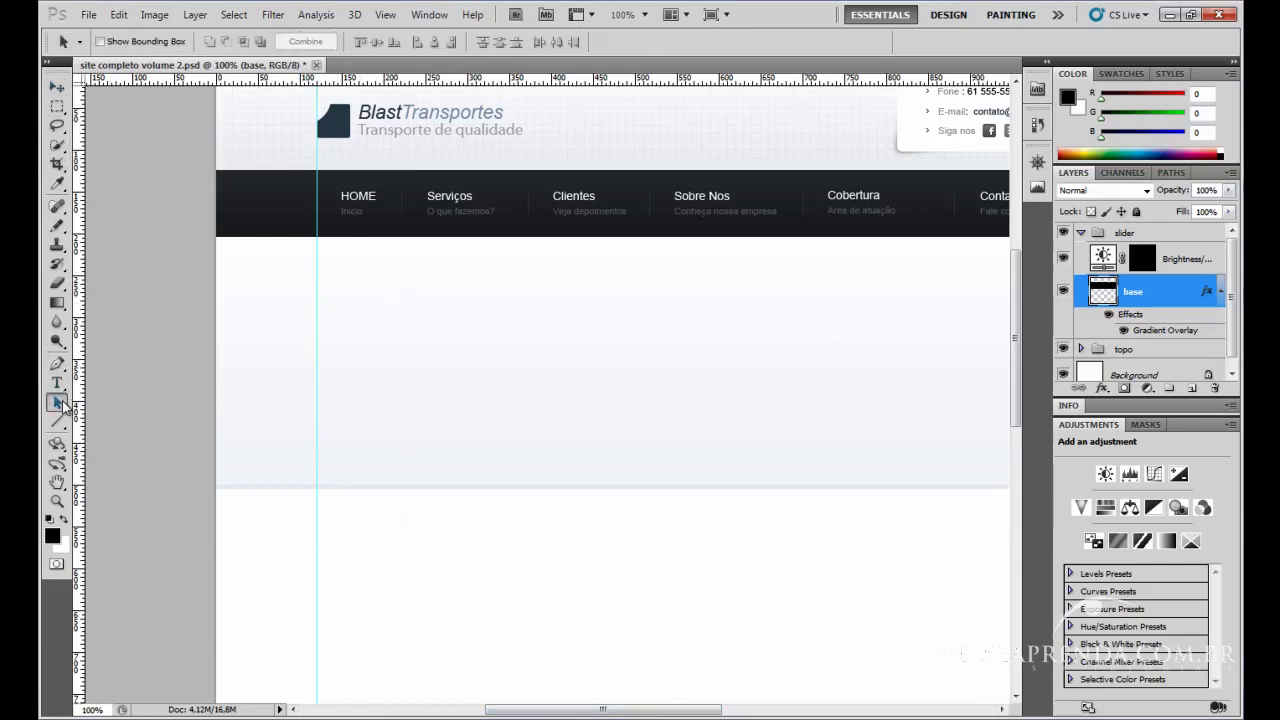
pyautogui.click(57, 423)
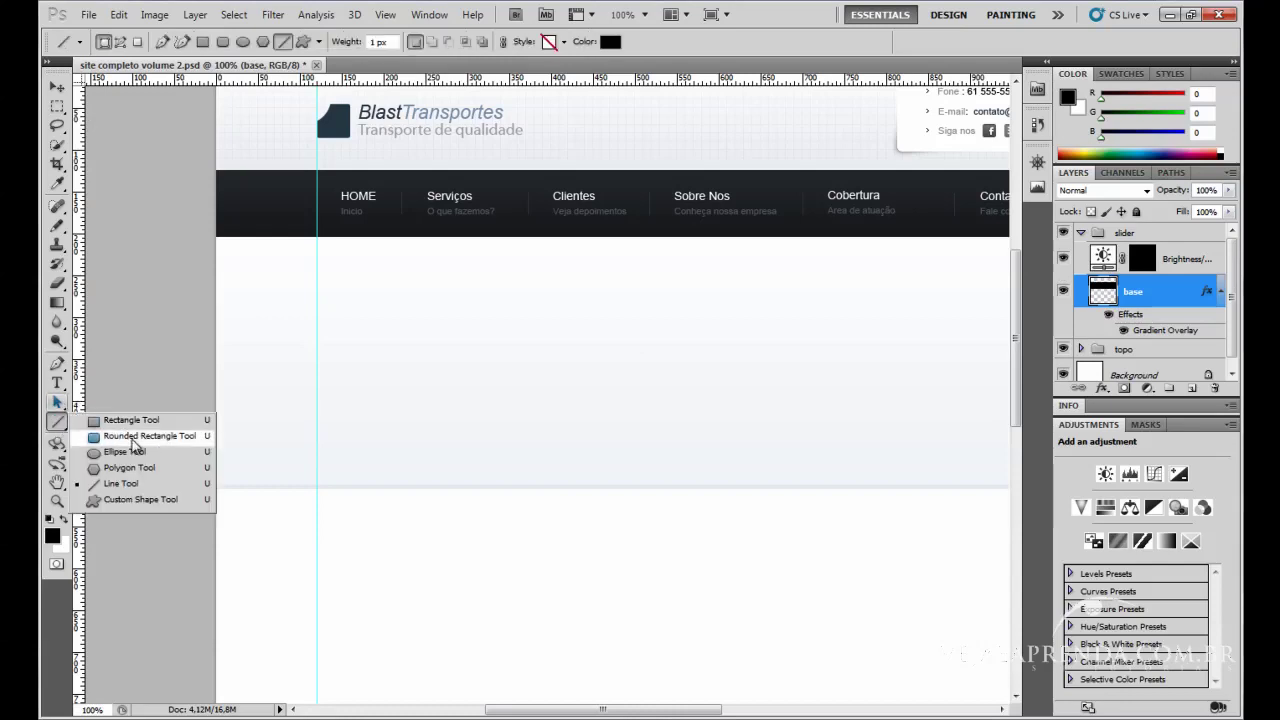
pyautogui.click(122, 451)
pyautogui.moveTo(365, 326); pyautogui.dragTo(430, 362)
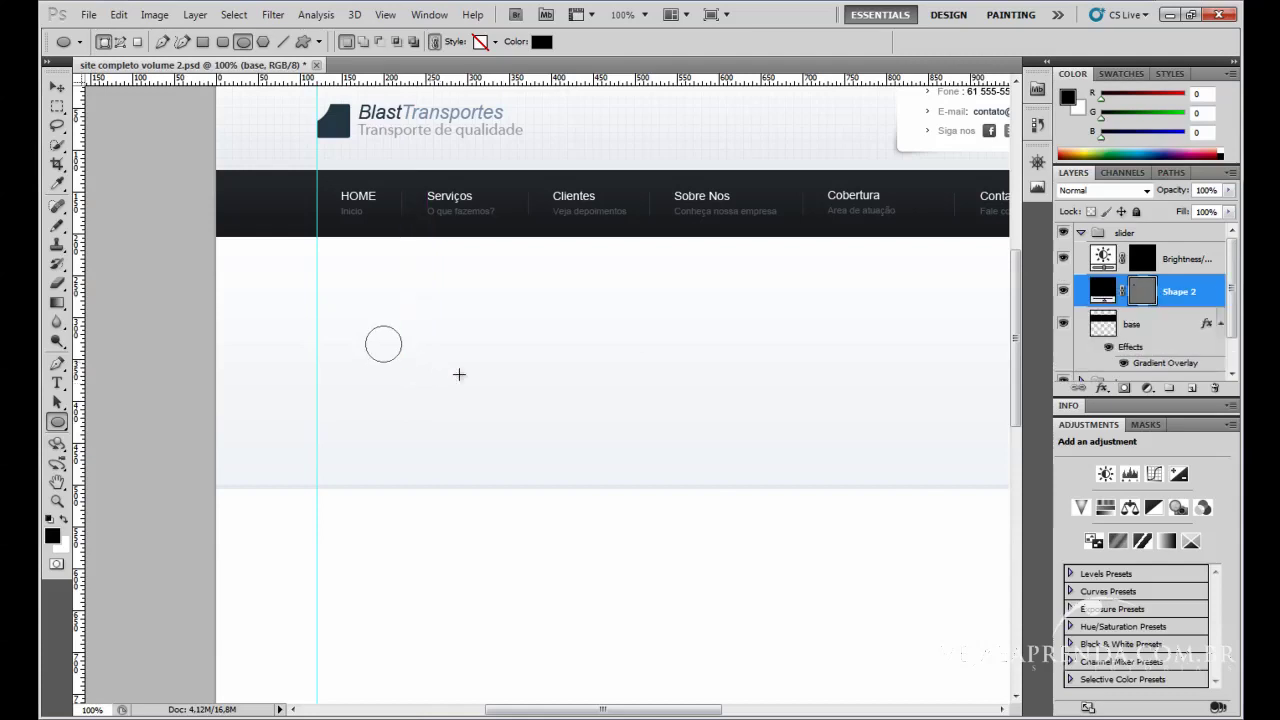
pyautogui.click(1068, 406)
pyautogui.click(1065, 409)
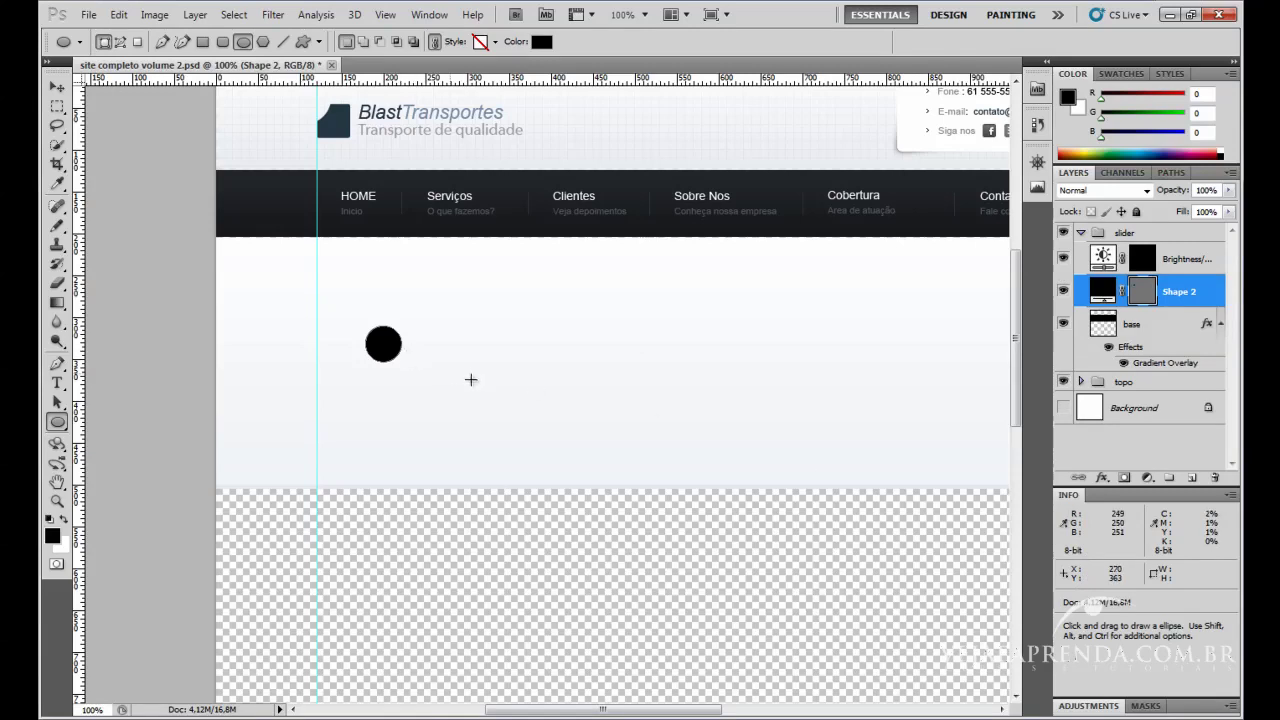
pyautogui.hotkey('ctrl', 'z')
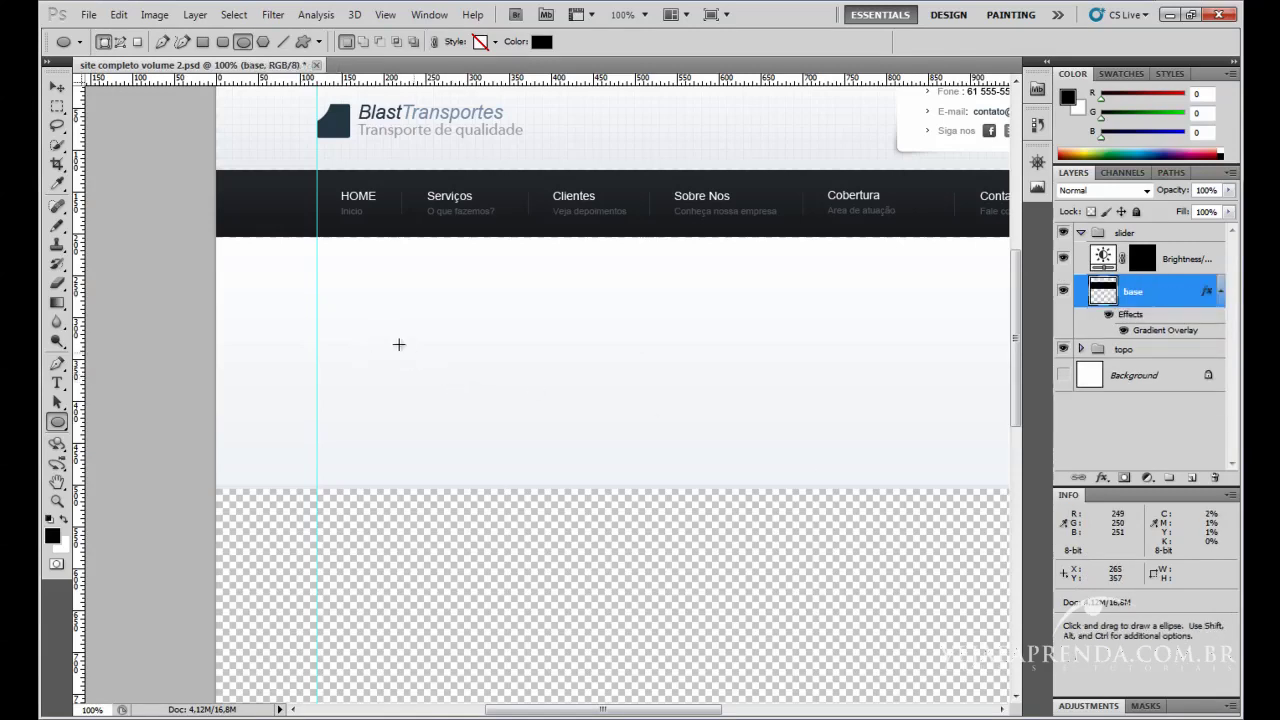
# Draw a black circle 60 px in diameter in the slider area and move it against the left guide.
pyautogui.moveTo(376, 332); pyautogui.dragTo(428, 376)
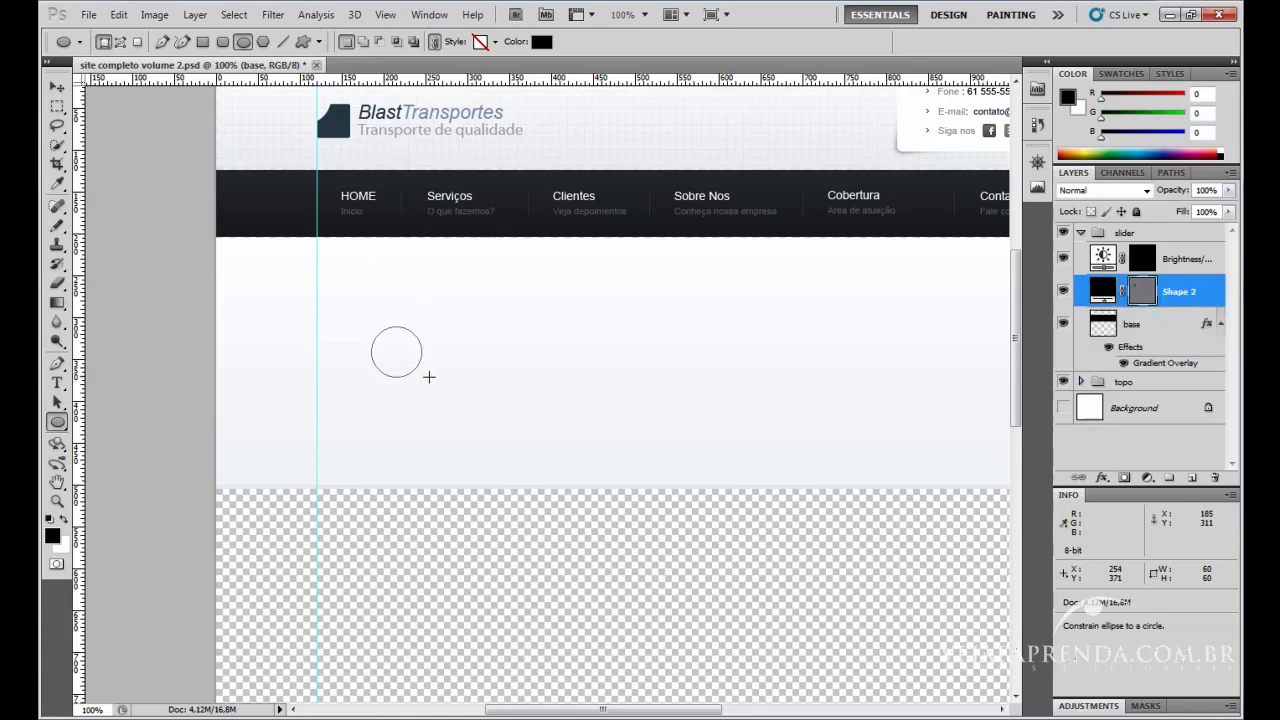
pyautogui.press('v')
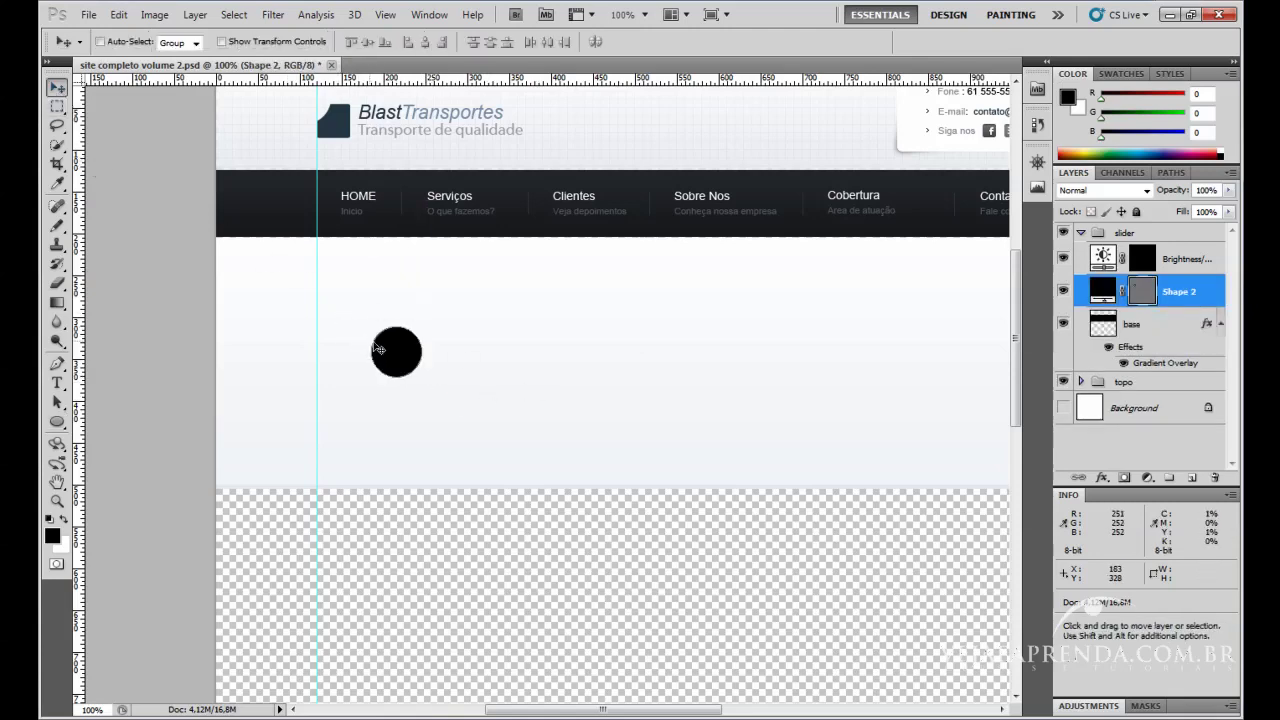
pyautogui.moveTo(389, 356); pyautogui.dragTo(336, 358)
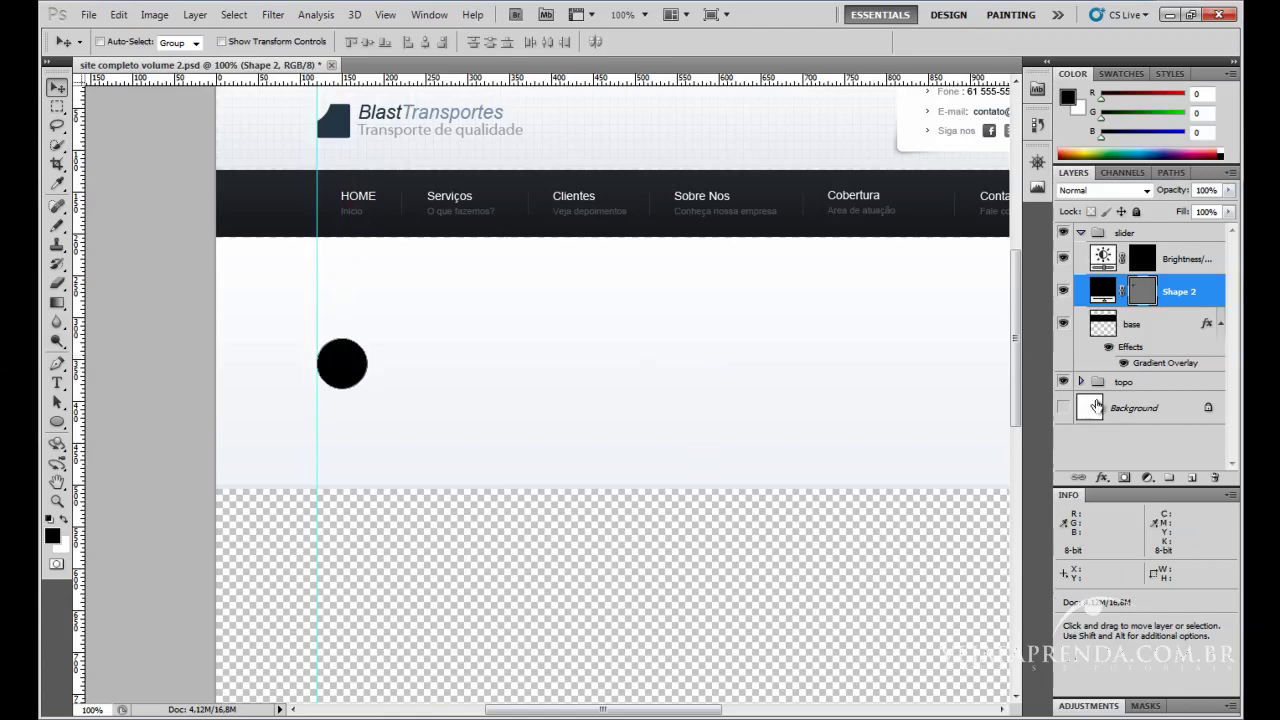
# Set the circle's fill color to e1e5e9.
pyautogui.doubleClick(1104, 290)
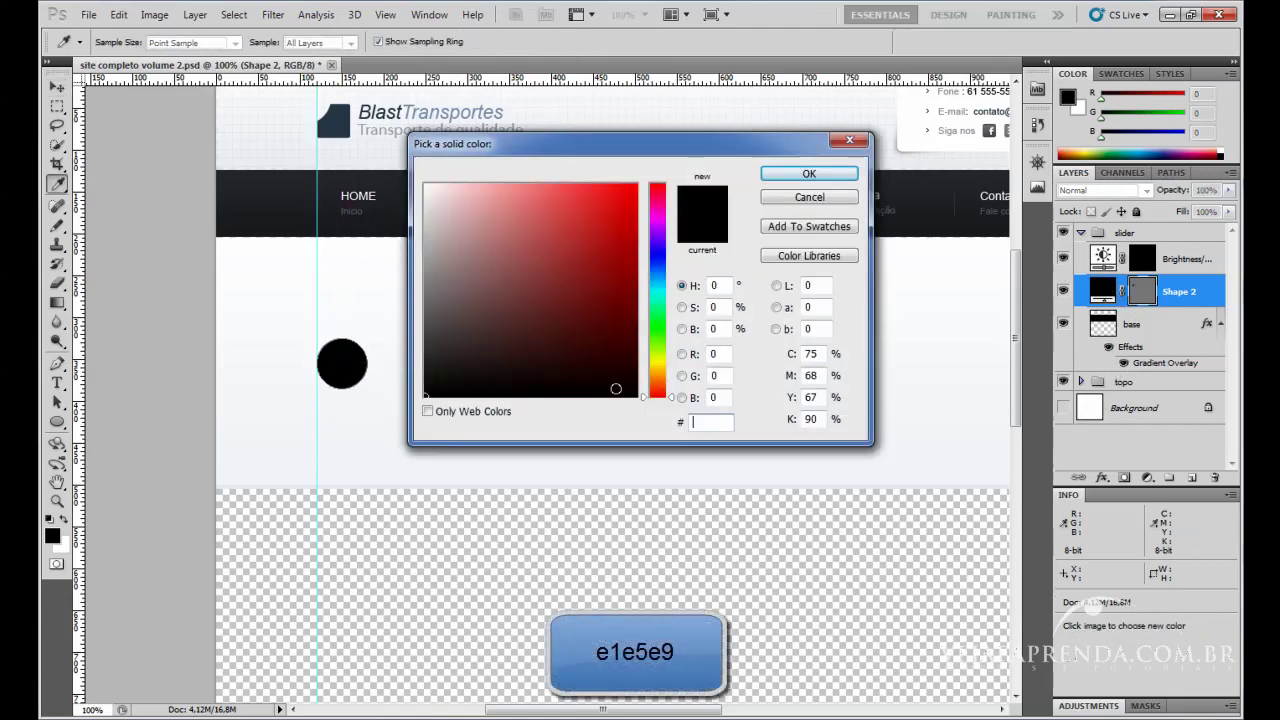
pyautogui.write('e1e5e9')
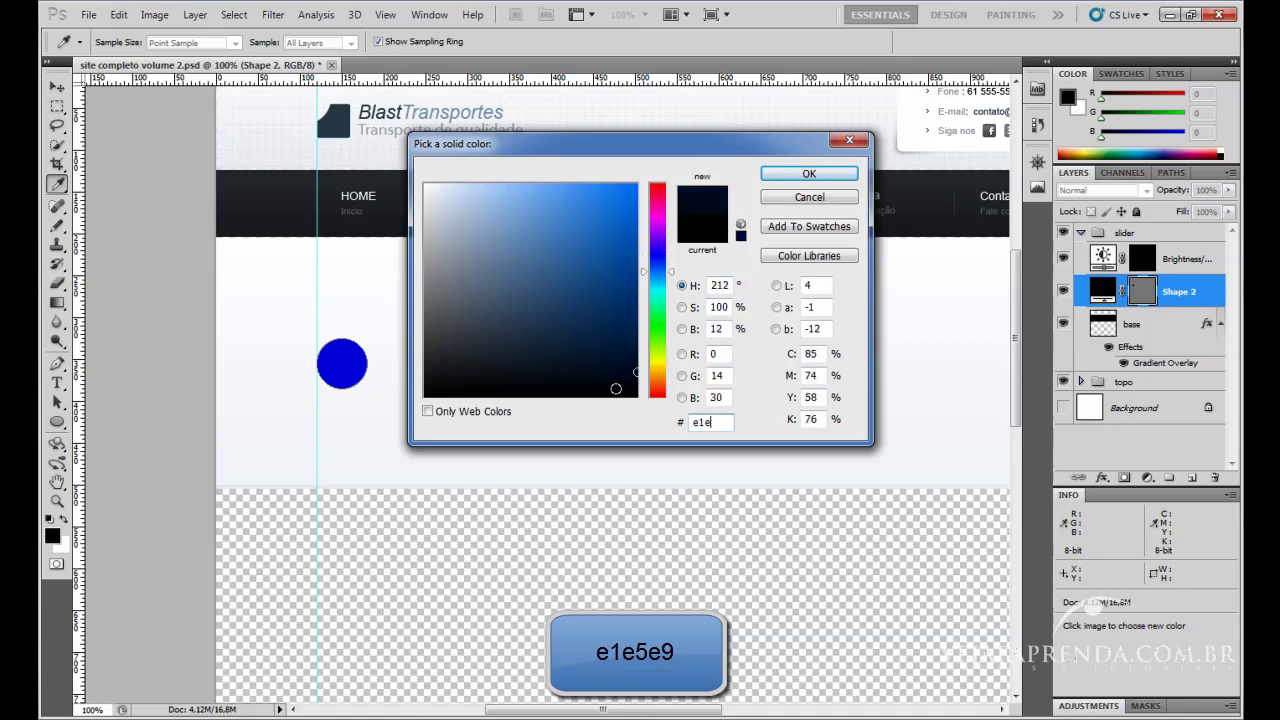
pyautogui.click(830, 173)
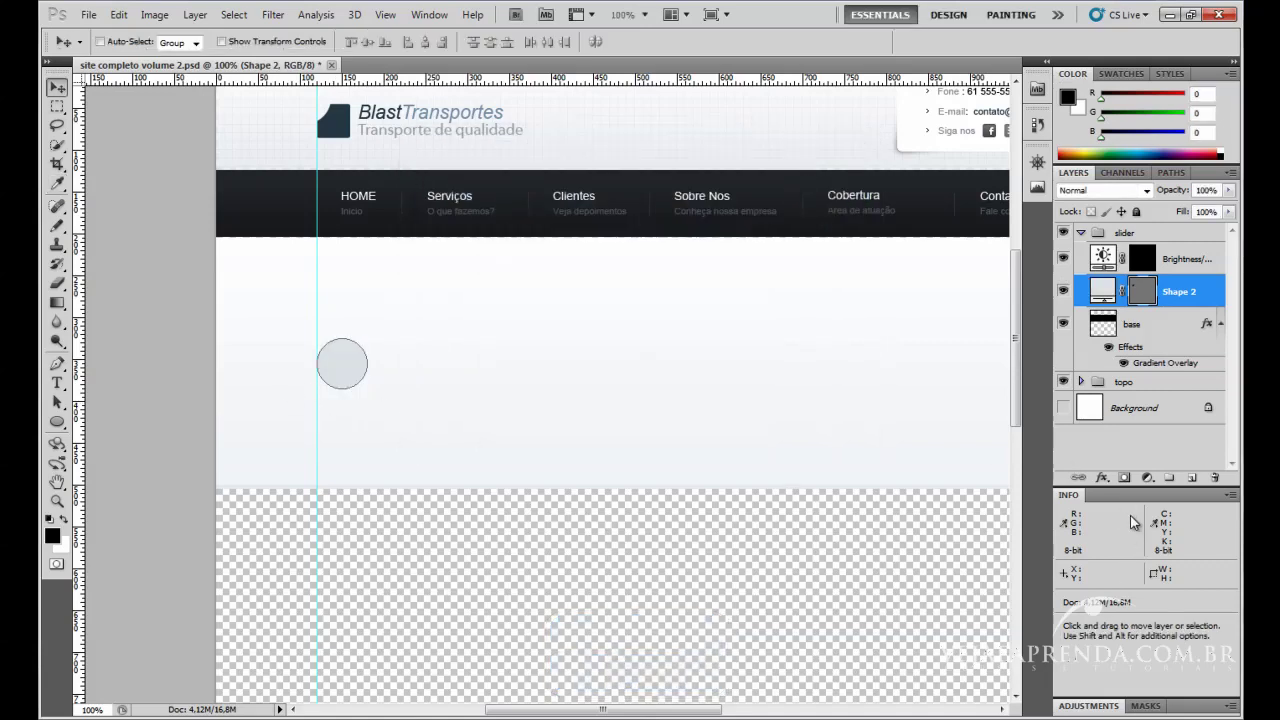
# Rename the circle's shape layer as bt esquerda.
pyautogui.click(1155, 333)
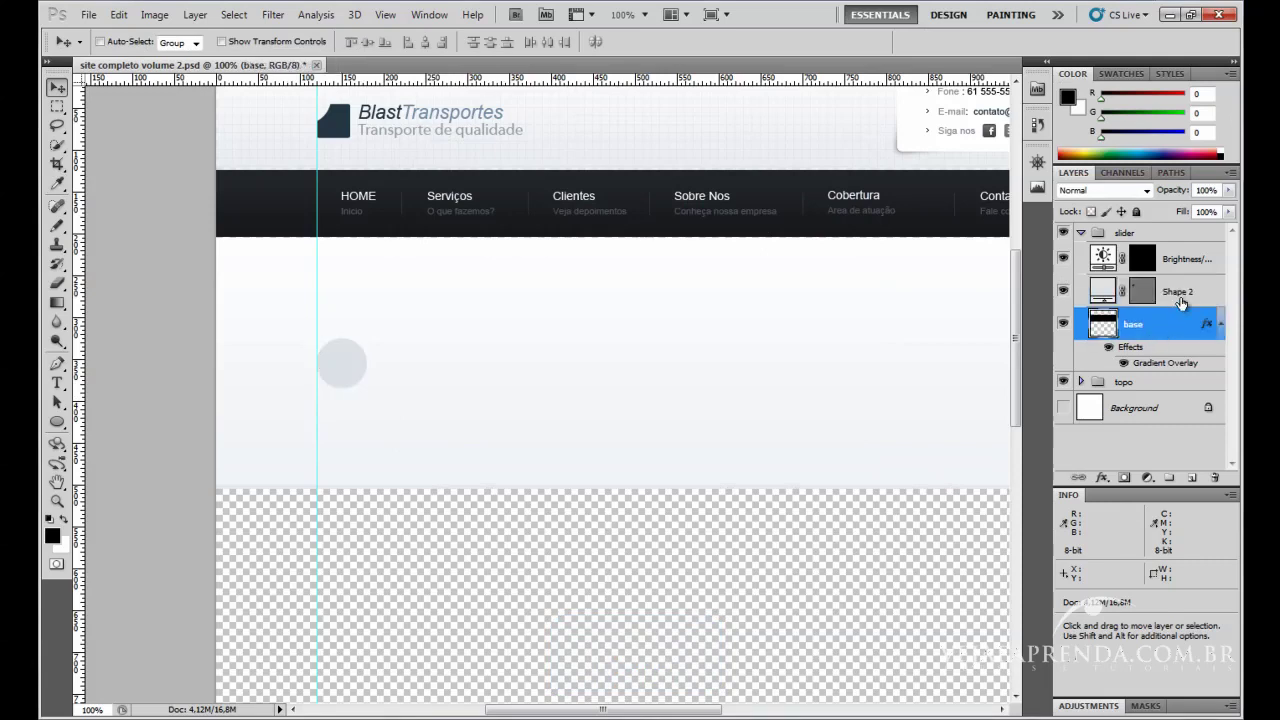
pyautogui.click(1178, 298)
pyautogui.doubleClick(1187, 293)
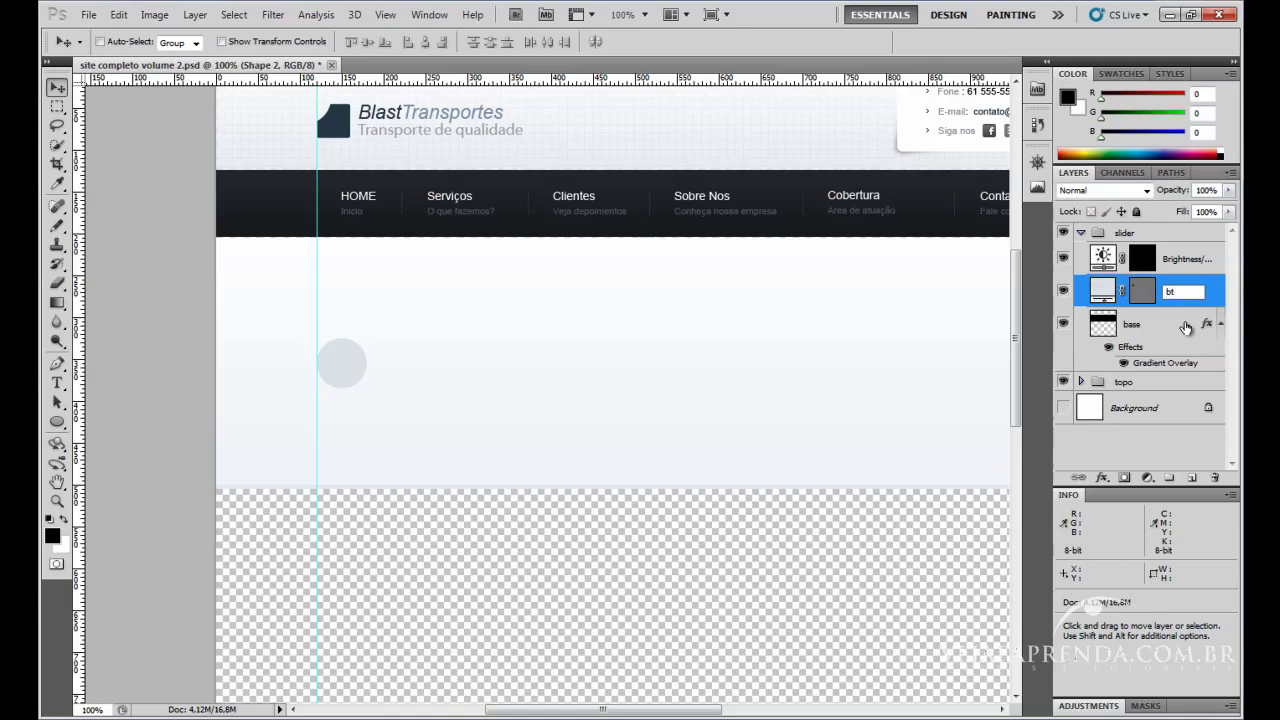
pyautogui.write('bt esquerda')
pyautogui.press('Return')
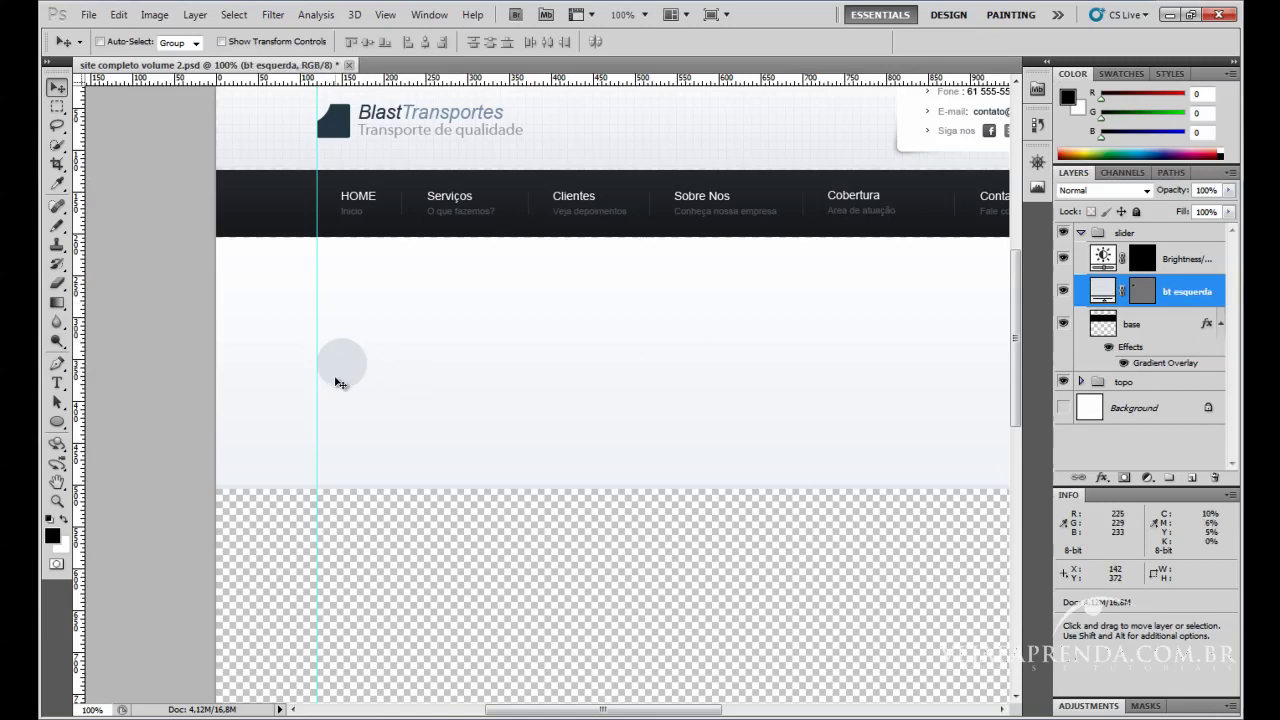
# Duplicate the circle horizontally to the inside of the right guide and rename the copy's layer as bt direita.
pyautogui.moveTo(598, 710); pyautogui.dragTo(640, 711)
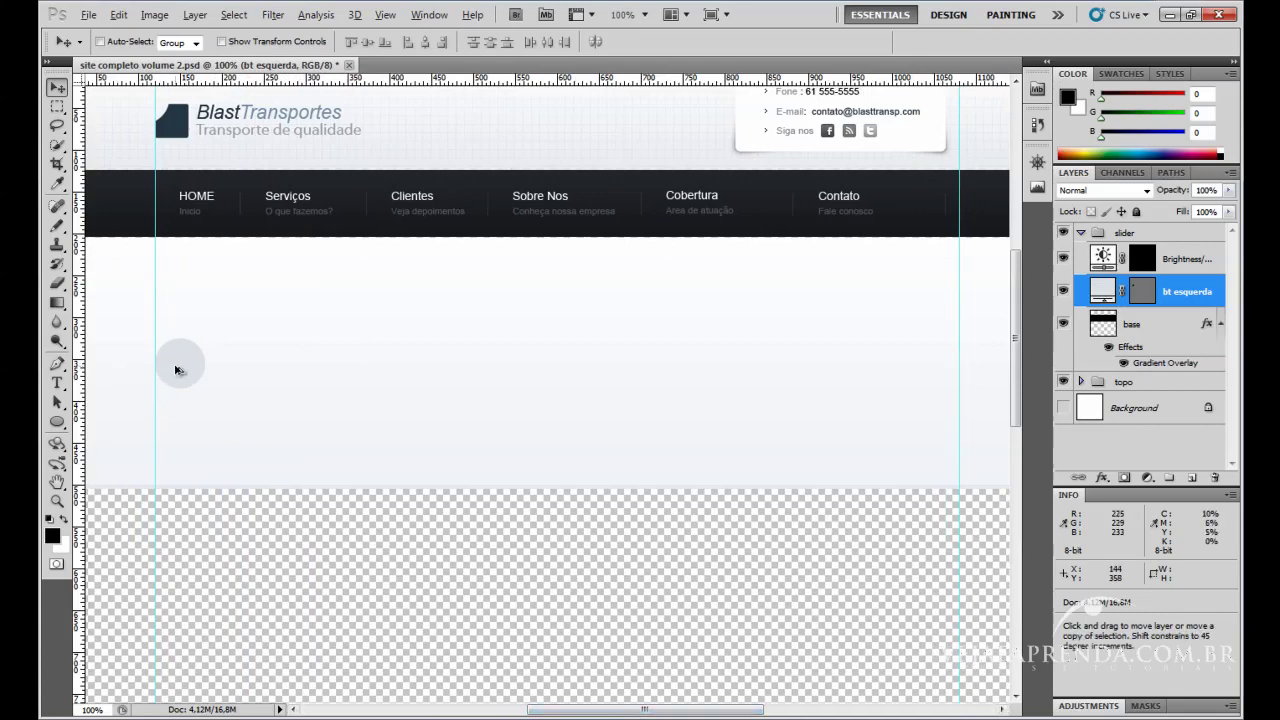
pyautogui.moveTo(185, 370); pyautogui.dragTo(932, 375)
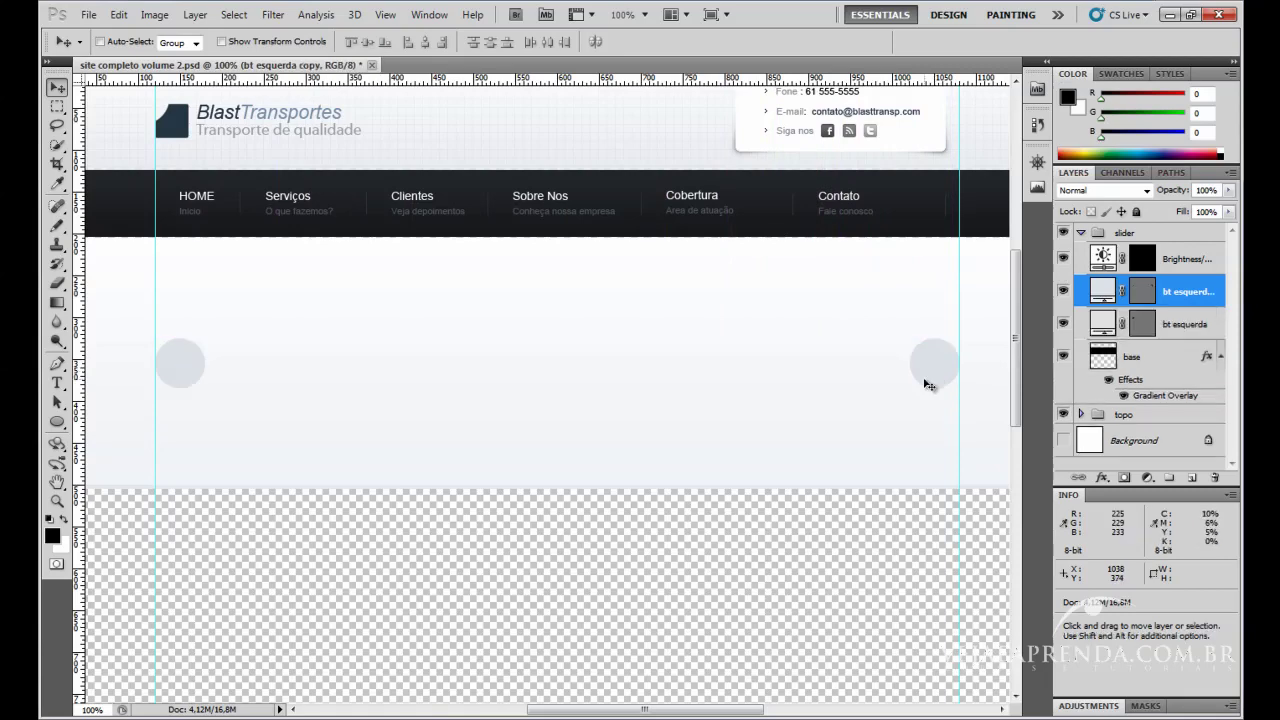
pyautogui.doubleClick(1186, 292)
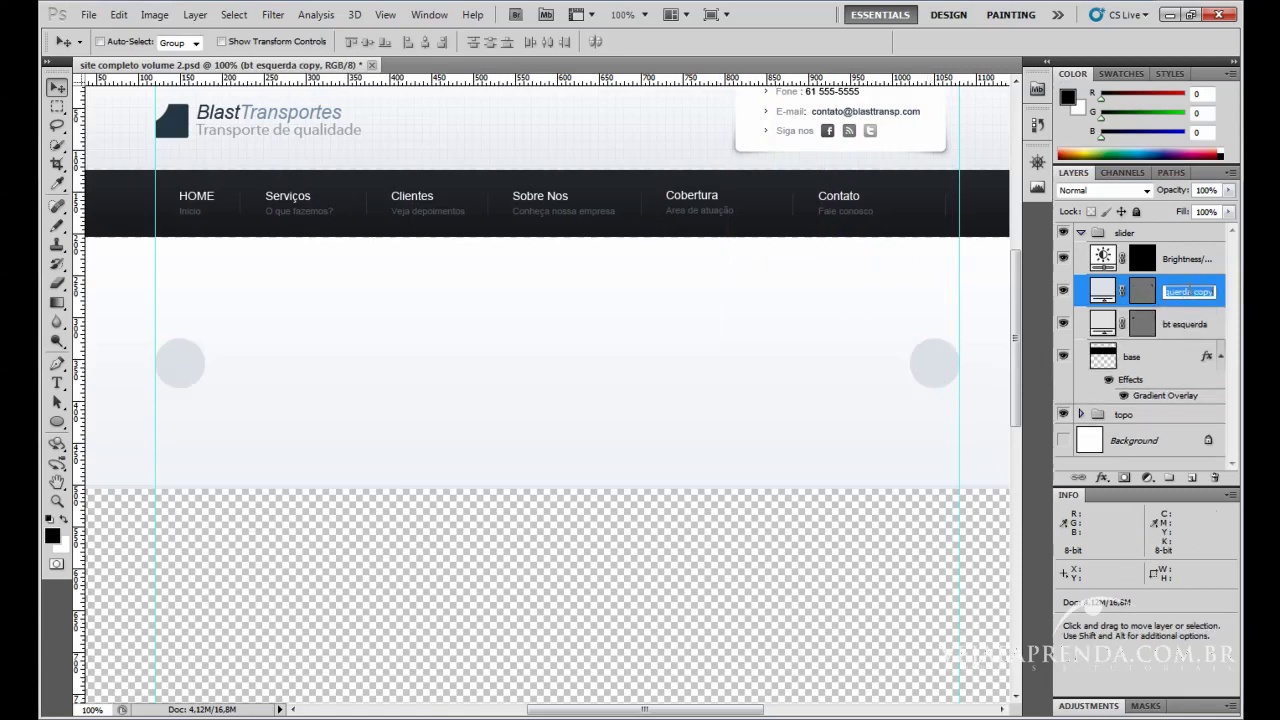
pyautogui.press('End')
pyautogui.moveTo(1214, 292); pyautogui.dragTo(1167, 291)
pyautogui.write('direita')
pyautogui.press('Return')
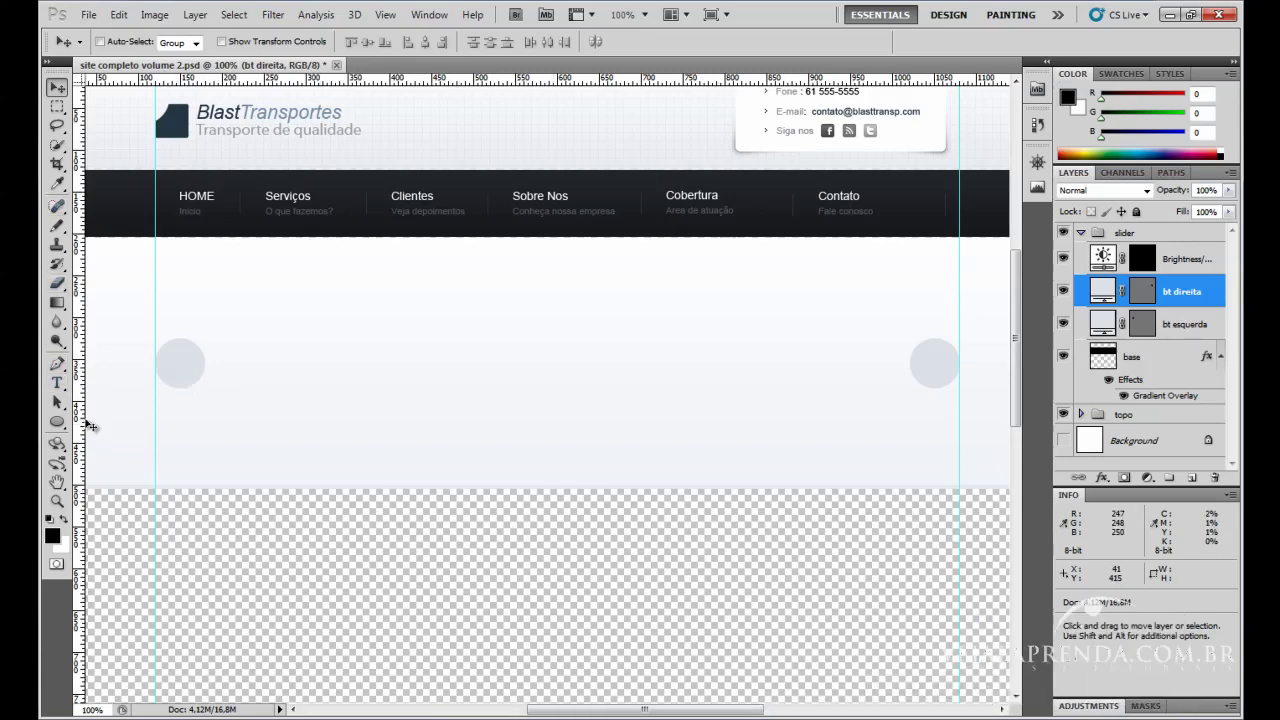
# Activate the Custom Shape tool, enlarge its shape picker and load the All shapes set into it.
pyautogui.click(57, 383)
pyautogui.moveTo(57, 421); pyautogui.dragTo(129, 507)
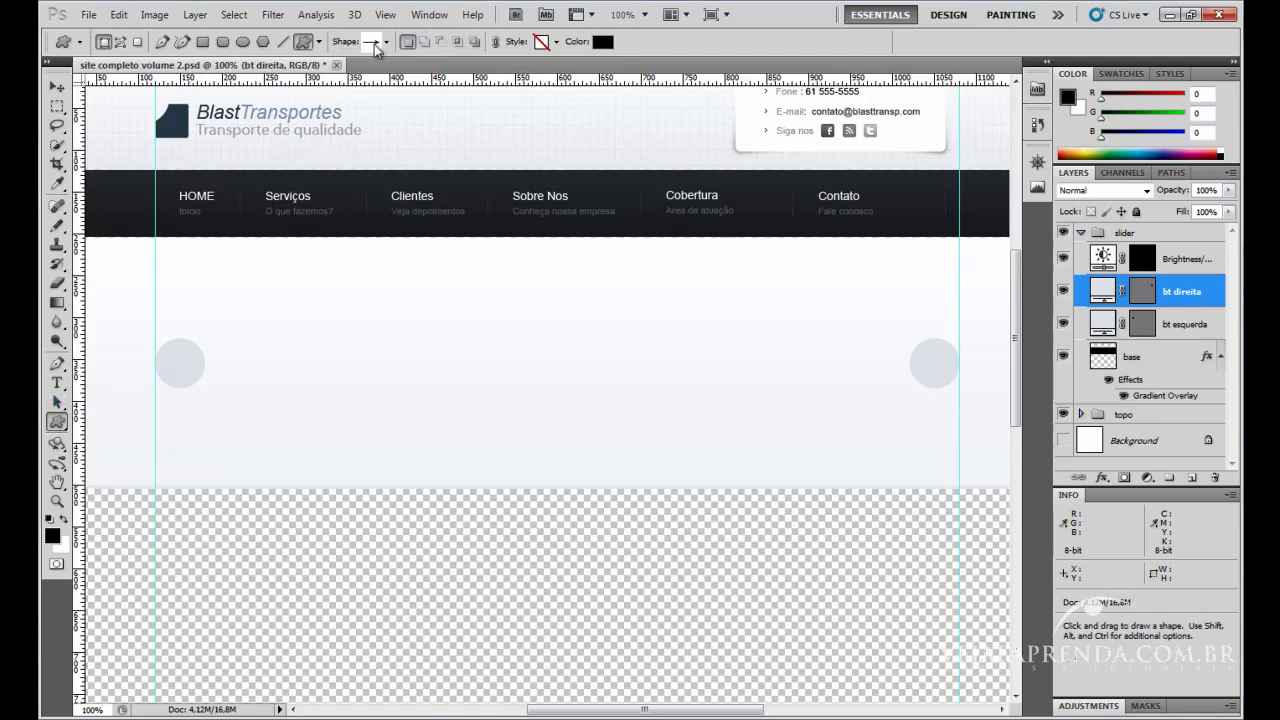
pyautogui.click(387, 44)
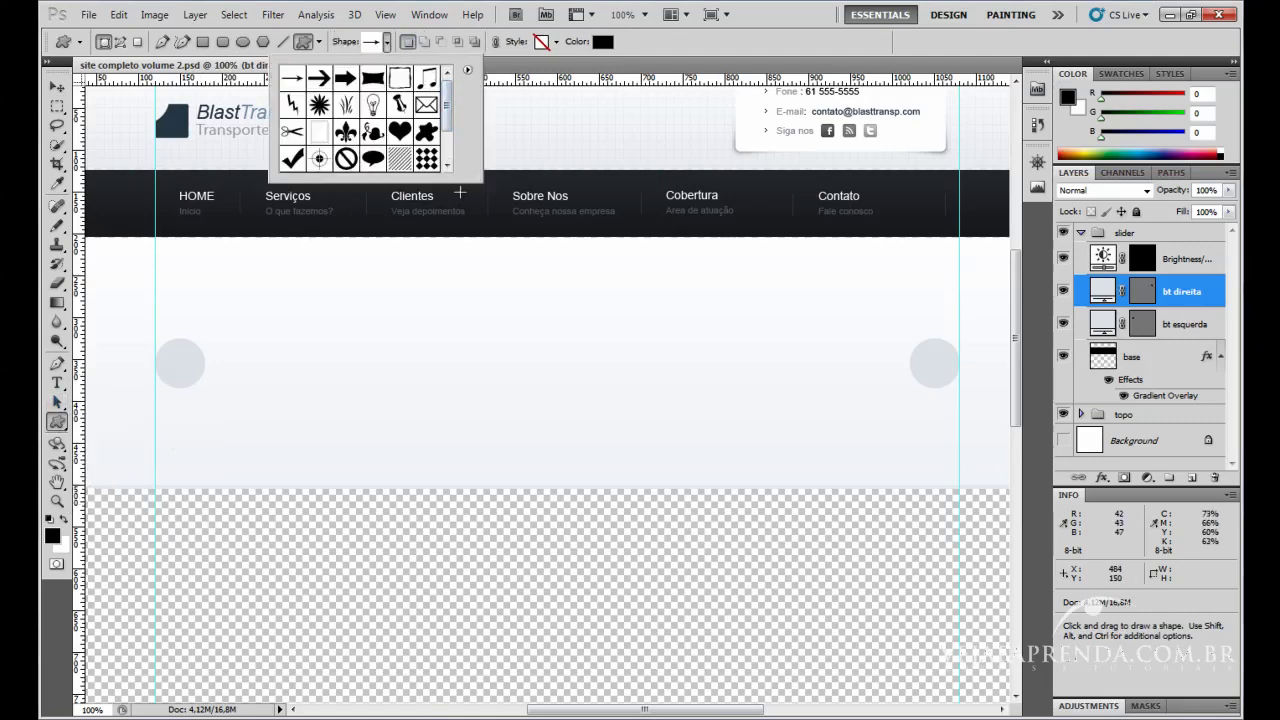
pyautogui.moveTo(480, 181); pyautogui.dragTo(758, 313)
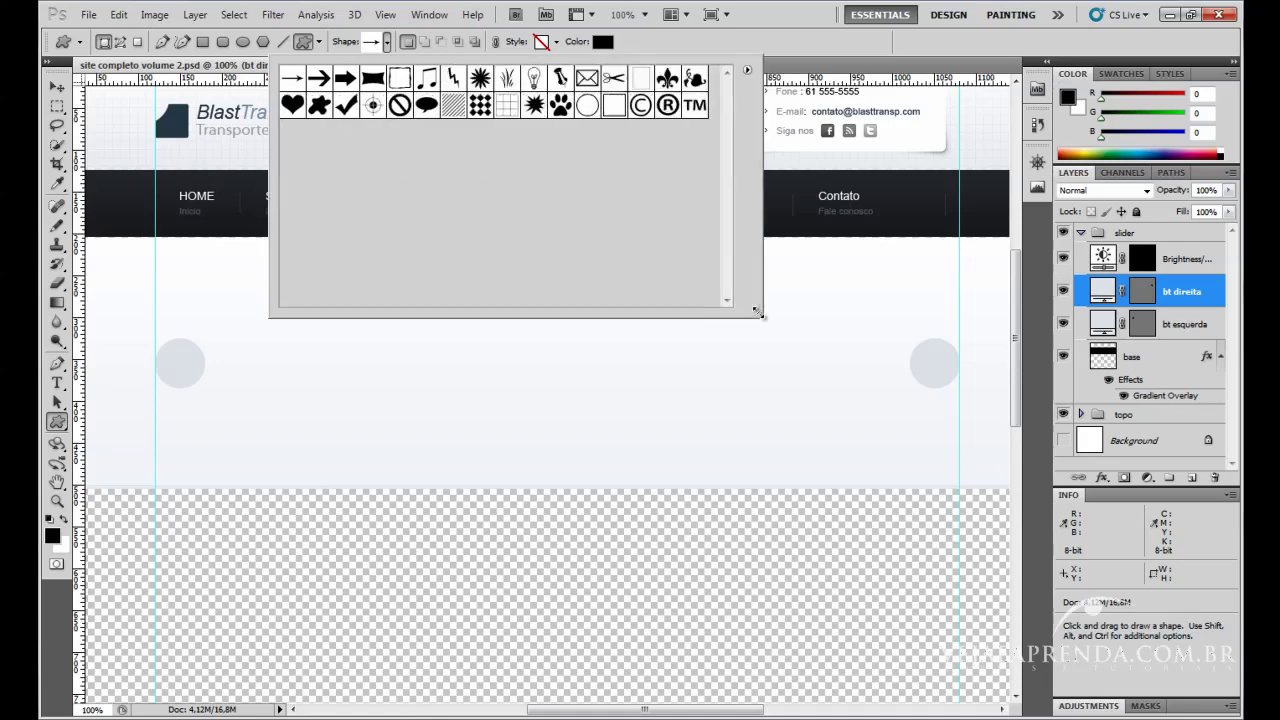
pyautogui.click(747, 71)
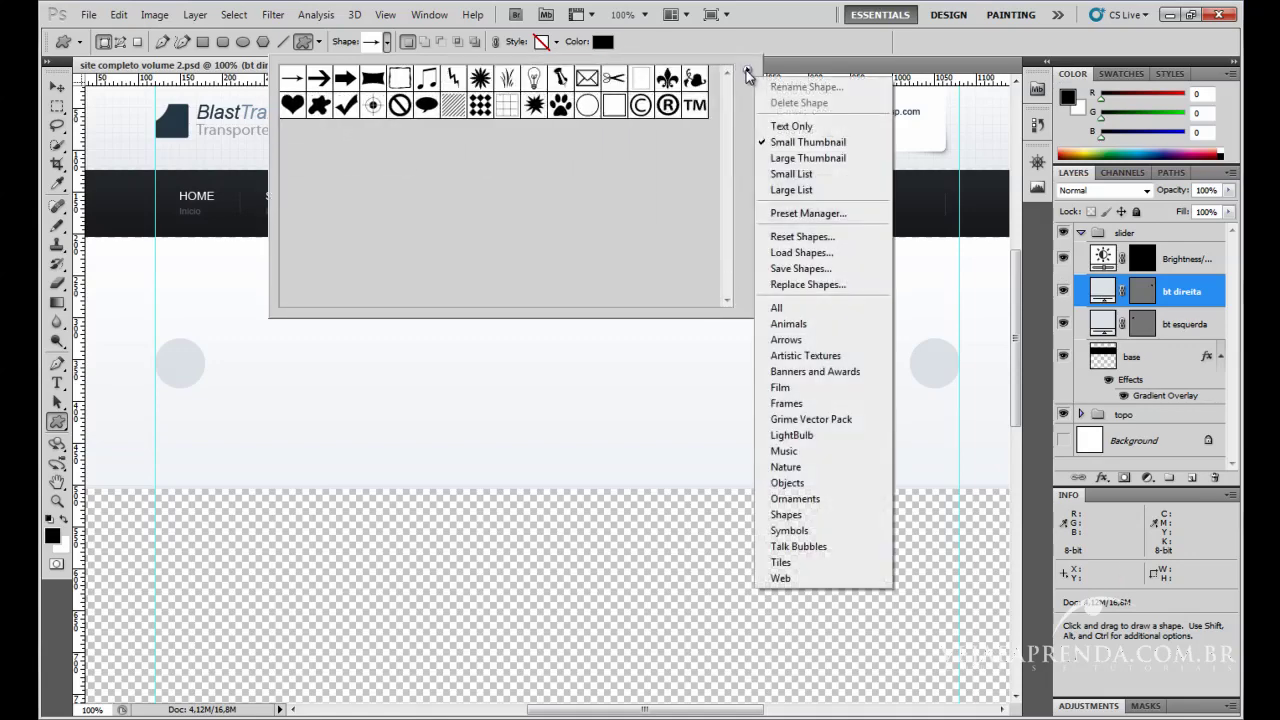
pyautogui.click(800, 309)
pyautogui.click(558, 285)
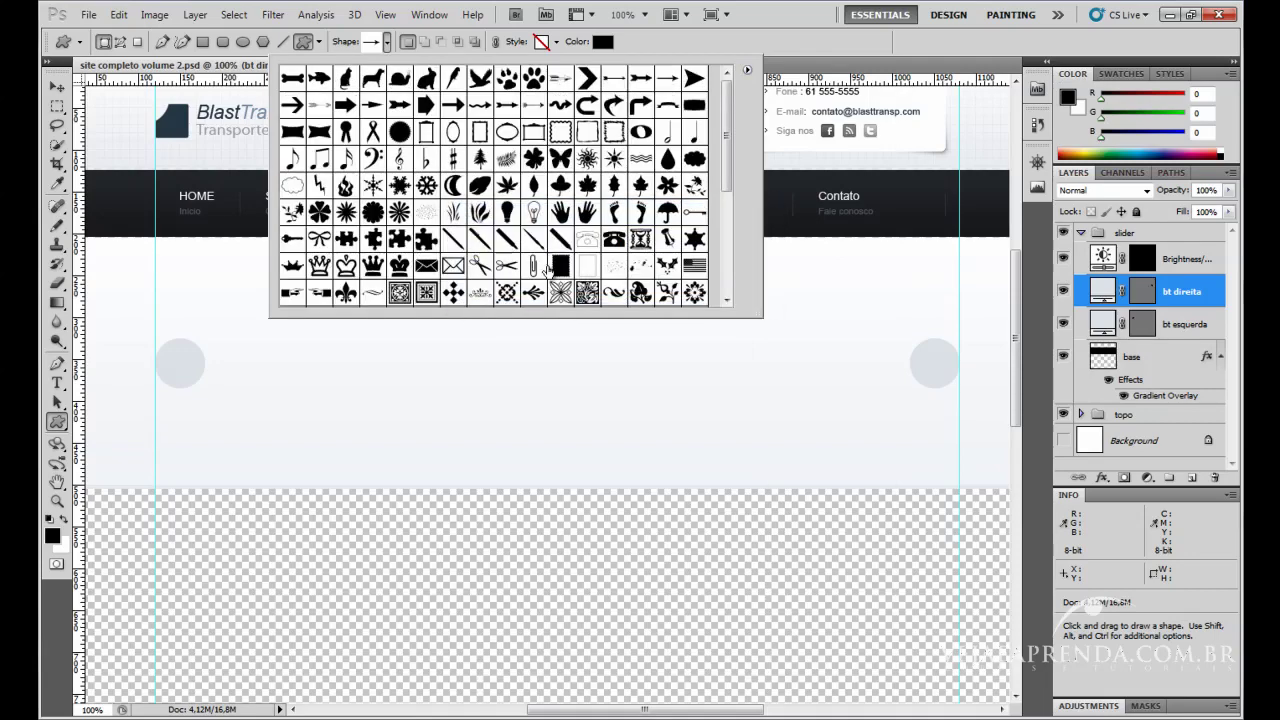
# Draw a thick chevron arrow custom shape, about 17 by 19 px, inside the left circle.
pyautogui.click(588, 79)
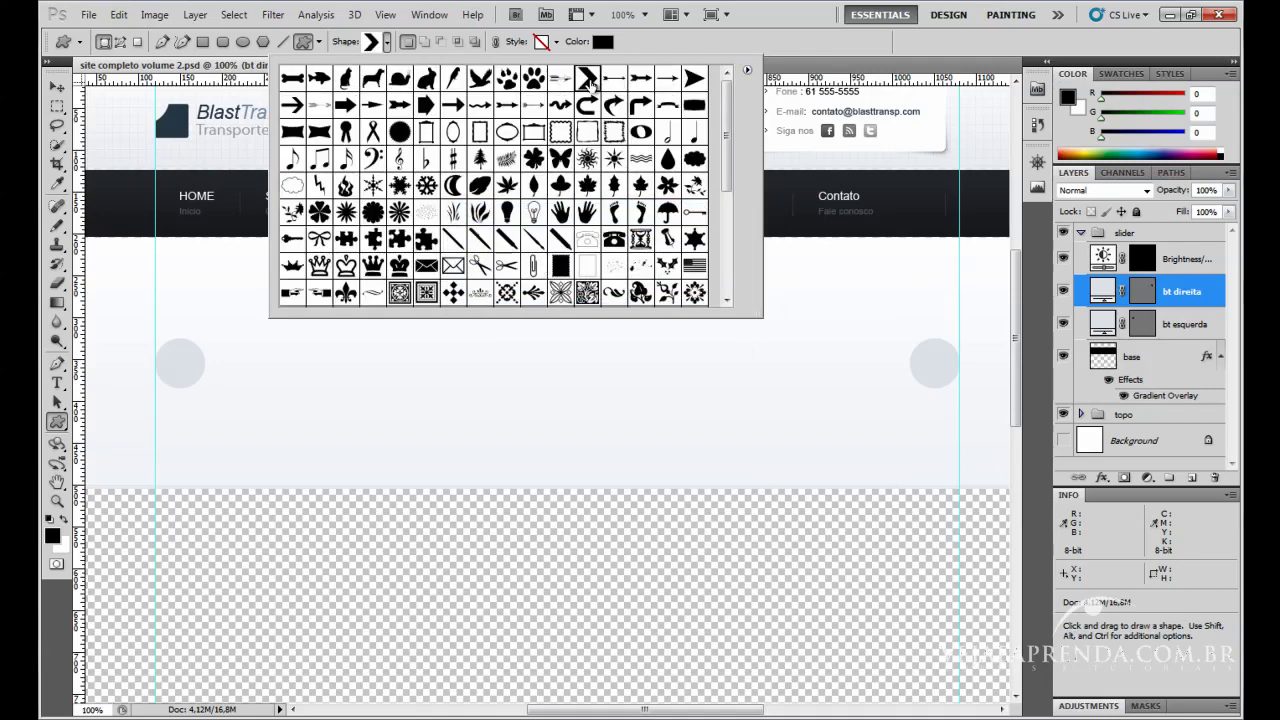
pyautogui.click(177, 366)
pyautogui.moveTo(177, 366); pyautogui.dragTo(184, 372)
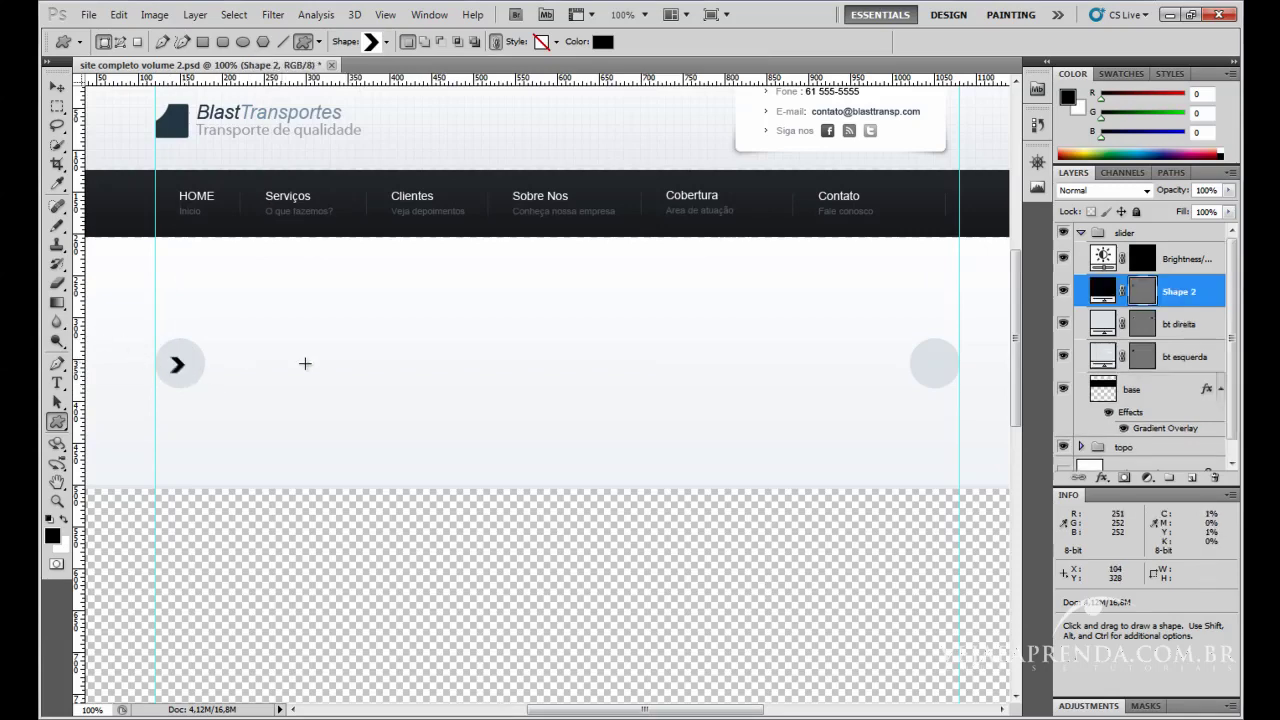
# Set the chevron shape's fill color to white and center it within the left circle.
pyautogui.doubleClick(1103, 291)
pyautogui.click(457, 212)
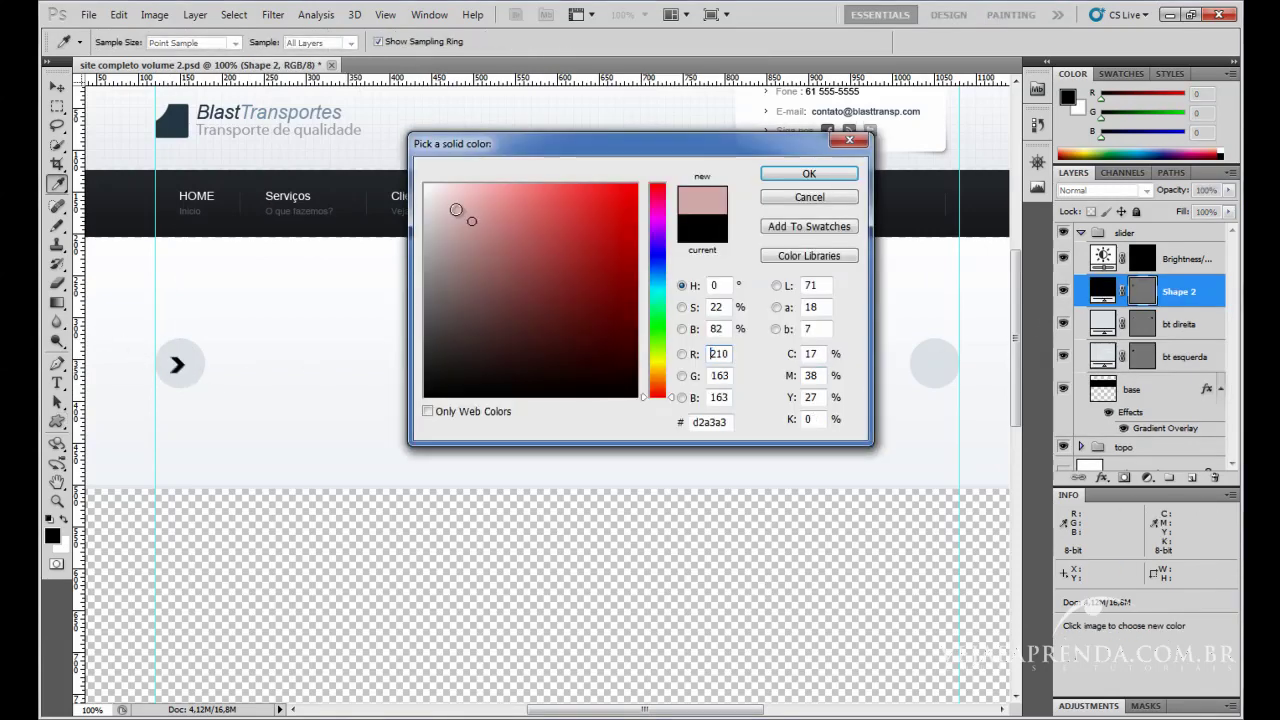
pyautogui.click(425, 186)
pyautogui.click(809, 174)
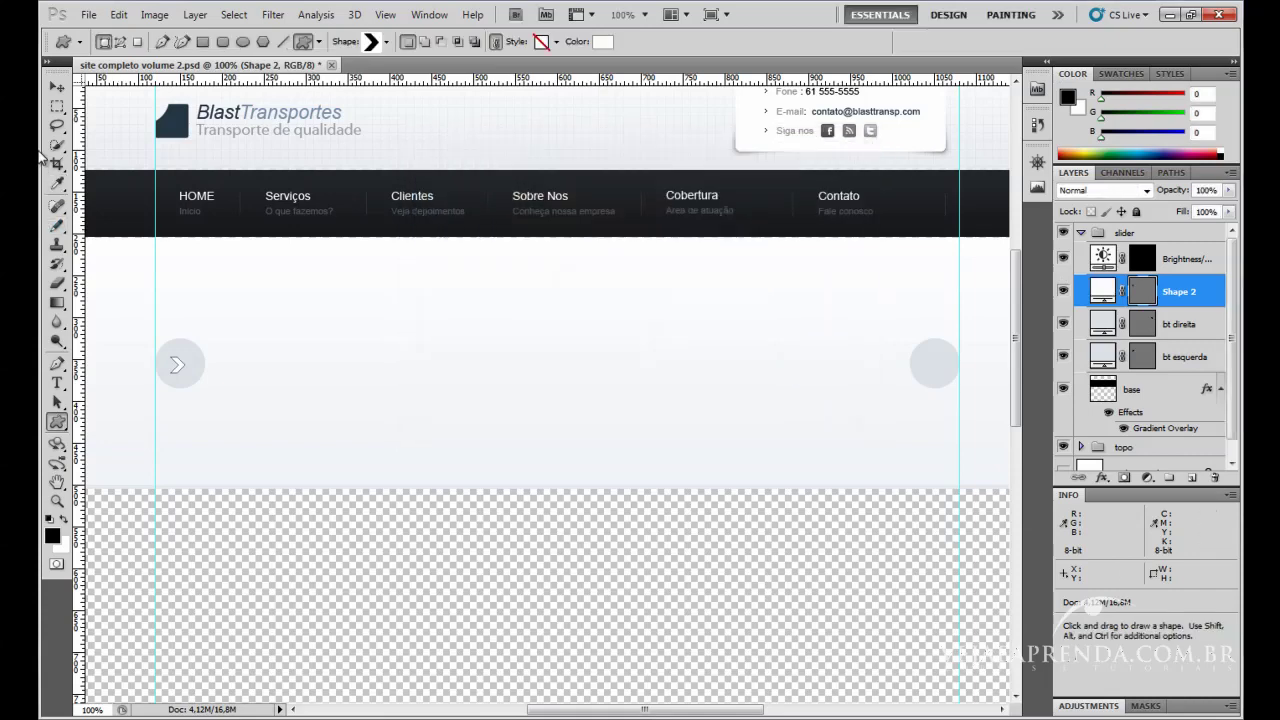
pyautogui.press('v')
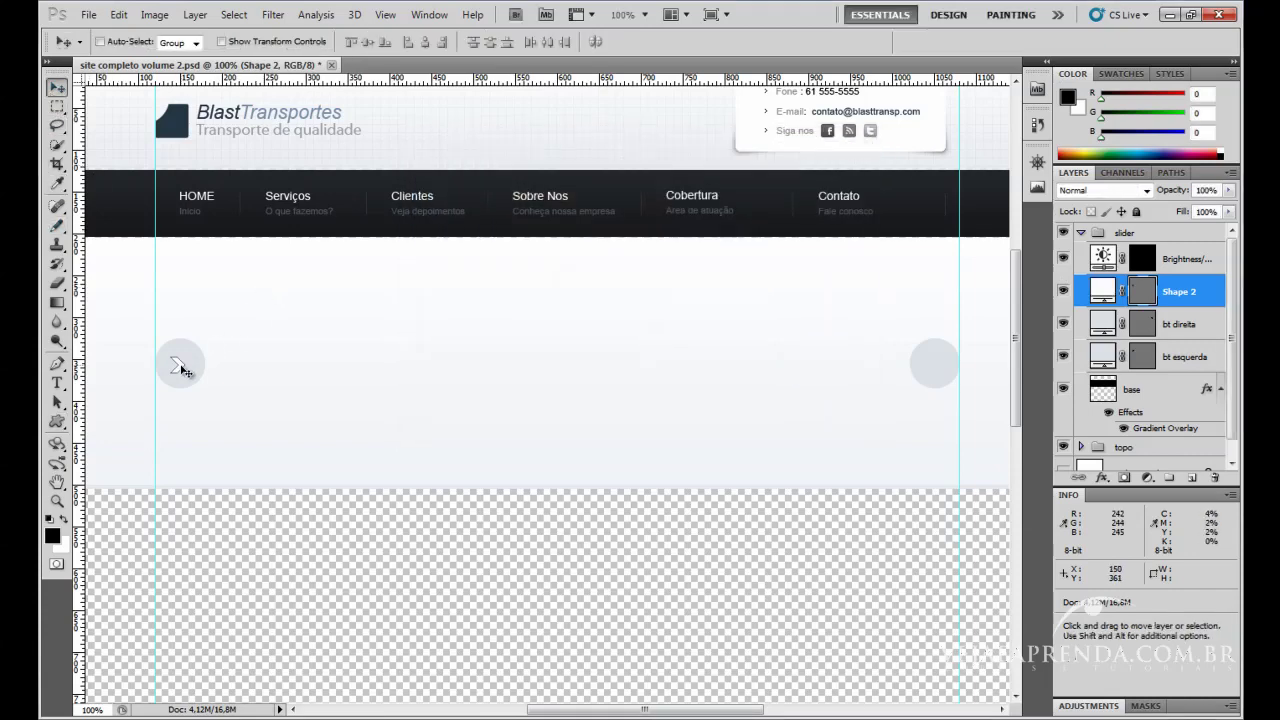
pyautogui.moveTo(180, 366); pyautogui.dragTo(180, 364)
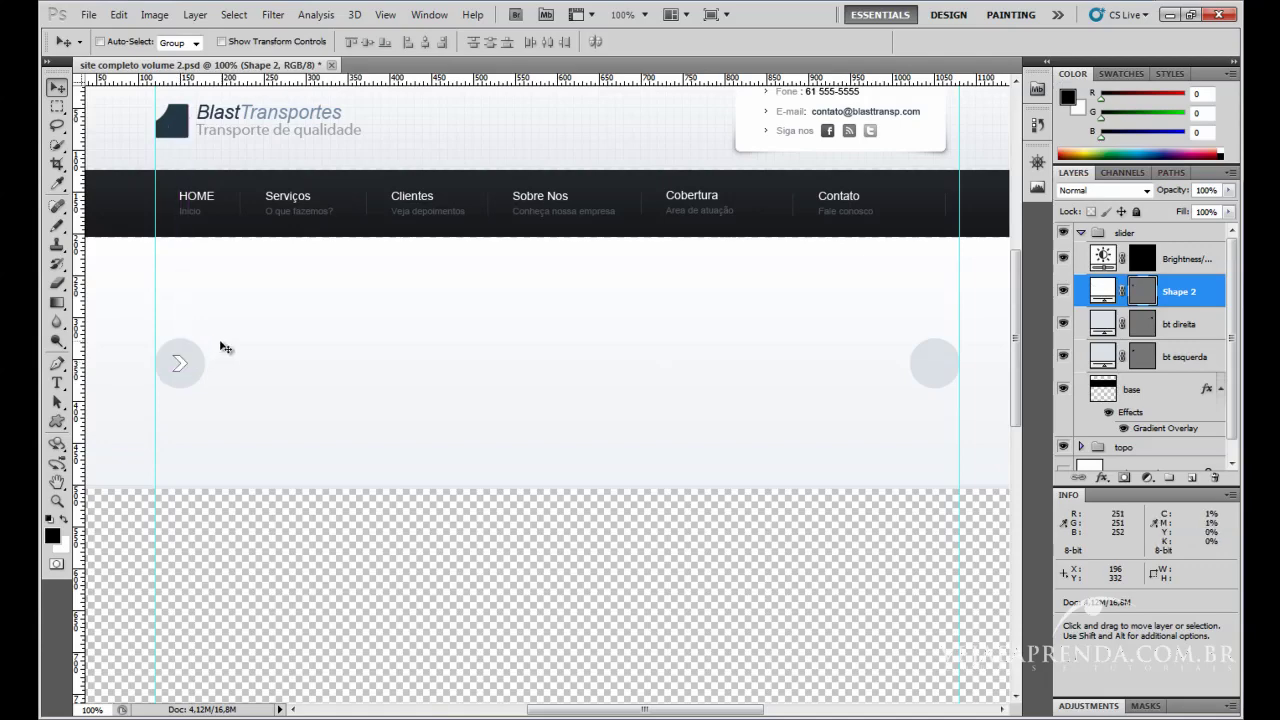
# Flip the chevron on the Shape 2 layer horizontally so it points left.
pyautogui.click(1168, 330)
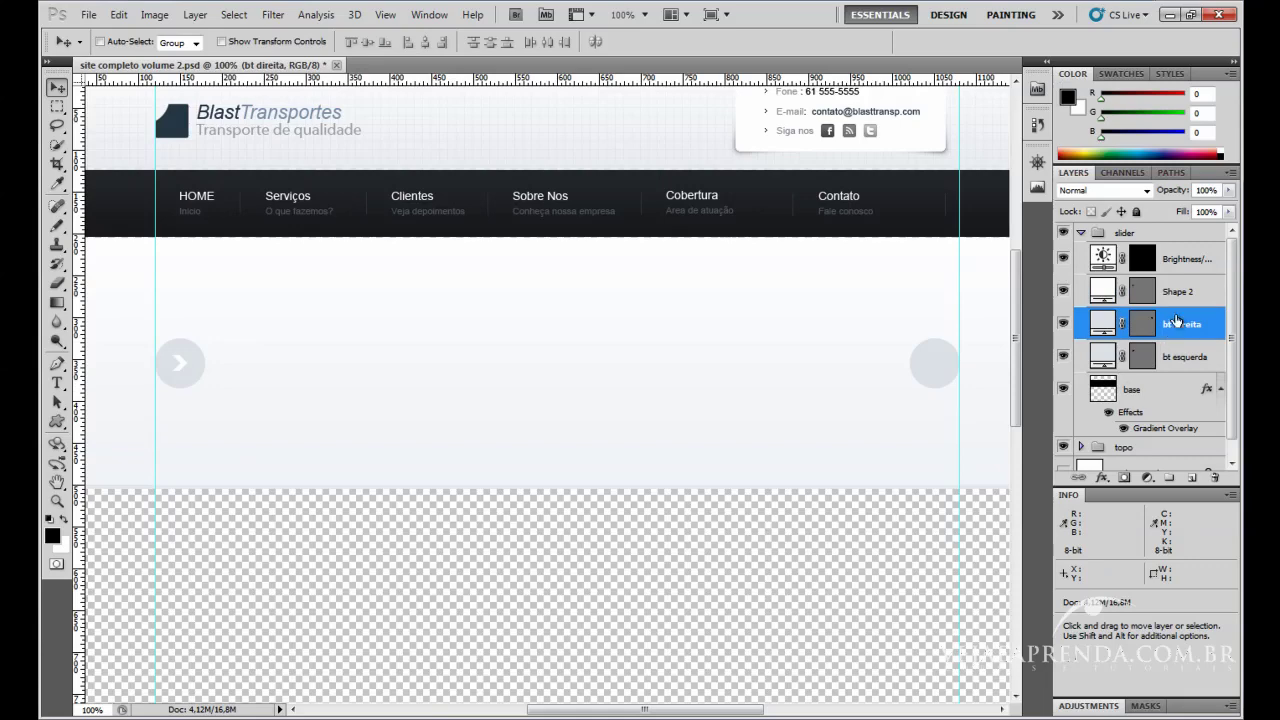
pyautogui.click(1194, 291)
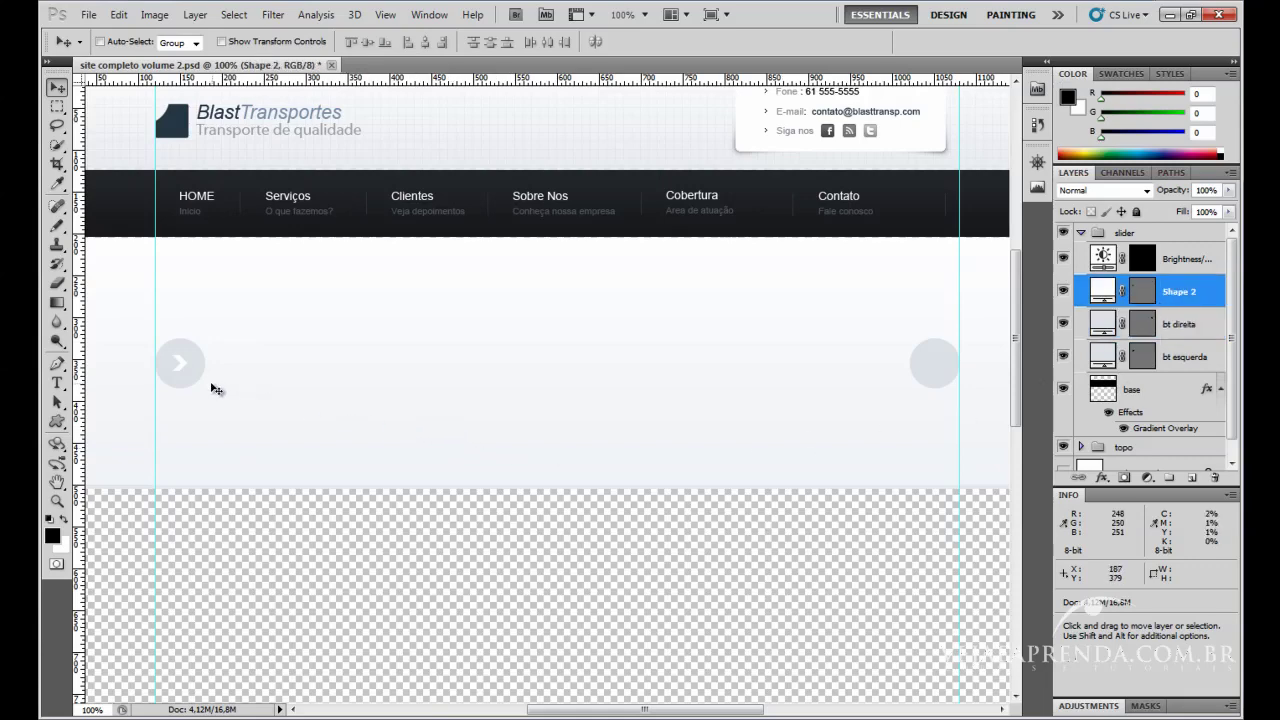
pyautogui.keyDown('ctrl'); pyautogui.click(1133, 366); pyautogui.keyUp('ctrl')
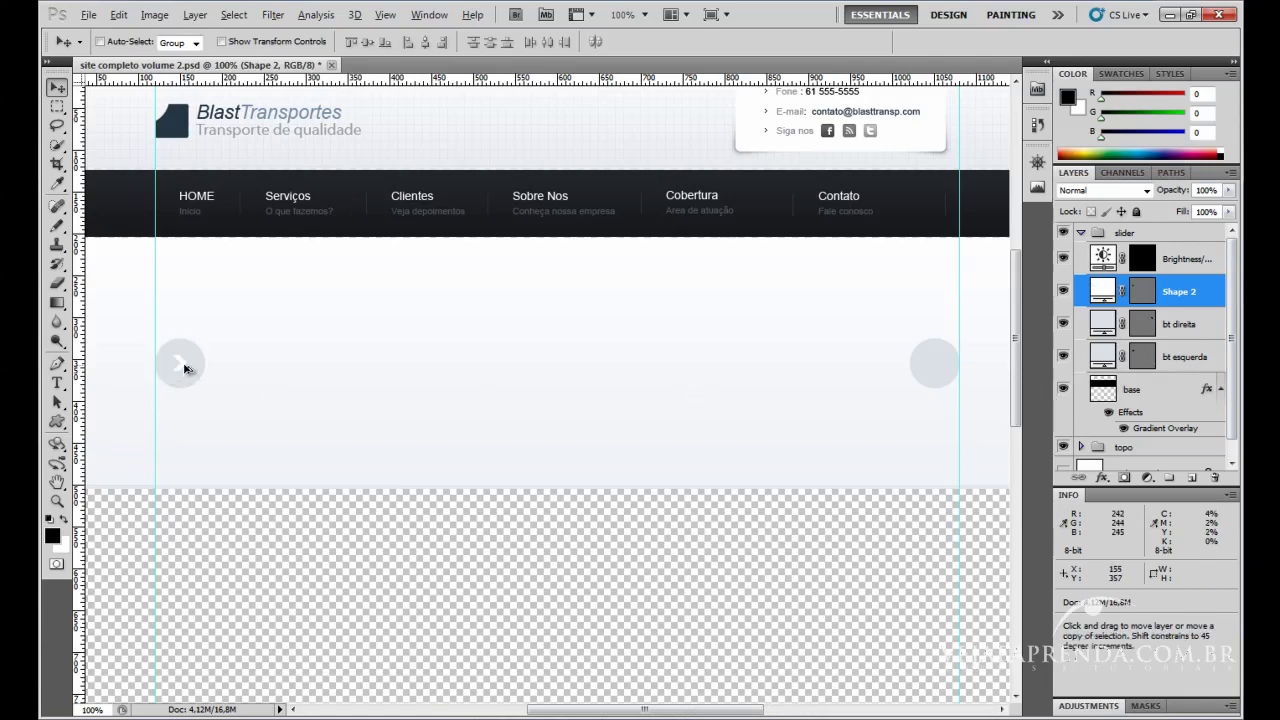
pyautogui.hotkey('ctrl', 't')
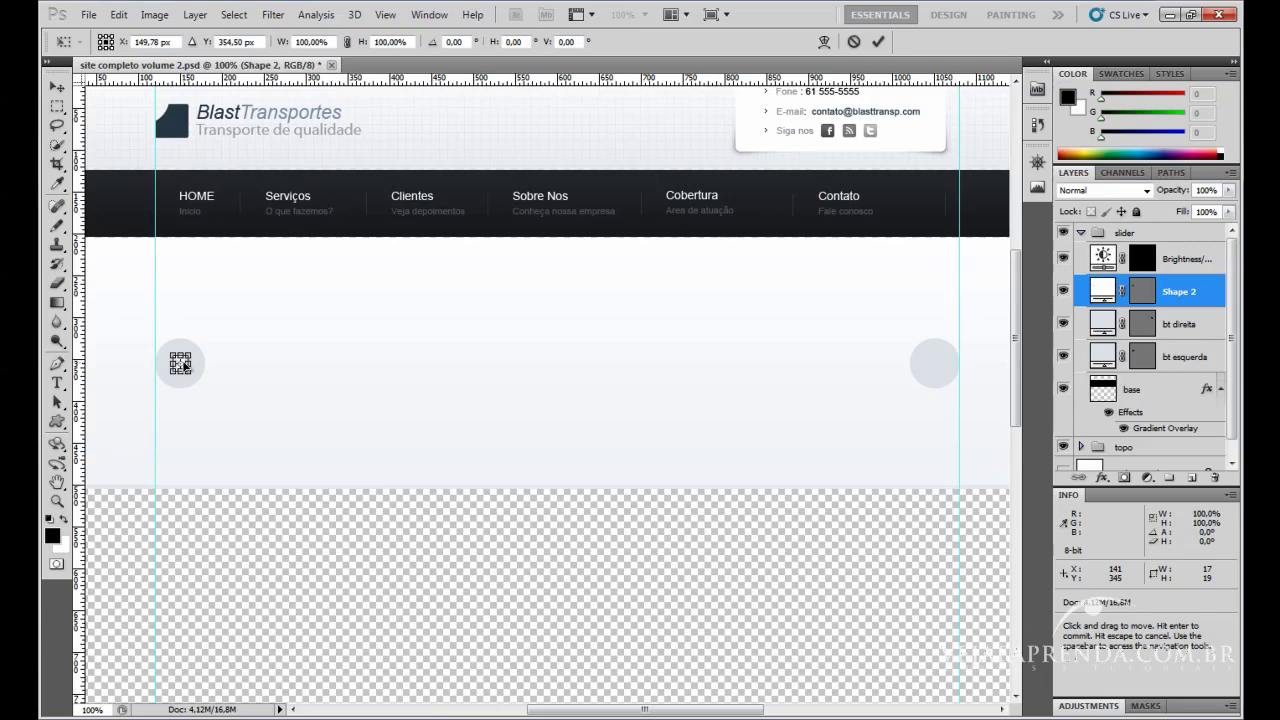
pyautogui.rightClick(183, 366)
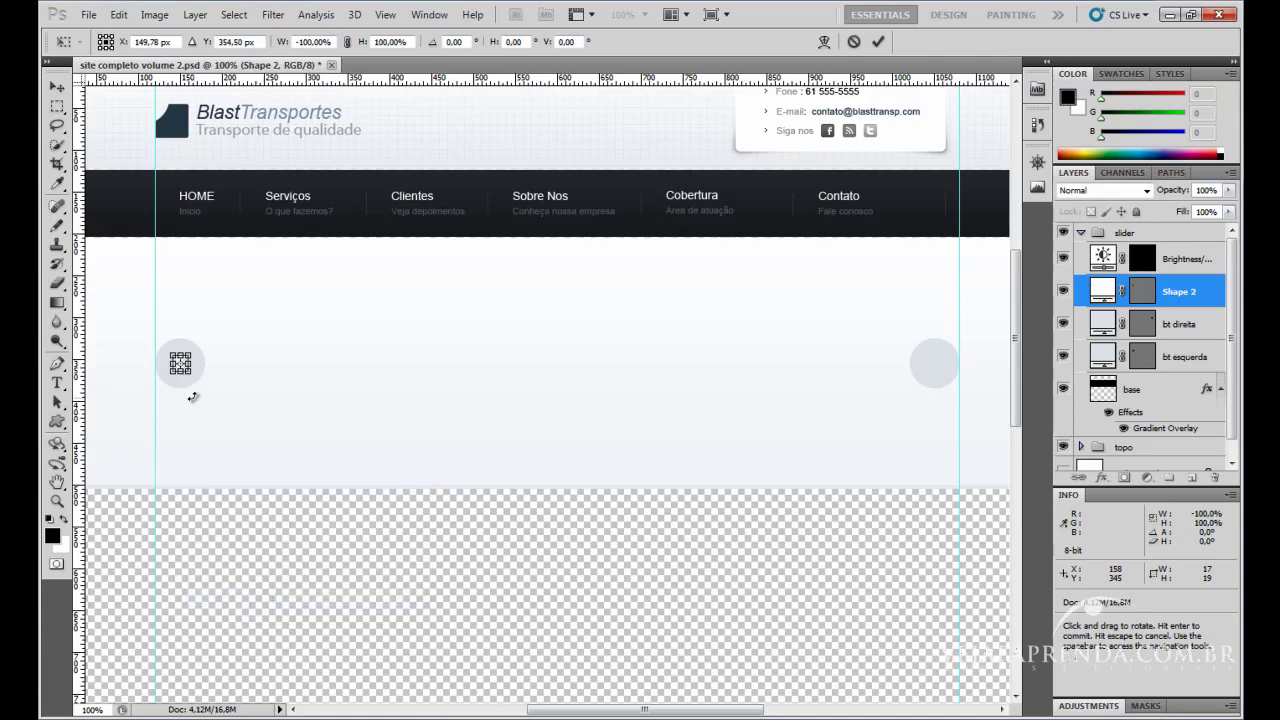
pyautogui.press('Return')
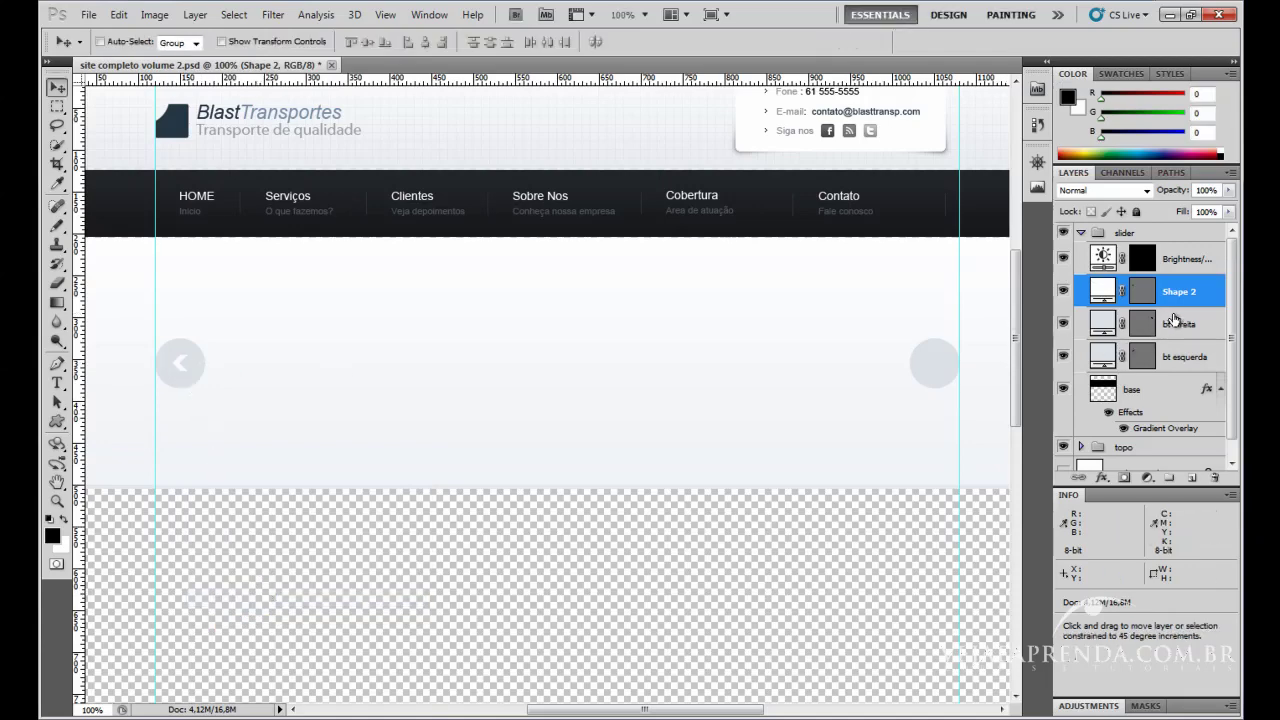
# Shift the left circle and its chevron together slightly to the left.
pyautogui.keyDown('shift'); pyautogui.click(1185, 362); pyautogui.keyUp('shift')
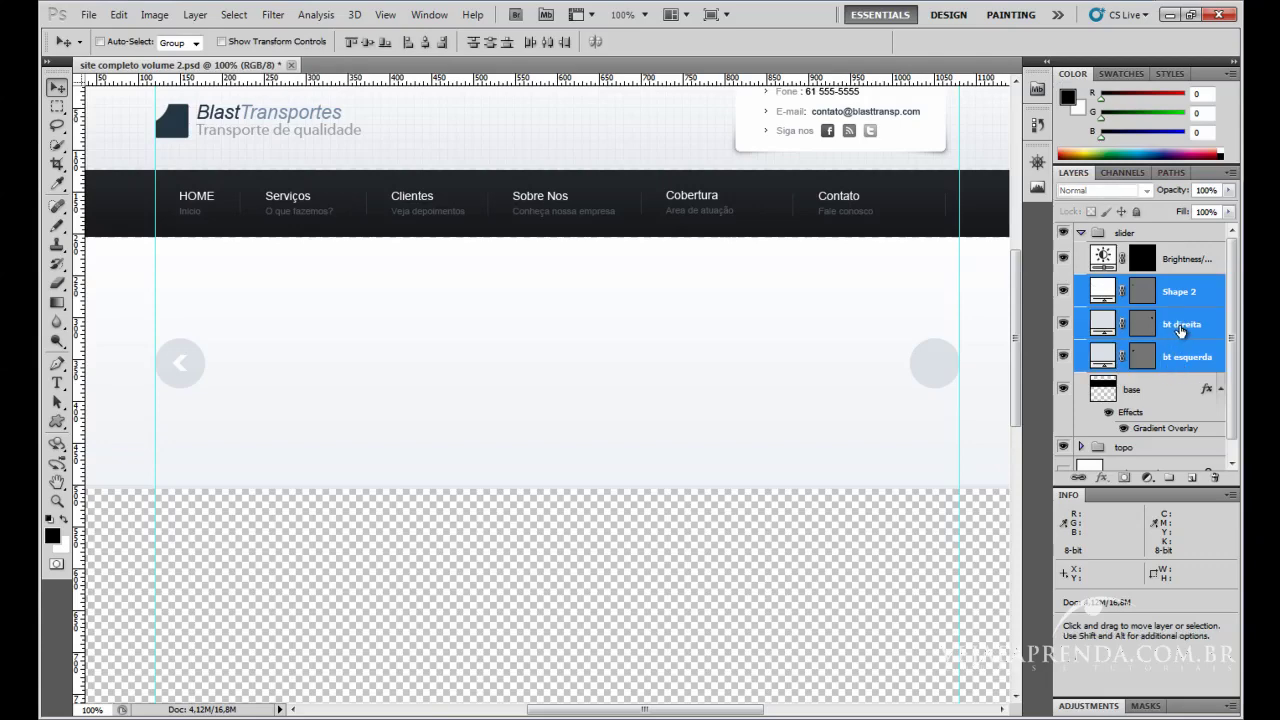
pyautogui.keyDown('ctrl'); pyautogui.click(1180, 330); pyautogui.keyUp('ctrl')
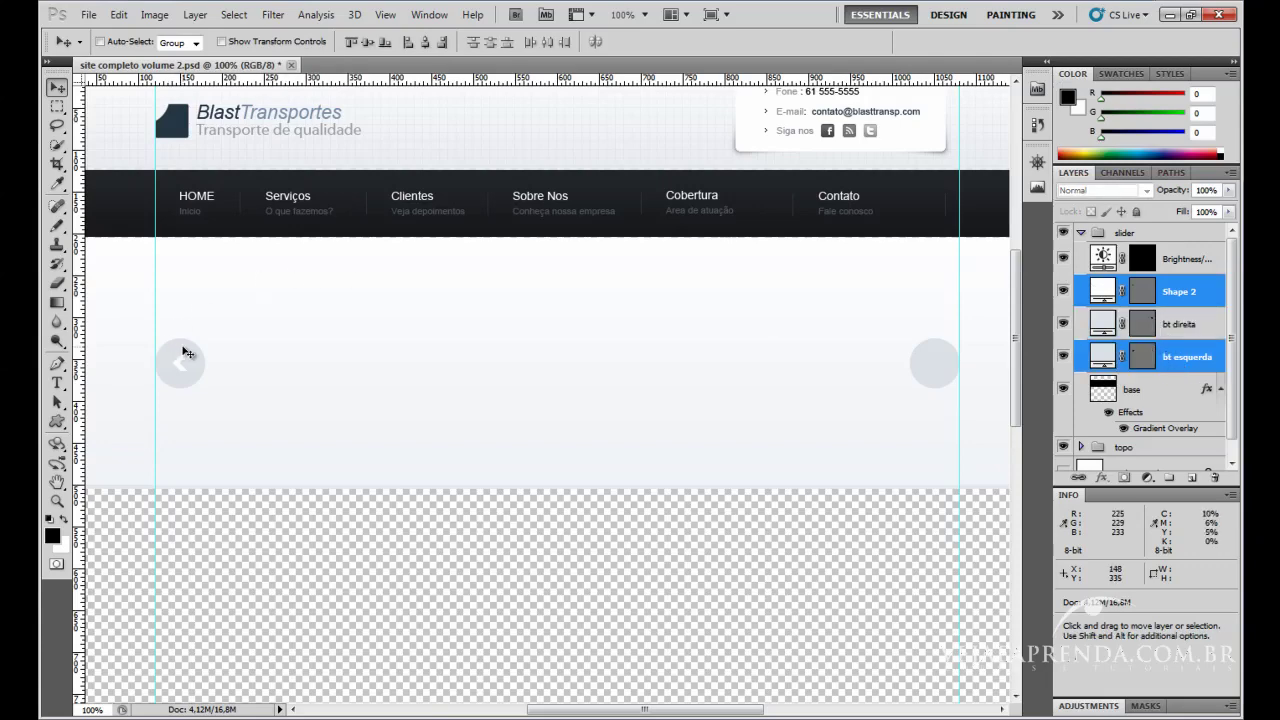
pyautogui.moveTo(186, 352)
pyautogui.mouseDown()
pyautogui.moveTo(186, 192)
pyautogui.moveTo(183, 377)
pyautogui.moveTo(183, 352)
pyautogui.mouseUp()
pyautogui.keyDown('ctrl'); pyautogui.click(320, 450); pyautogui.keyUp('ctrl')
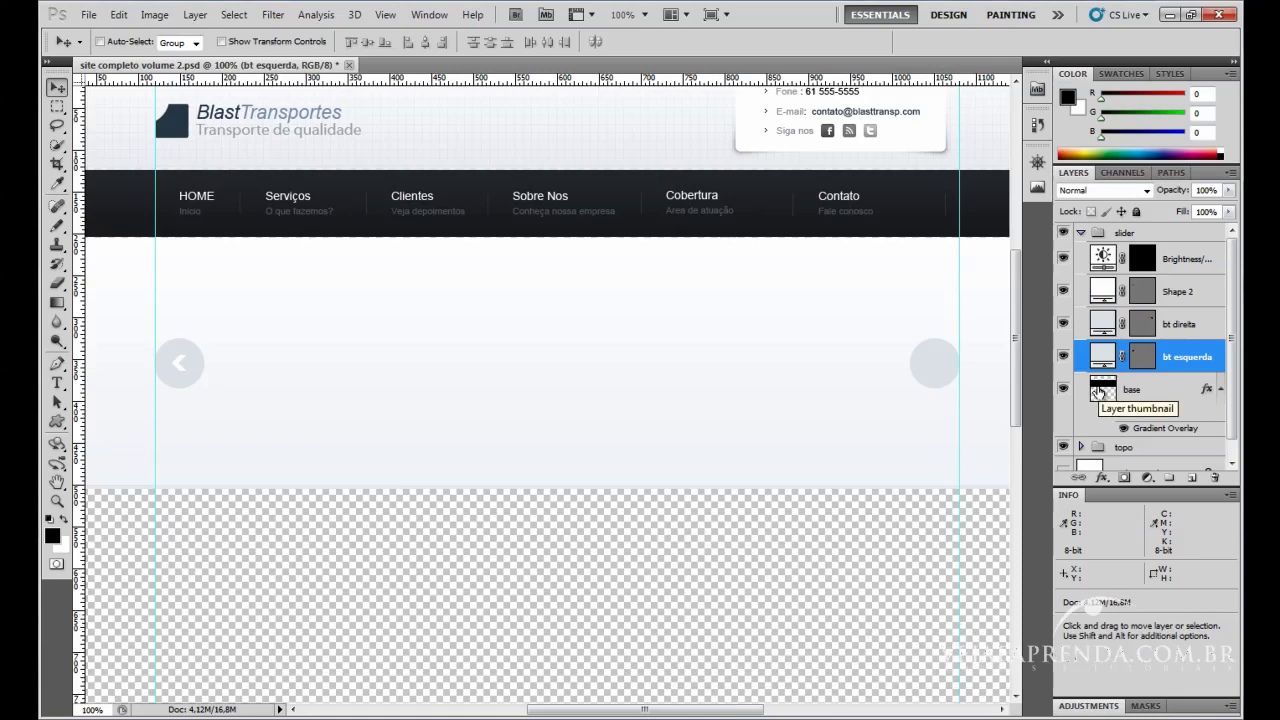
pyautogui.keyDown('ctrl'); pyautogui.click(1140, 357); pyautogui.keyUp('ctrl')
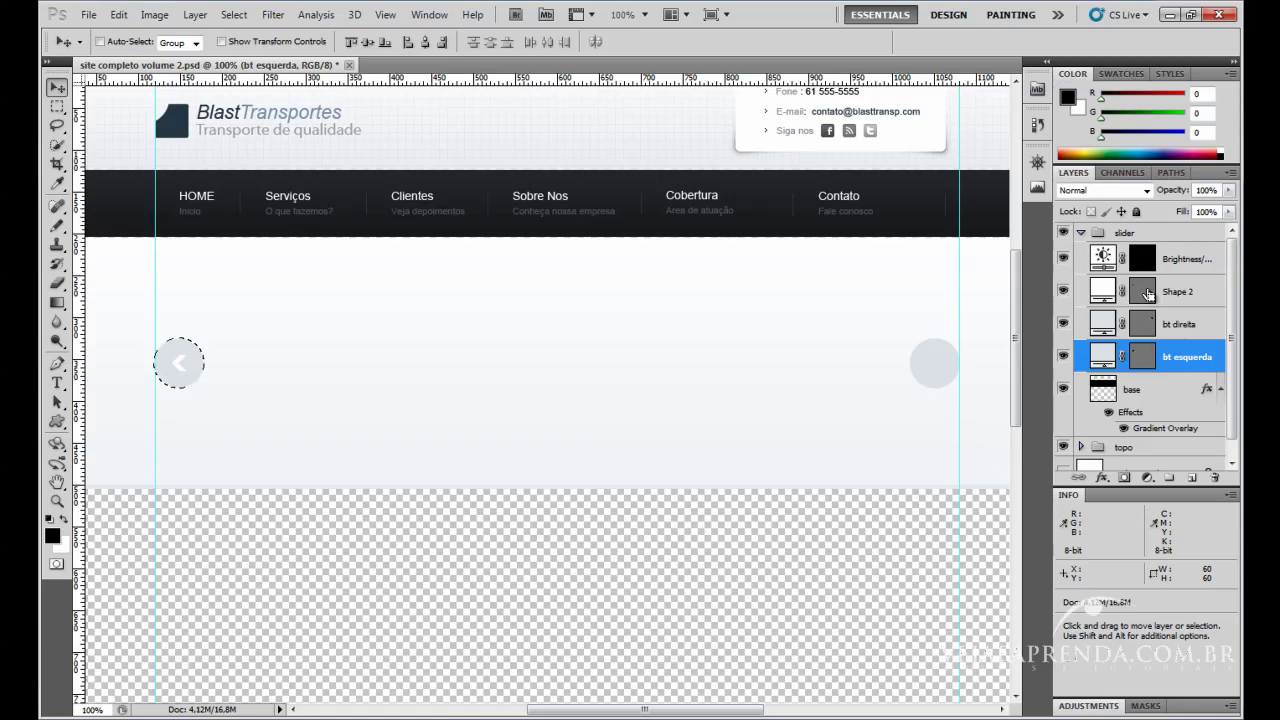
pyautogui.press('alt')
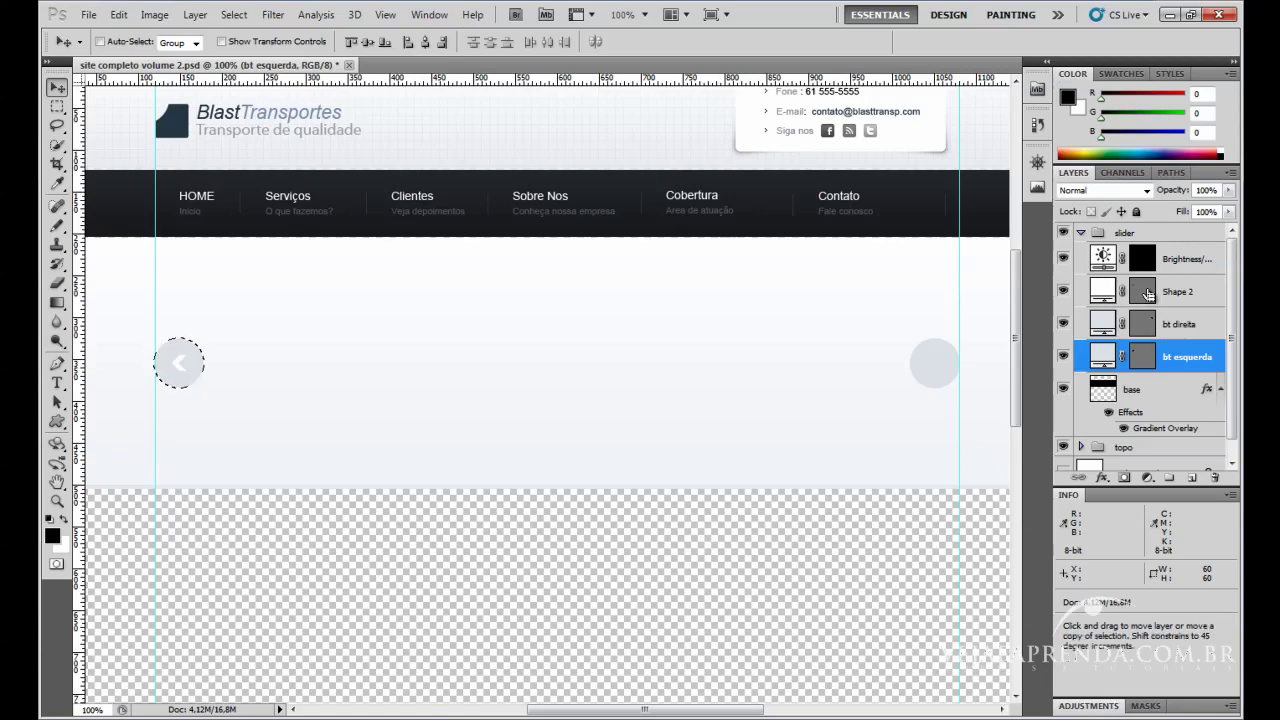
pyautogui.press('alt')
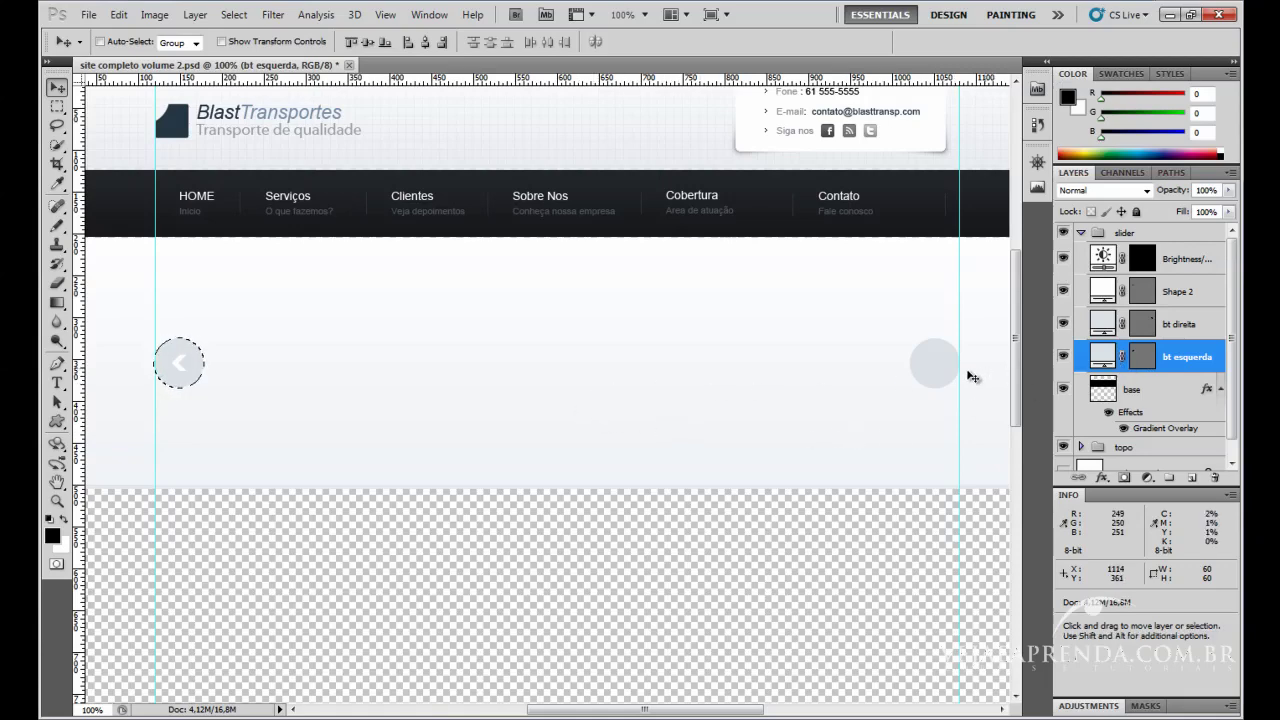
pyautogui.hotkey('ctrl', 'd')
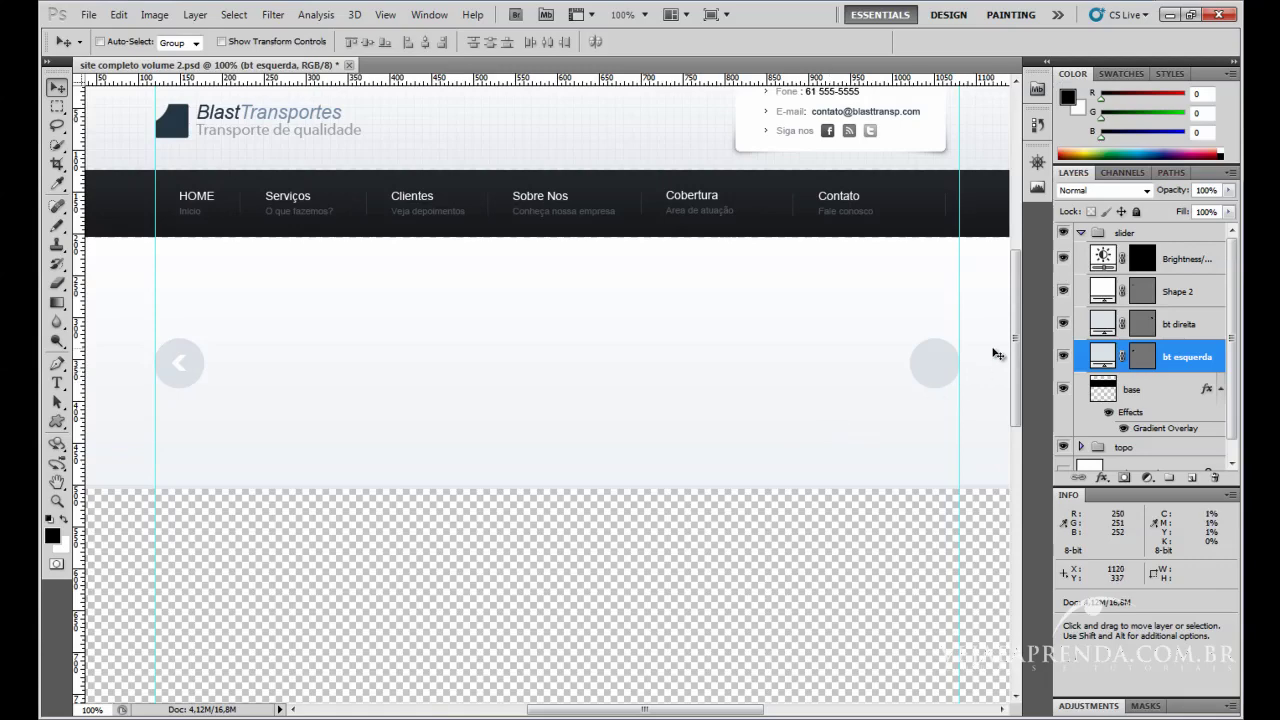
# Cut the chevron out of the bt esquerda circle with a layer mask and delete the Shape 2 layer.
pyautogui.keyDown('ctrl'); pyautogui.click(1141, 360); pyautogui.keyUp('ctrl')
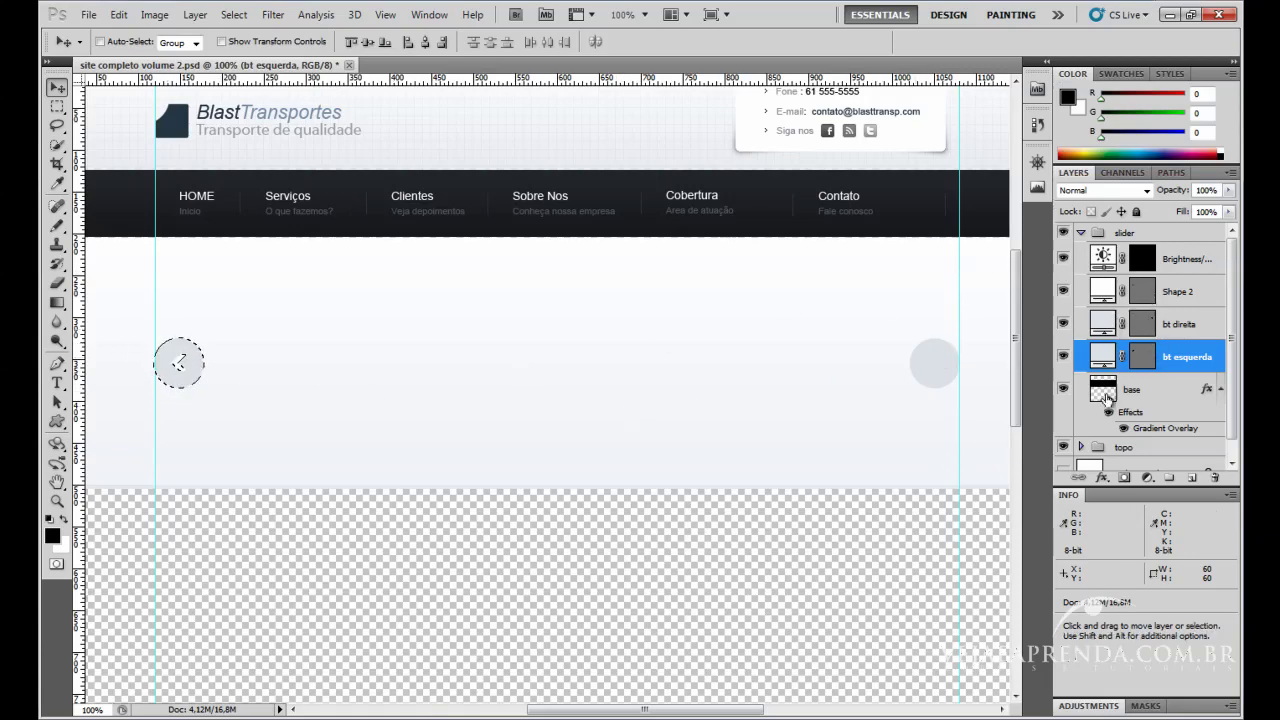
pyautogui.click(1124, 478)
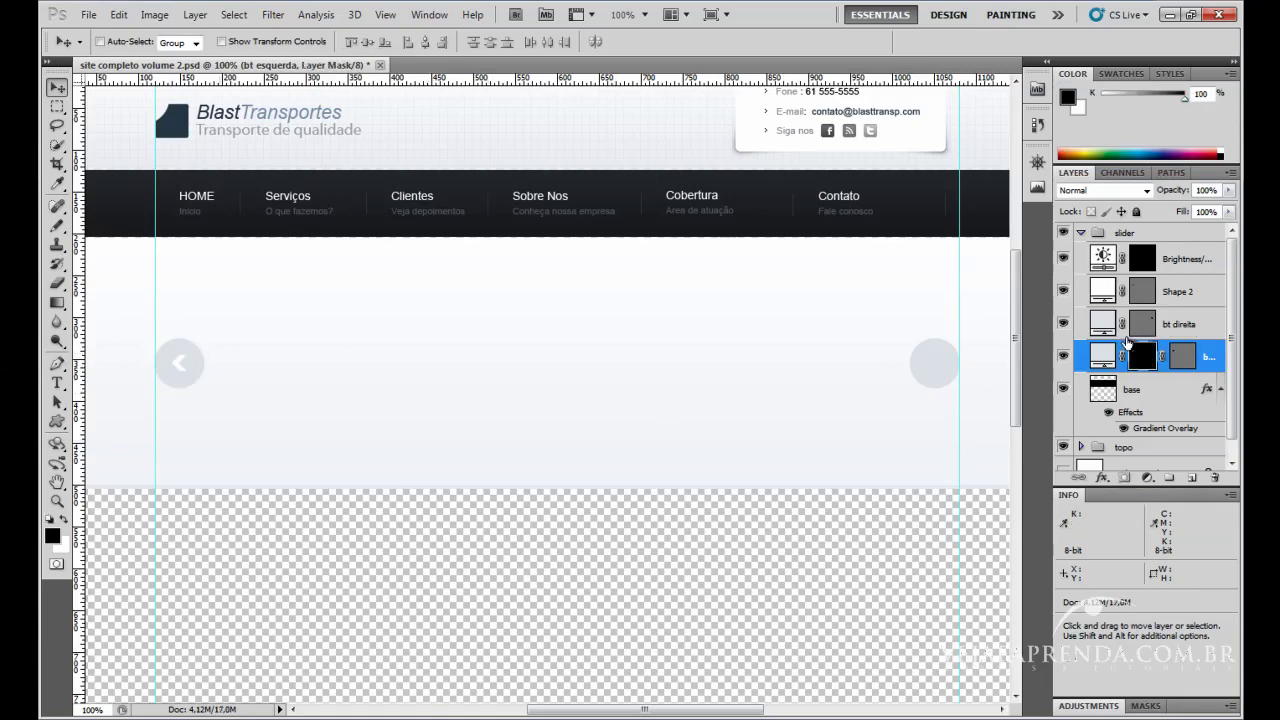
pyautogui.click(1184, 304)
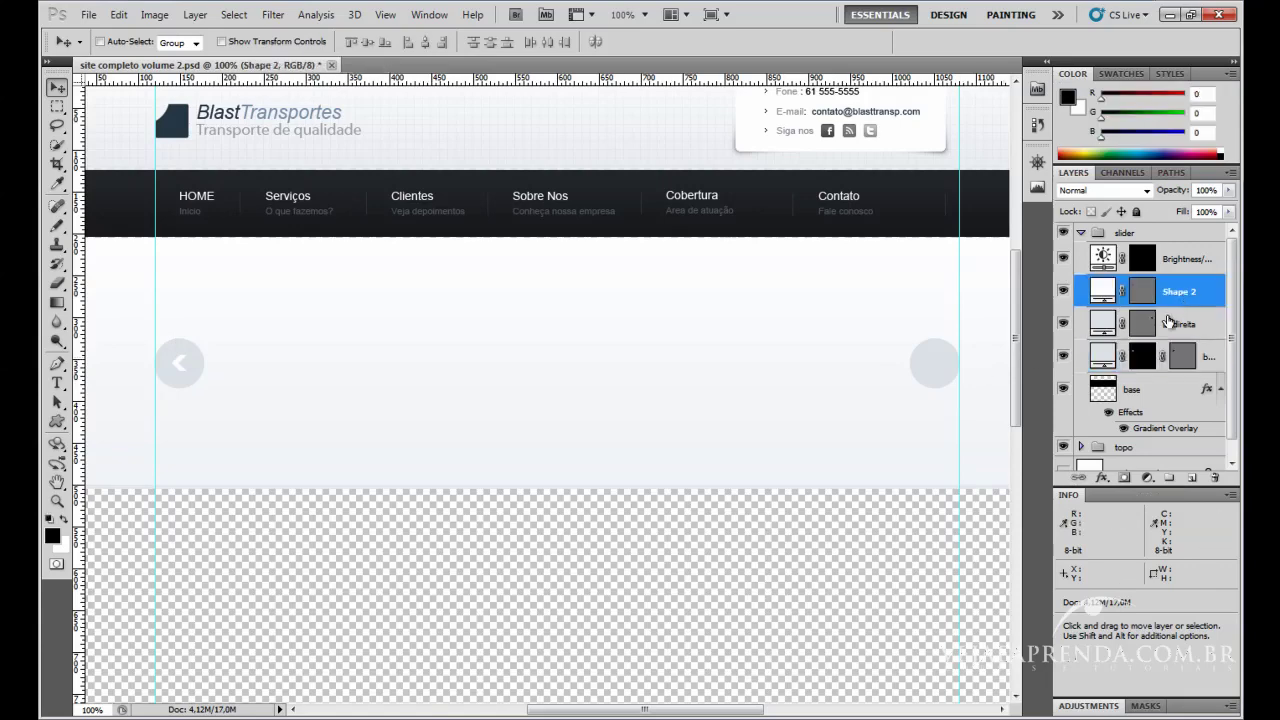
pyautogui.hotkey('ctrl', 'e')
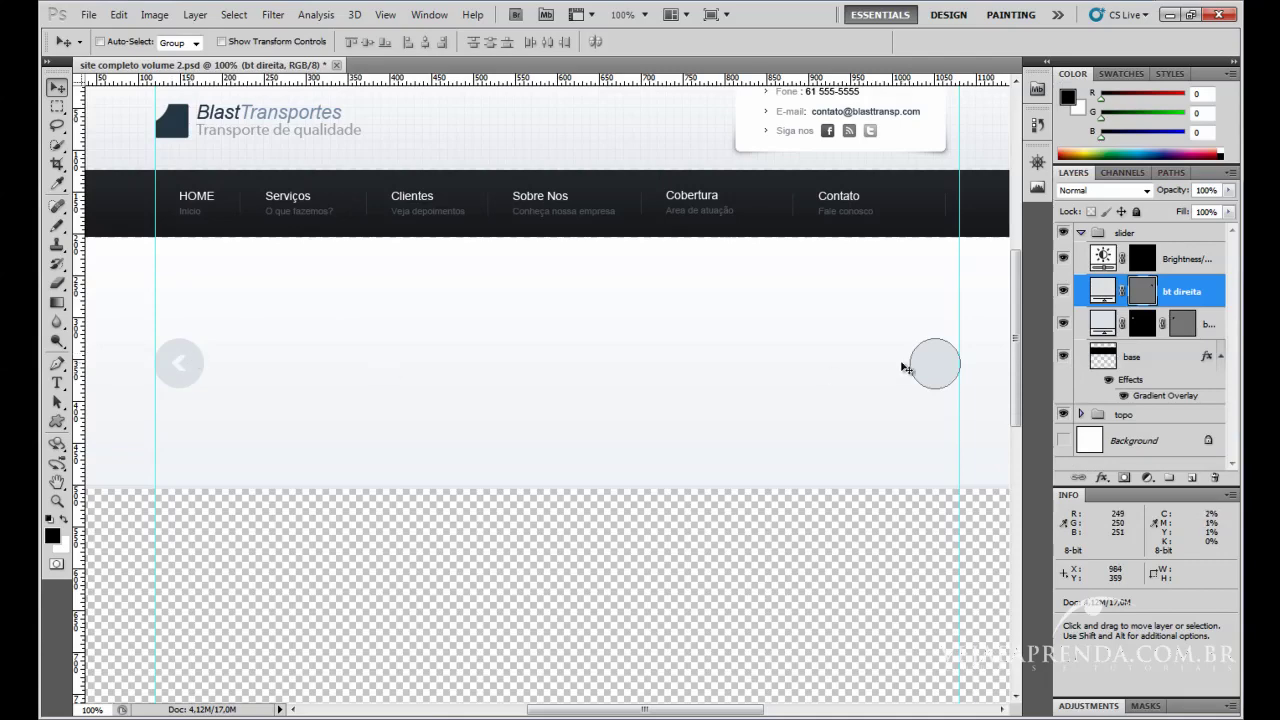
# Nudge the left arrow button back to the inside of the left guide and delete the plain right circle layer.
pyautogui.moveTo(191, 360)
pyautogui.mouseDown()
pyautogui.moveTo(194, 331)
pyautogui.moveTo(178, 358)
pyautogui.moveTo(178, 226)
pyautogui.moveTo(216, 187)
pyautogui.moveTo(190, 203)
pyautogui.moveTo(180, 378)
pyautogui.moveTo(188, 354)
pyautogui.mouseUp()
pyautogui.click(1212, 323)
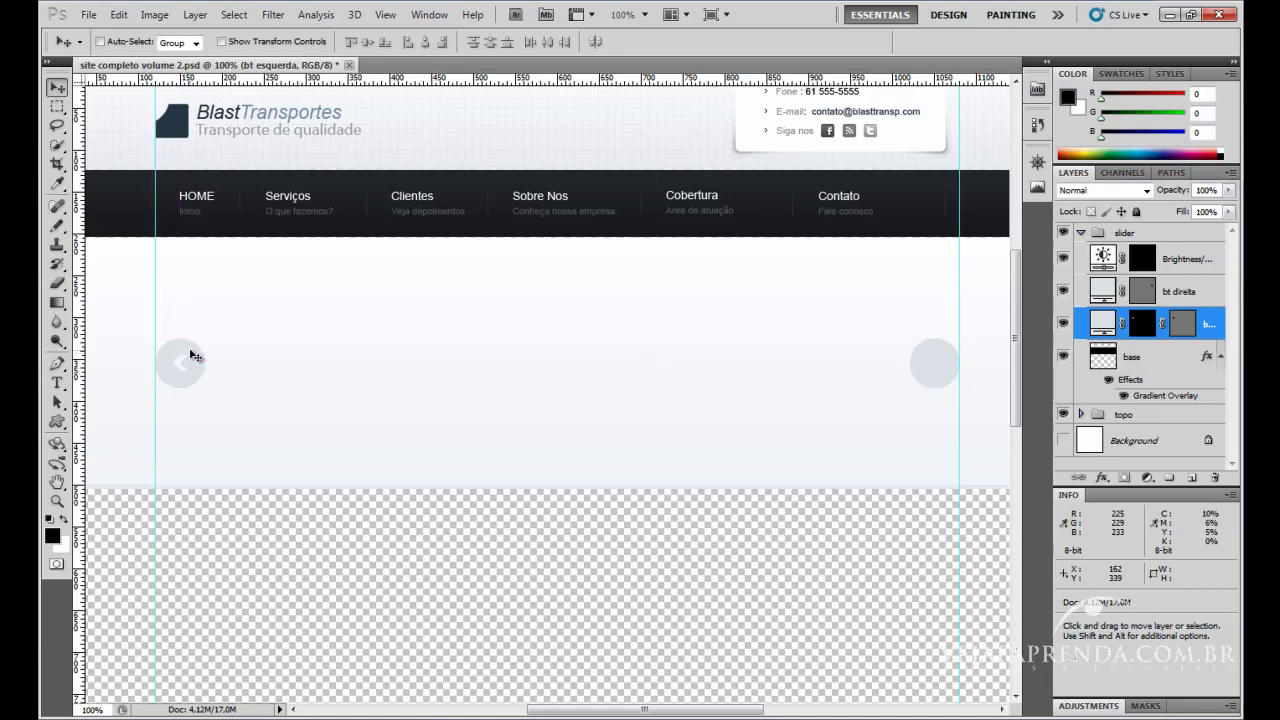
pyautogui.keyDown('ctrl'); pyautogui.click(928, 365); pyautogui.keyUp('ctrl')
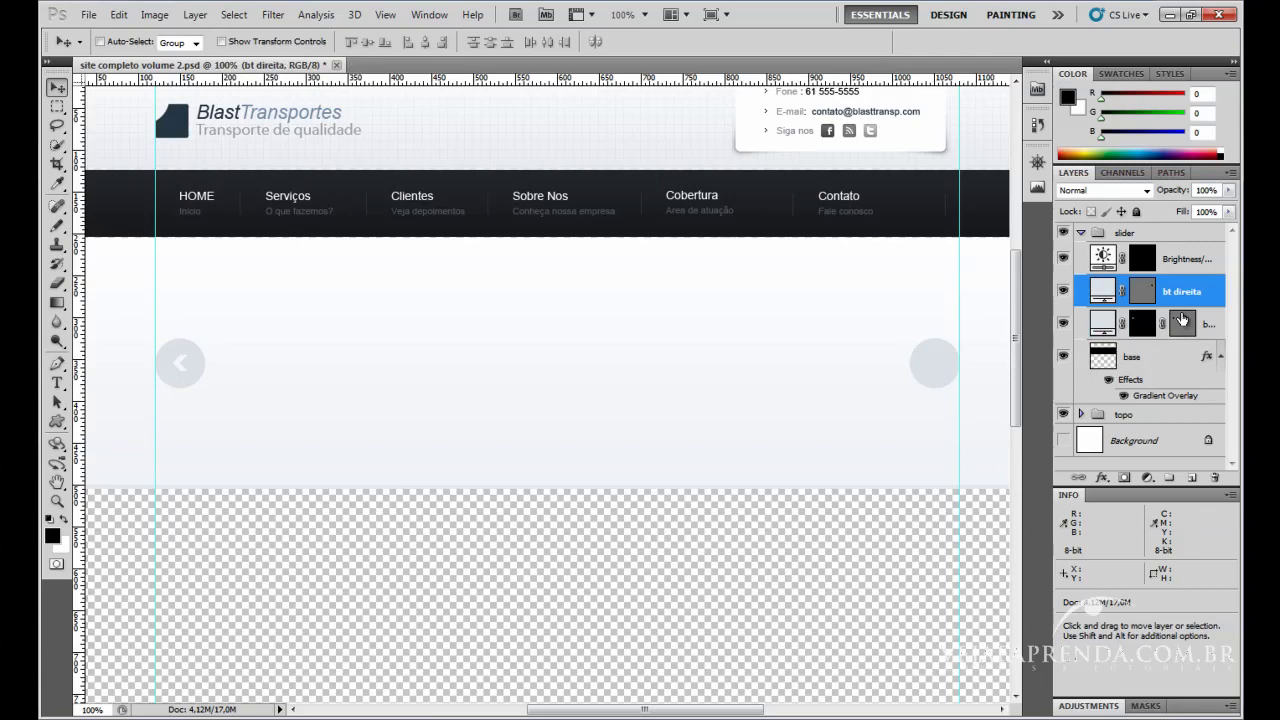
pyautogui.press('Delete')
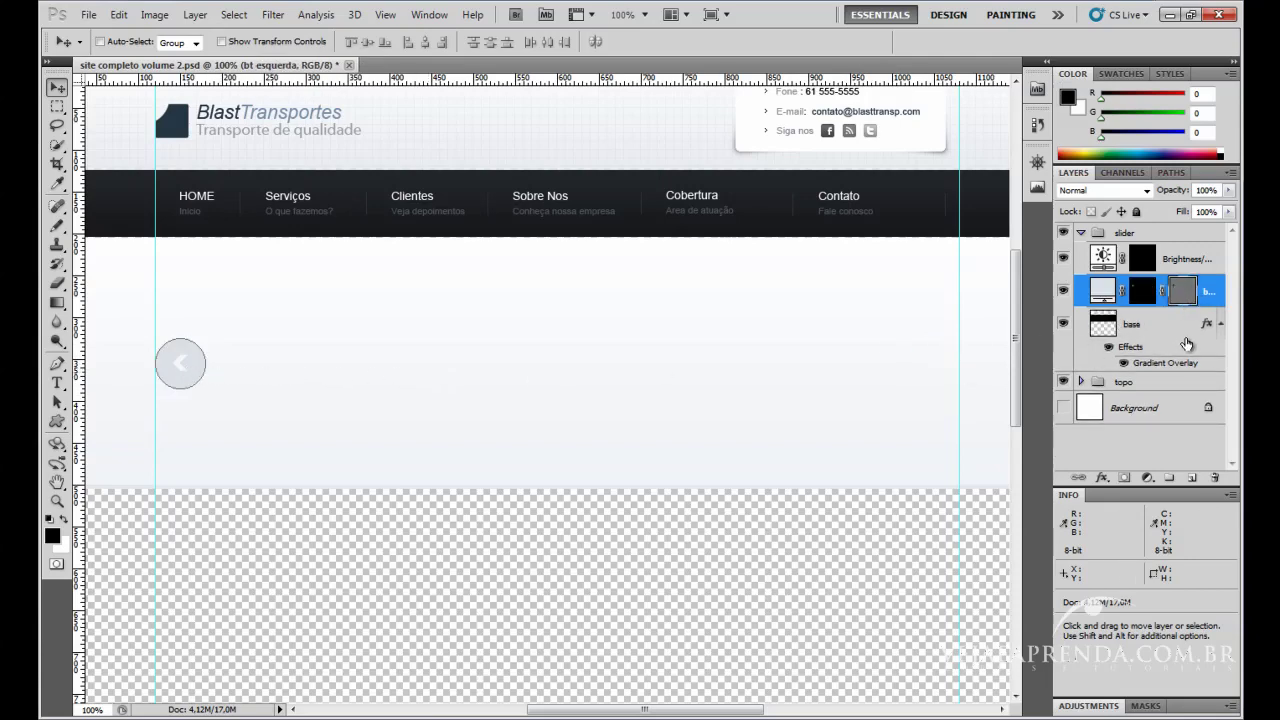
# Duplicate the bt esquerda layer and move the copy horizontally to the inside of the right guide.
pyautogui.hotkey('ctrl', 'j')
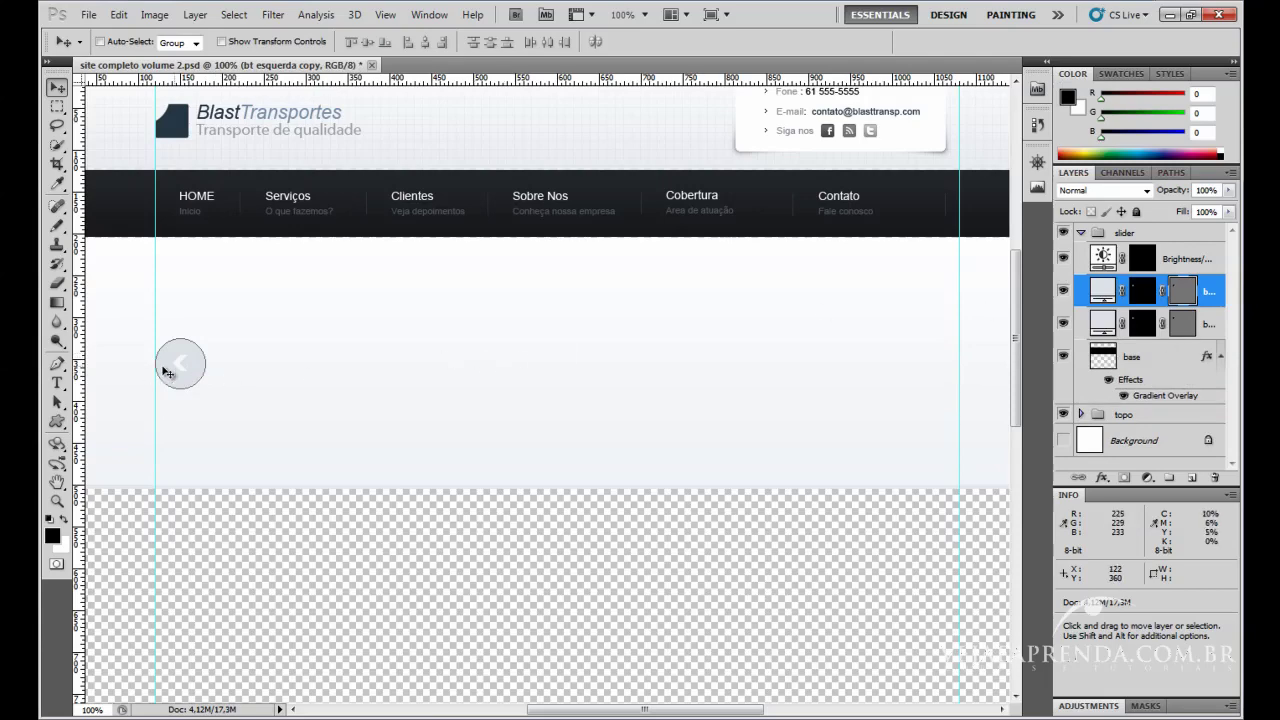
pyautogui.moveTo(196, 364); pyautogui.dragTo(950, 366)
pyautogui.hotkey('ctrl', 't')
pyautogui.press('Return')
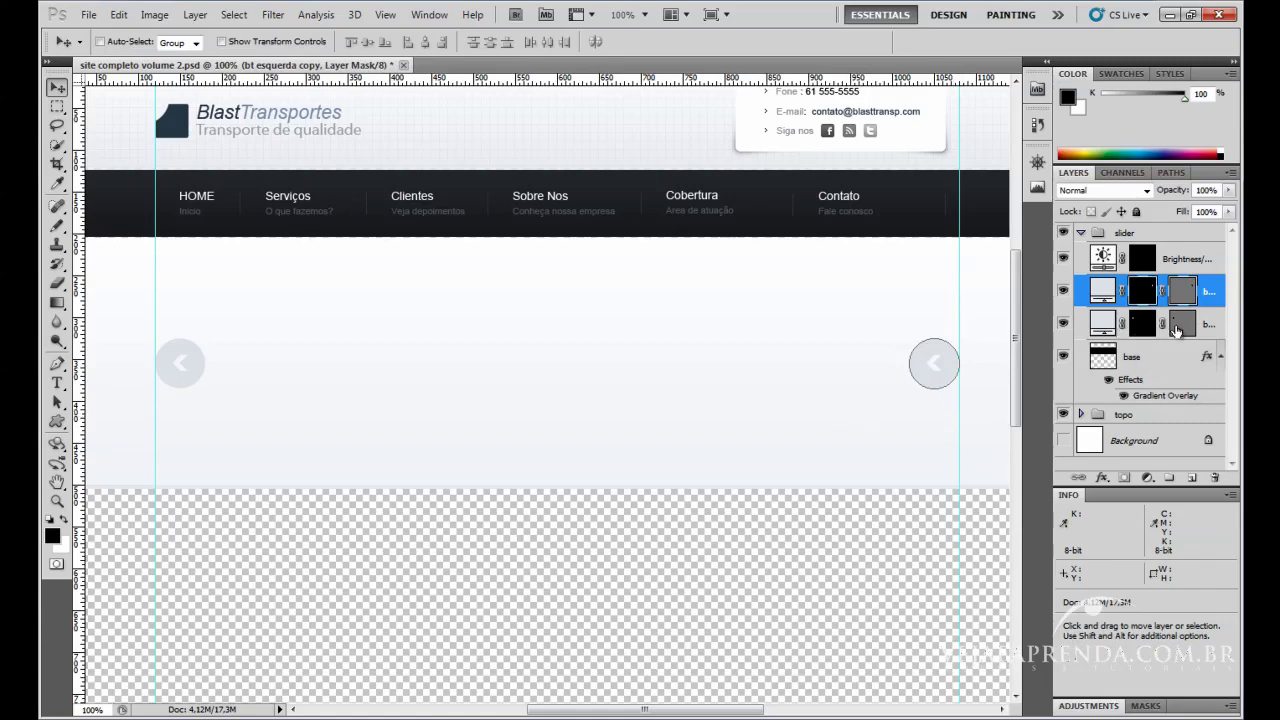
# Widen the layers area and rename the copied button's layer as bt direita.
pyautogui.click(1145, 316)
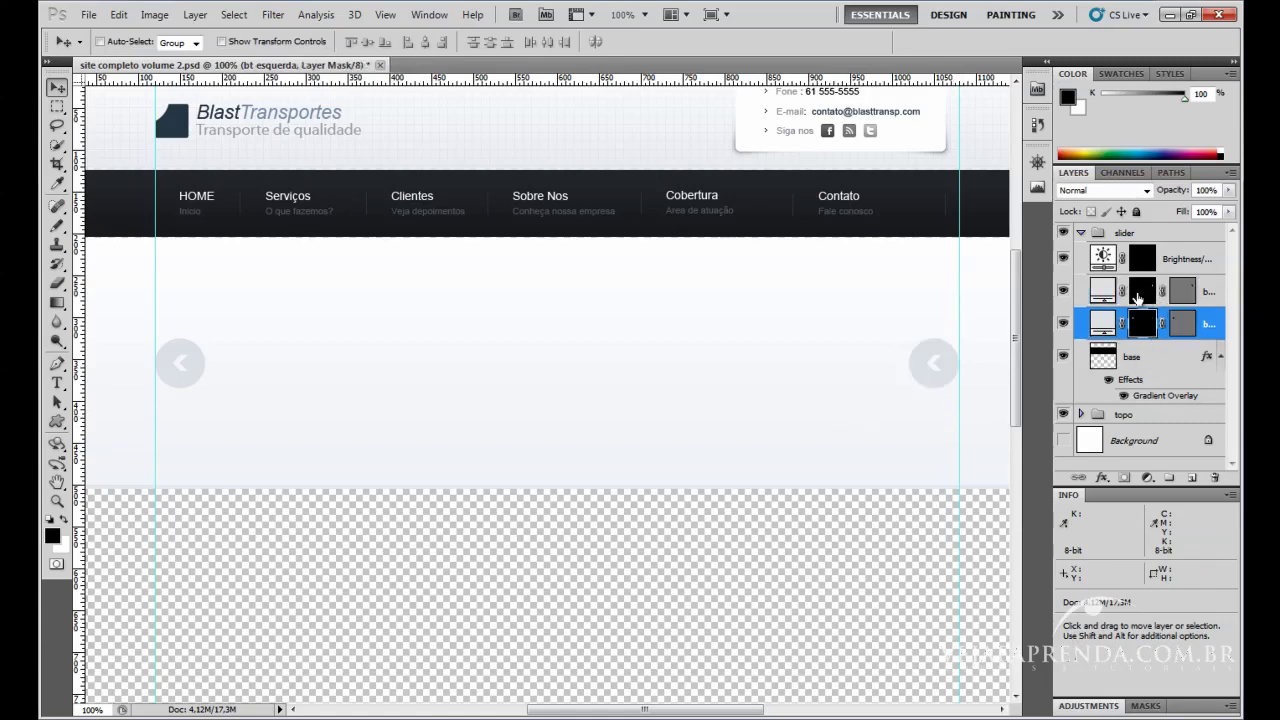
pyautogui.click(1141, 291)
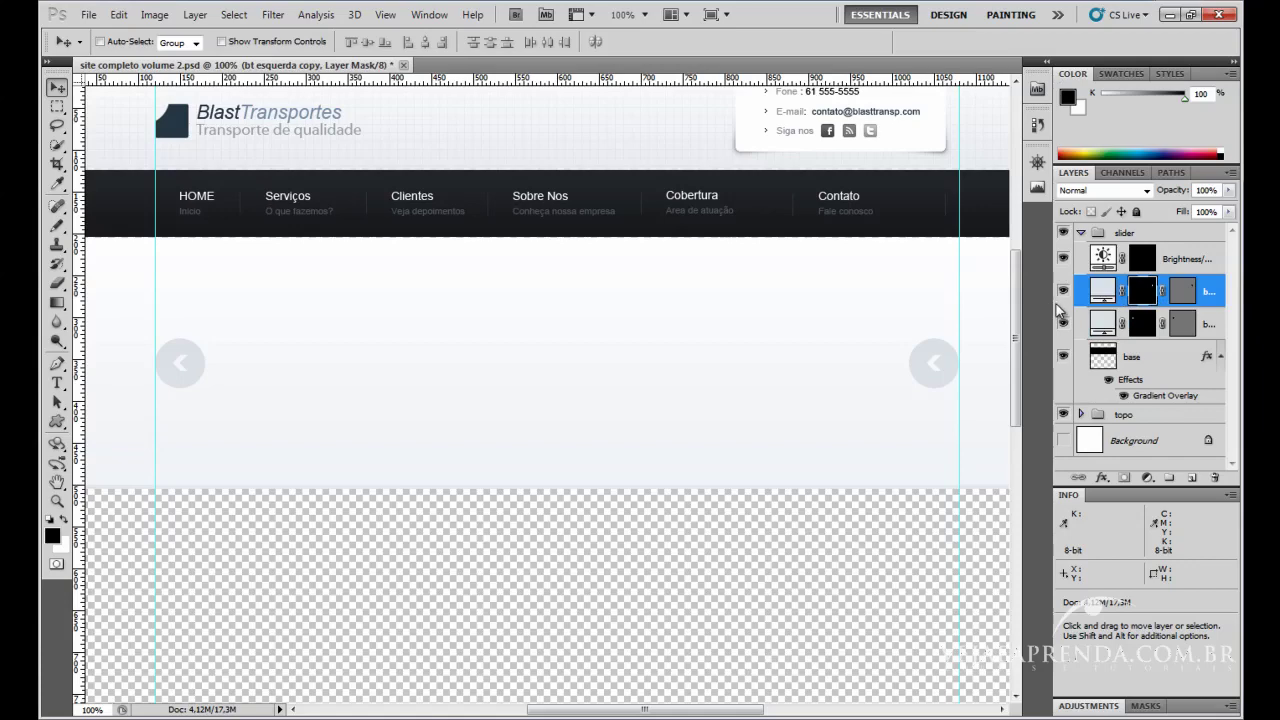
pyautogui.moveTo(1056, 303); pyautogui.dragTo(1005, 300)
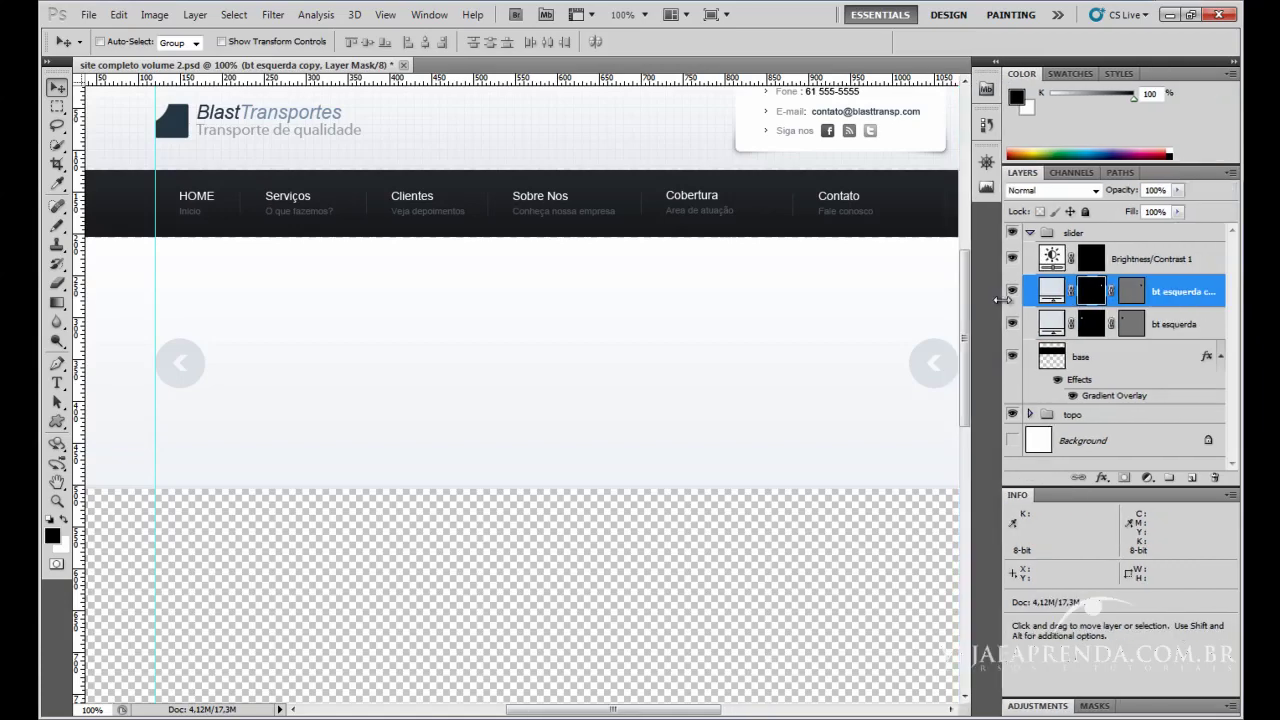
pyautogui.doubleClick(1190, 292)
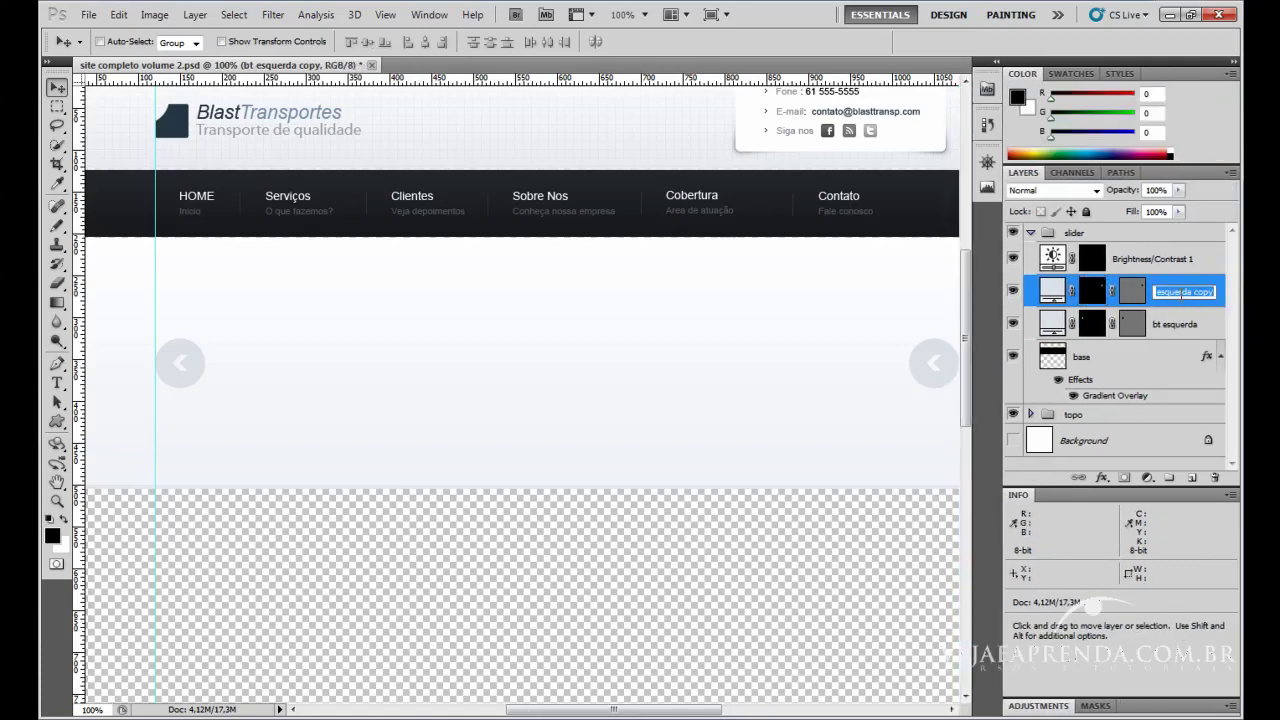
pyautogui.write('bt direita')
pyautogui.press('Return')
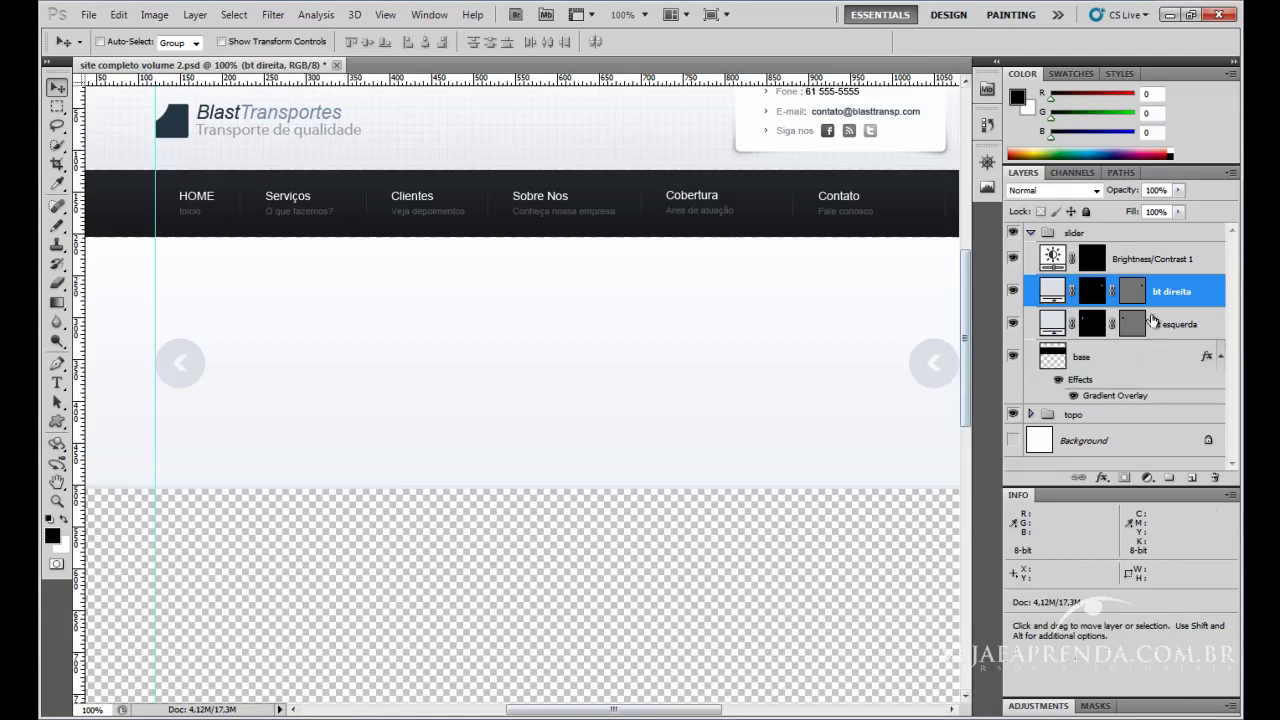
# Flip the bt direita button's layer mask horizontally so its arrow points right.
pyautogui.click(1093, 292)
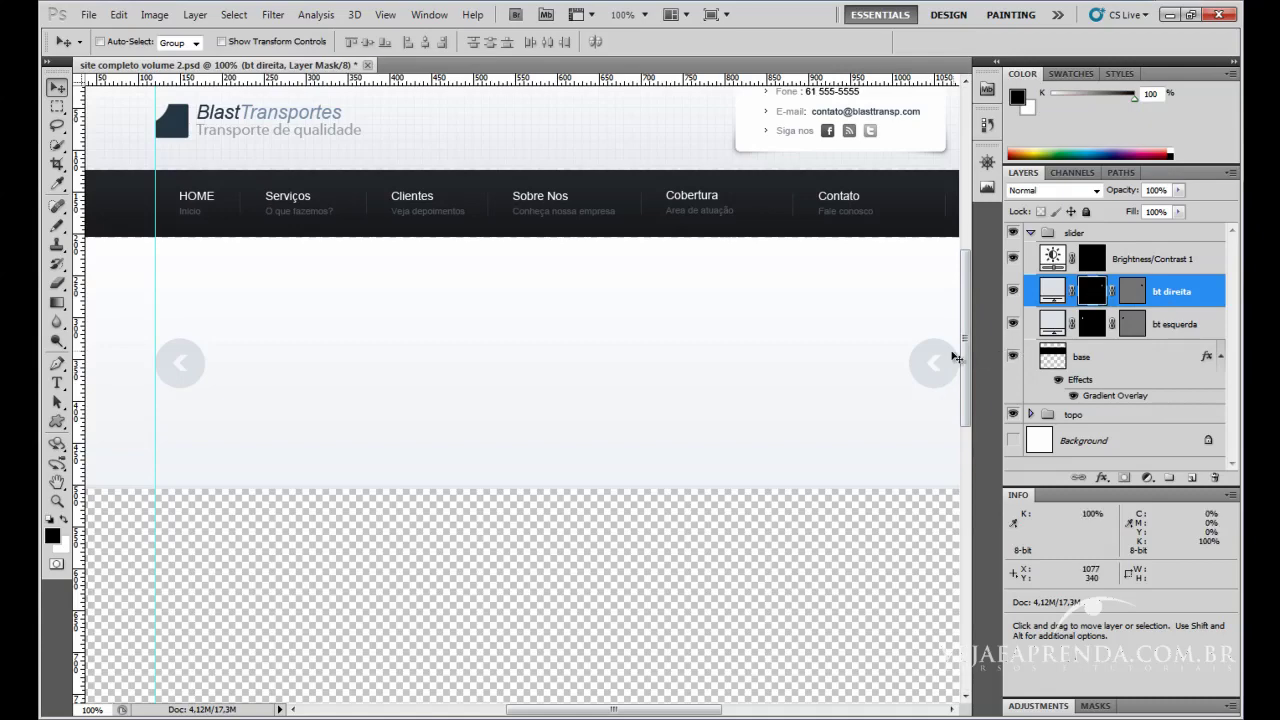
pyautogui.hotkey('ctrl', 't')
pyautogui.rightClick(923, 371)
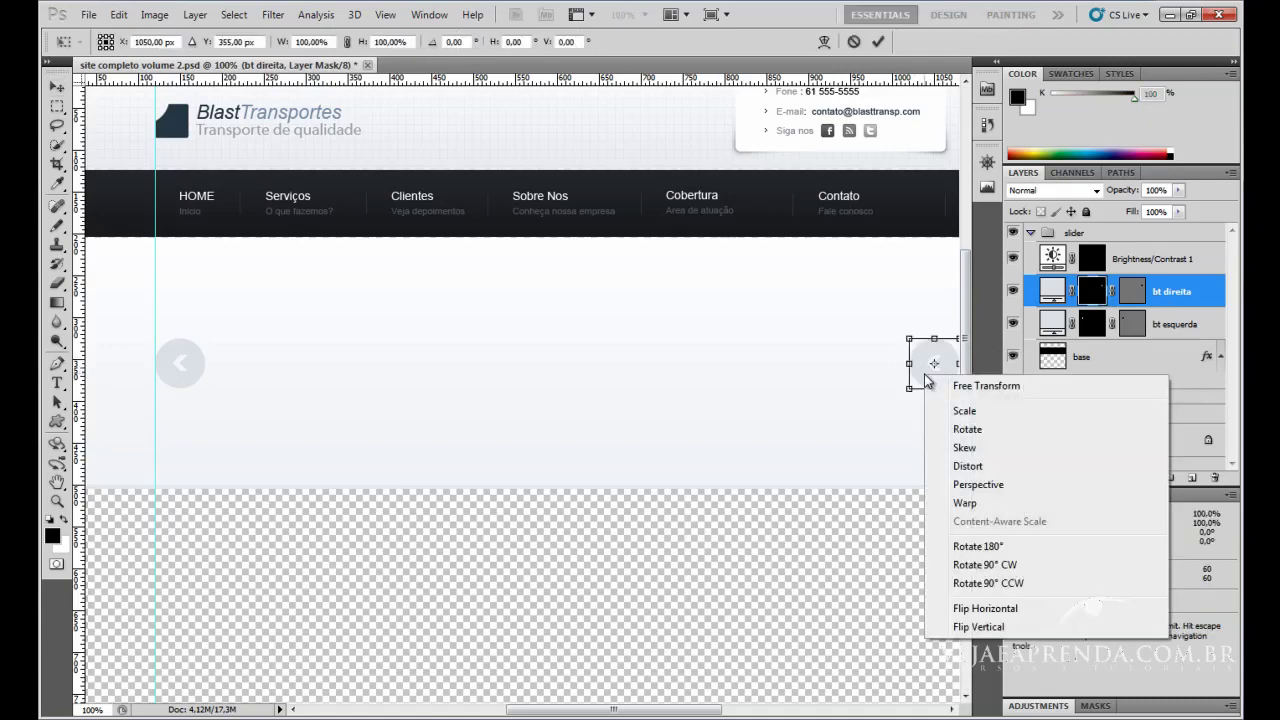
pyautogui.click(1000, 614)
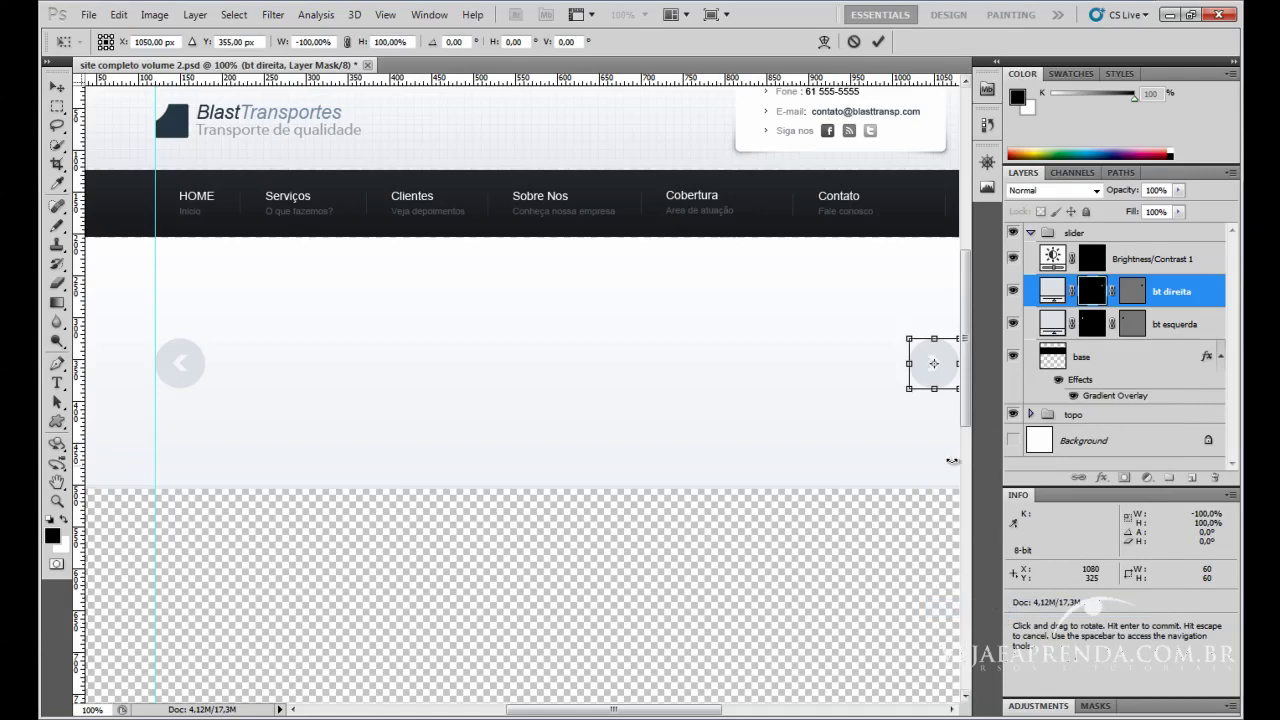
pyautogui.press('Return')
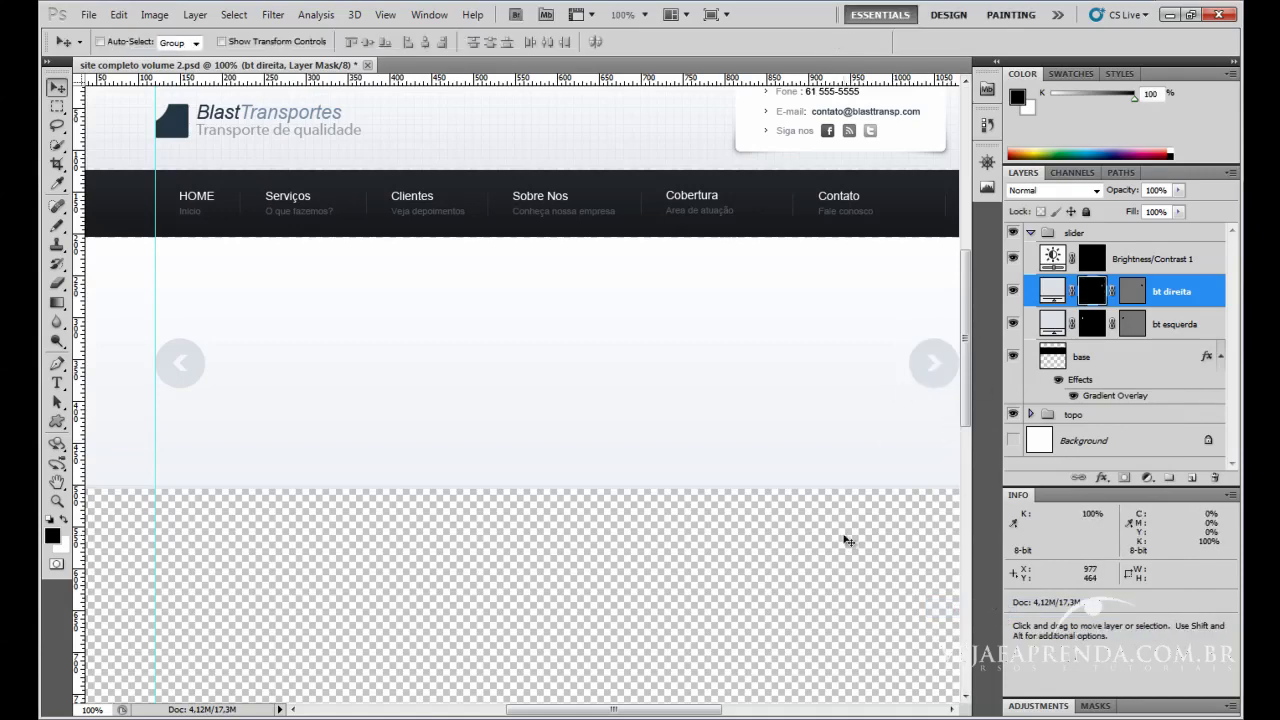
# Collapse the side panels to view the whole slider and switch the keyboard input language to Português (Brasil).
pyautogui.moveTo(656, 711)
pyautogui.mouseDown()
pyautogui.moveTo(673, 716)
pyautogui.moveTo(658, 716)
pyautogui.mouseUp()
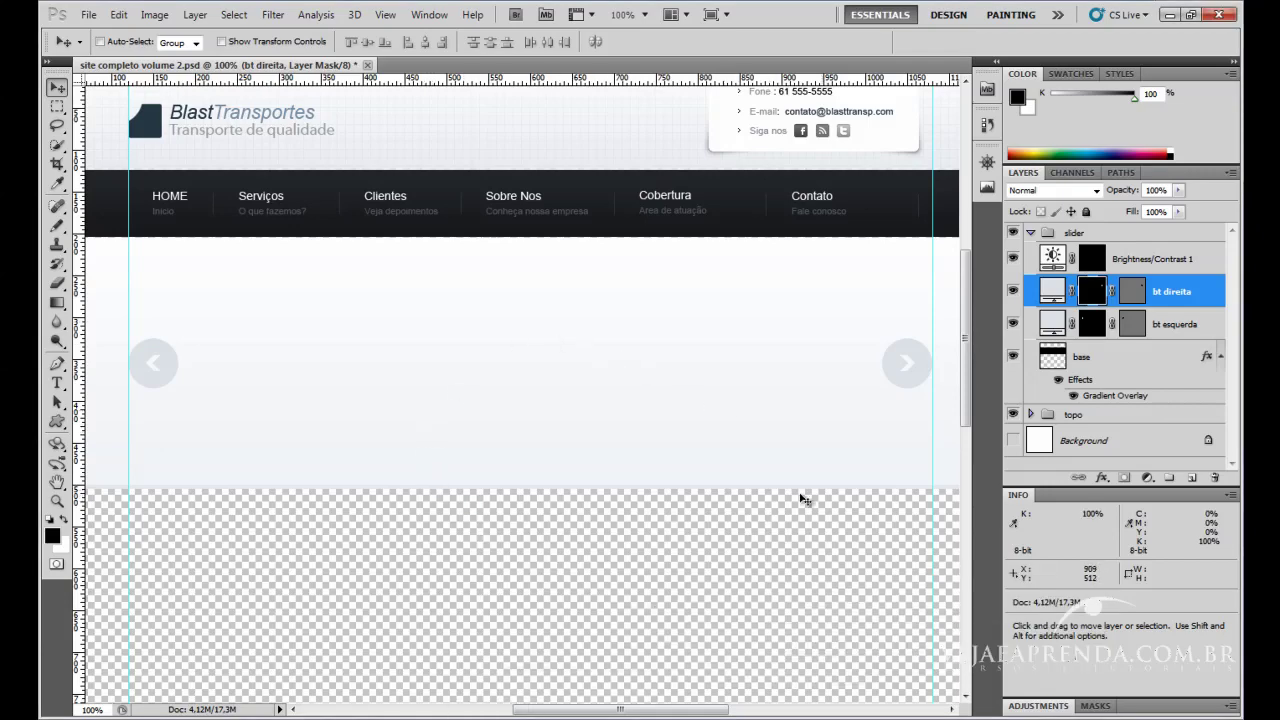
pyautogui.click(1233, 62)
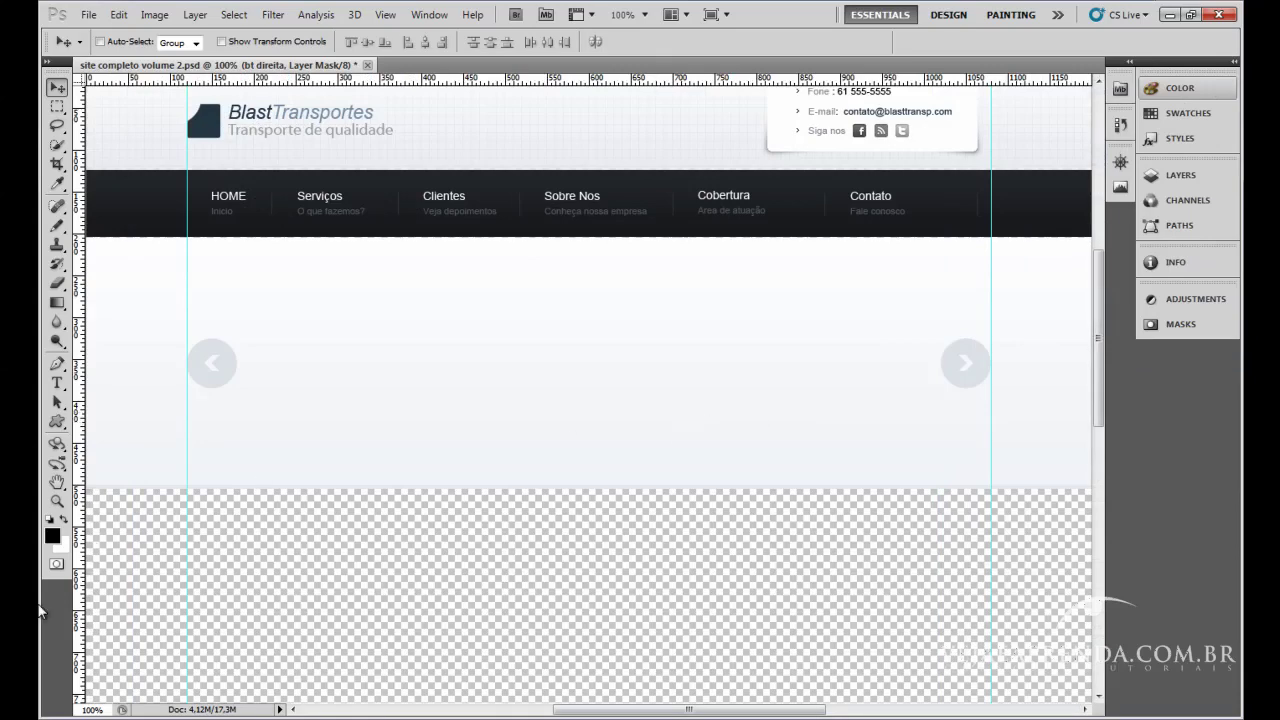
pyautogui.click(57, 501)
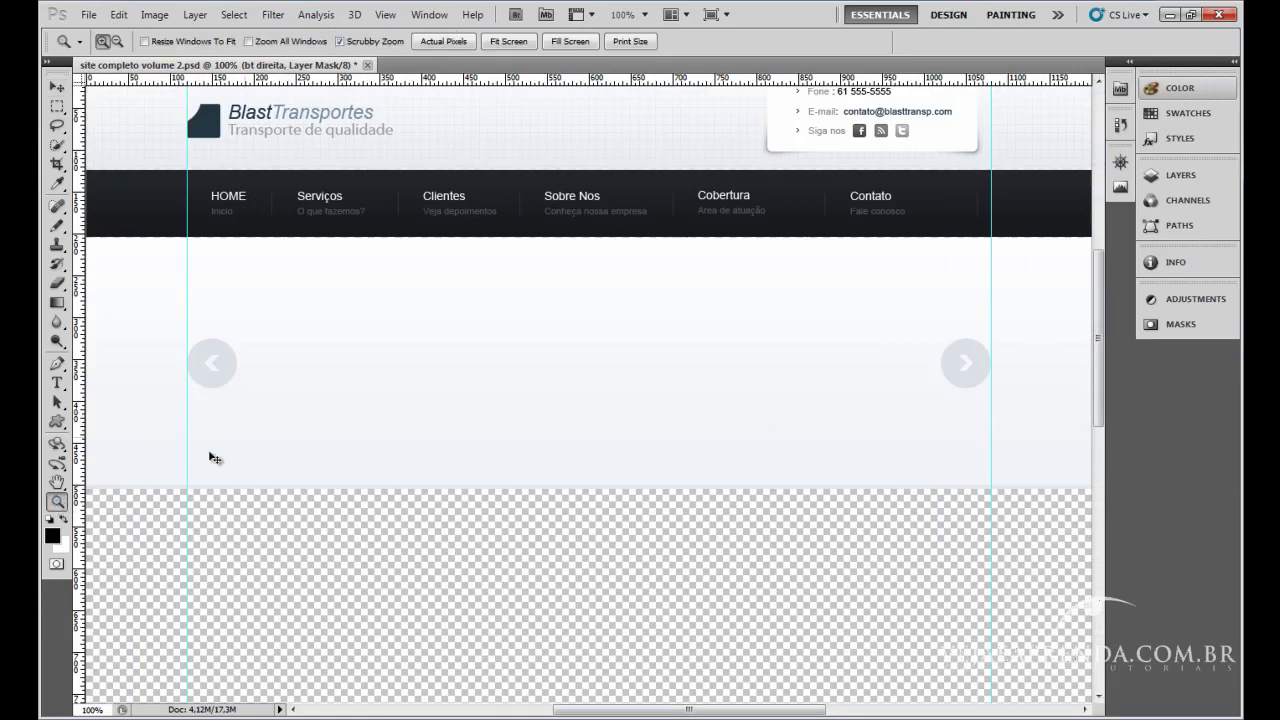
pyautogui.keyDown('alt'); pyautogui.click(299, 407); pyautogui.keyUp('alt')
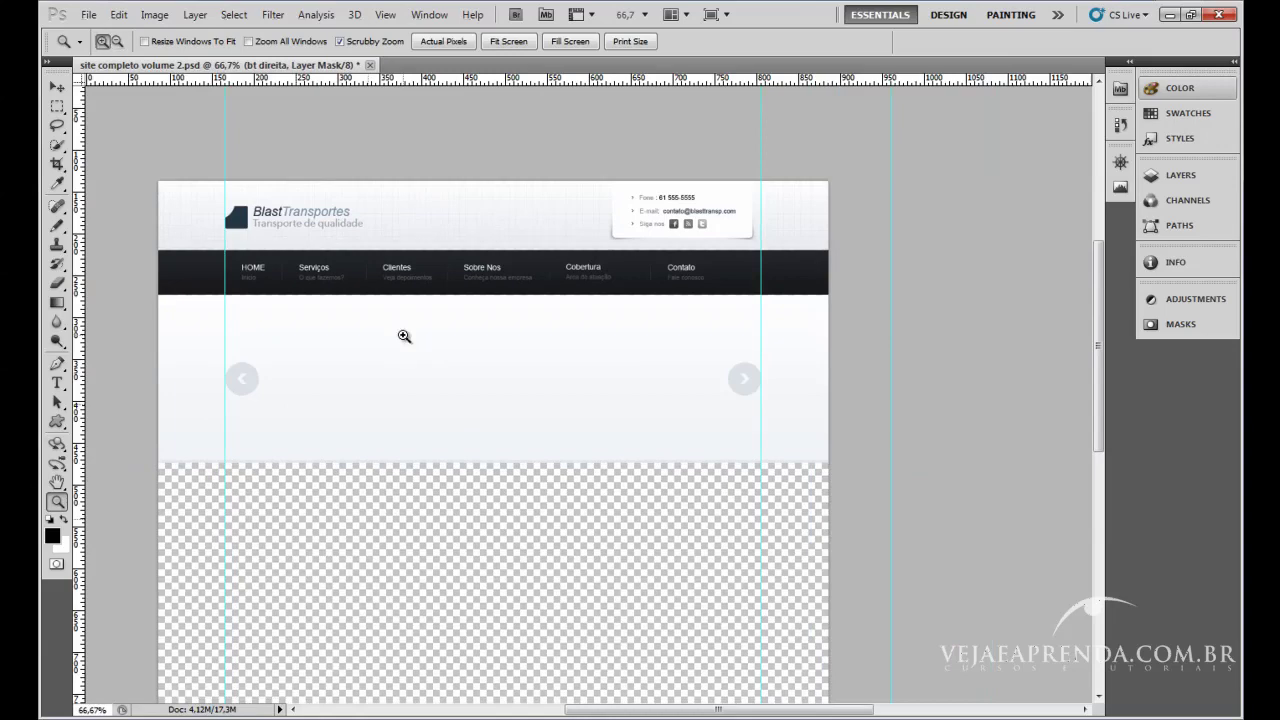
pyautogui.click(57, 87)
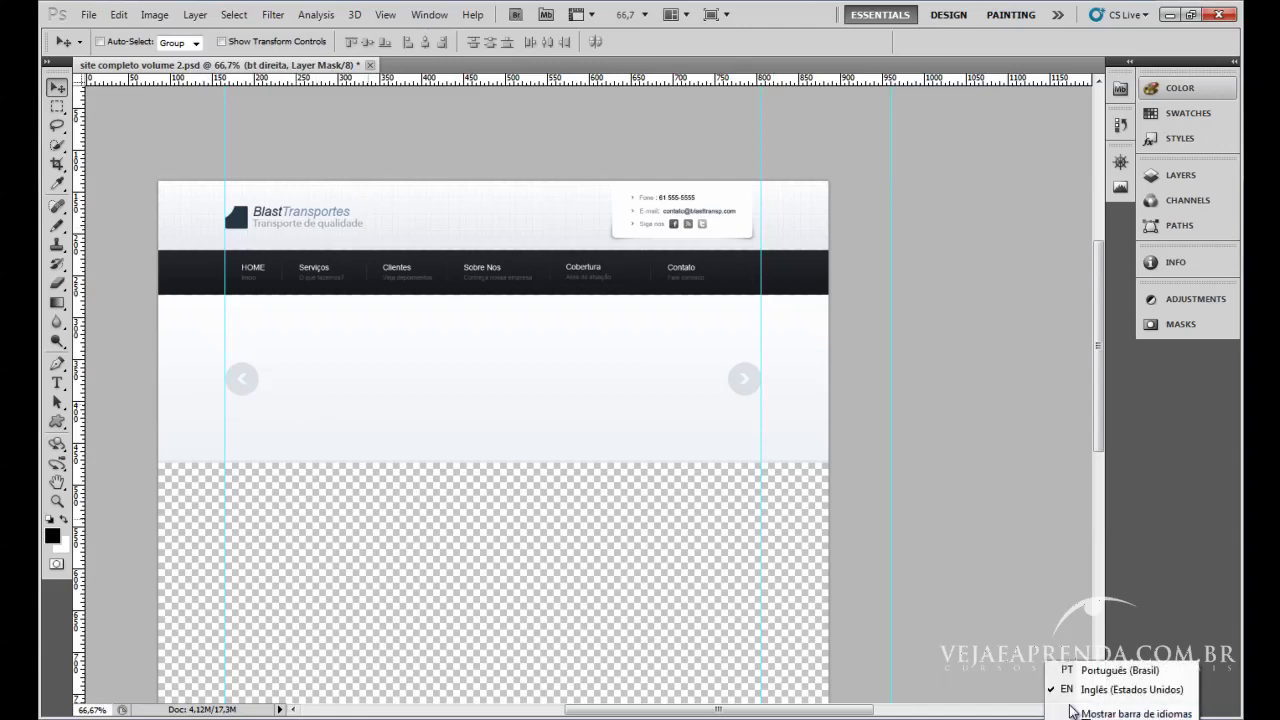
pyautogui.click(1075, 670)
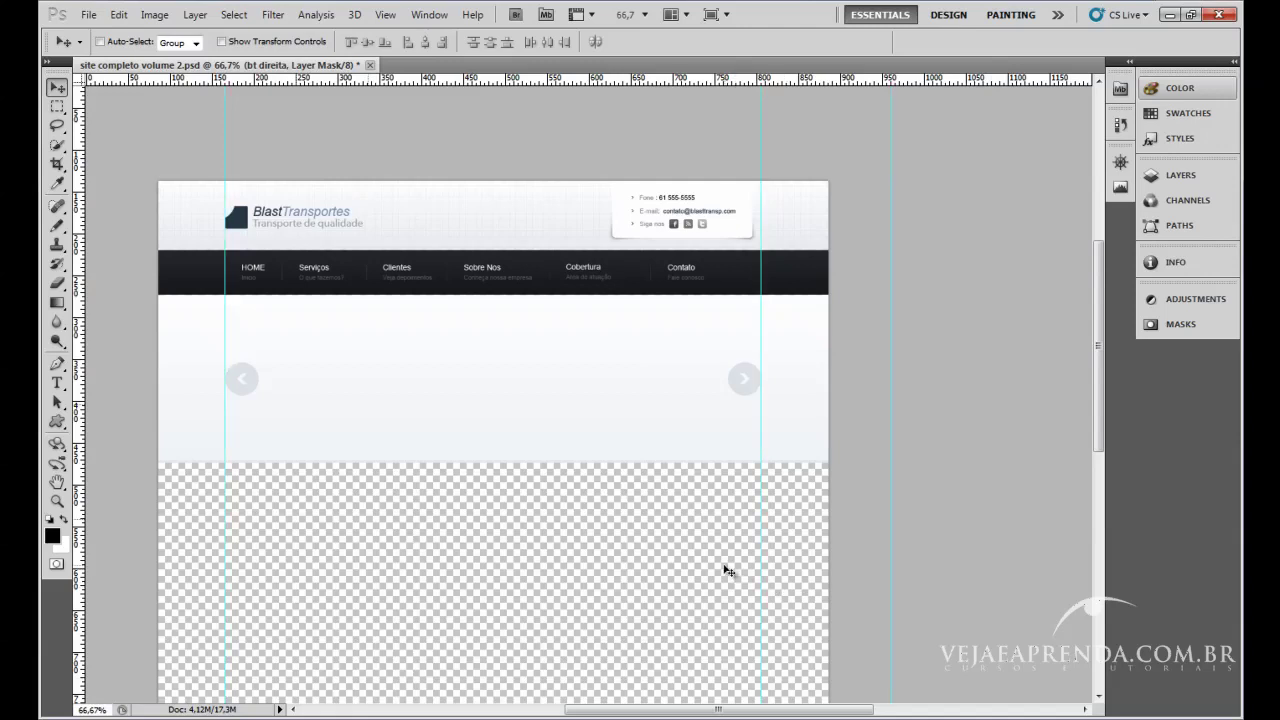
pyautogui.hotkey('ctrl', 'h')
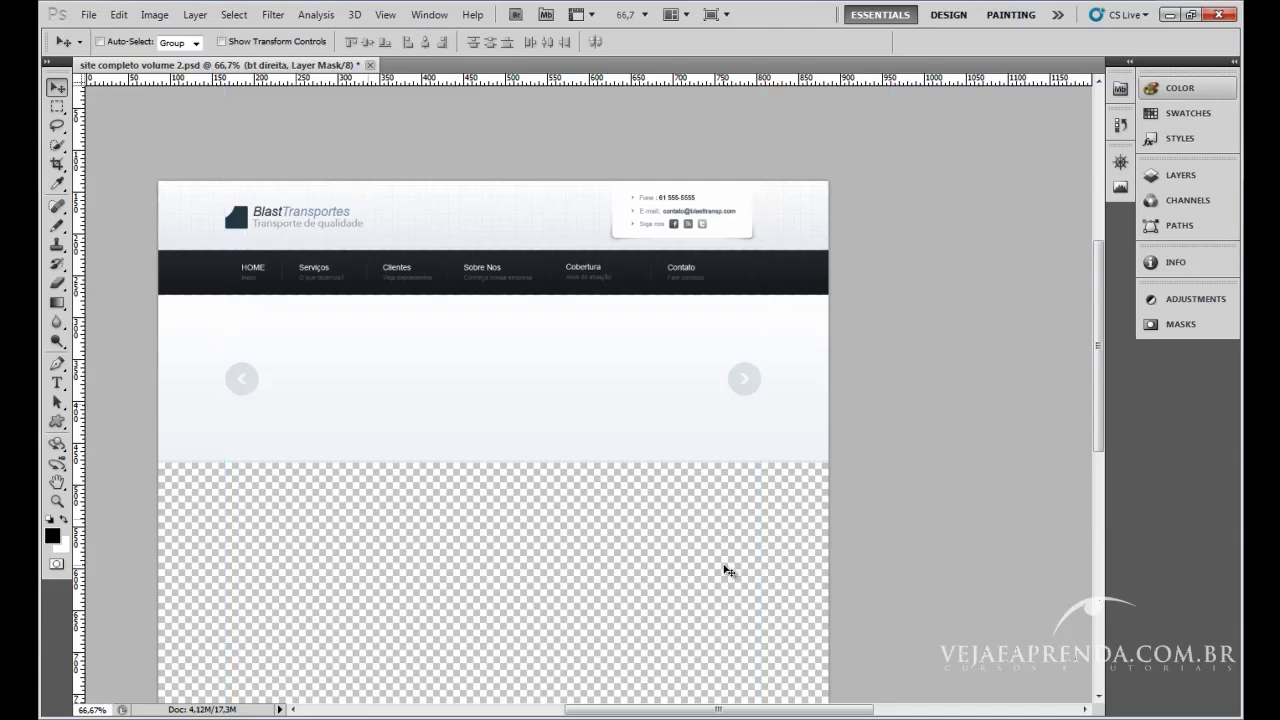
pyautogui.hotkey('ctrl', 'h')
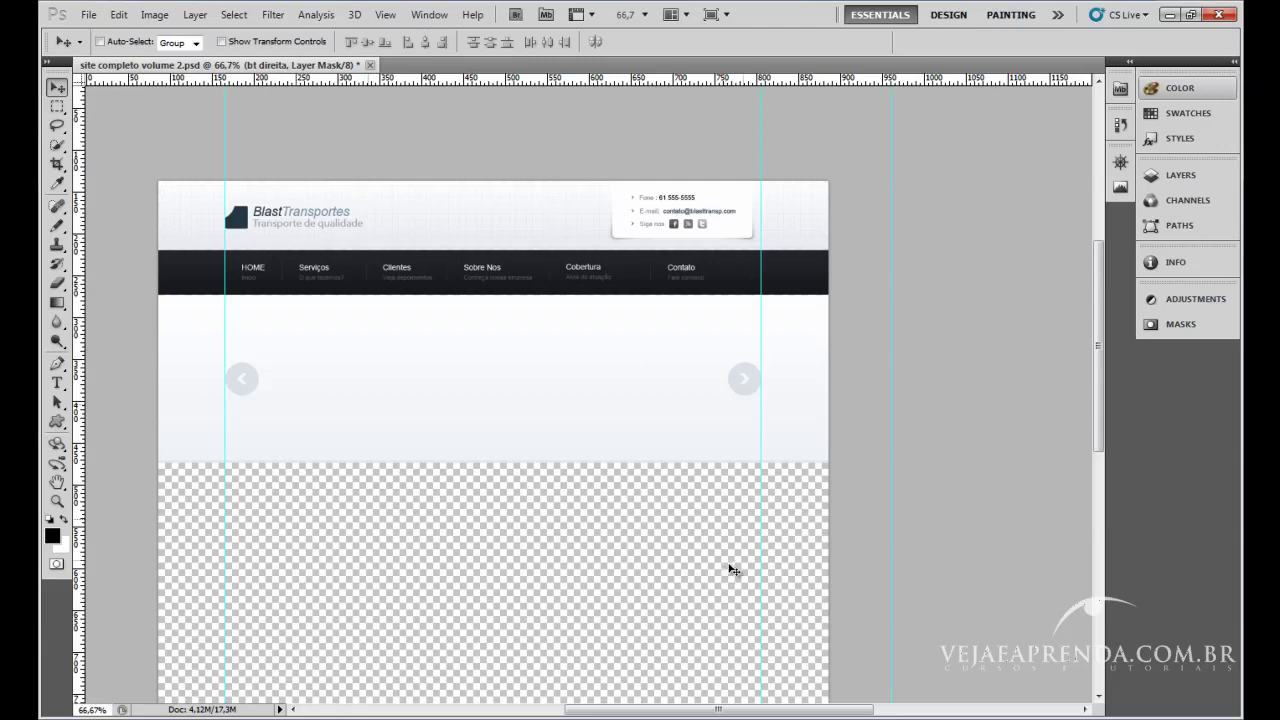
pyautogui.click(1131, 62)
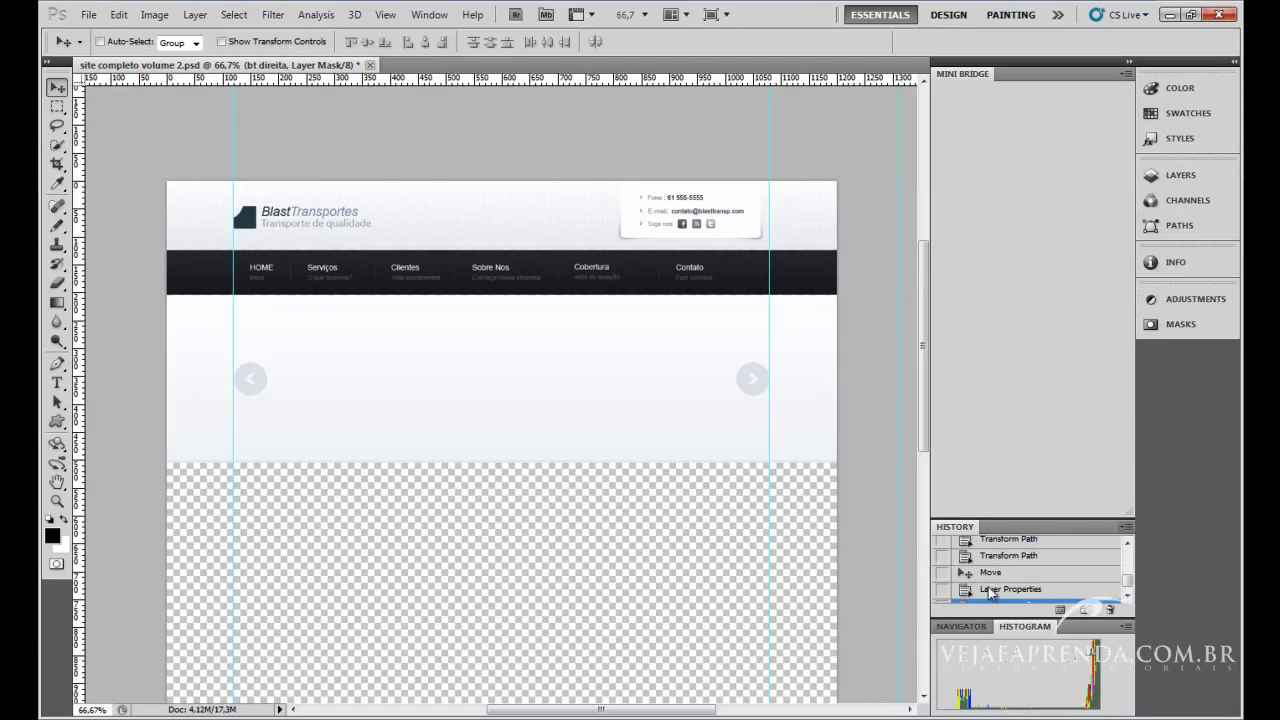
pyautogui.click(1185, 177)
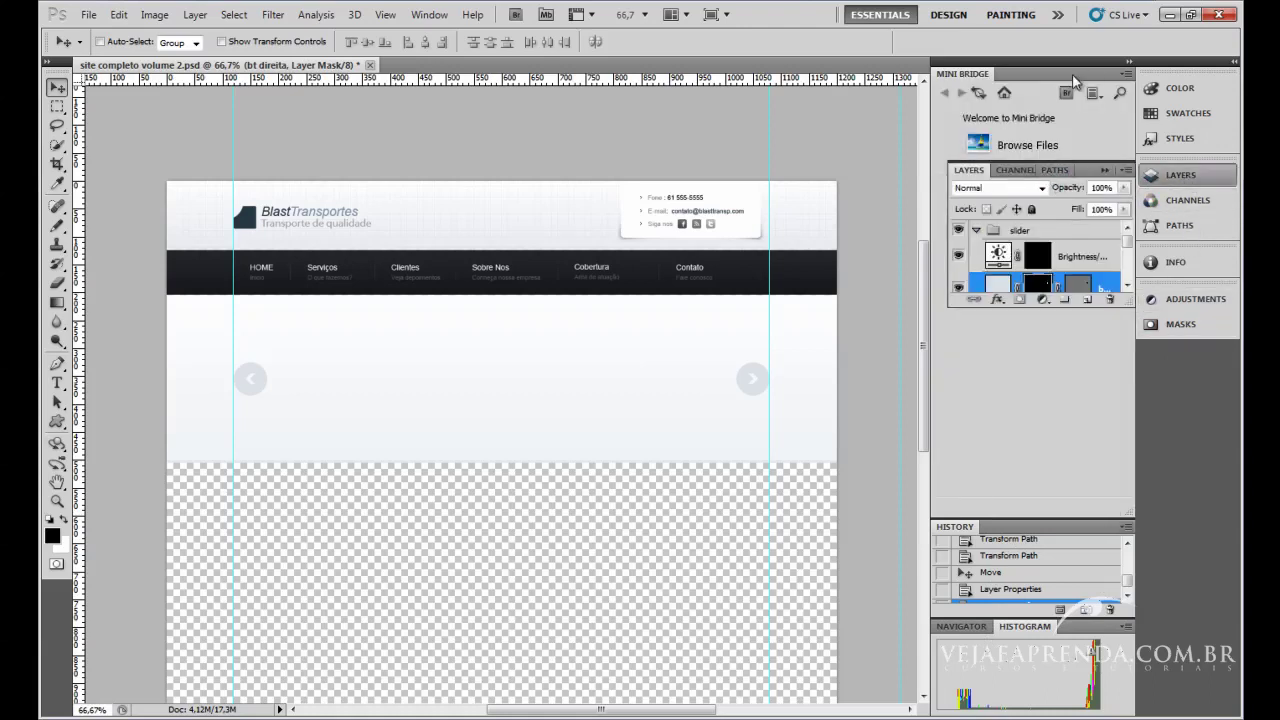
# Show the white Background layer and hide the guides.
pyautogui.click(1235, 64)
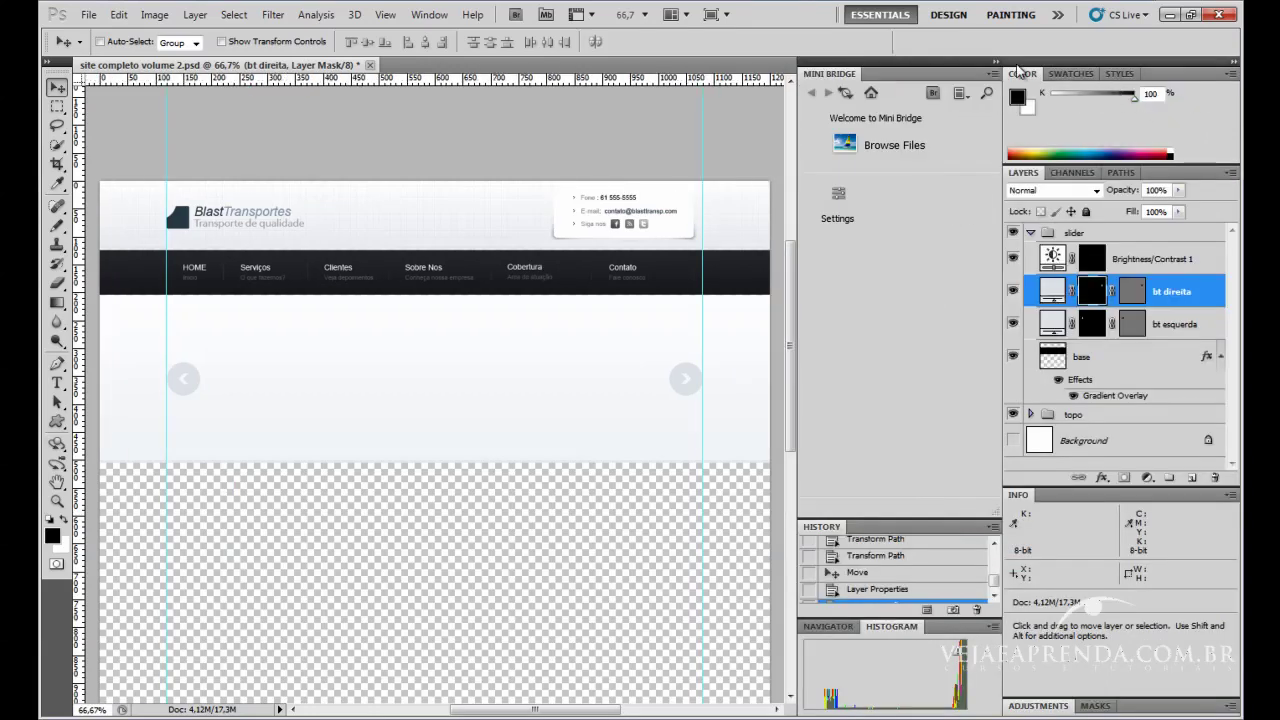
pyautogui.click(1000, 255)
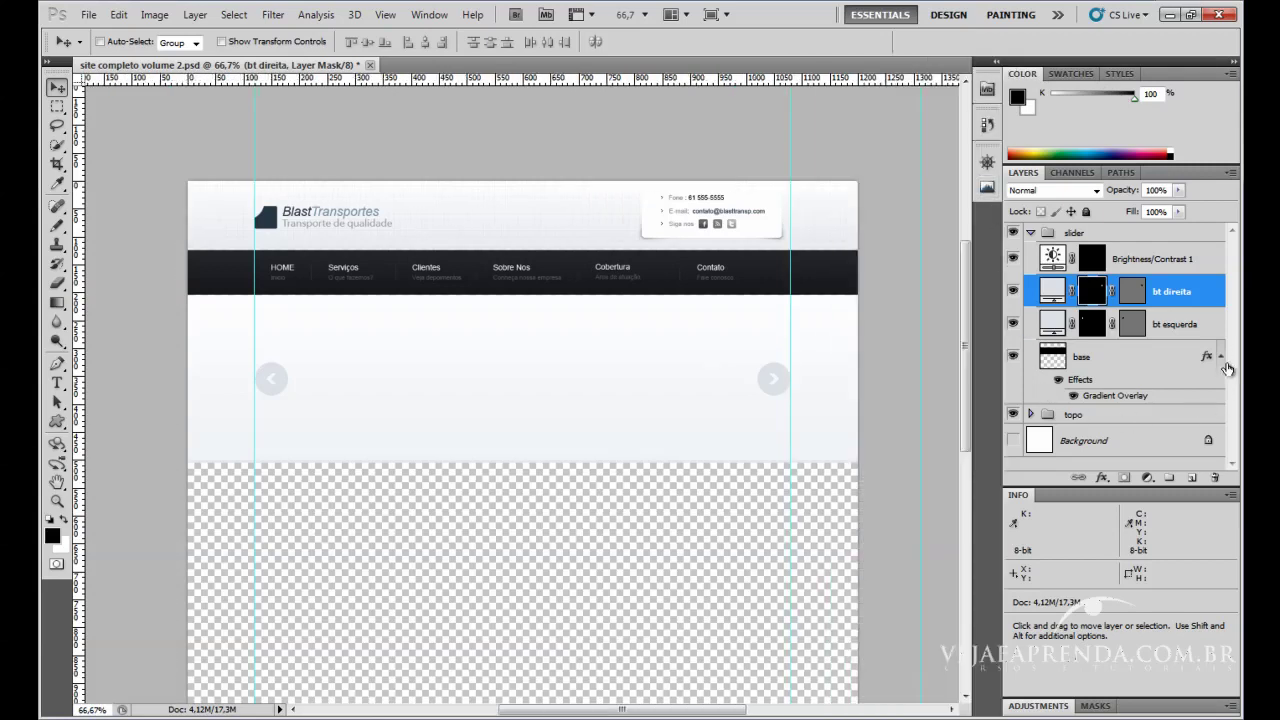
pyautogui.click(1013, 441)
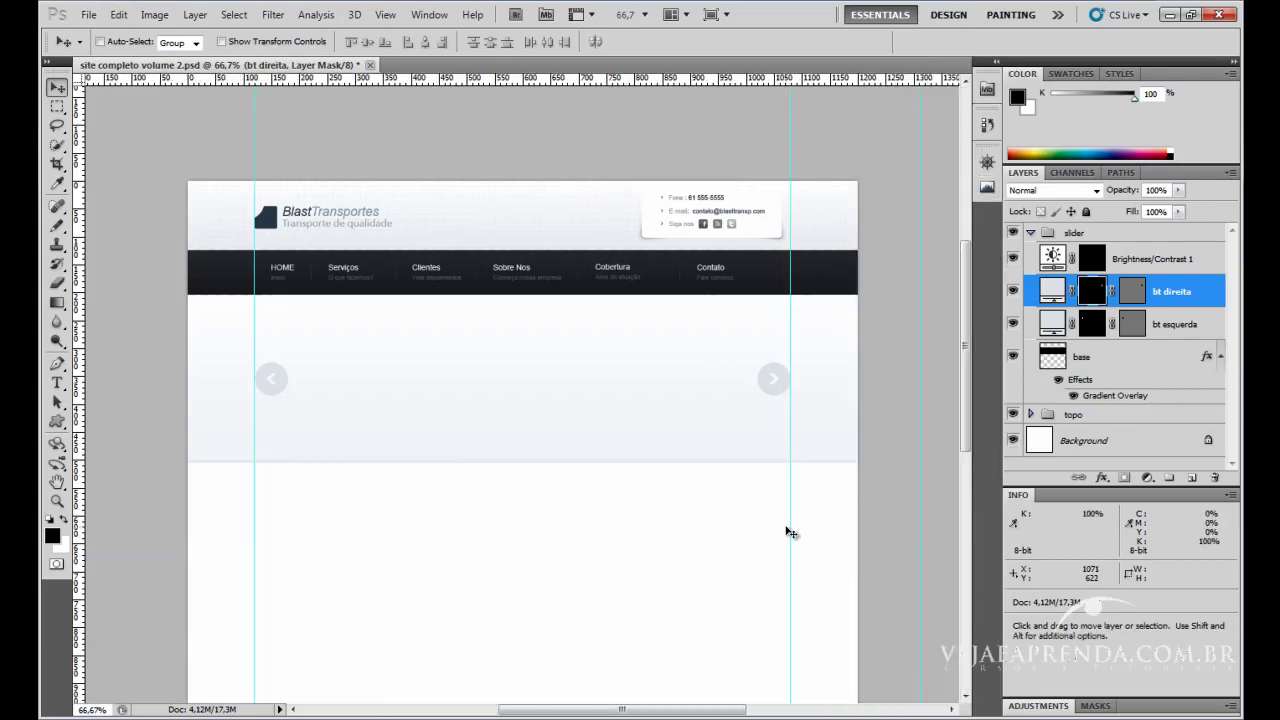
pyautogui.hotkey('ctrl', ';')
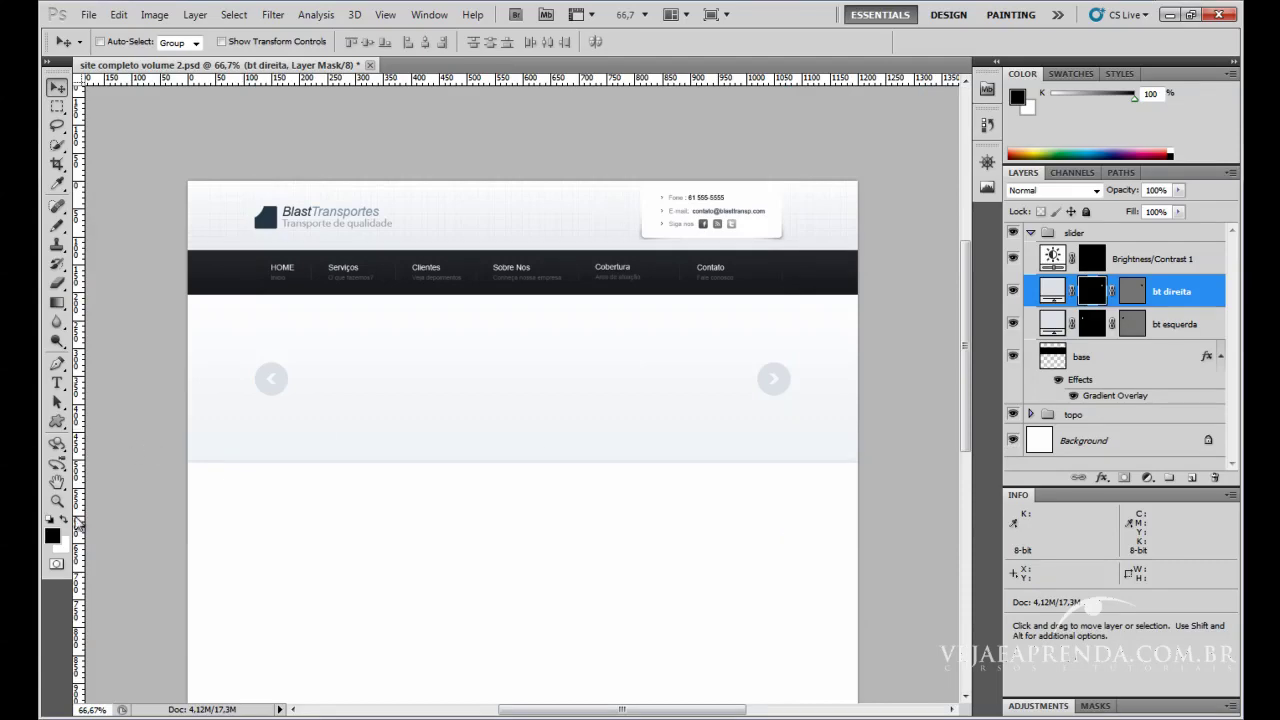
pyautogui.click(57, 501)
pyautogui.click(488, 513)
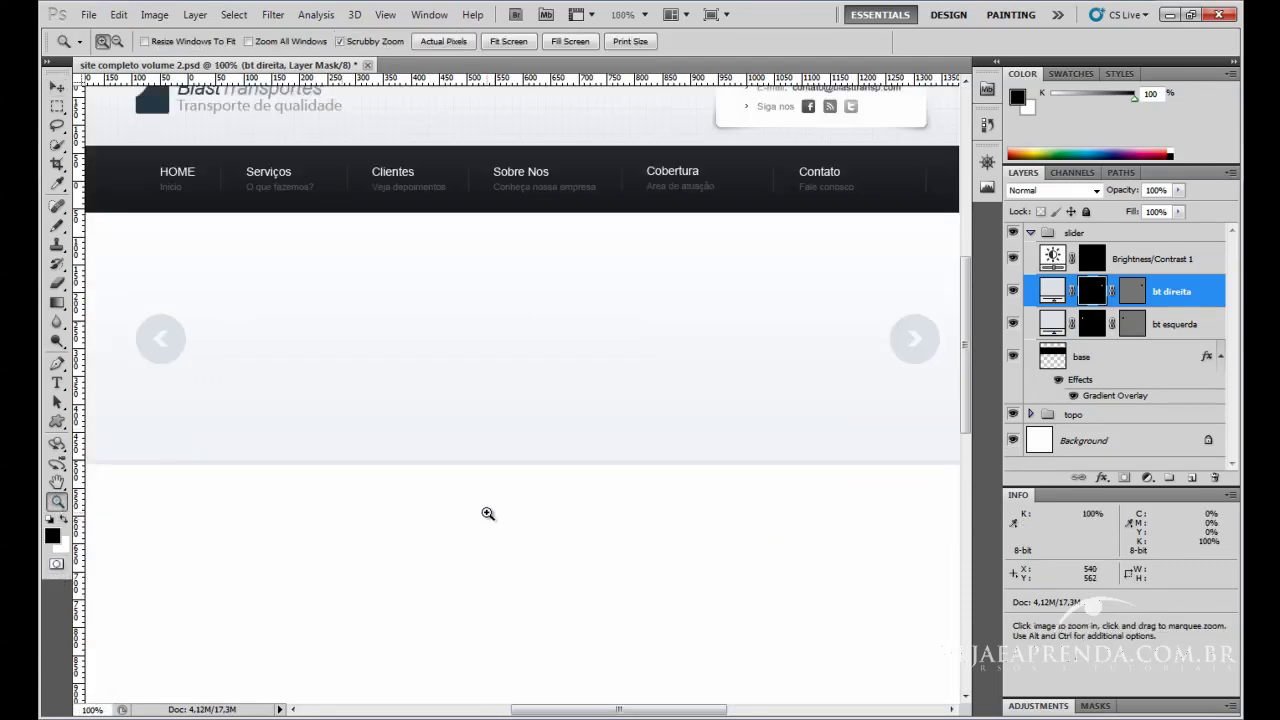
pyautogui.click(89, 14)
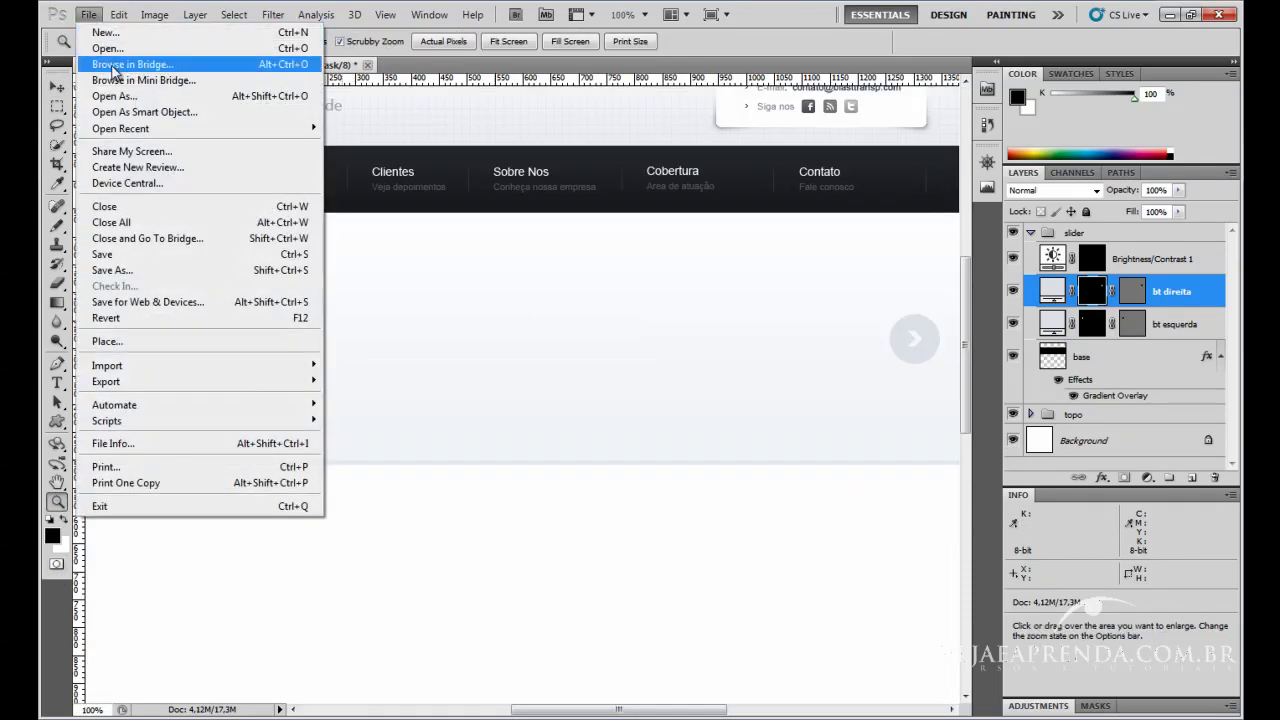
pyautogui.click(110, 47)
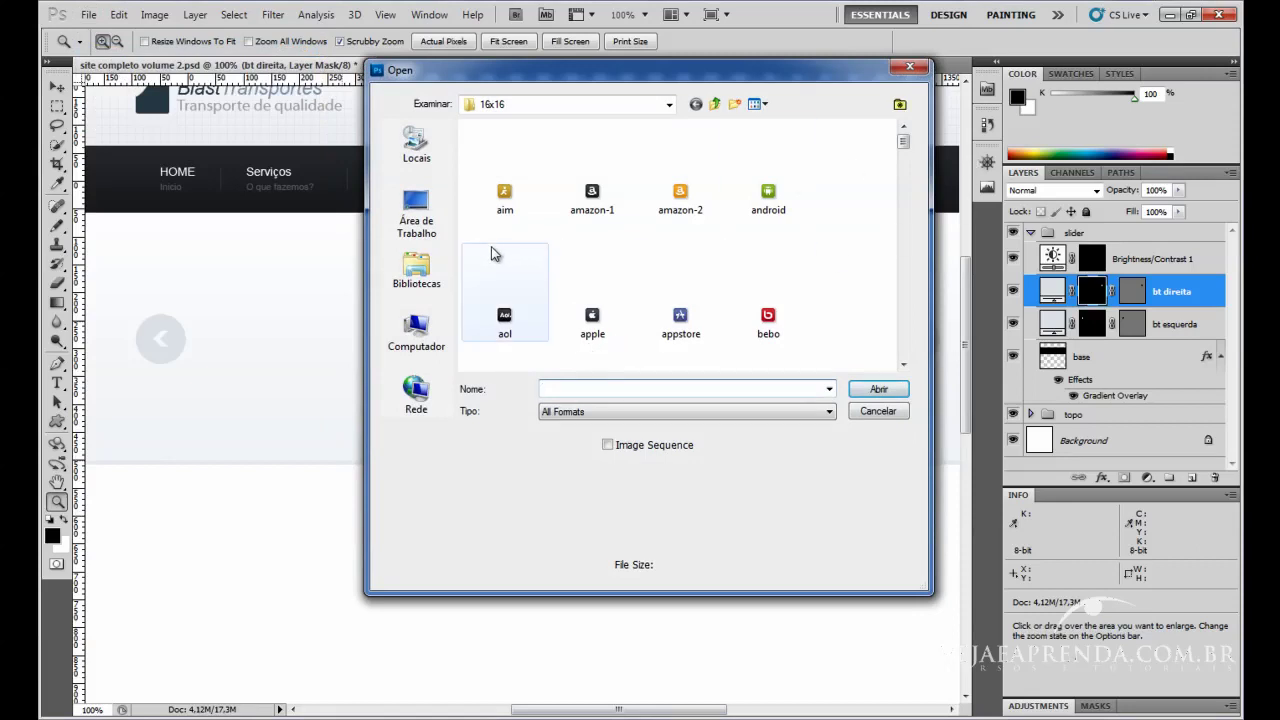
pyautogui.click(416, 214)
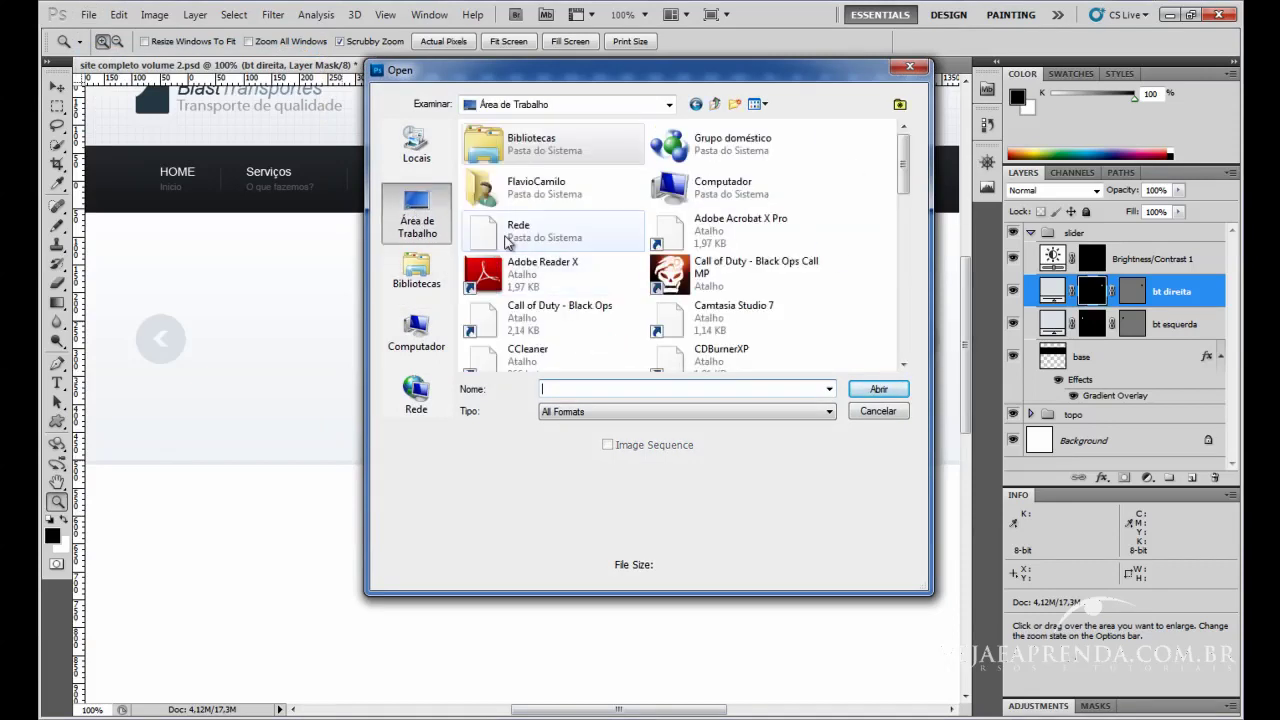
pyautogui.doubleClick(563, 197)
pyautogui.doubleClick(824, 175)
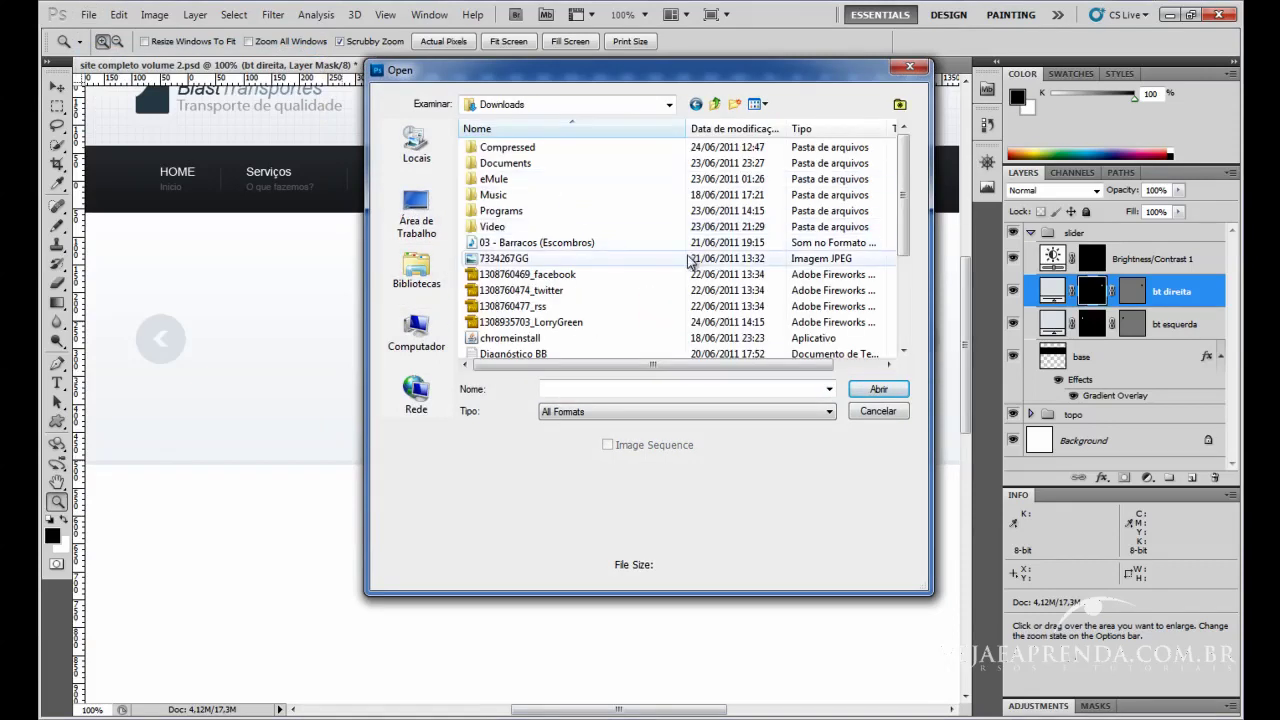
pyautogui.click(525, 274)
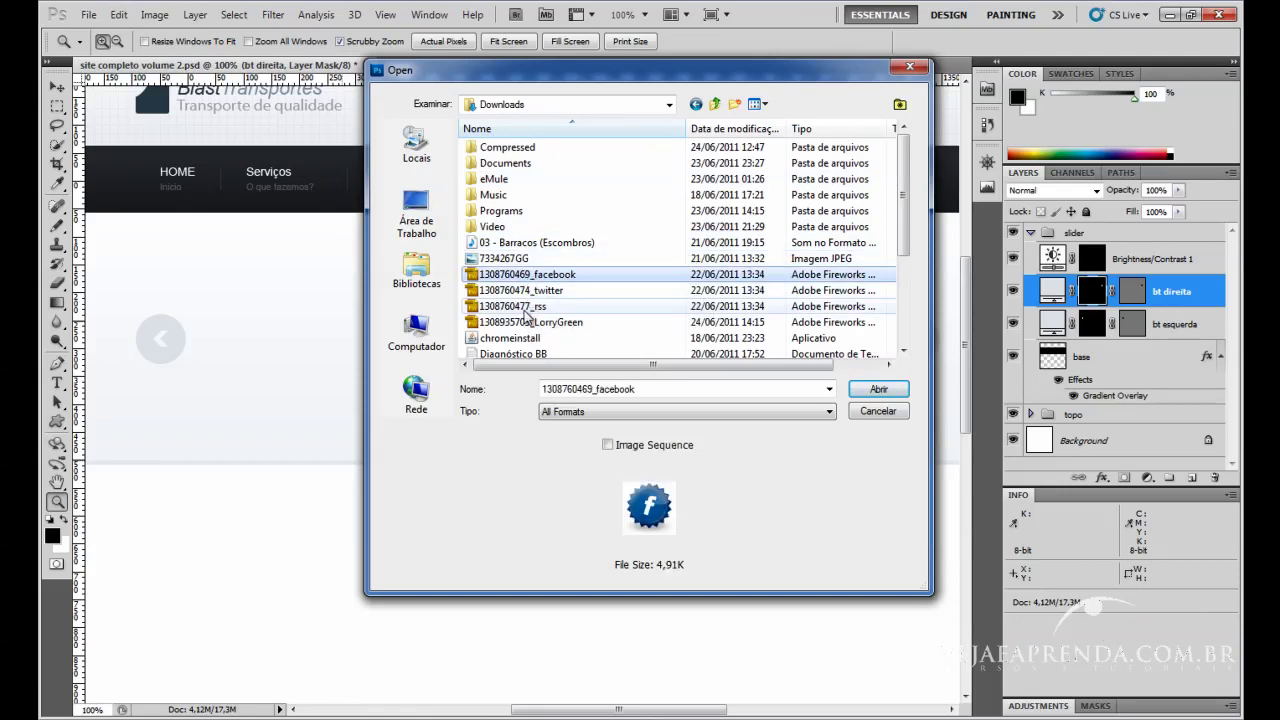
pyautogui.click(527, 322)
pyautogui.click(525, 306)
pyautogui.click(527, 322)
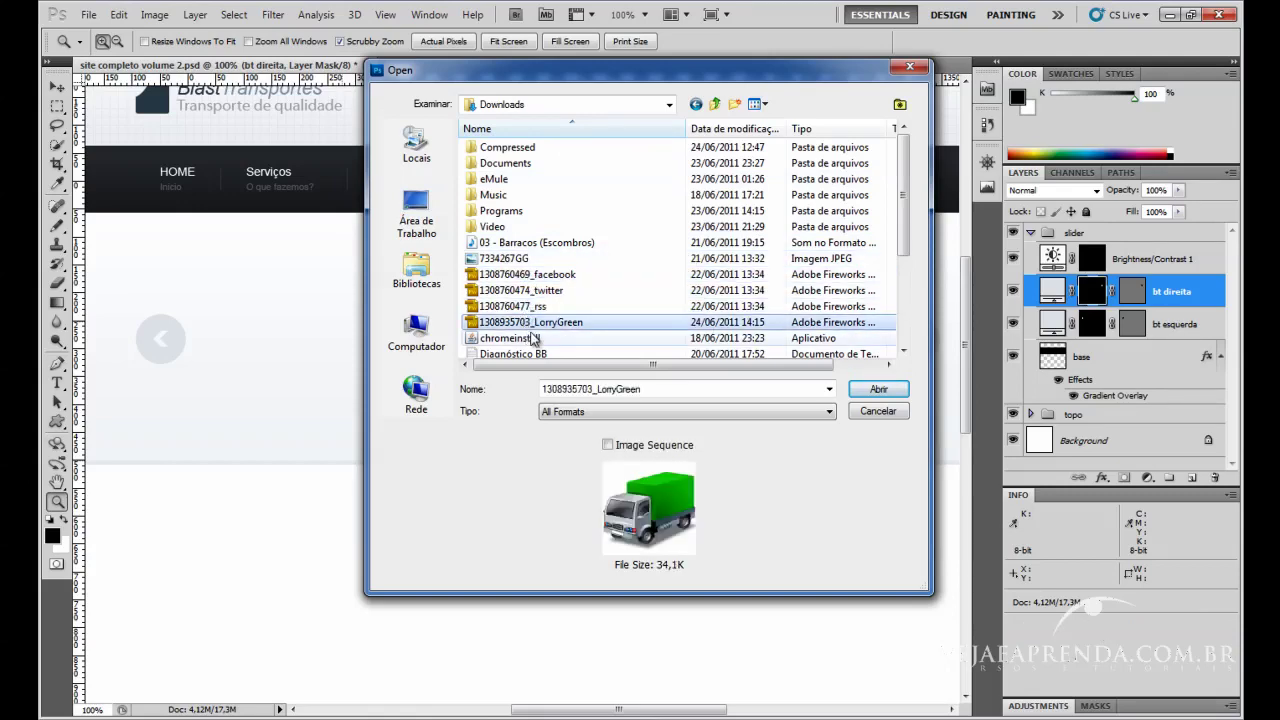
pyautogui.click(901, 393)
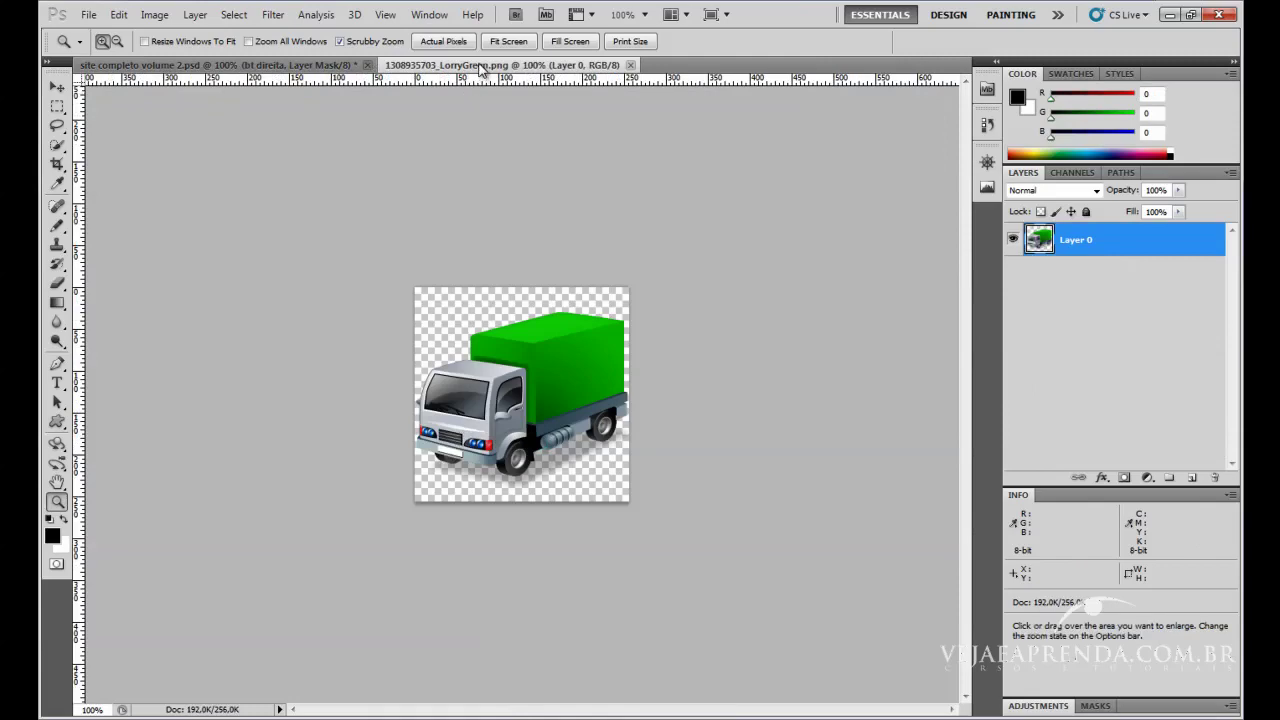
# Copy the green truck from its own window into the slider of the site document and close the truck image.
pyautogui.moveTo(480, 68); pyautogui.dragTo(508, 161)
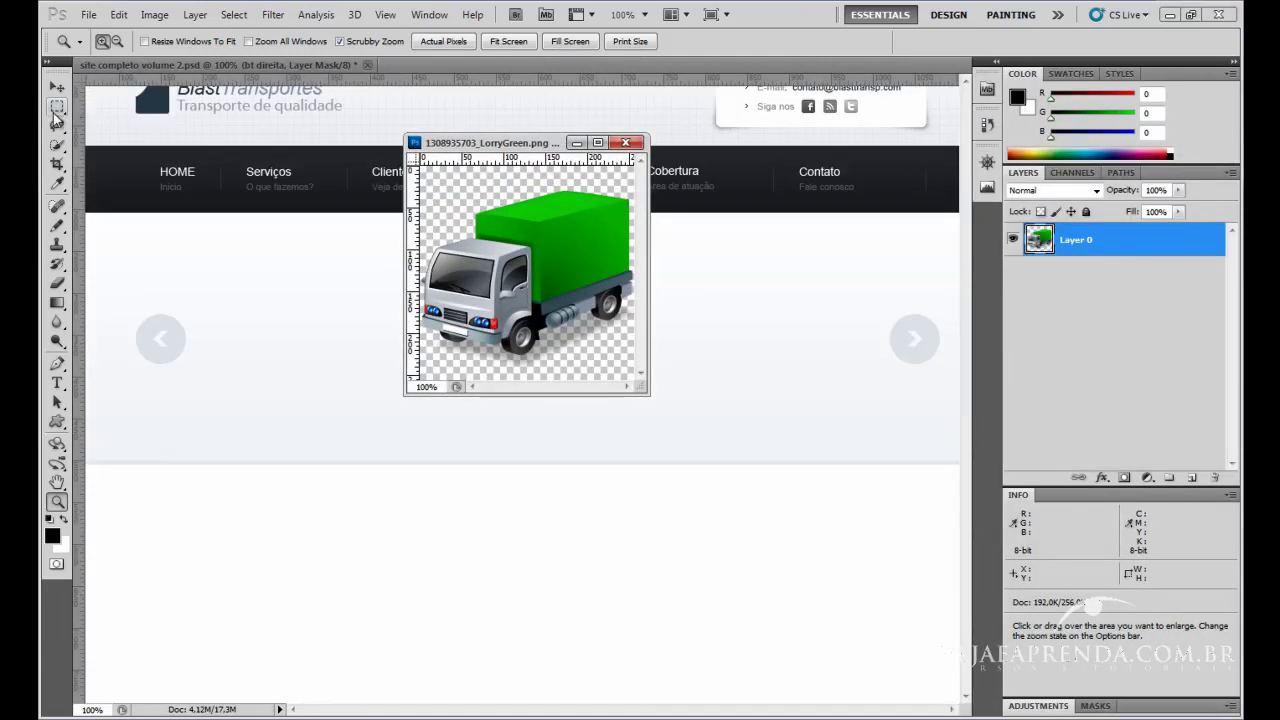
pyautogui.click(57, 87)
pyautogui.moveTo(495, 290); pyautogui.dragTo(299, 353)
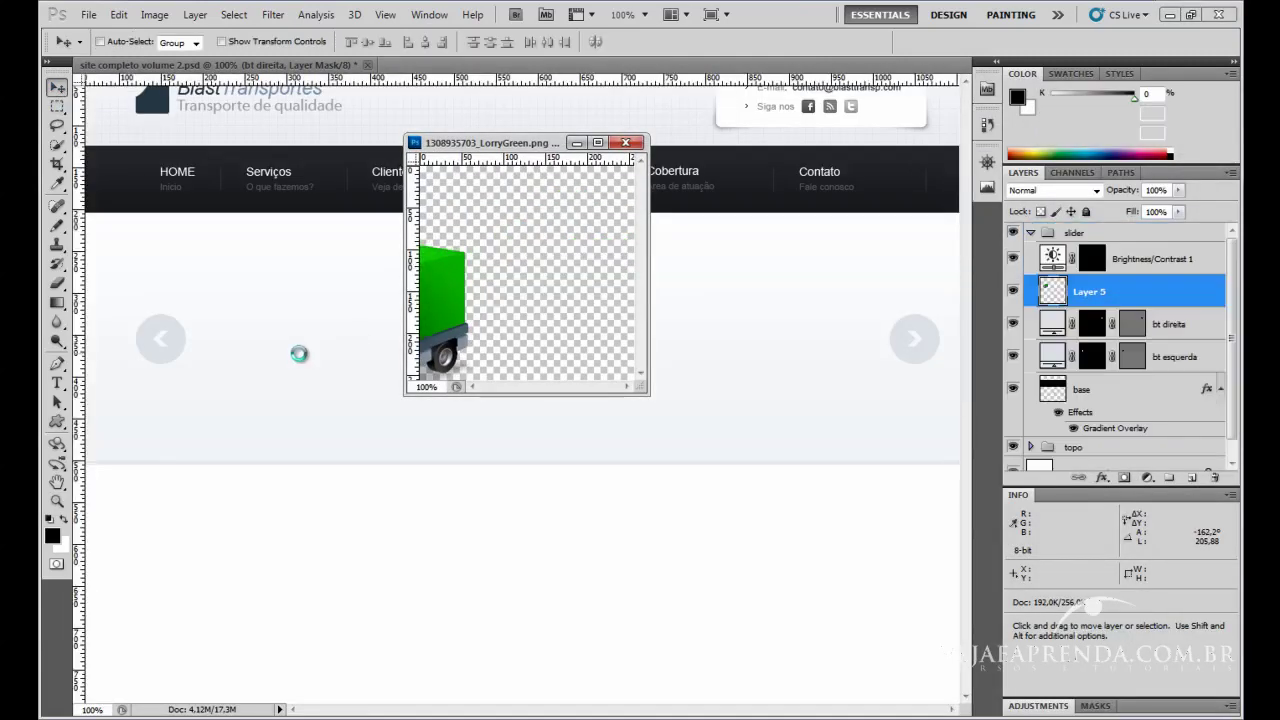
pyautogui.click(625, 142)
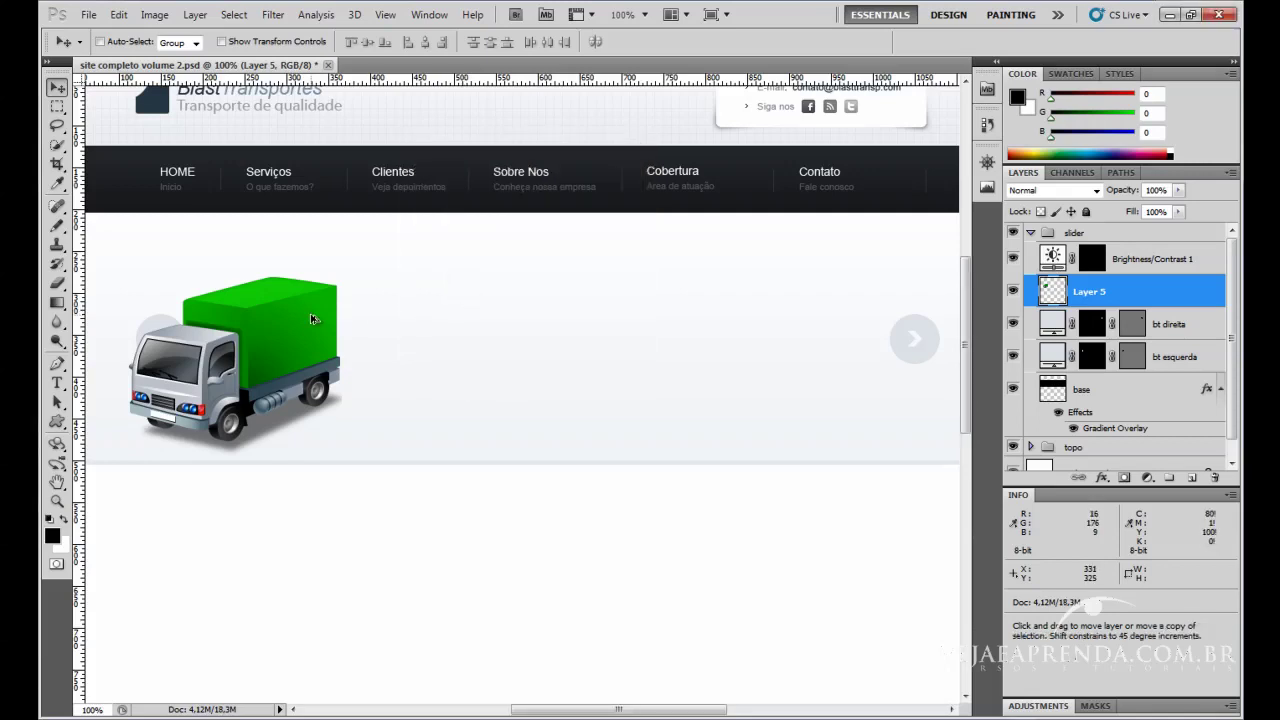
# Position the truck beside the left arrow button in the slider and scale it down proportionally.
pyautogui.moveTo(310, 320); pyautogui.dragTo(472, 300)
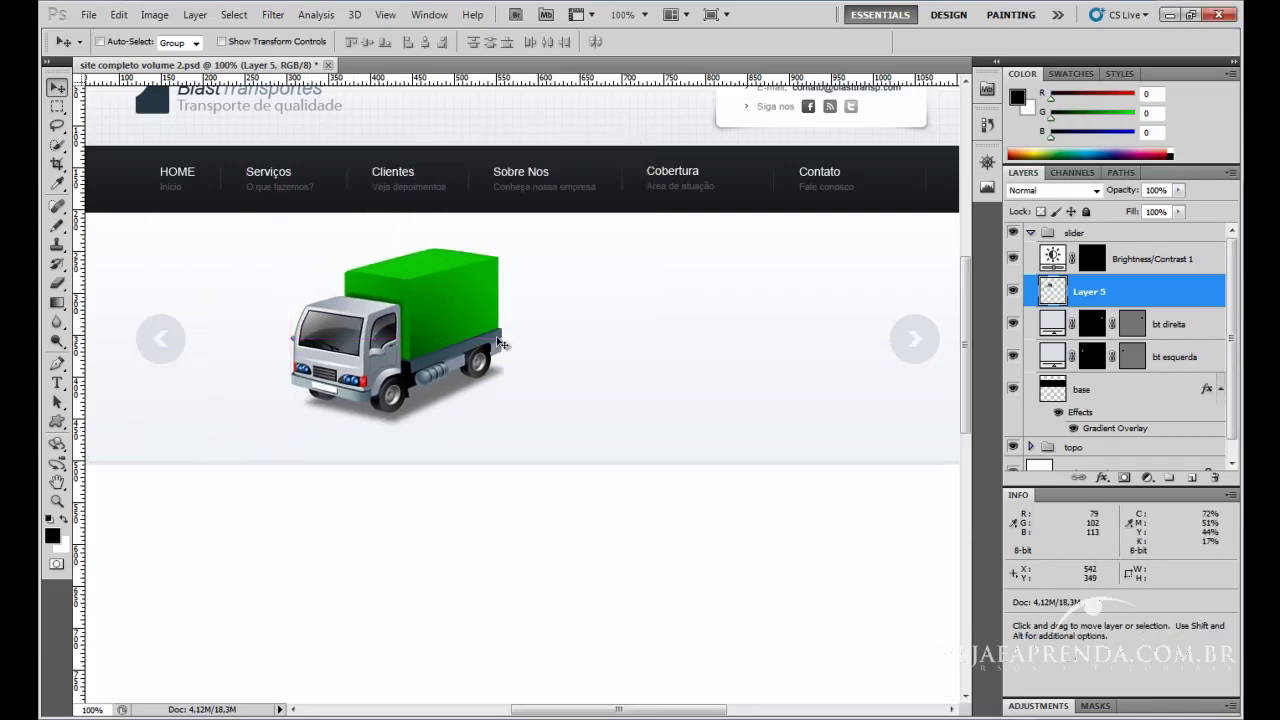
pyautogui.hotkey('ctrl', 't')
pyautogui.moveTo(503, 248); pyautogui.dragTo(383, 296)
pyautogui.press('Return')
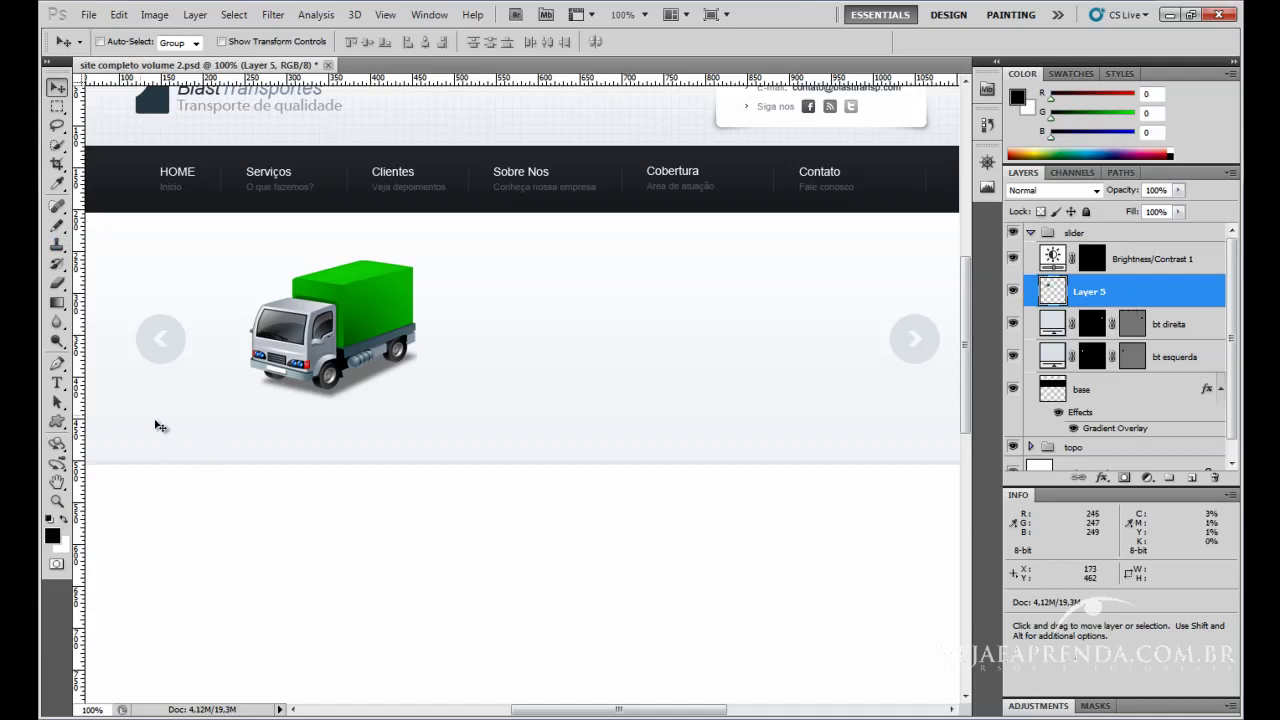
# Add the text "Transporte de qulidad" beside the truck and colour it green #0e9d07 sampled from the truck's cargo box.
pyautogui.click(57, 383)
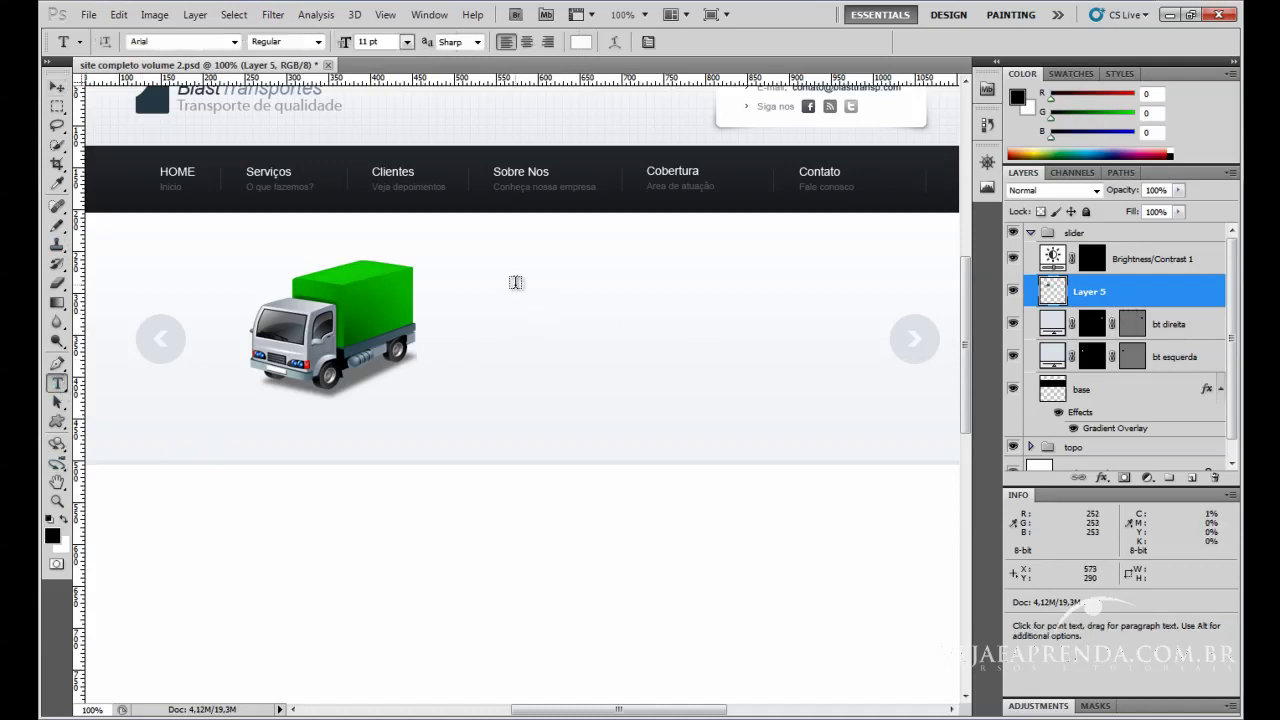
pyautogui.click(515, 283)
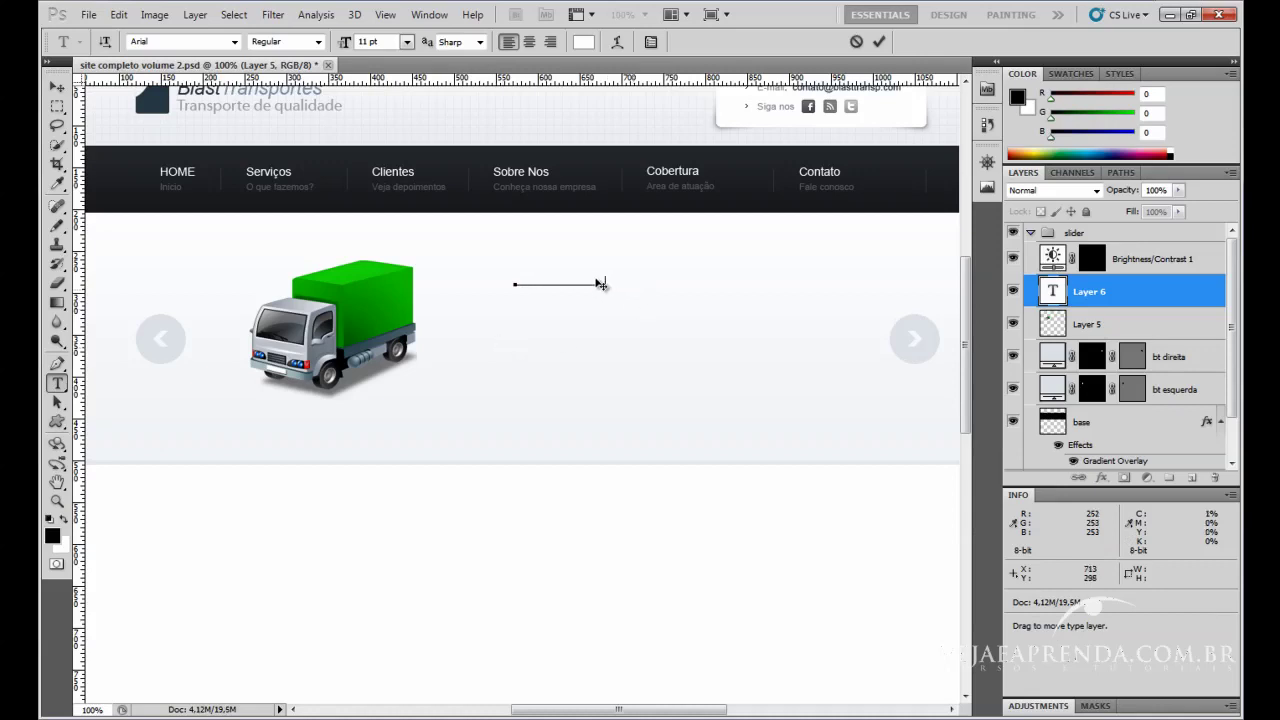
pyautogui.moveTo(606, 283); pyautogui.dragTo(486, 280)
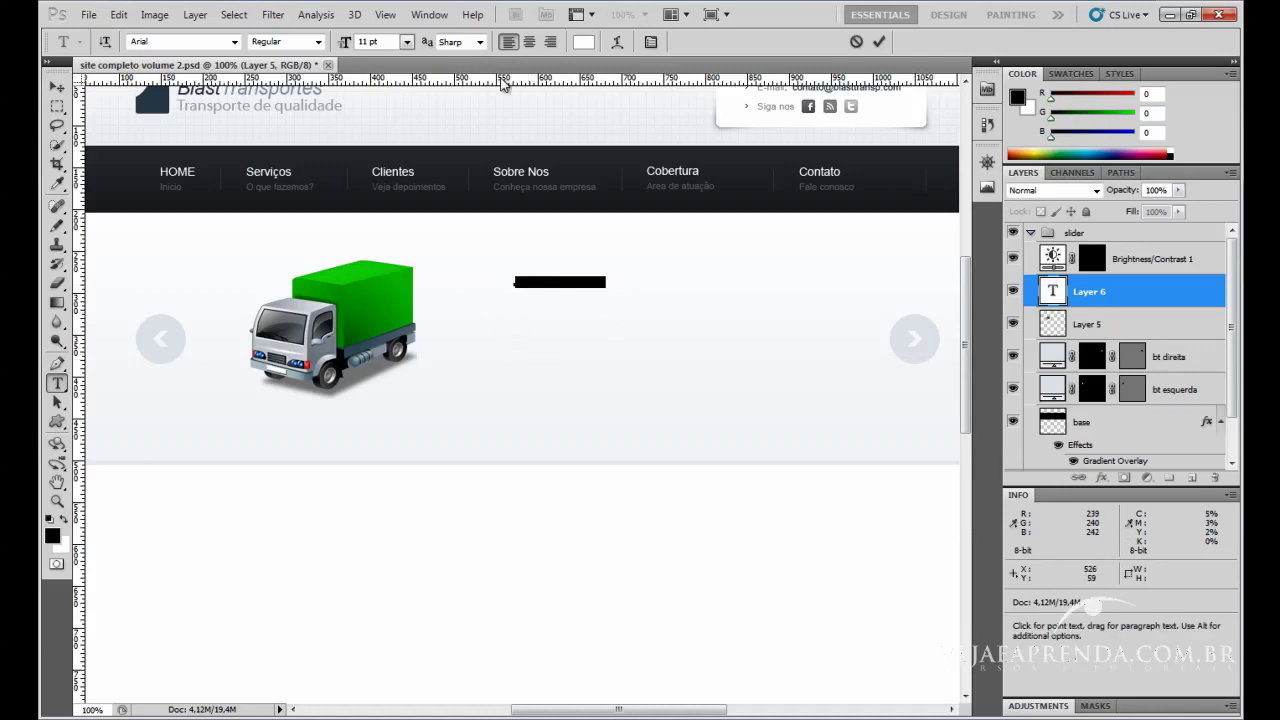
pyautogui.click(583, 41)
pyautogui.click(368, 292)
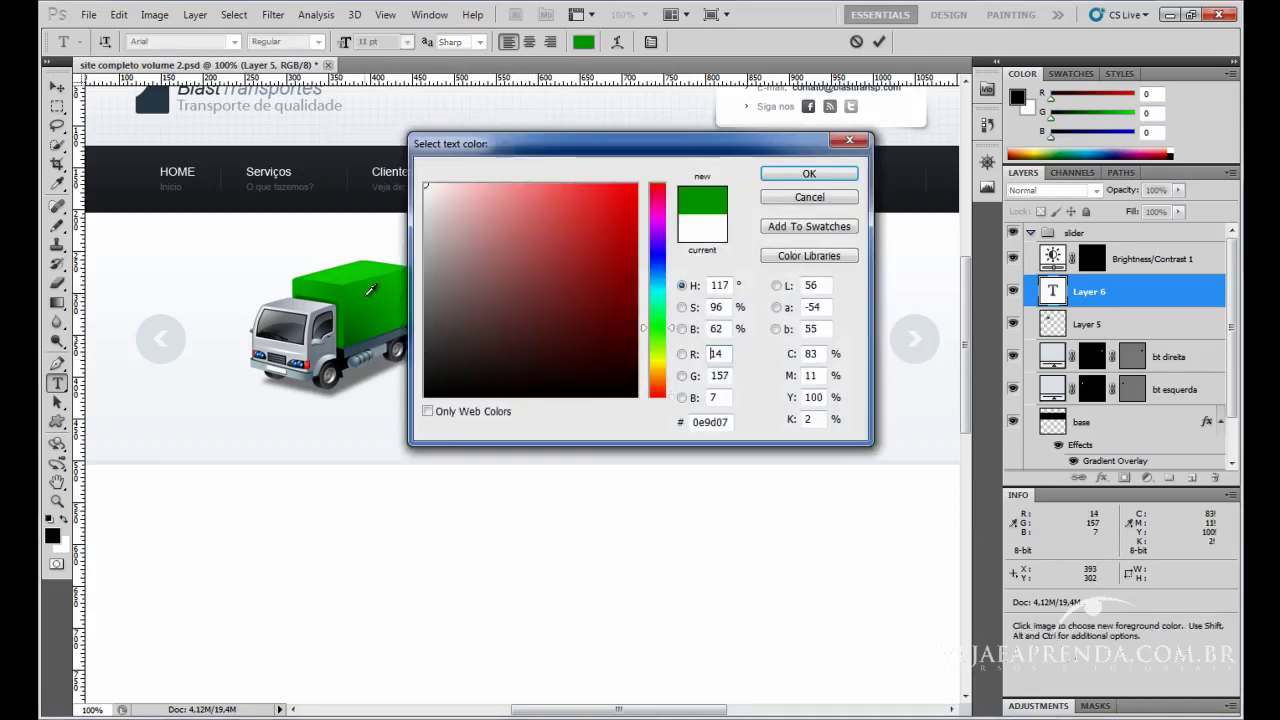
pyautogui.click(792, 174)
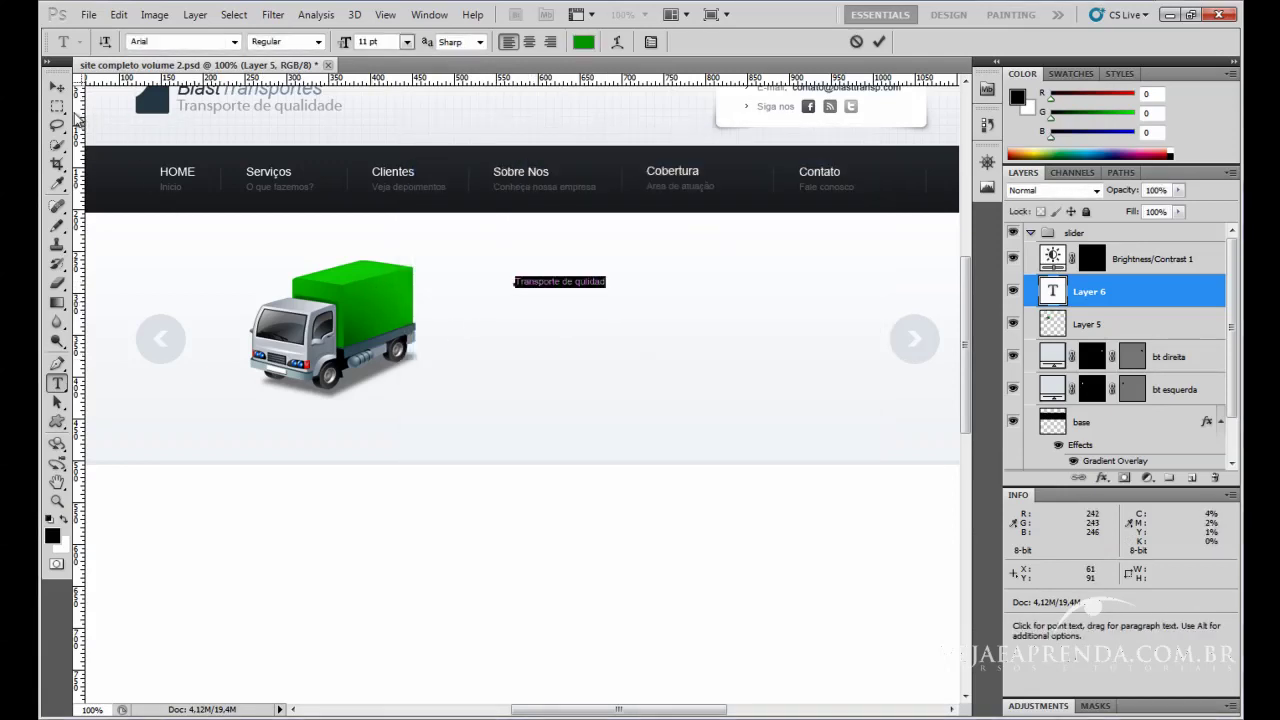
# Scale the green text up proportionally to about 194%.
pyautogui.click(57, 88)
pyautogui.hotkey('ctrl', 't')
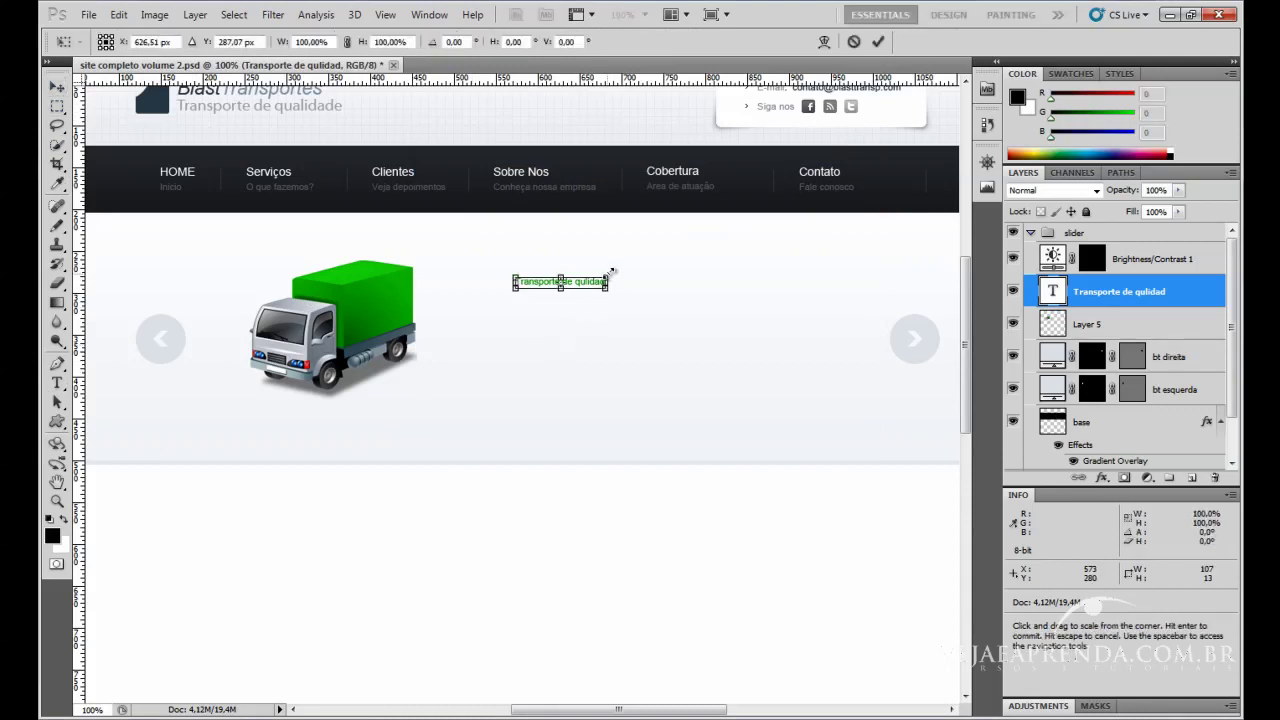
pyautogui.moveTo(611, 270); pyautogui.dragTo(651, 271)
pyautogui.press('Return')
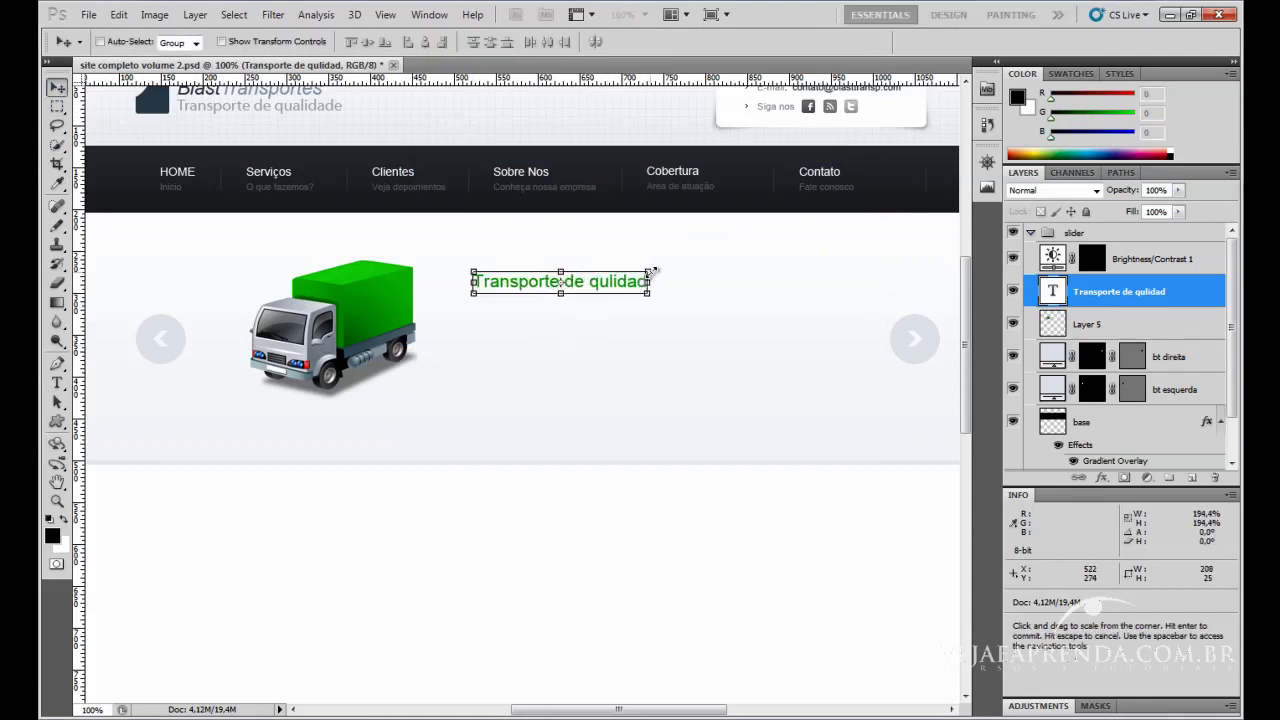
# Extend the green headline over two lines to read "Transporte de qulidade com lojistica" and "moderna equipamentos de alta tecnologia.".
pyautogui.press('t')
pyautogui.click(651, 284)
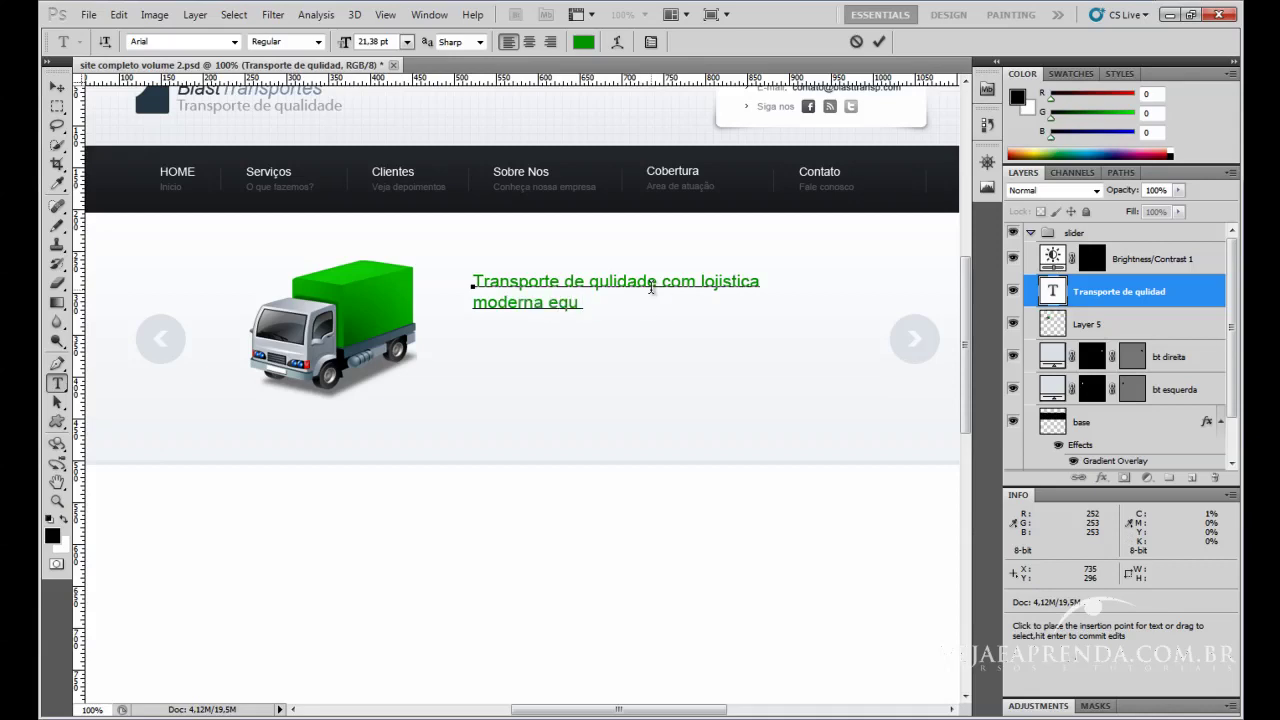
pyautogui.write('ipamentos de alta tecnologia.')
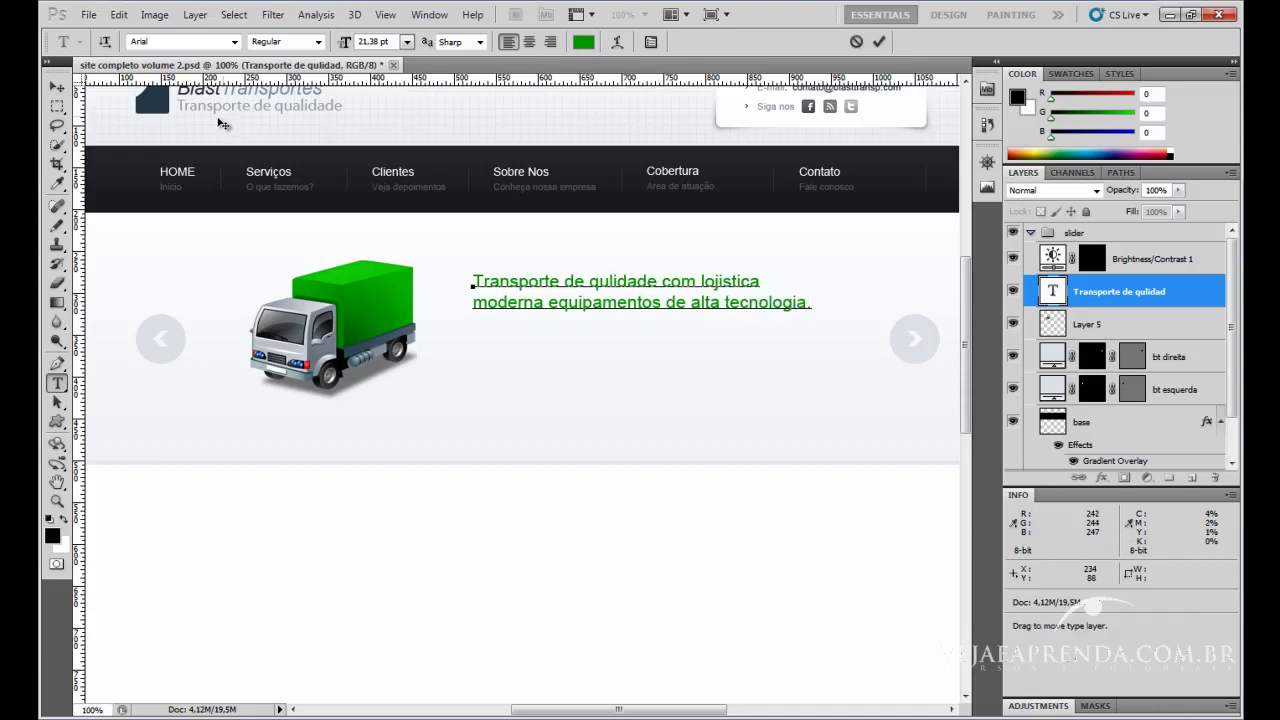
pyautogui.click(57, 87)
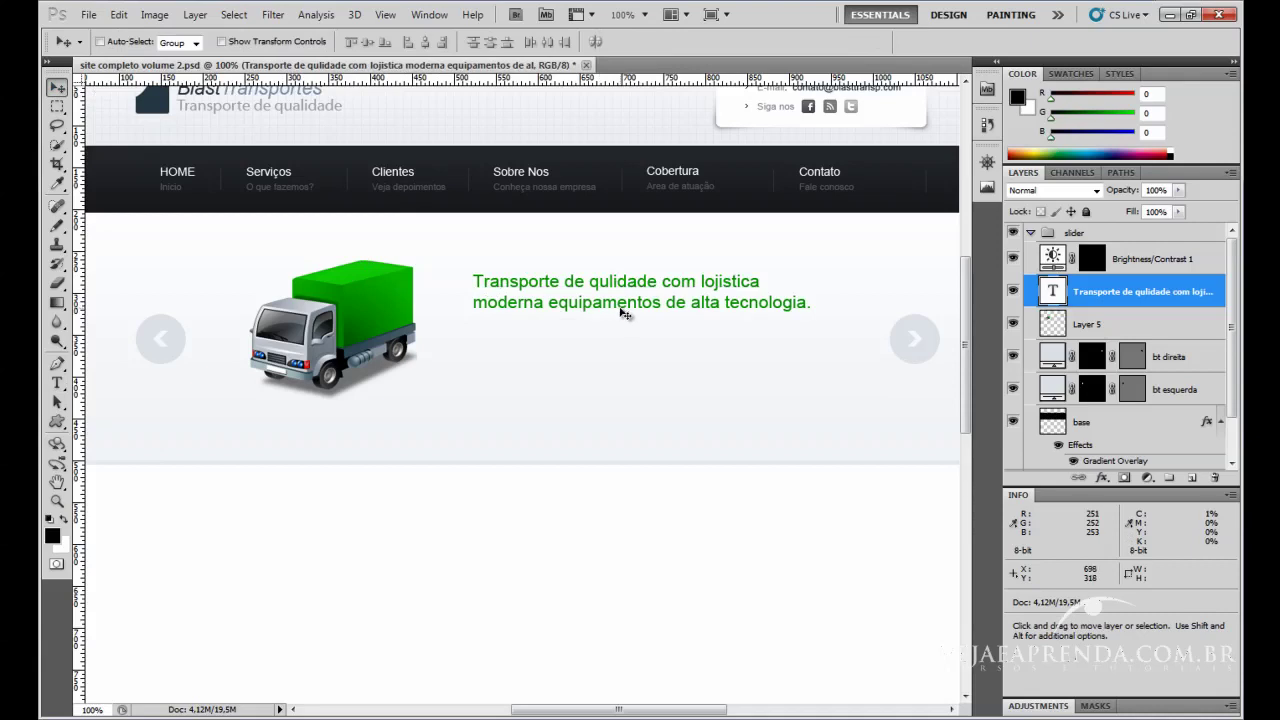
# Move the green headline level with the top of the truck and scale it down slightly to about 20.6 pt.
pyautogui.moveTo(620, 313)
pyautogui.mouseDown()
pyautogui.moveTo(587, 305)
pyautogui.moveTo(641, 301)
pyautogui.mouseUp()
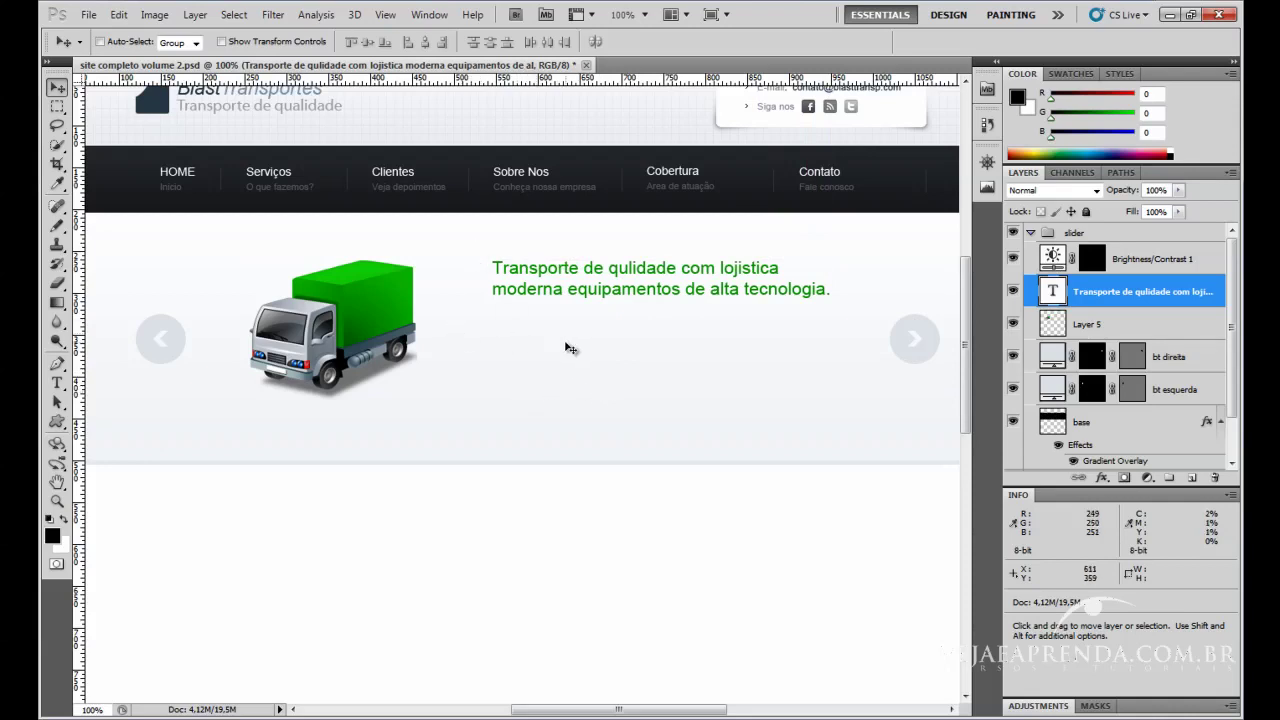
pyautogui.hotkey('ctrl', 't')
pyautogui.moveTo(837, 260); pyautogui.dragTo(833, 262)
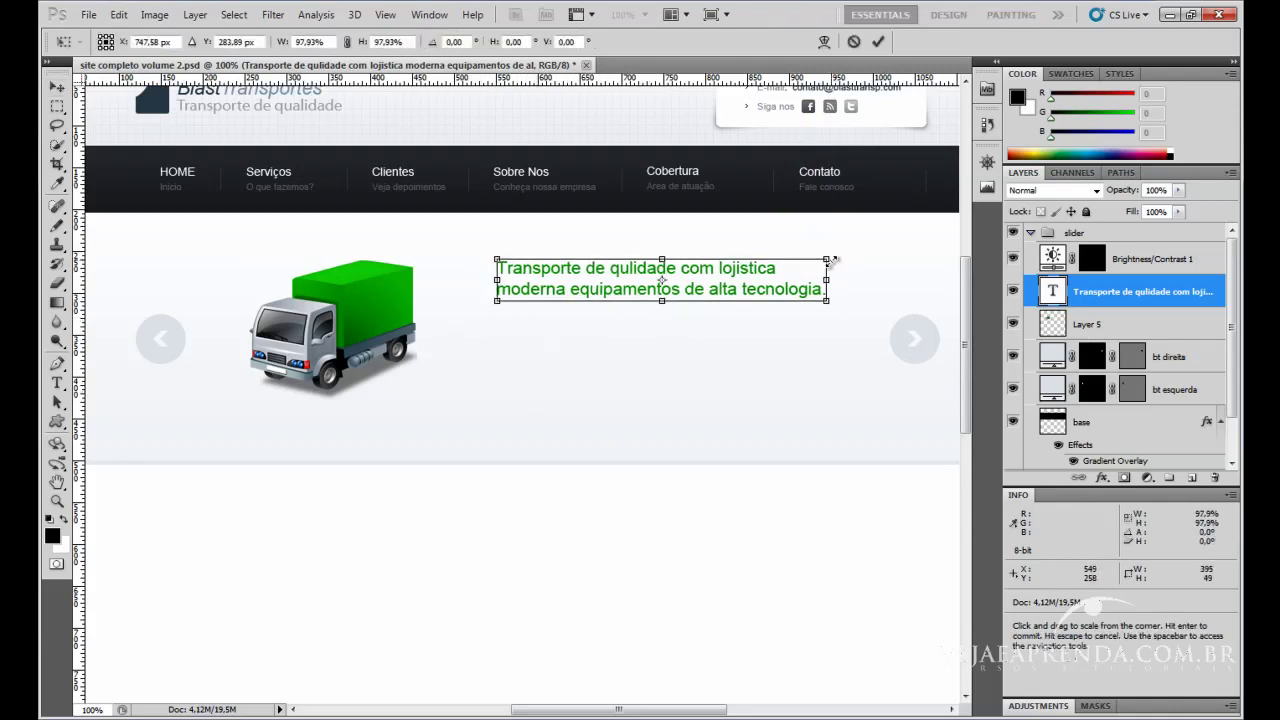
pyautogui.press('Return')
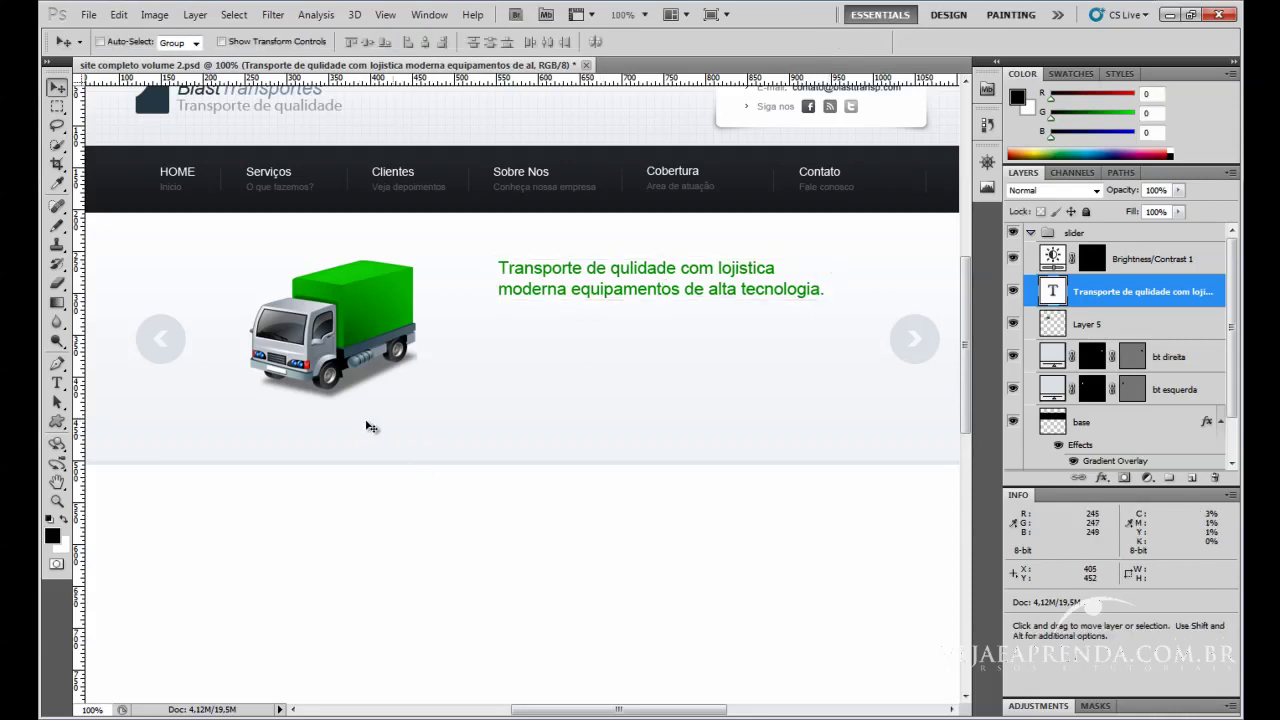
# Add a new text below the headline in near-black #1c1a1a and paste the Lorem ipsum paragraph into it.
pyautogui.moveTo(618, 709); pyautogui.dragTo(630, 709)
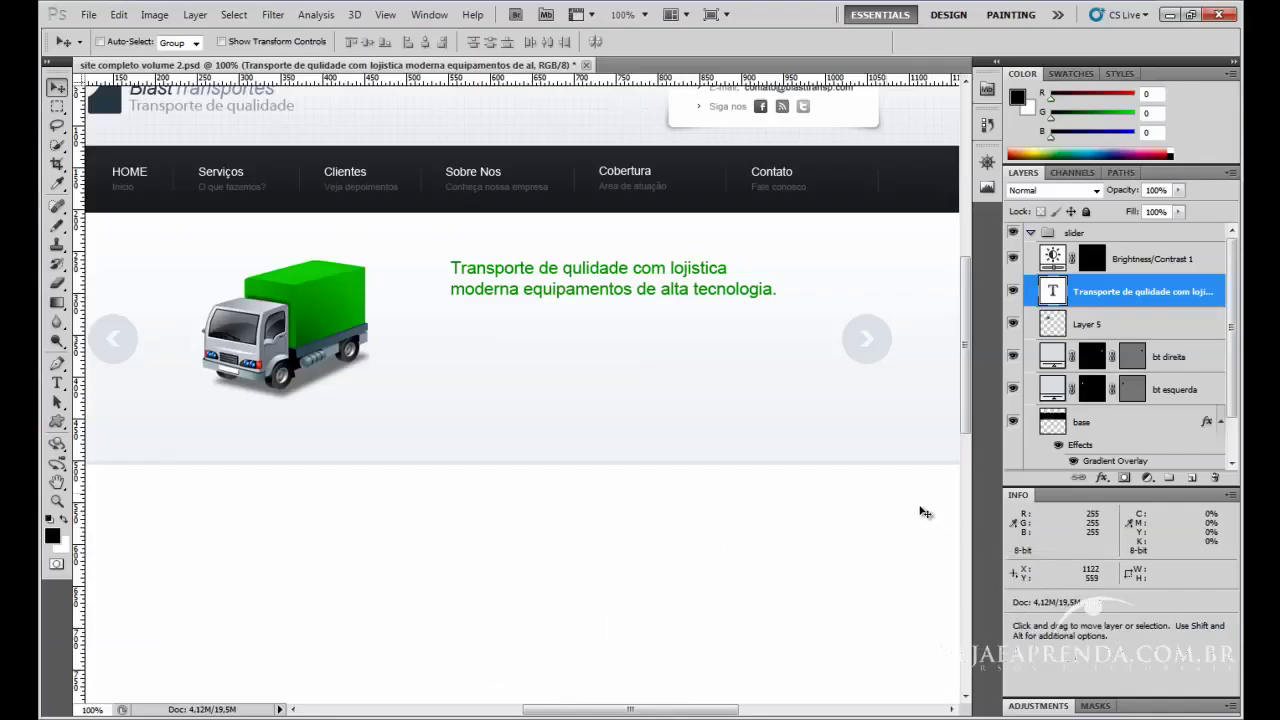
pyautogui.click(57, 383)
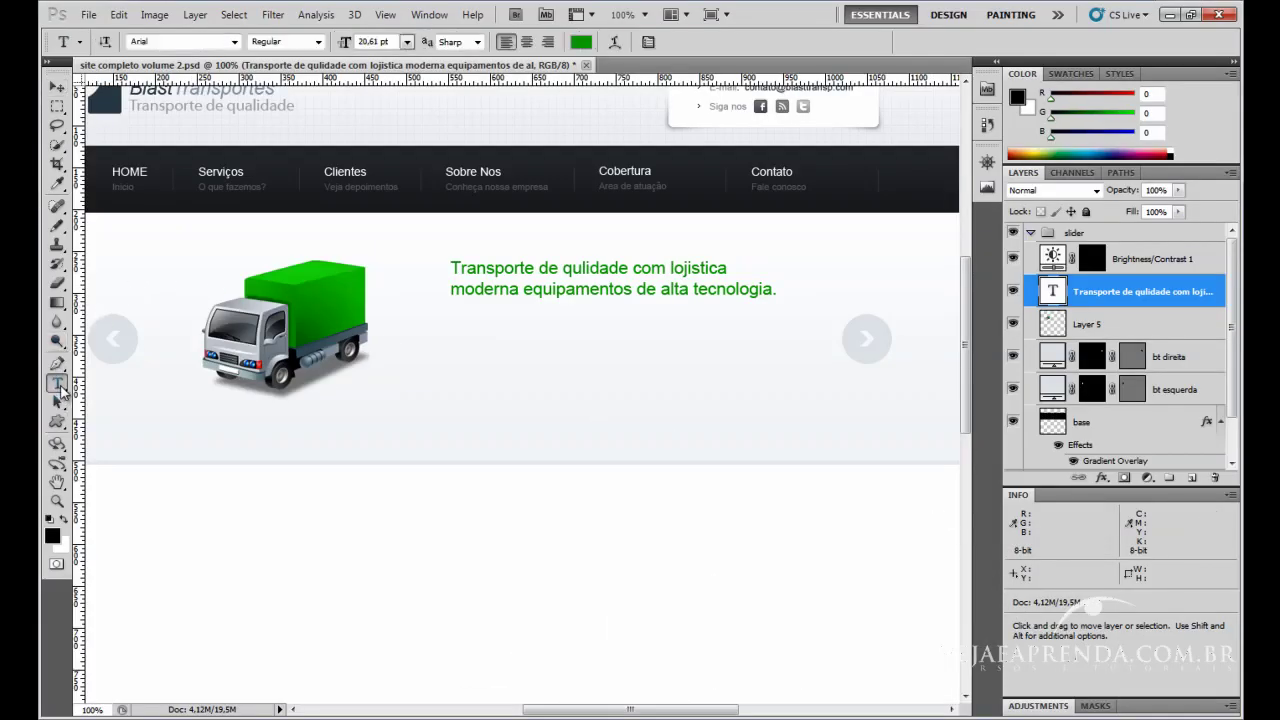
pyautogui.click(449, 327)
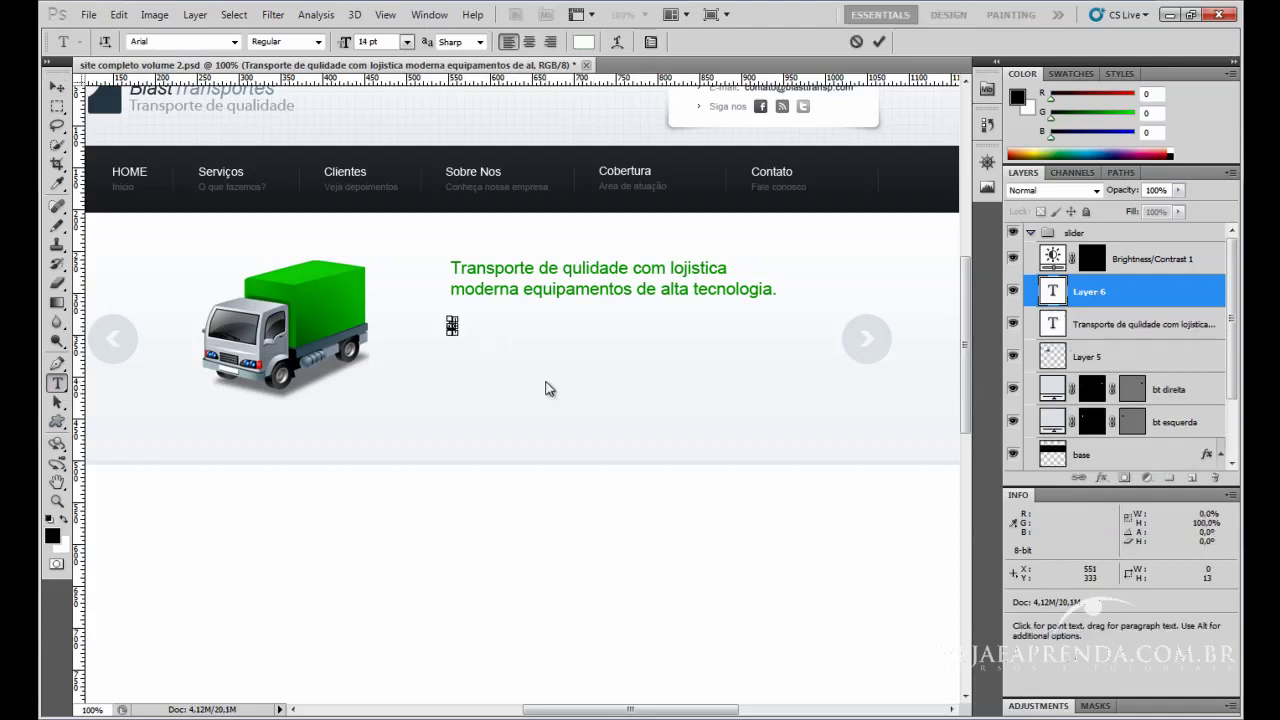
pyautogui.write('Sa')
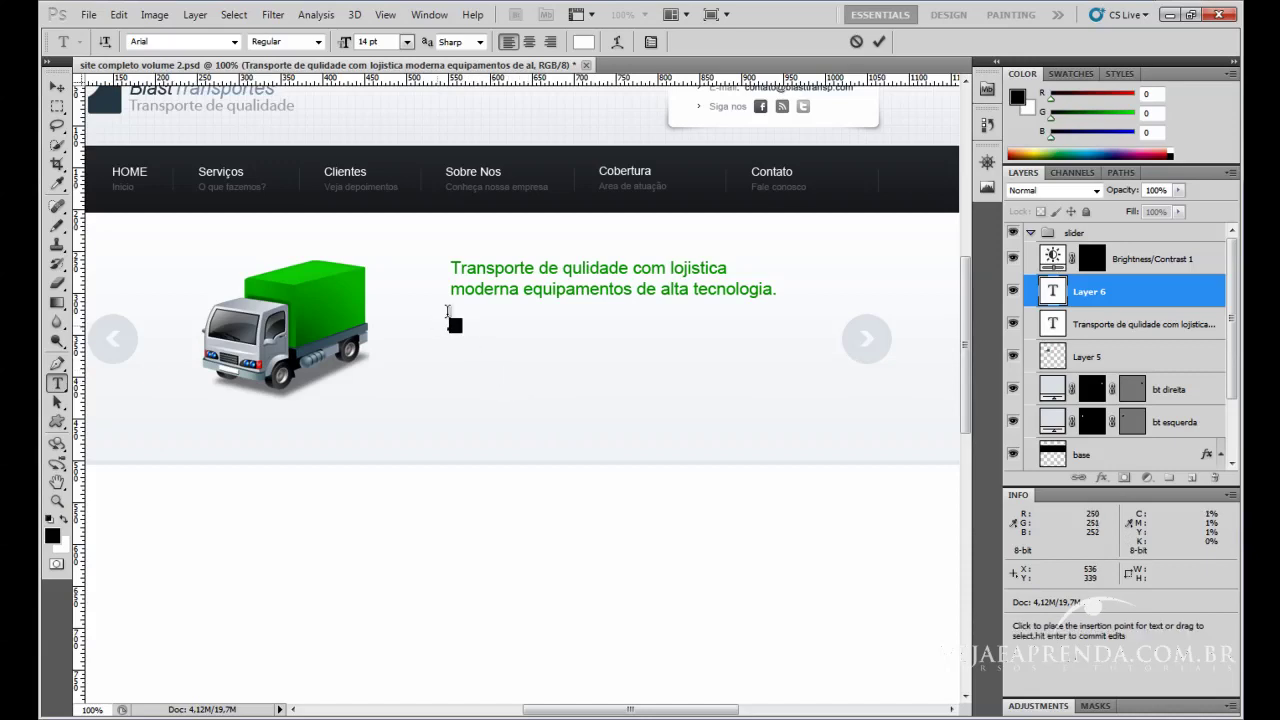
pyautogui.click(583, 41)
pyautogui.moveTo(514, 237); pyautogui.dragTo(441, 370)
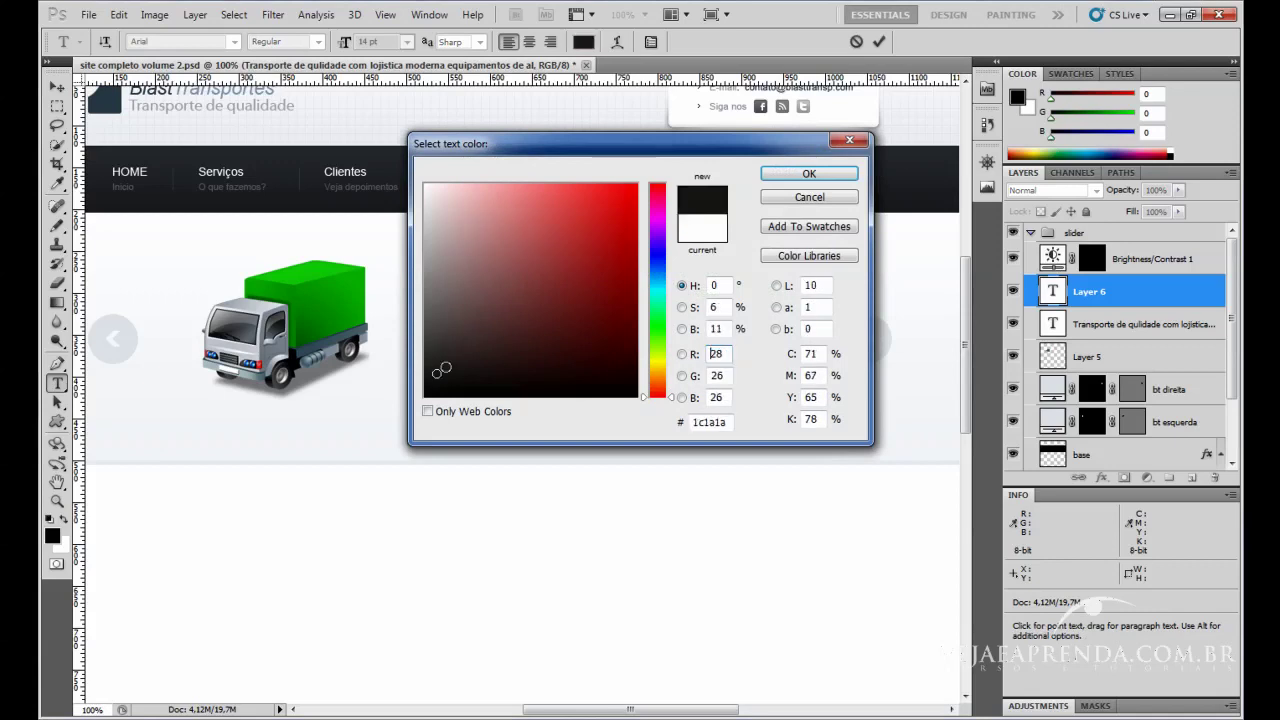
pyautogui.click(812, 176)
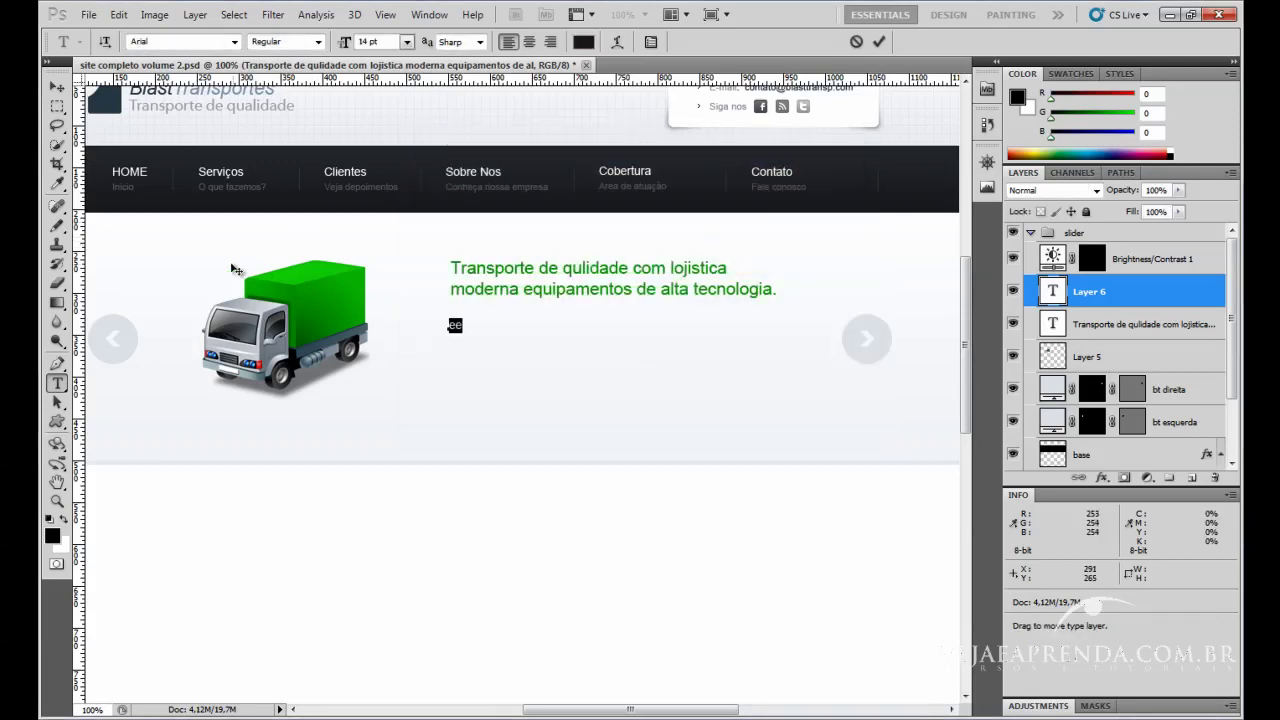
pyautogui.hotkey('ctrl', 'v')
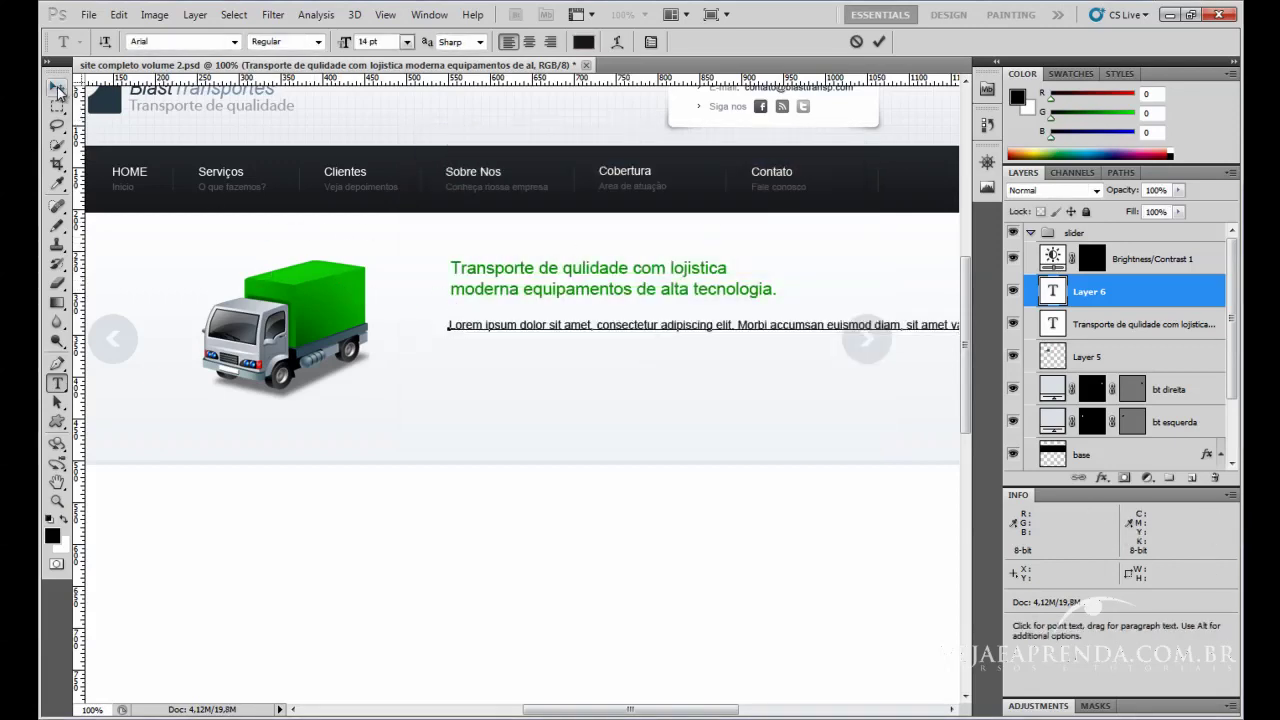
# Shift the Lorem ipsum text toward the truck and break it into six lines, starting new ones at "Morbi", "Nulla", "enim", "Phasellus" and "Proin".
pyautogui.click(57, 90)
pyautogui.moveTo(486, 337); pyautogui.dragTo(407, 354)
pyautogui.press('t')
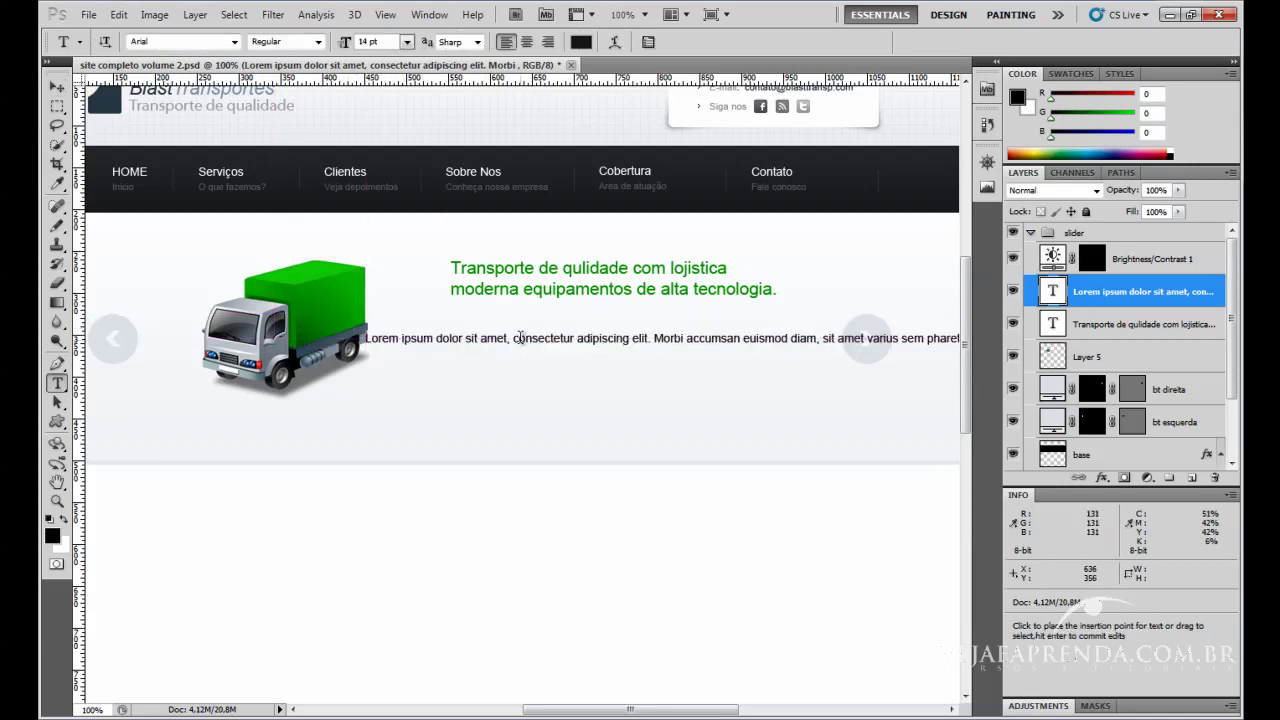
pyautogui.click(655, 339)
pyautogui.press('Return')
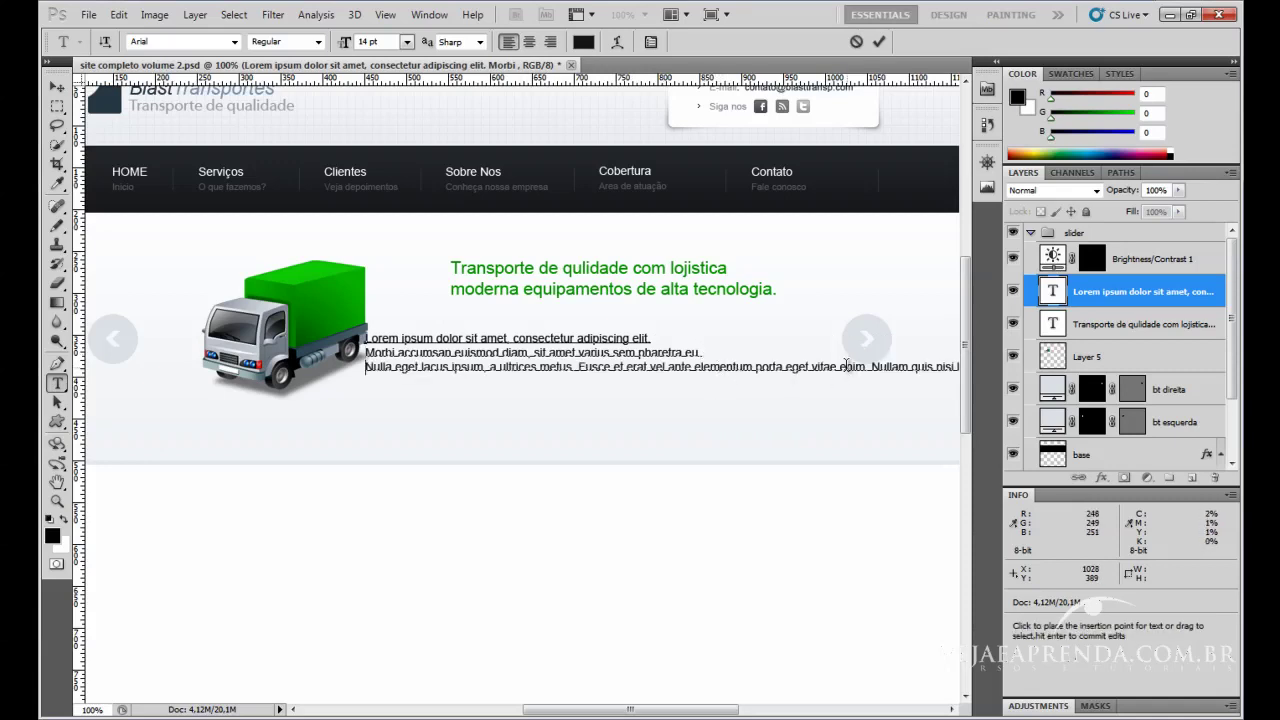
pyautogui.click(841, 366)
pyautogui.press('Return')
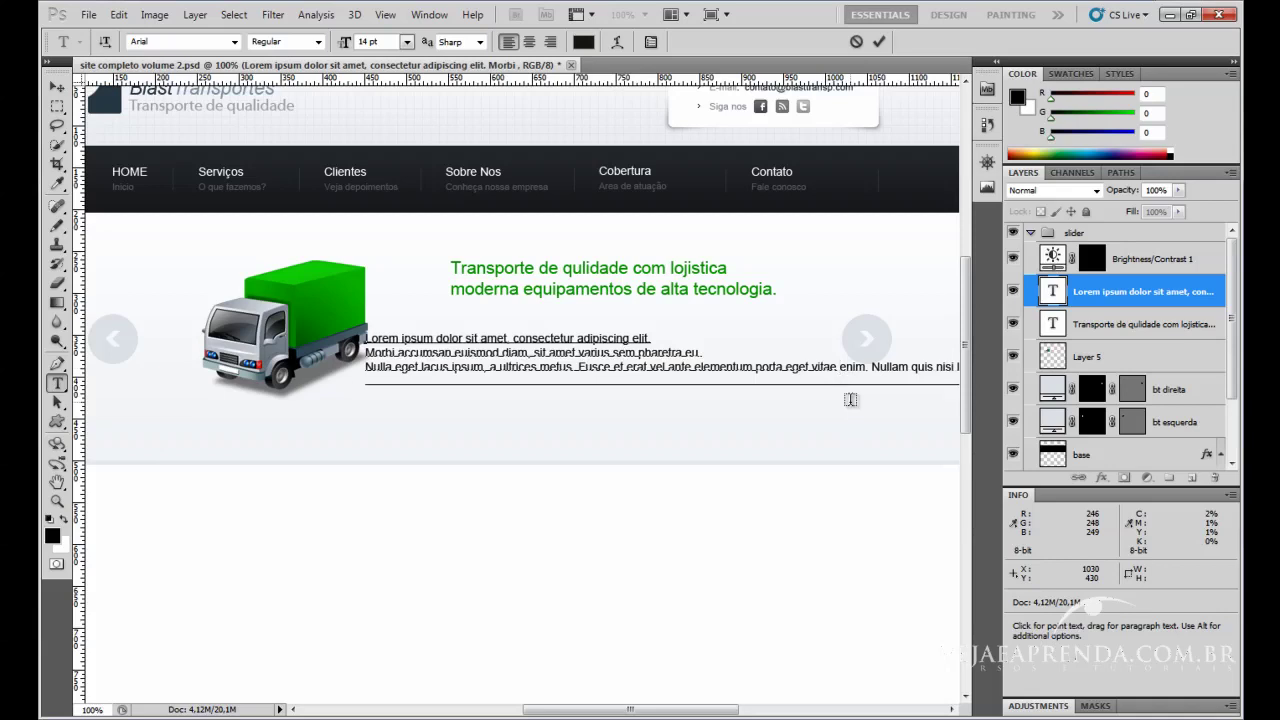
pyautogui.click(925, 385)
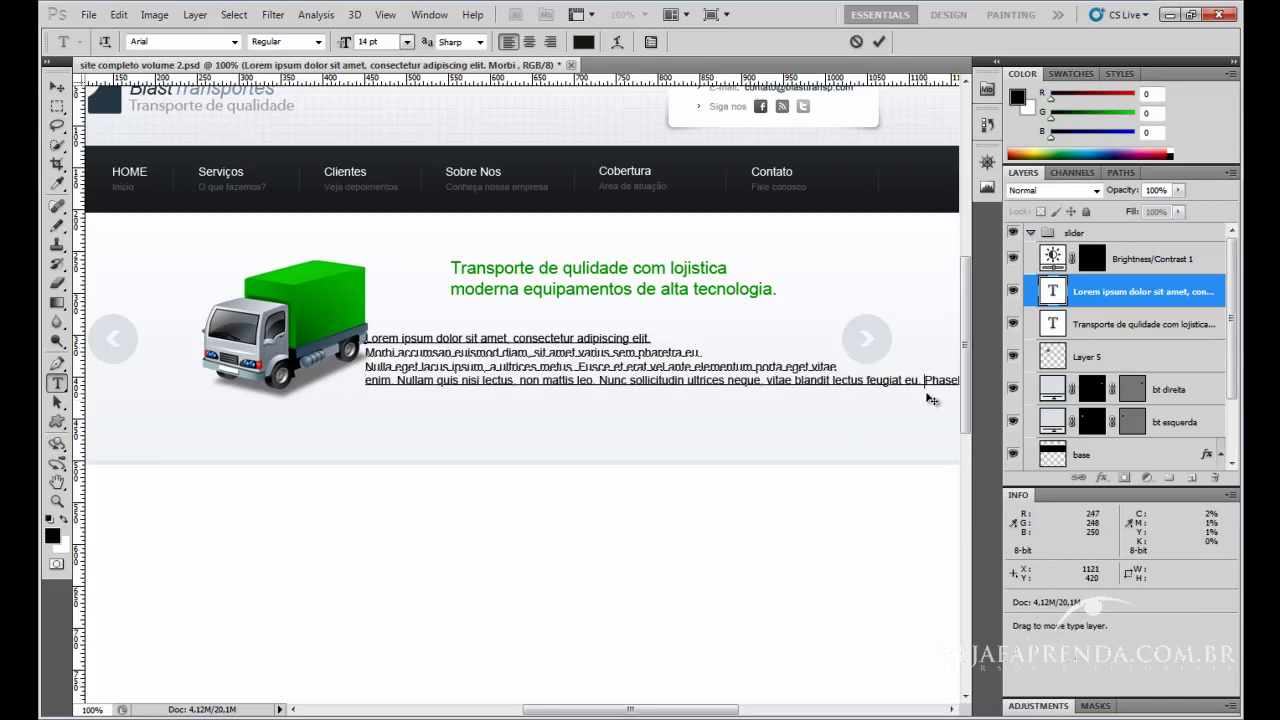
pyautogui.press('Return')
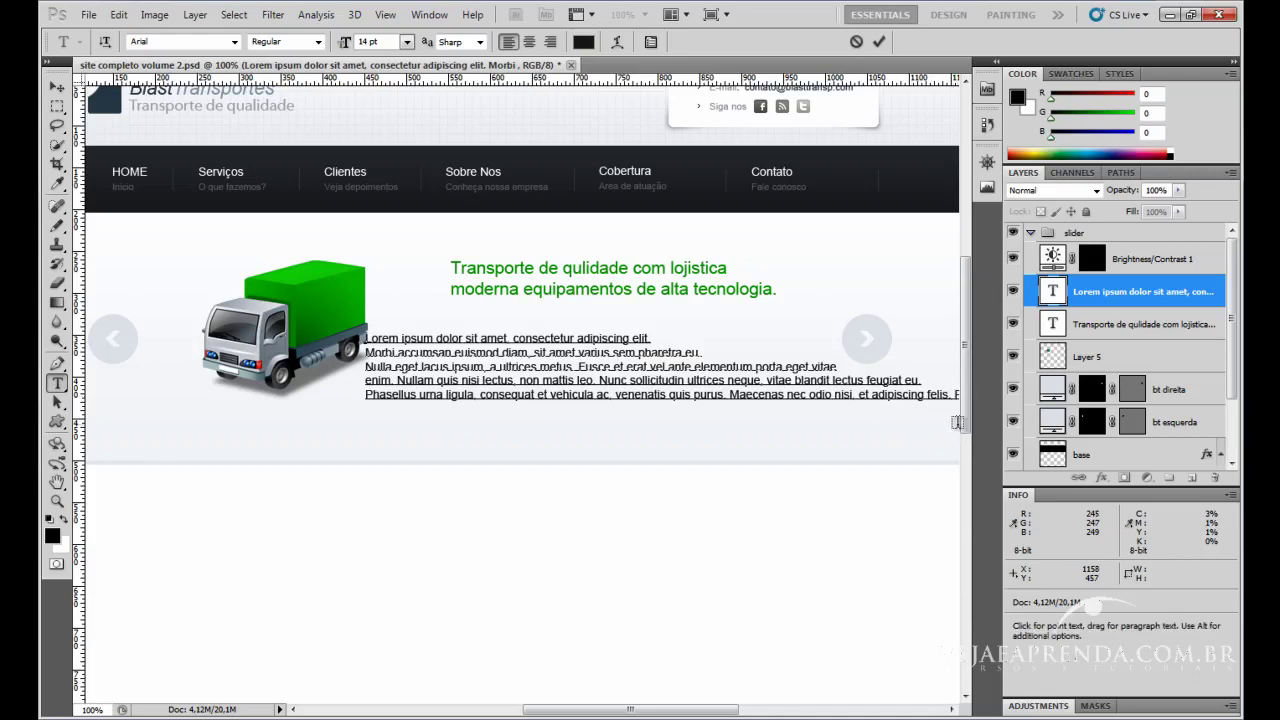
pyautogui.click(957, 423)
pyautogui.press('Return')
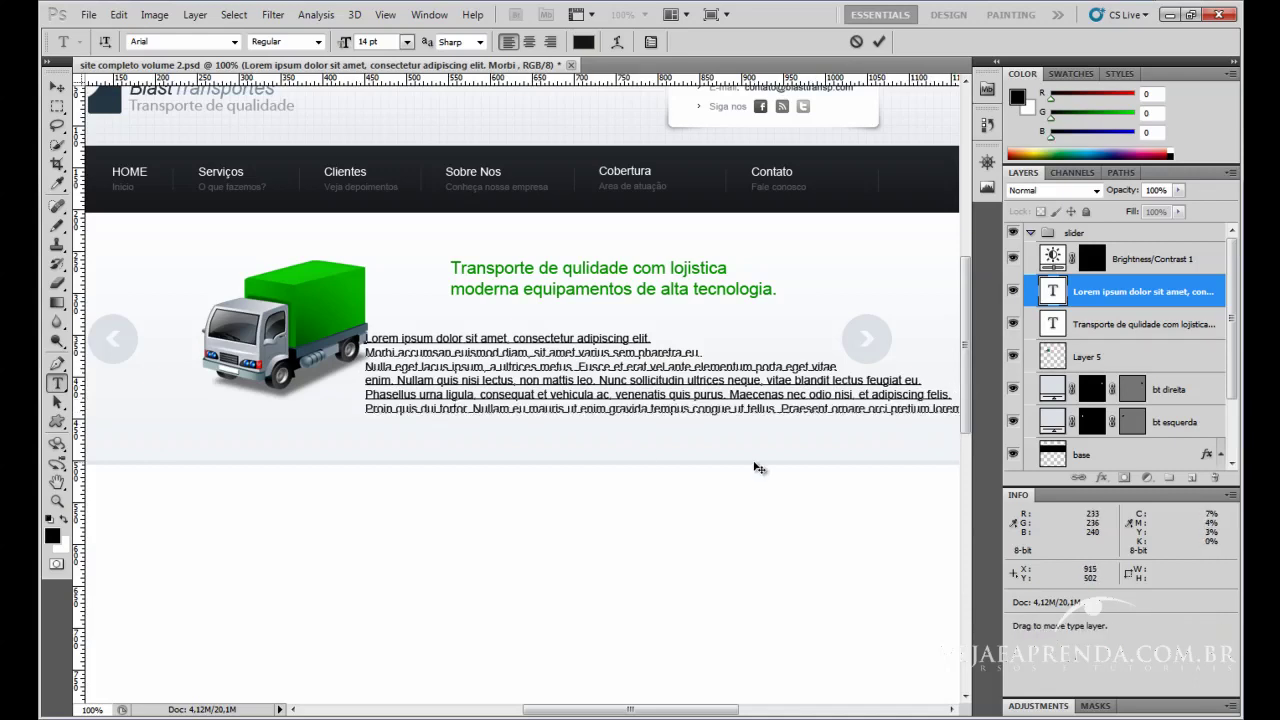
pyautogui.click(57, 87)
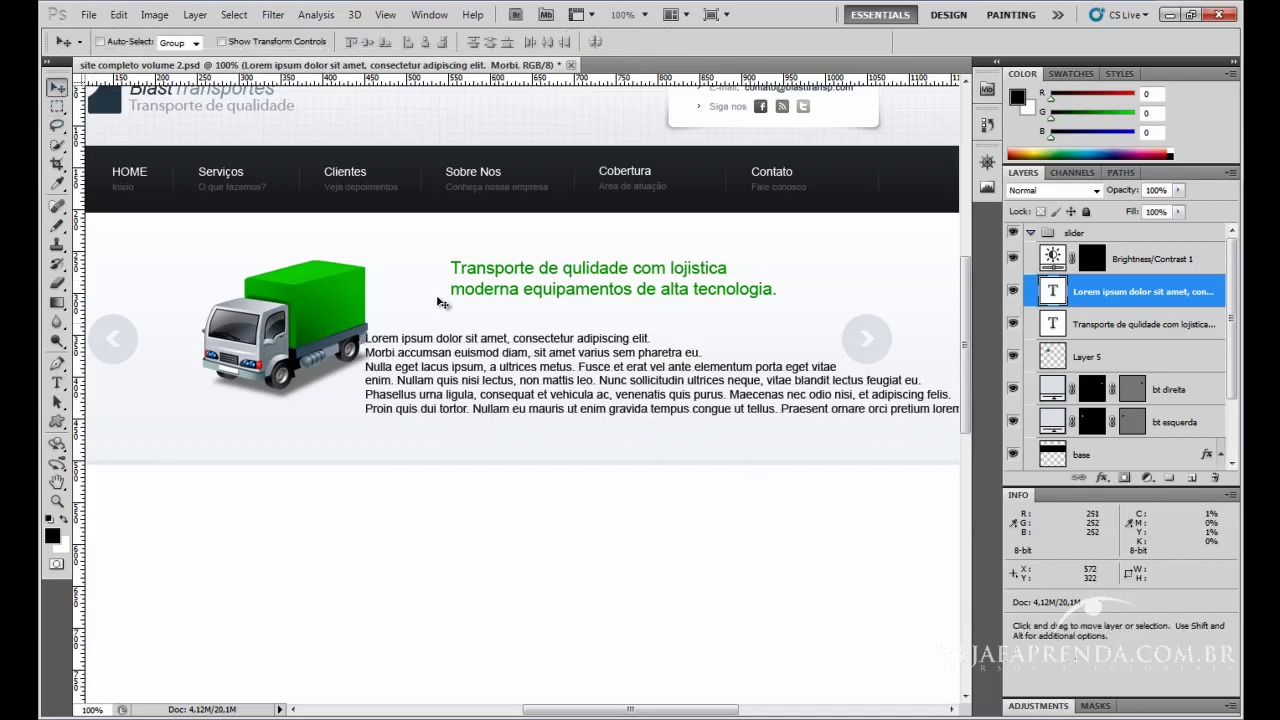
# Place the Lorem ipsum paragraph under the headline and scale it down proportionally to about 416 px wide.
pyautogui.click(712, 417)
pyautogui.moveTo(366, 333); pyautogui.dragTo(497, 335)
pyautogui.press('Return')
pyautogui.hotkey('ctrl', 't')
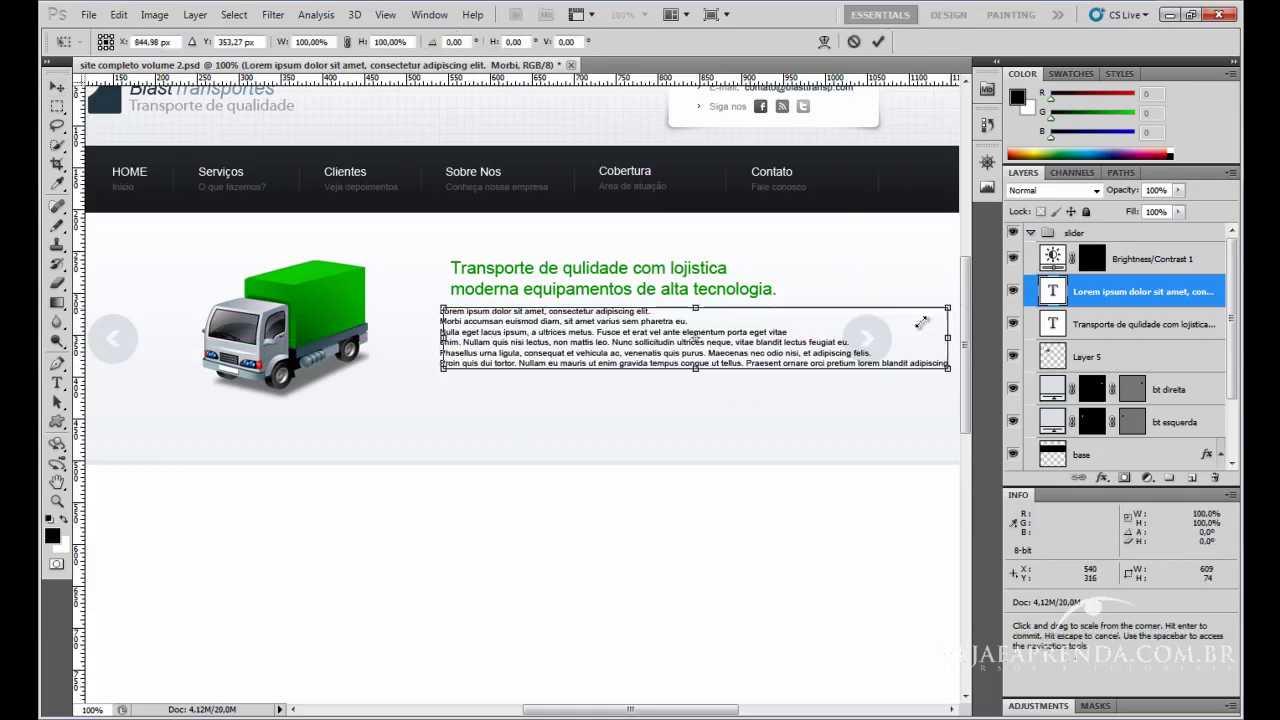
pyautogui.moveTo(950, 339); pyautogui.dragTo(872, 338)
pyautogui.press('Return')
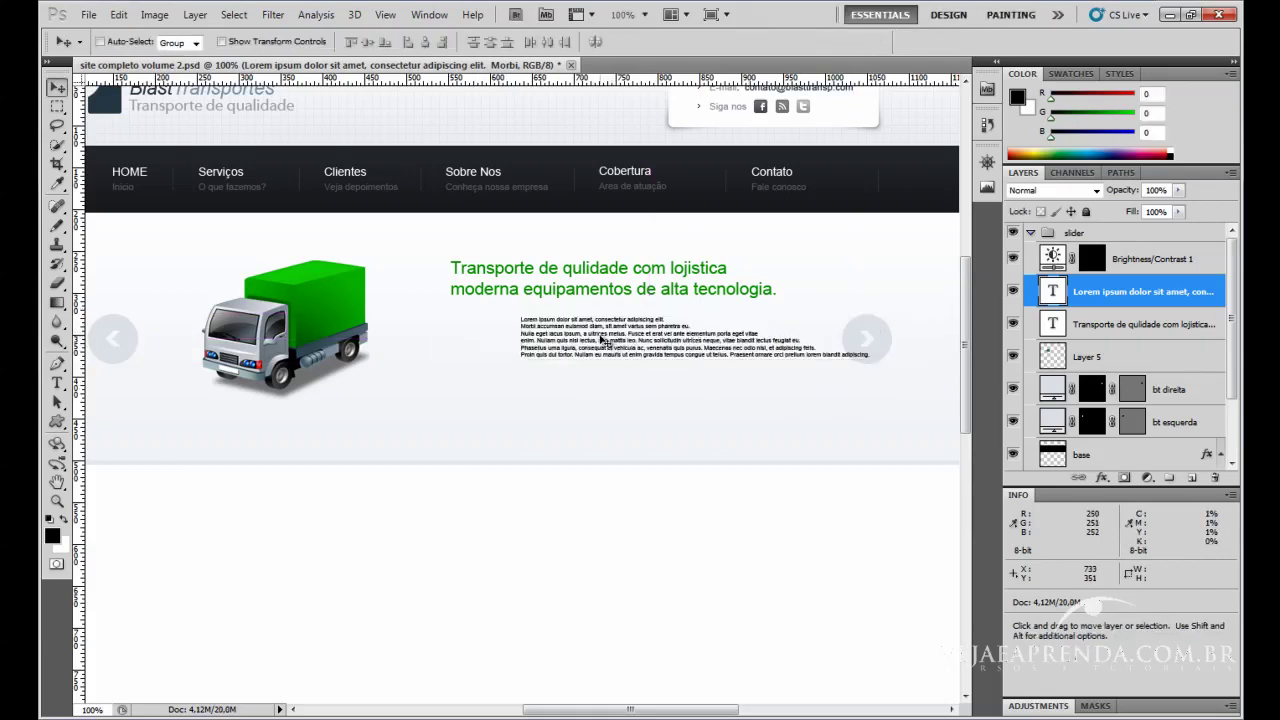
# Move the green headline and the Lorem ipsum paragraph closer to the truck with their starting edges aligned.
pyautogui.moveTo(603, 341); pyautogui.dragTo(521, 331)
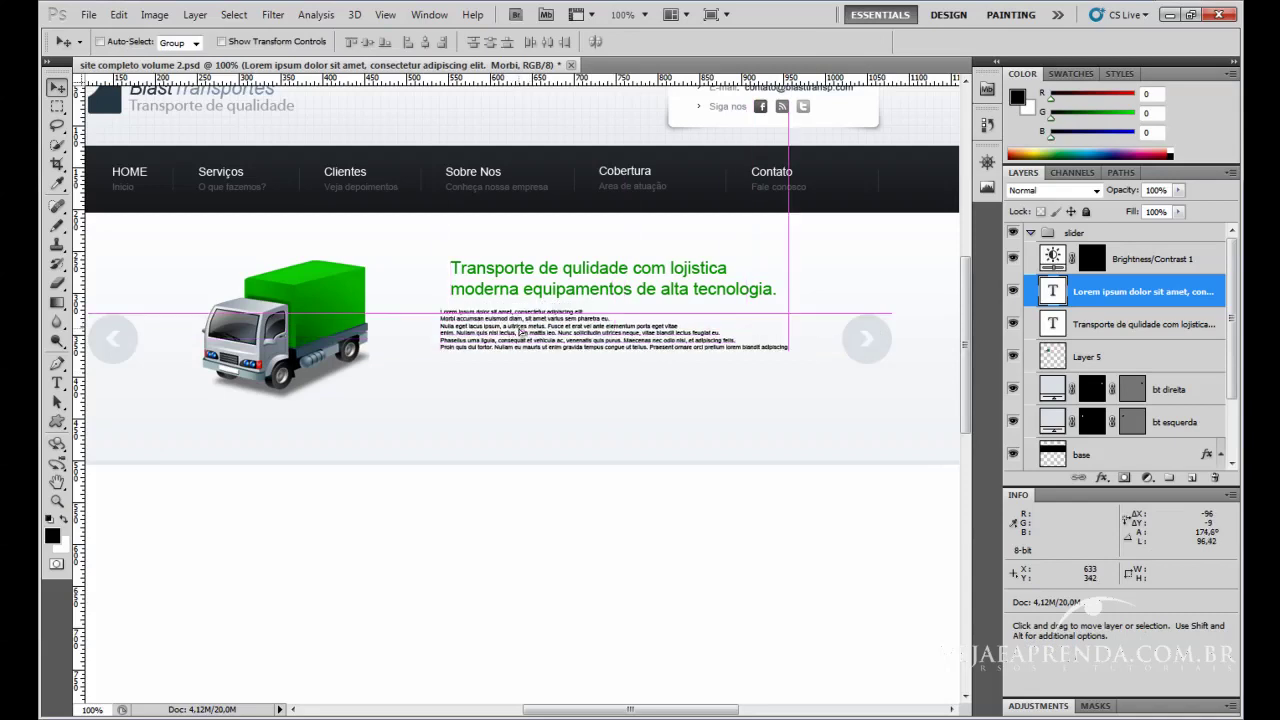
pyautogui.moveTo(494, 274); pyautogui.dragTo(438, 270)
pyautogui.moveTo(465, 332); pyautogui.dragTo(419, 328)
# Enlarge the Lorem ipsum paragraph proportionally to about 120%, keeping its starting edge under the headline.
pyautogui.hotkey('ctrl', 't')
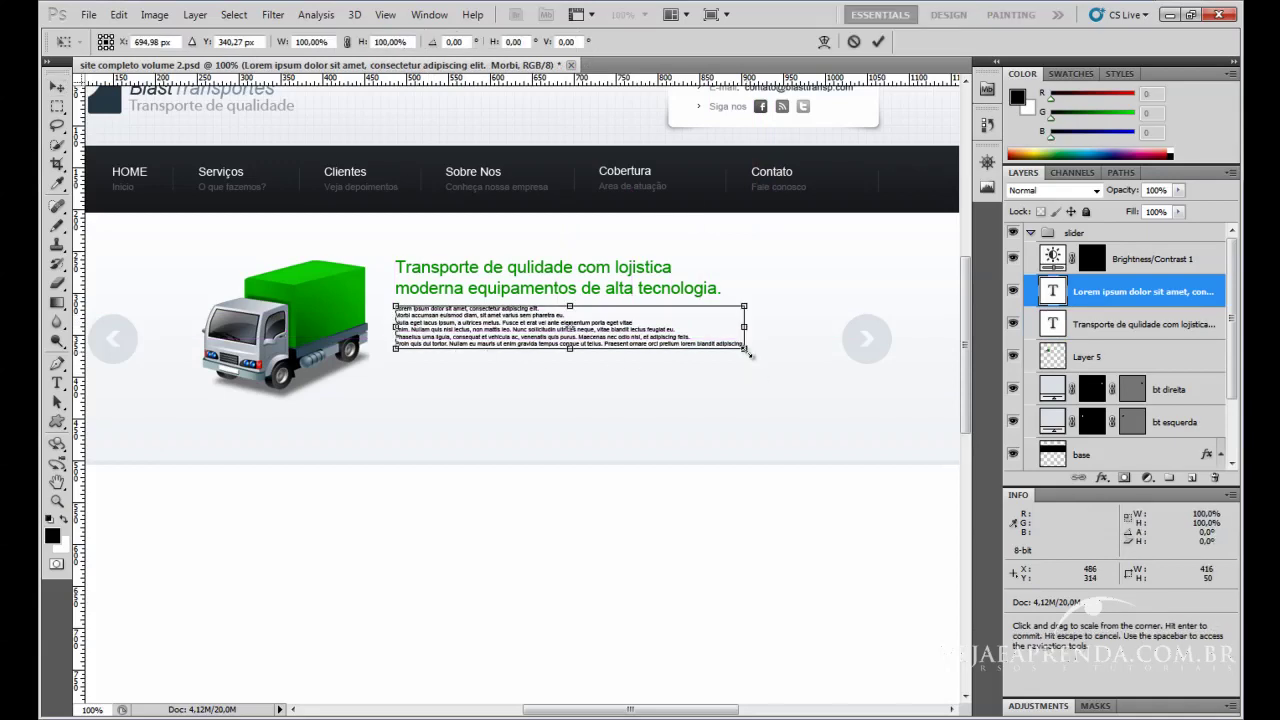
pyautogui.moveTo(749, 354); pyautogui.dragTo(814, 385)
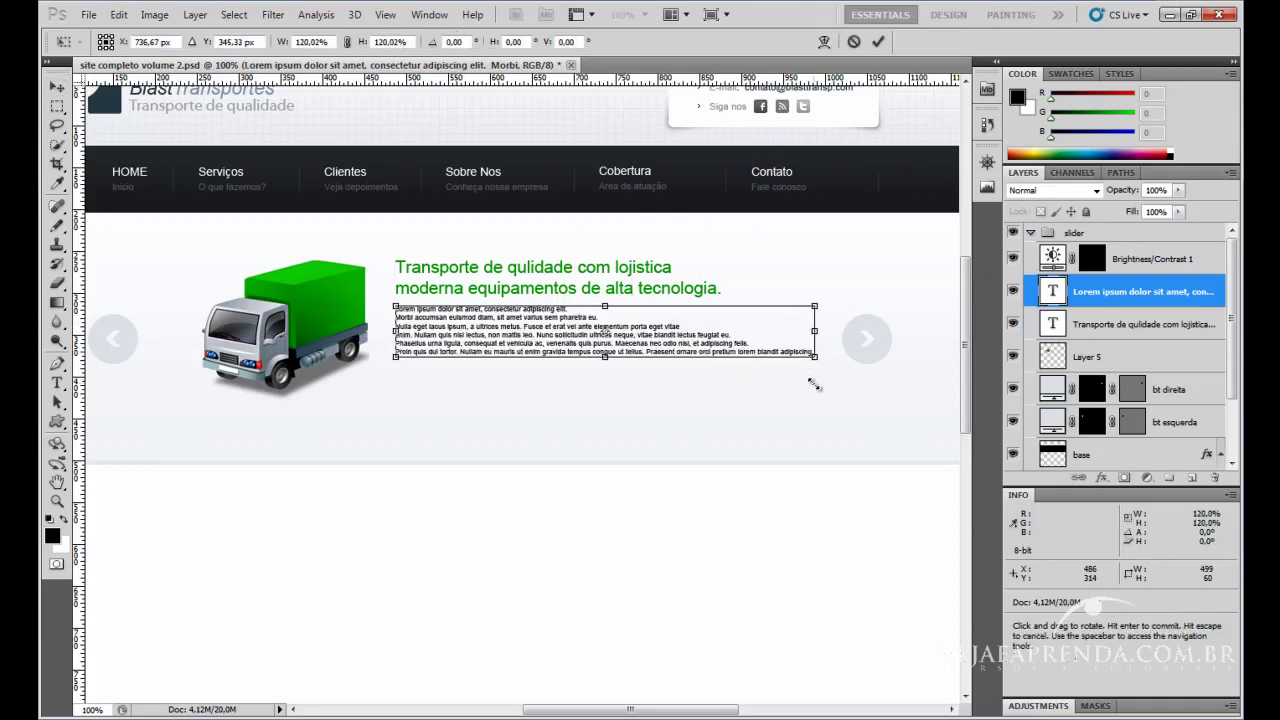
pyautogui.press('Return')
# Recolor all of the Lorem ipsum text to a medium neutral gray, slightly darker than #c4c1c1.
pyautogui.press('t')
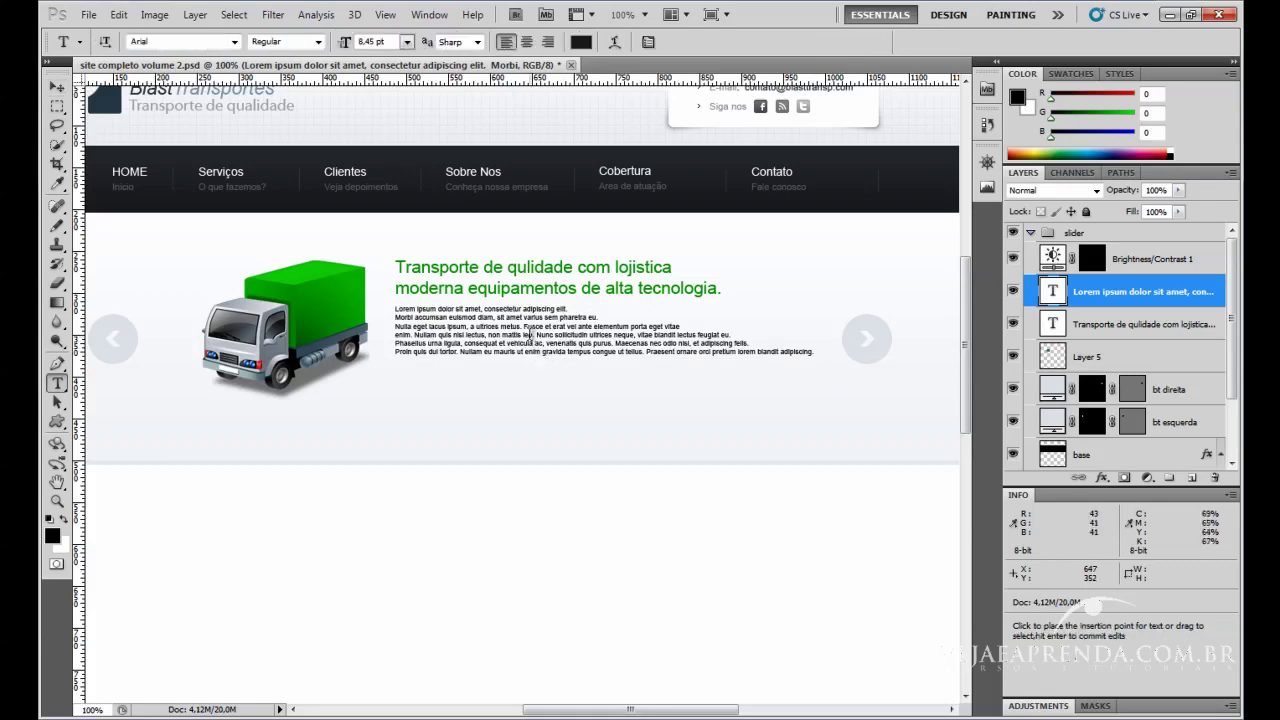
pyautogui.click(540, 352)
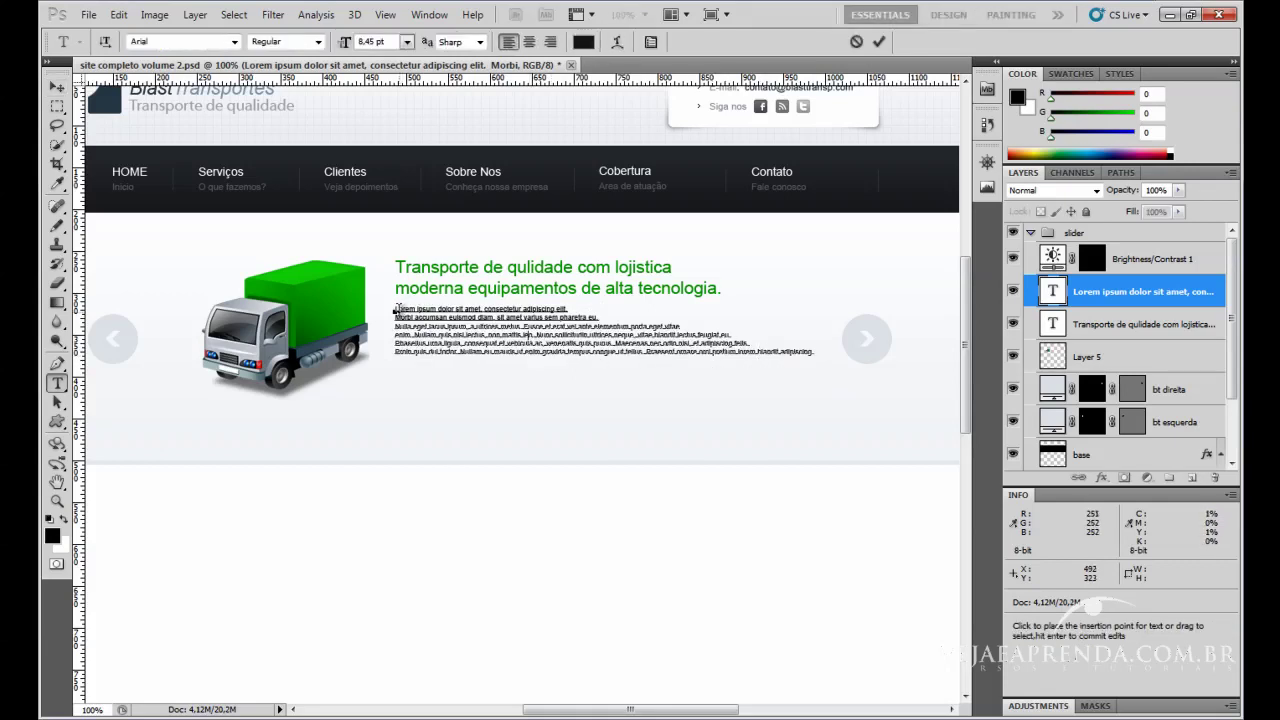
pyautogui.moveTo(396, 309); pyautogui.dragTo(858, 362)
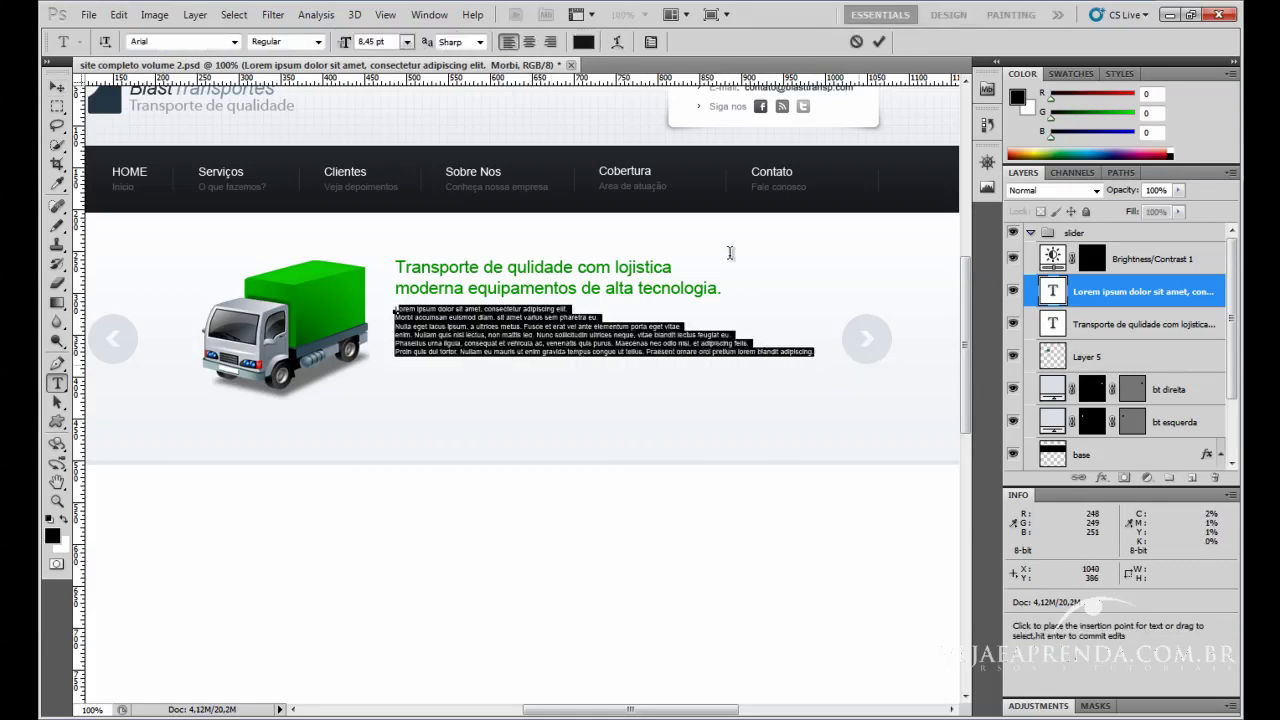
pyautogui.click(583, 41)
pyautogui.click(426, 273)
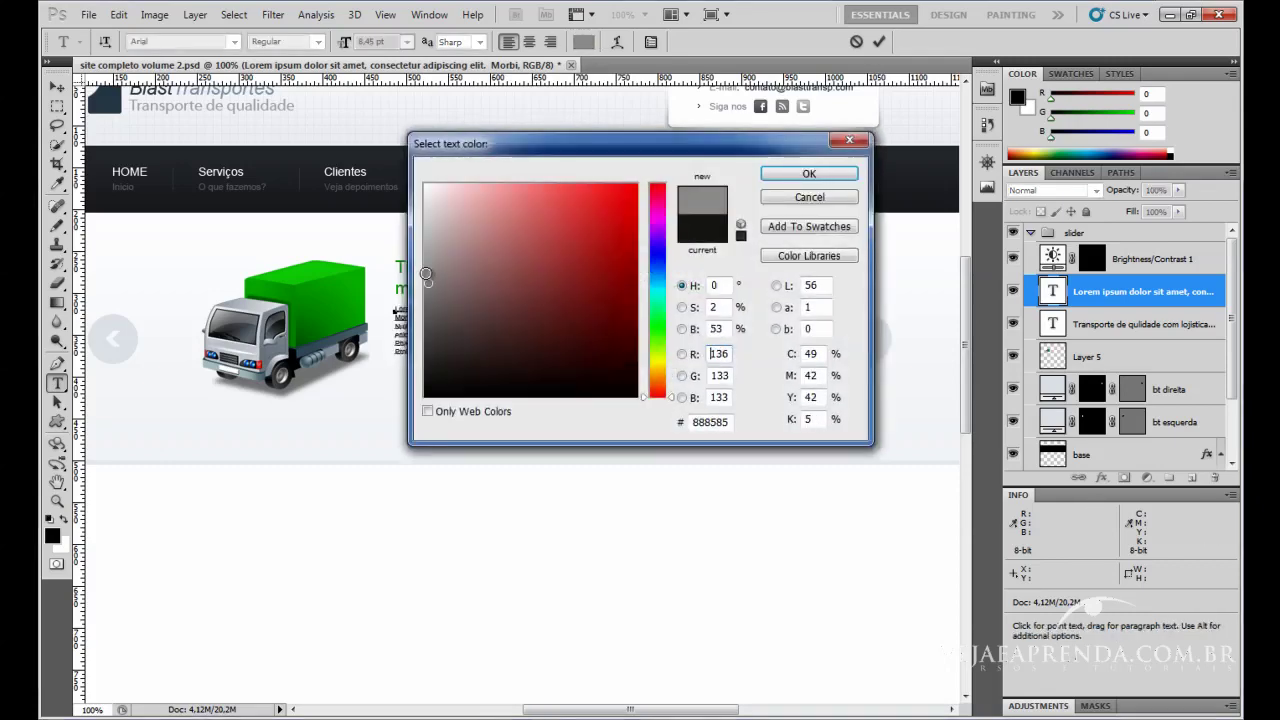
pyautogui.moveTo(426, 273); pyautogui.dragTo(427, 233)
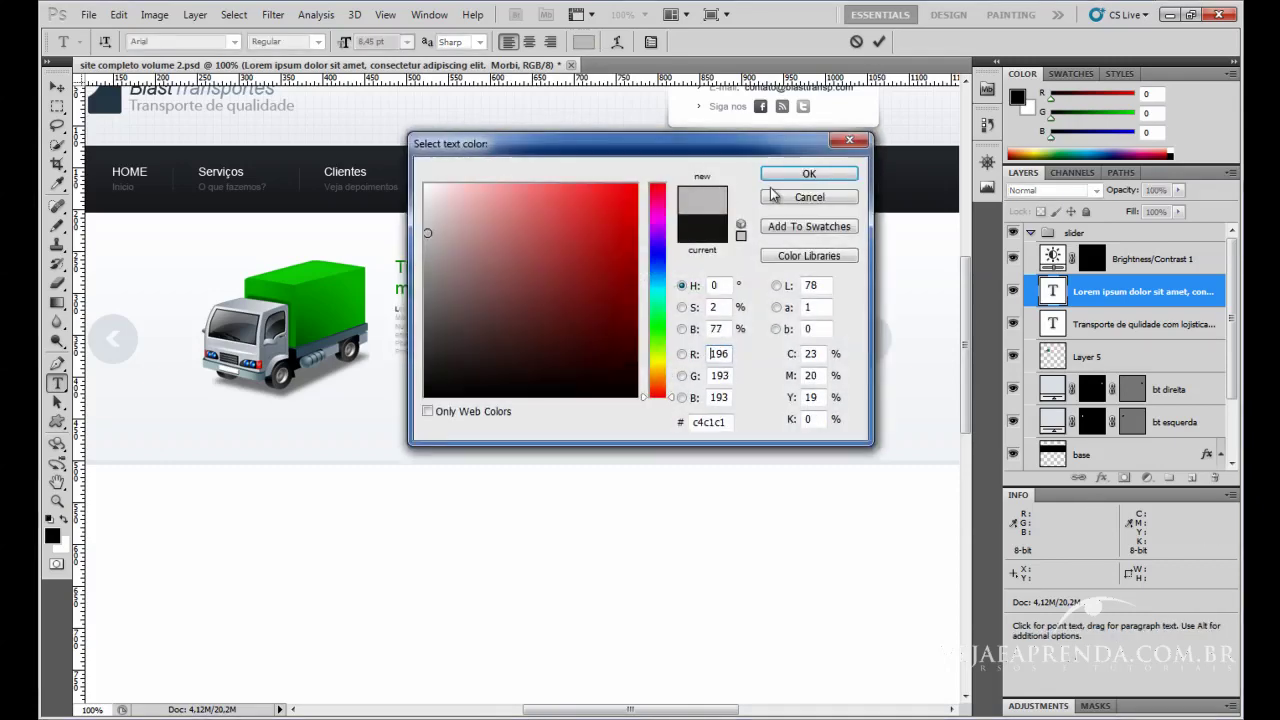
pyautogui.click(773, 196)
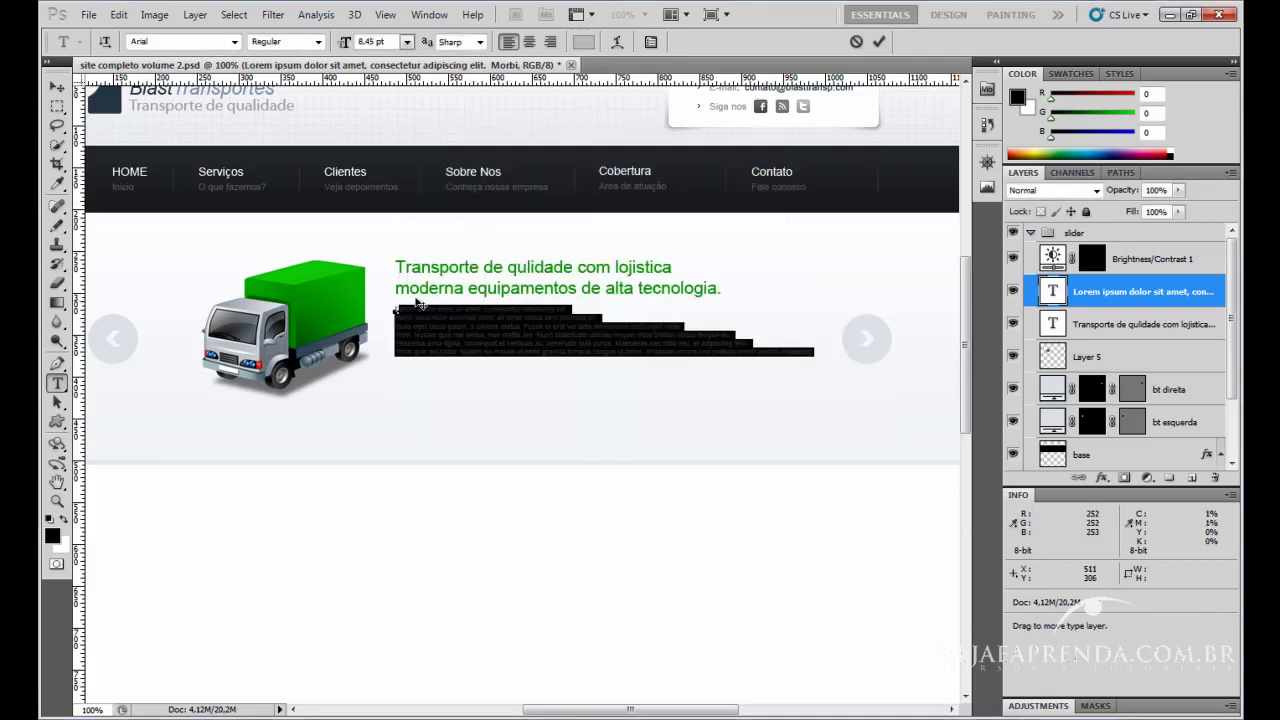
pyautogui.click(583, 42)
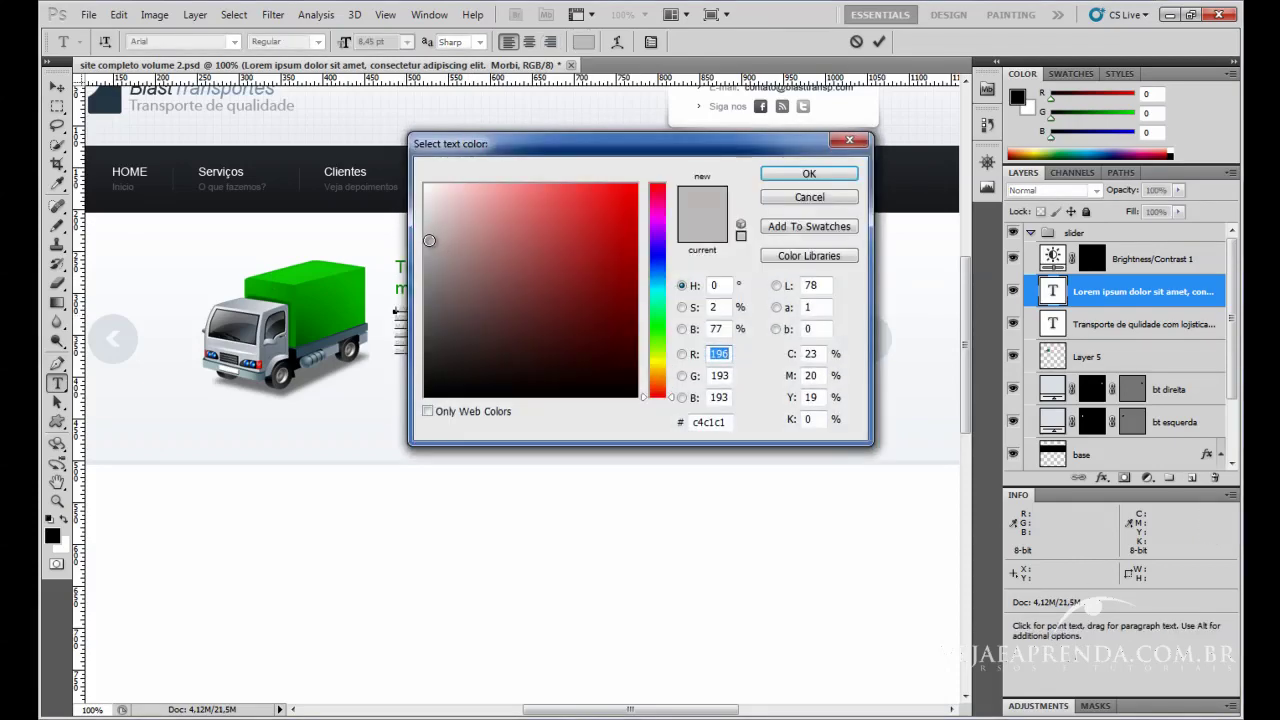
pyautogui.moveTo(429, 240); pyautogui.dragTo(431, 263)
pyautogui.click(810, 173)
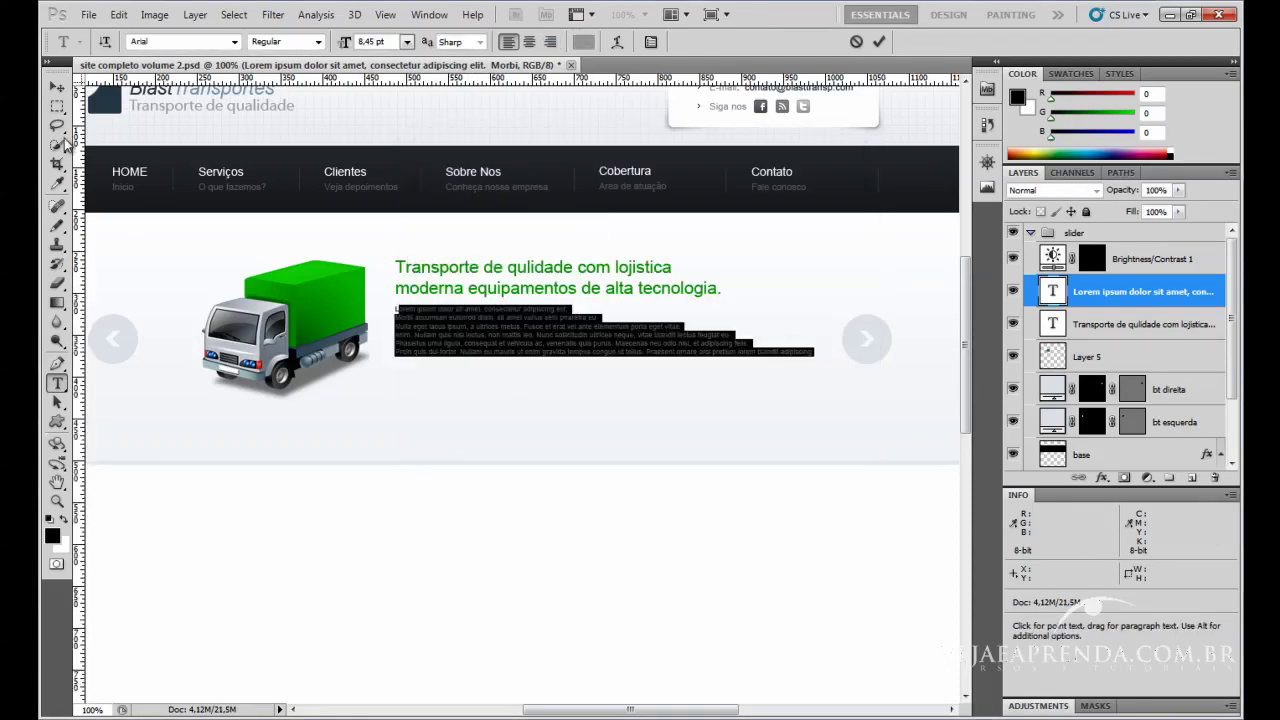
pyautogui.click(57, 87)
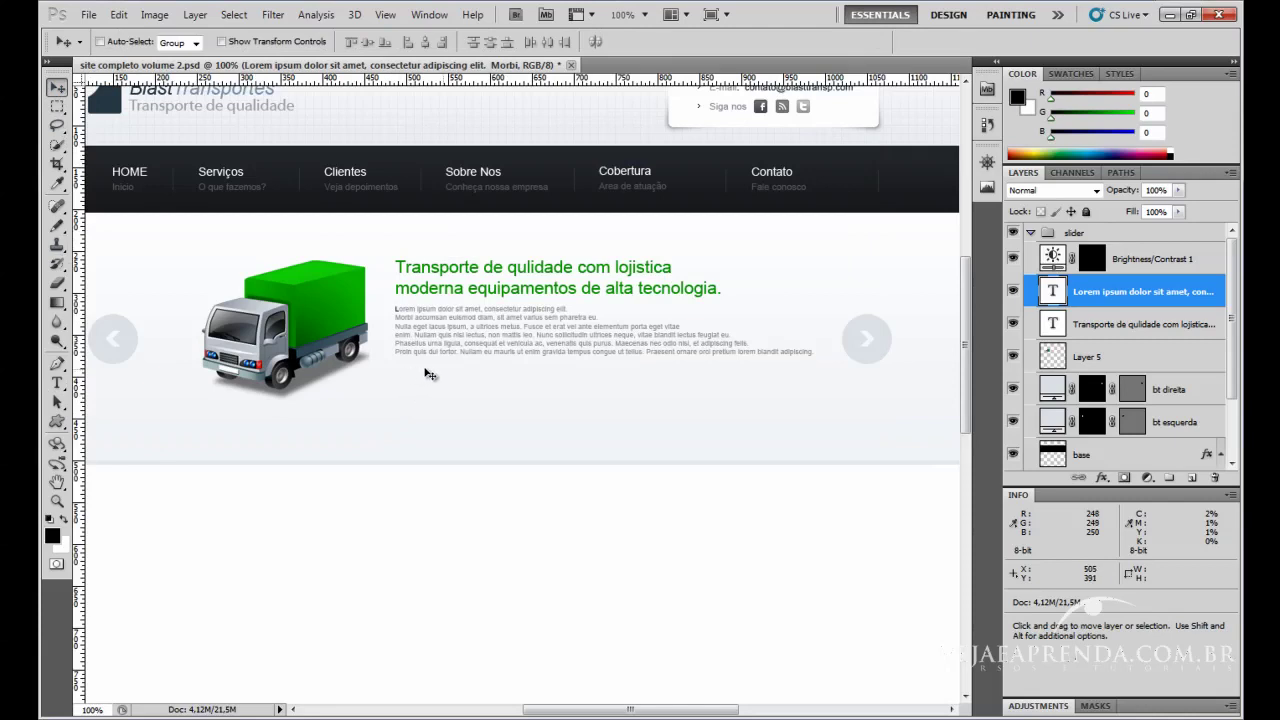
# Enlarge the Lorem ipsum paragraph proportionally to a font size of about 12.43 pt and move it back under the green headline.
pyautogui.hotkey('ctrl', 't')
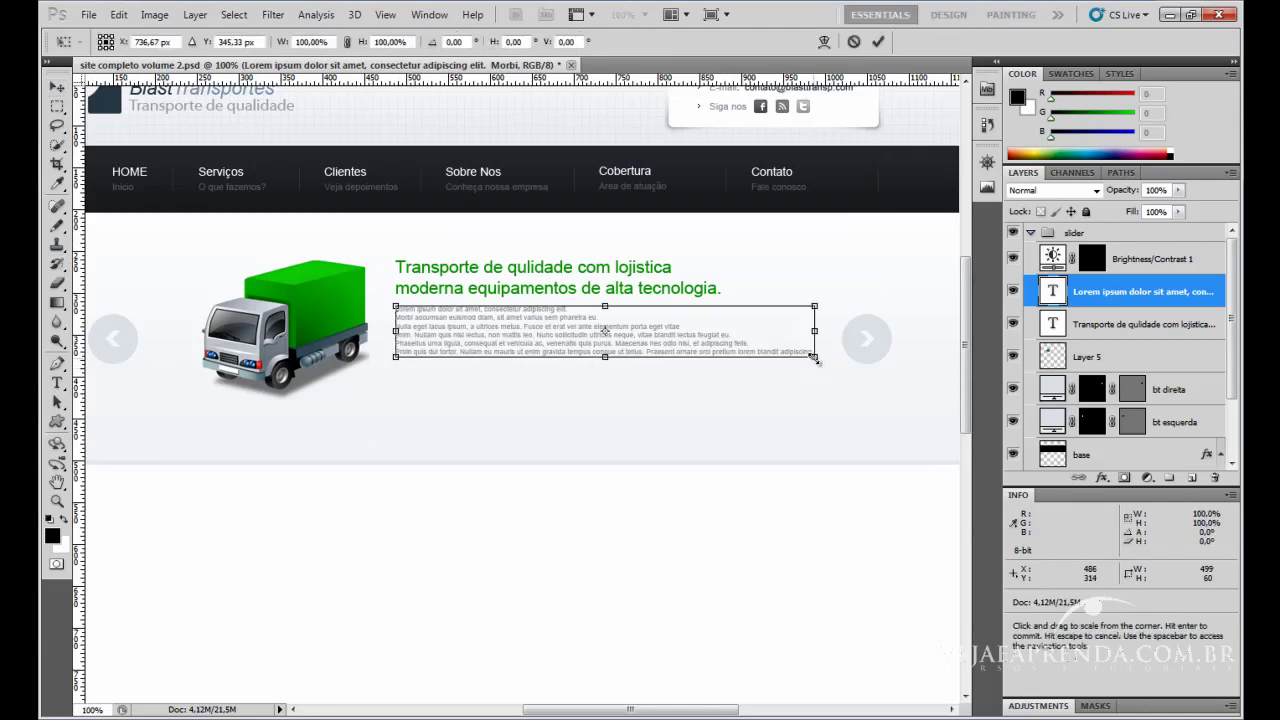
pyautogui.moveTo(815, 360); pyautogui.dragTo(905, 432)
pyautogui.press('Return')
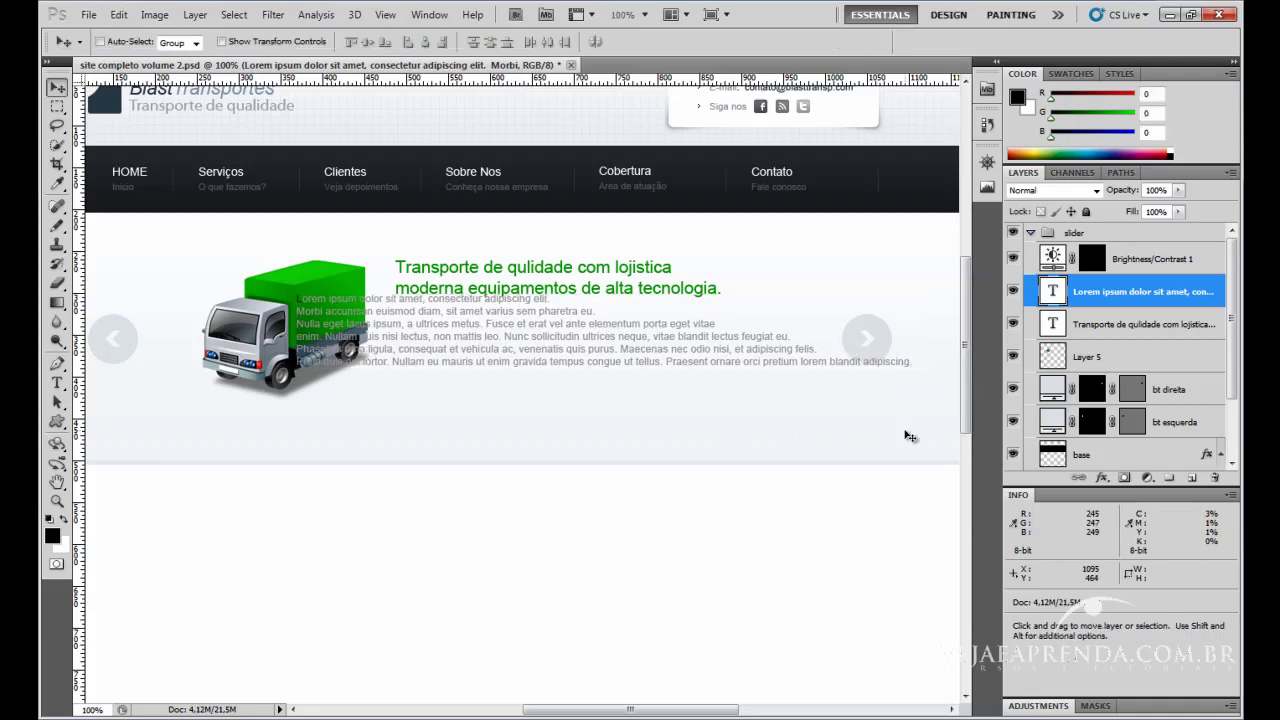
pyautogui.moveTo(433, 336); pyautogui.dragTo(546, 346)
# Try center and right alignment on the whole Lorem ipsum paragraph and return it to left alignment.
pyautogui.press('t')
pyautogui.click(739, 370)
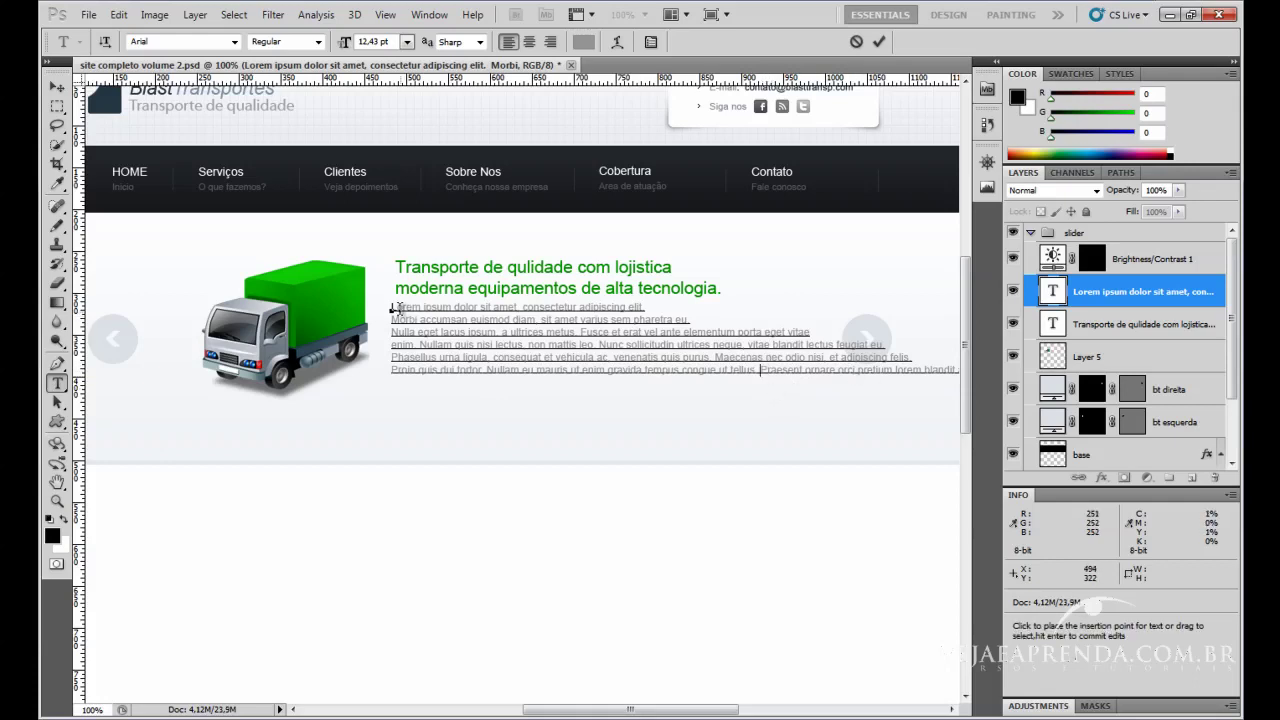
pyautogui.moveTo(419, 312); pyautogui.dragTo(980, 370)
pyautogui.click(651, 42)
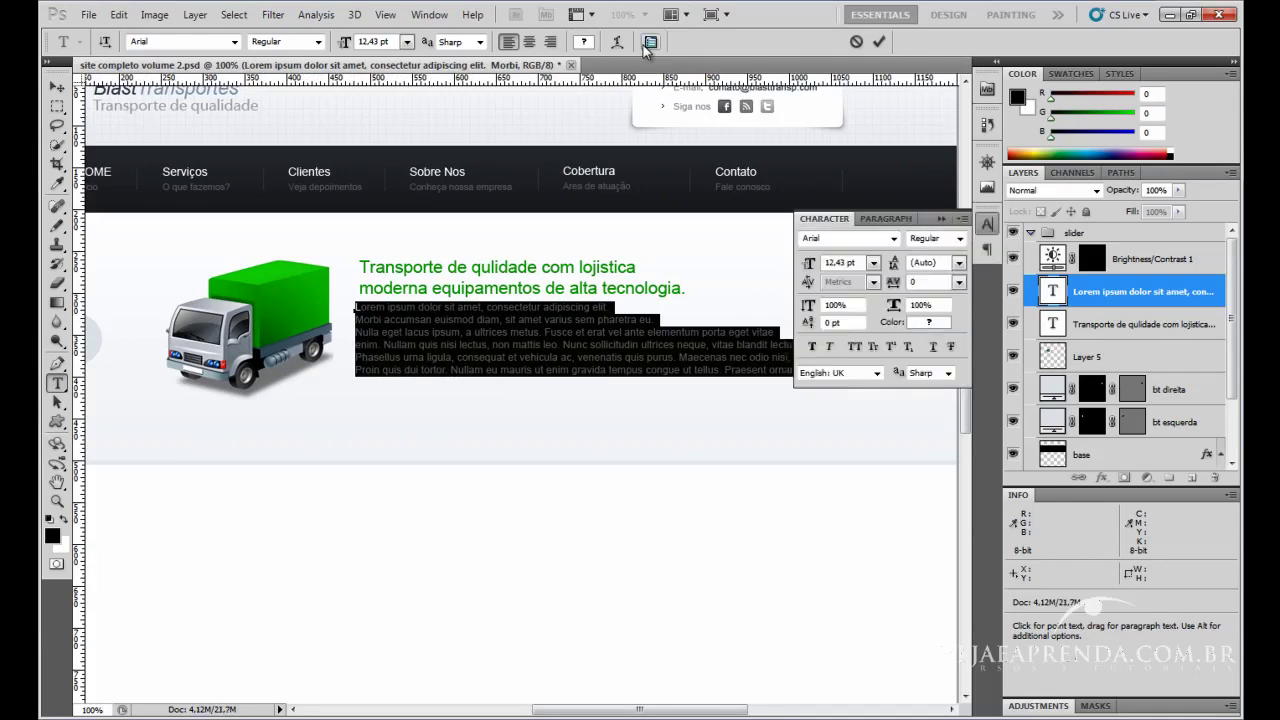
pyautogui.click(886, 218)
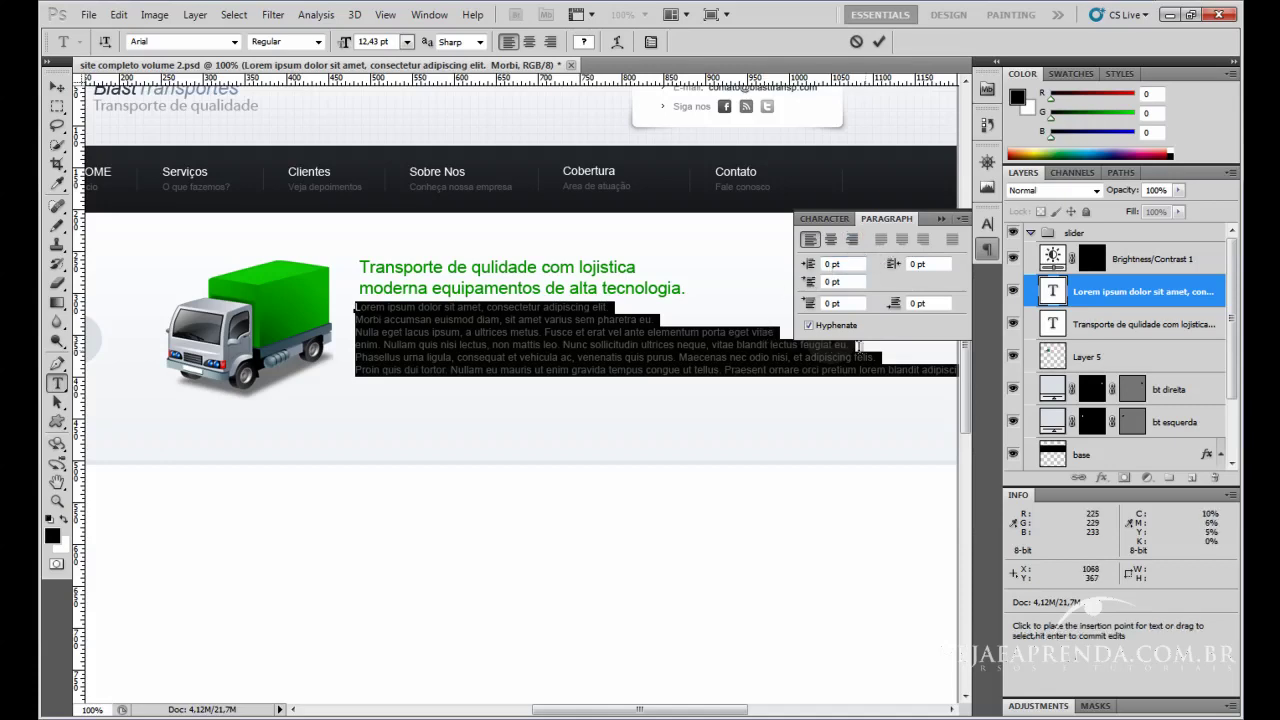
pyautogui.click(832, 241)
pyautogui.click(849, 241)
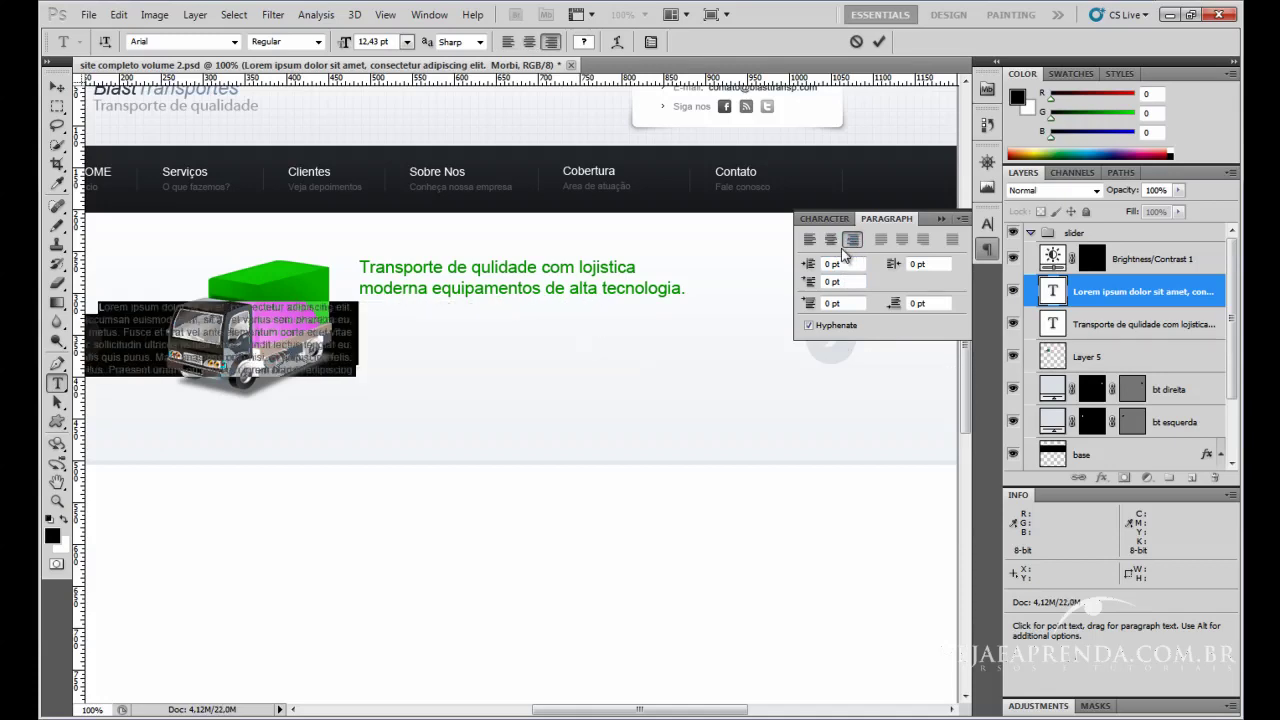
pyautogui.click(809, 240)
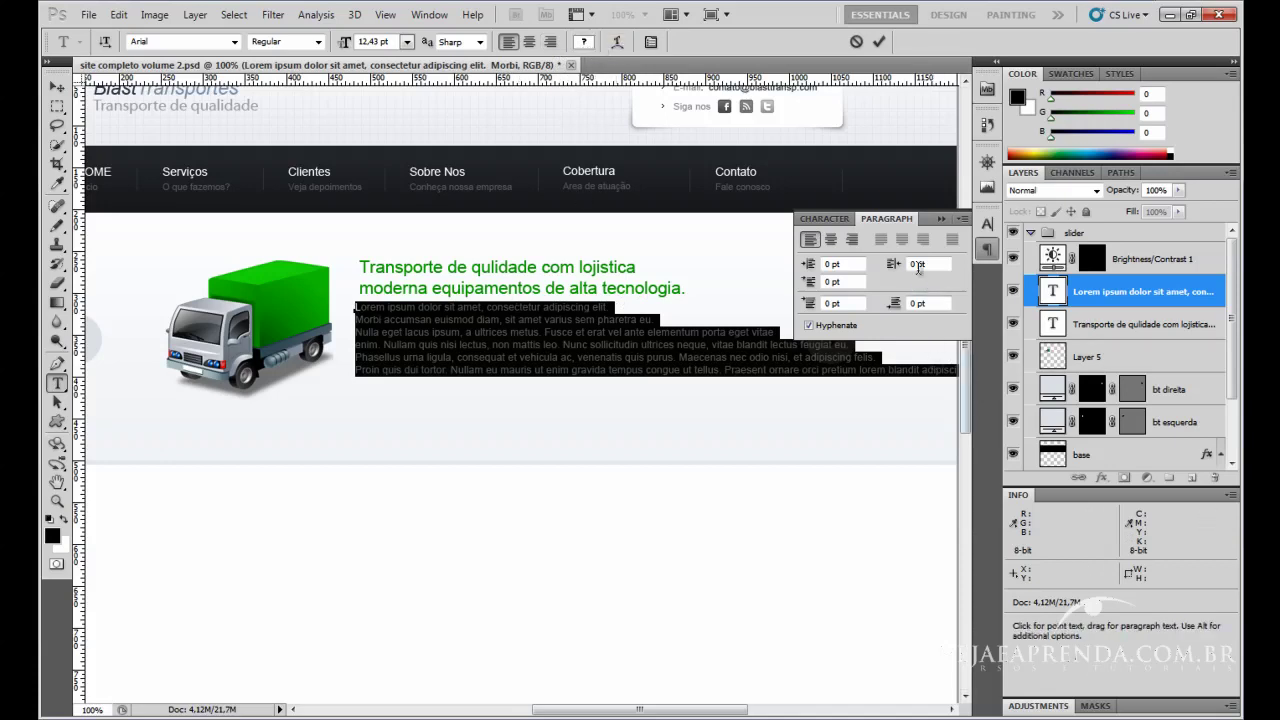
pyautogui.click(941, 218)
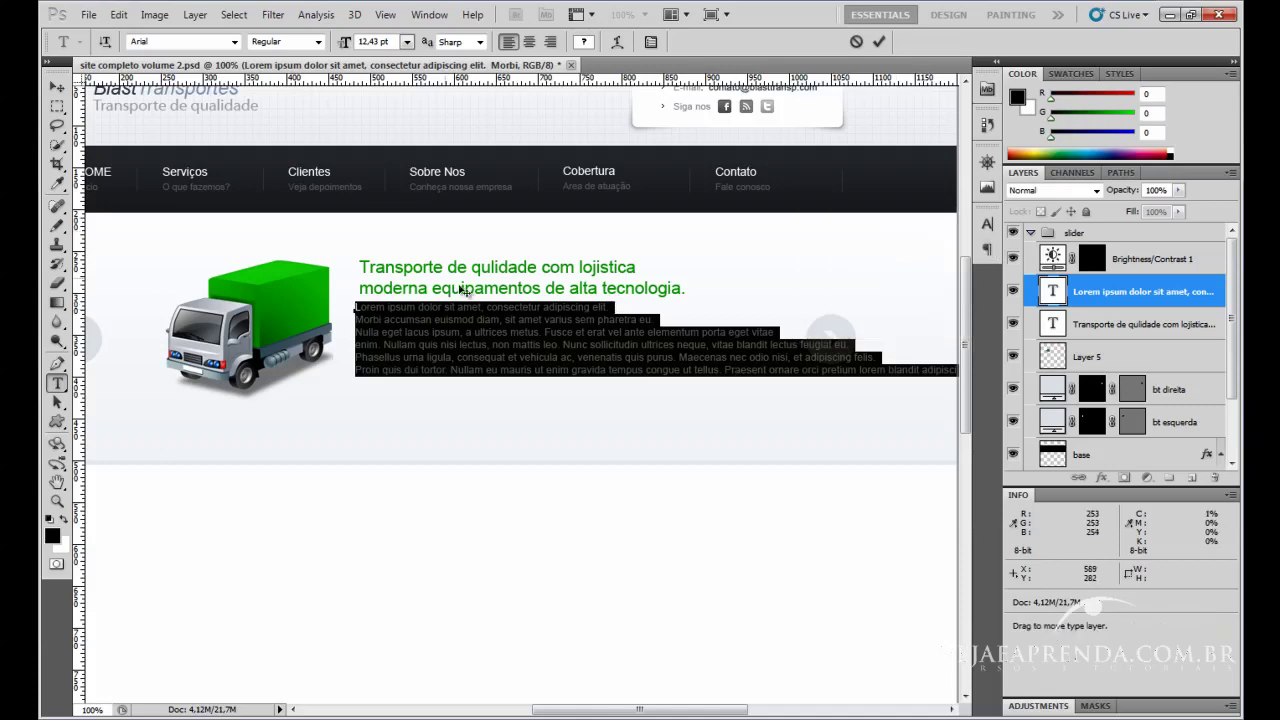
pyautogui.click(57, 88)
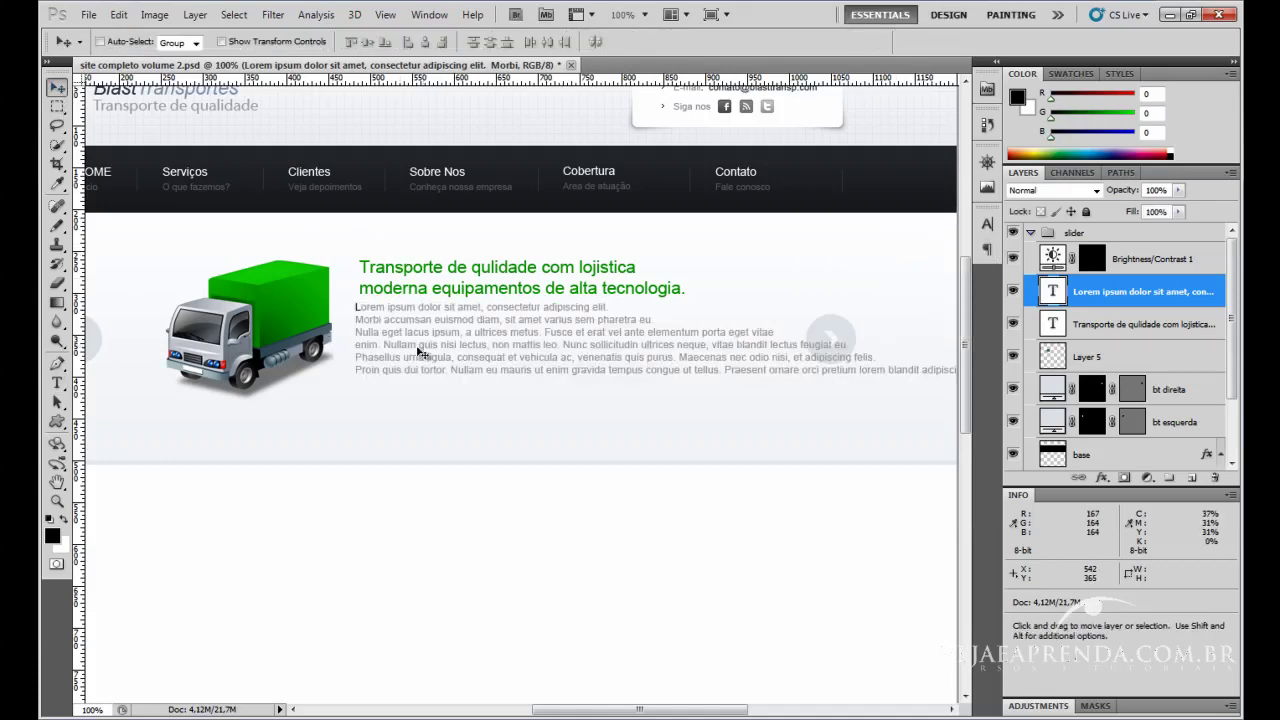
# Scale the Lorem ipsum paragraph down proportionally to about 76.43%, keeping it directly under the headline.
pyautogui.moveTo(419, 353)
pyautogui.mouseDown()
pyautogui.moveTo(406, 358)
pyautogui.moveTo(439, 349)
pyautogui.moveTo(430, 343)
pyautogui.moveTo(457, 312)
pyautogui.moveTo(429, 312)
pyautogui.moveTo(430, 343)
pyautogui.moveTo(405, 338)
pyautogui.mouseUp()
pyautogui.hotkey('ctrl', 't')
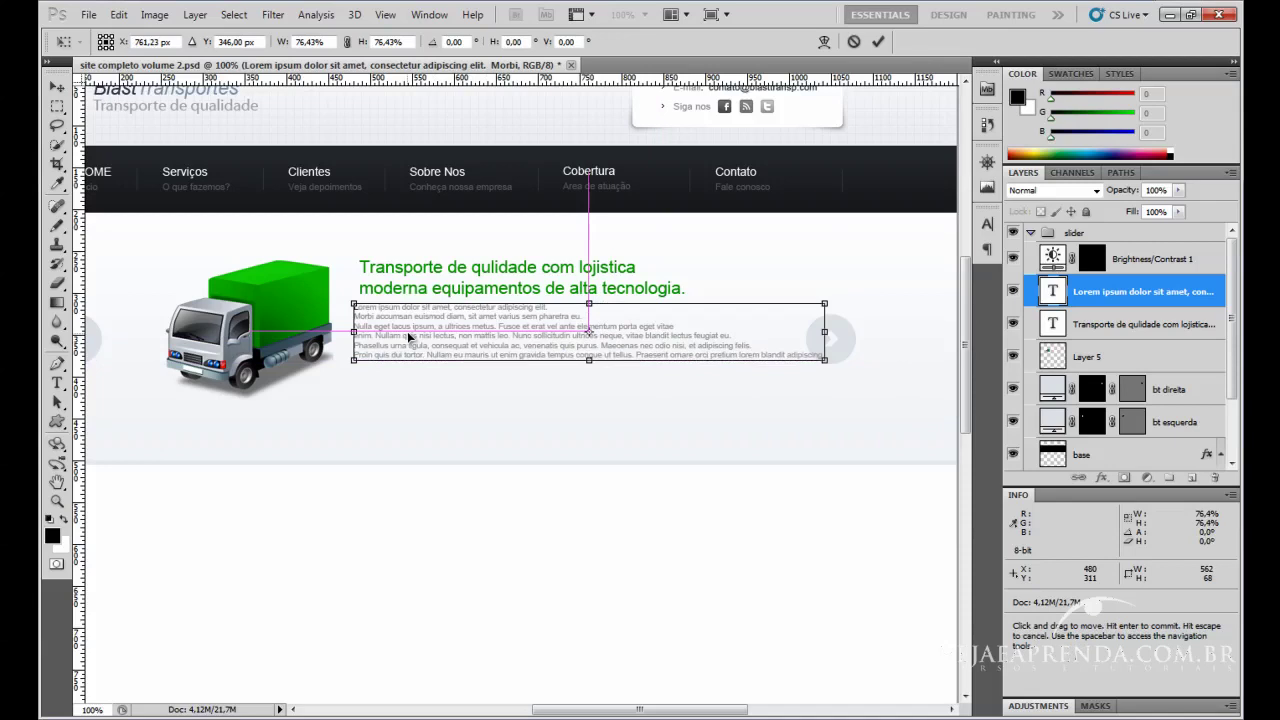
pyautogui.press('Return')
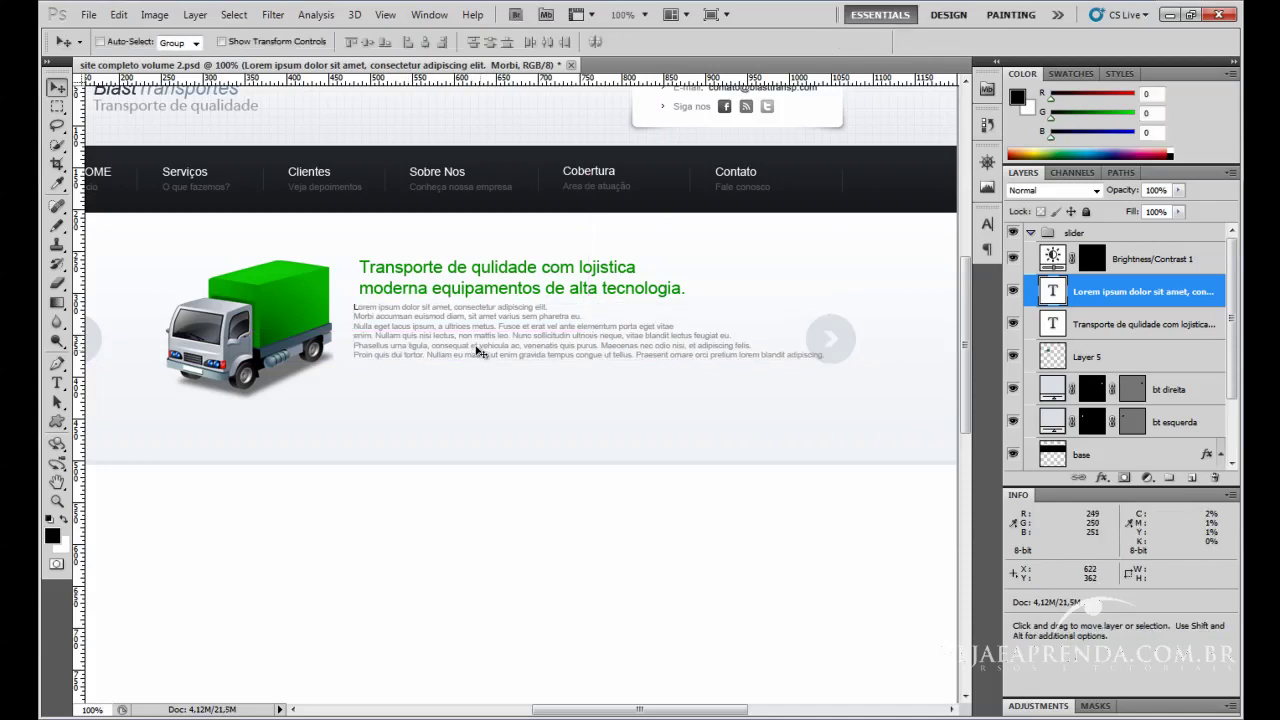
pyautogui.hotkey('ctrl', 't')
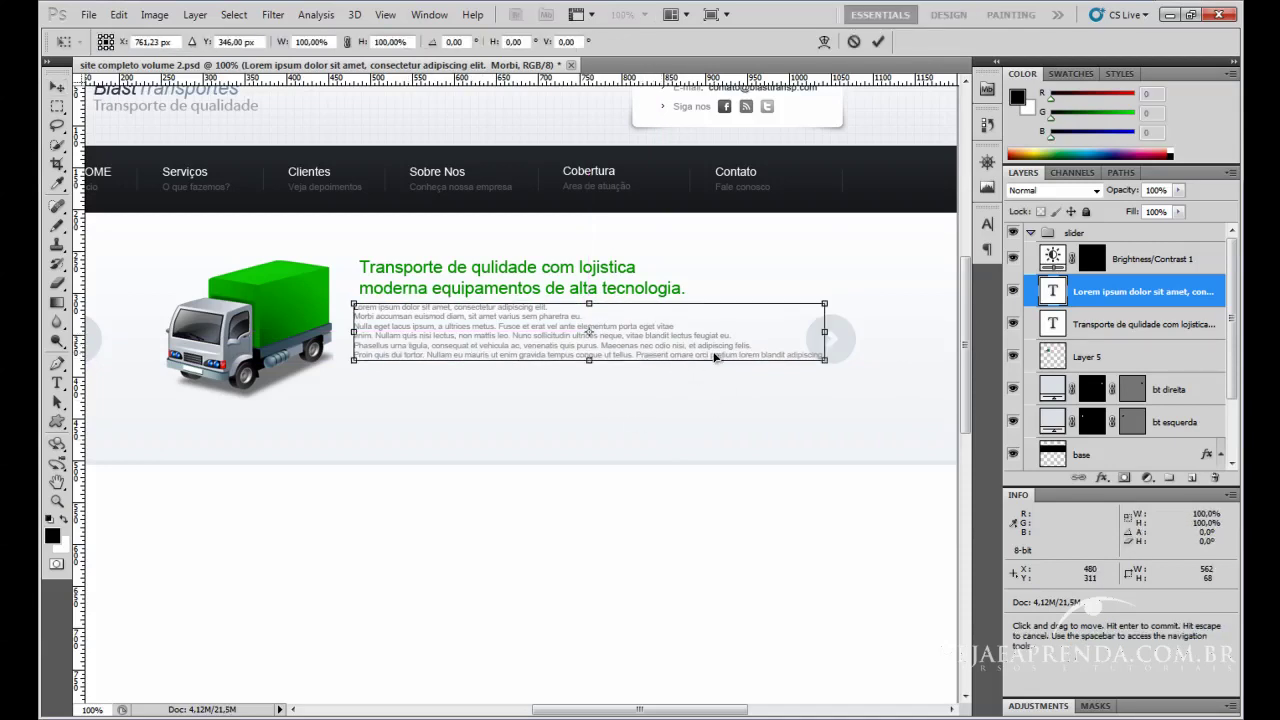
pyautogui.press('Return')
# Rebreak the paragraph's last lines, starting new ones at "pretium" and "et adipiscing" and joining the "Proin" line to the preceding one.
pyautogui.press('t')
pyautogui.click(714, 356)
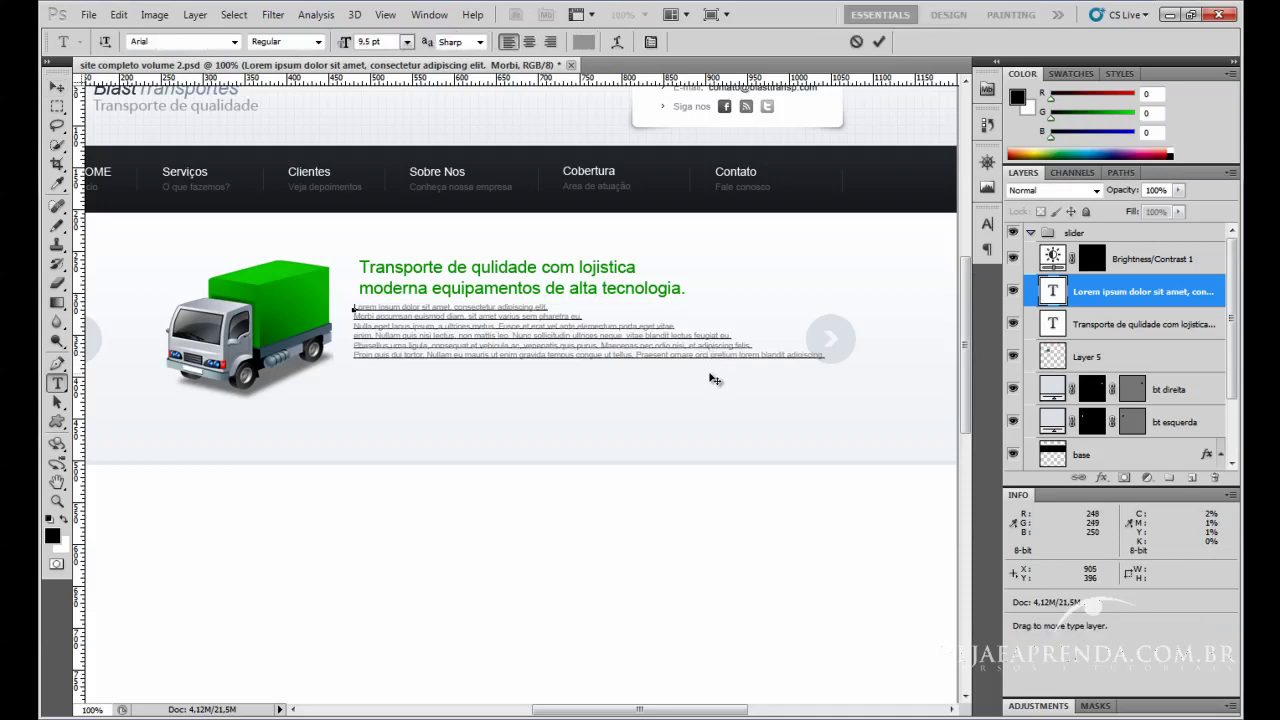
pyautogui.press('Return')
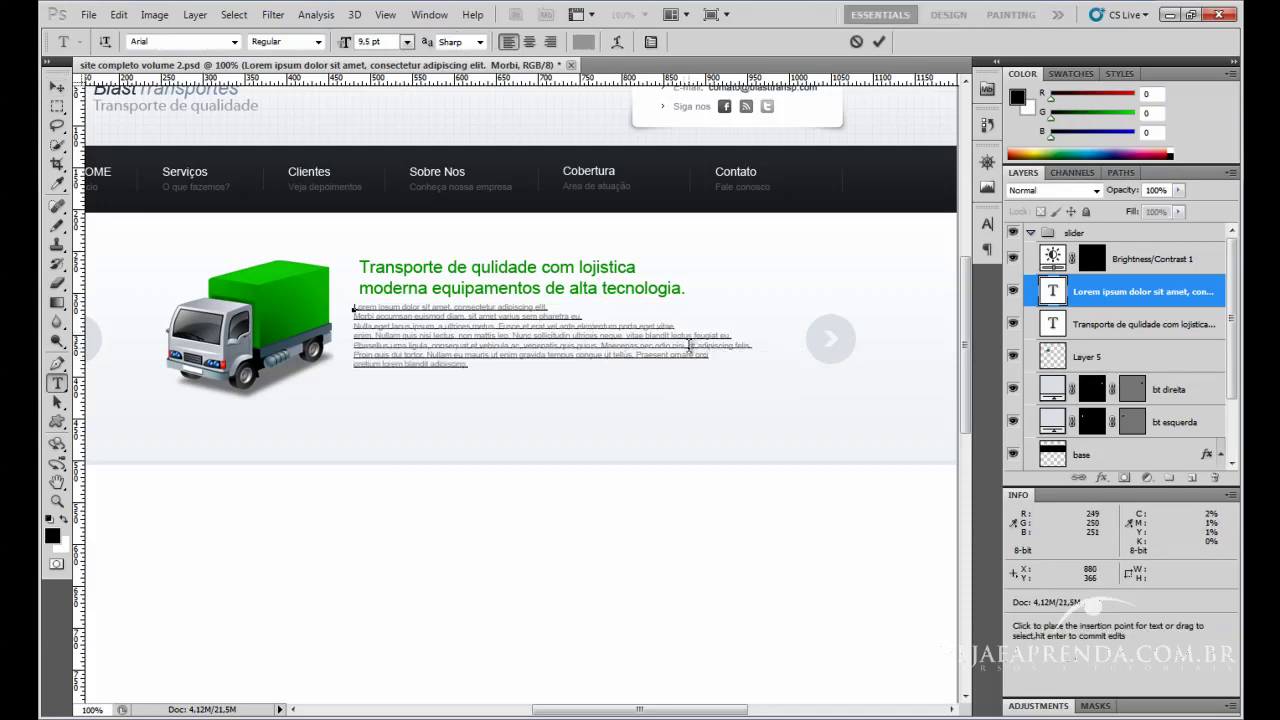
pyautogui.press('Return')
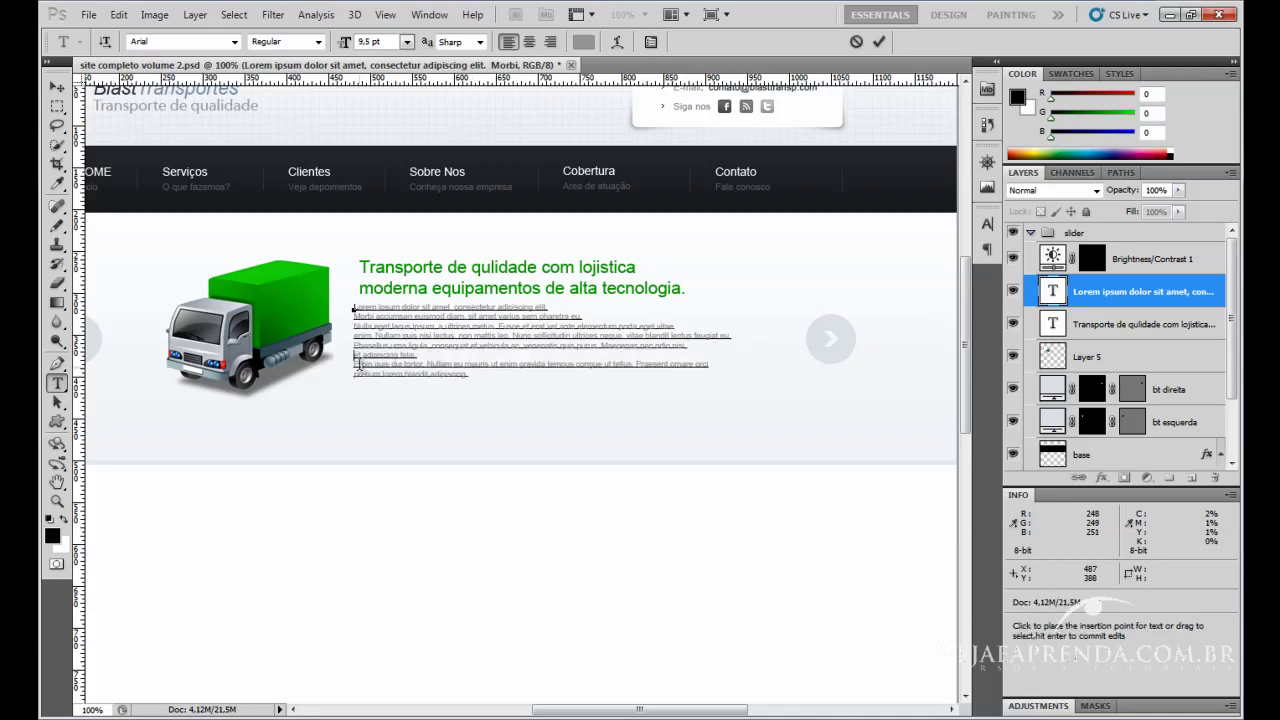
pyautogui.press('Delete')
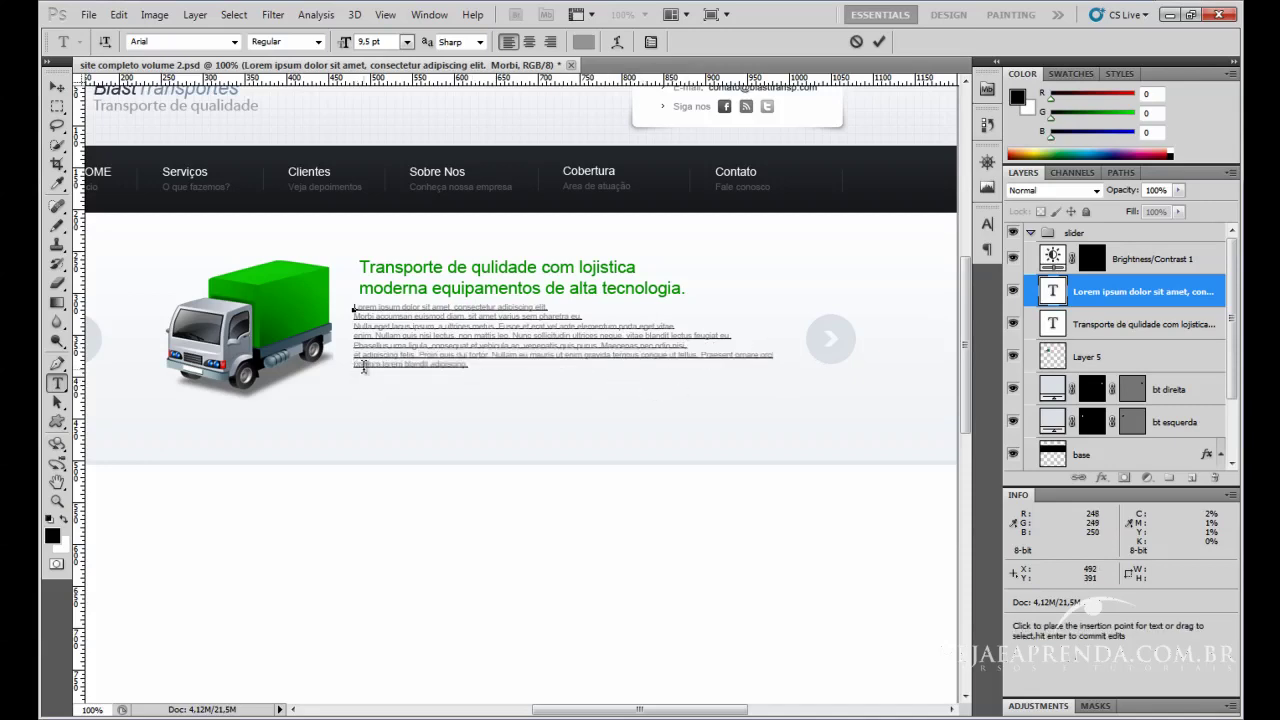
pyautogui.click(57, 90)
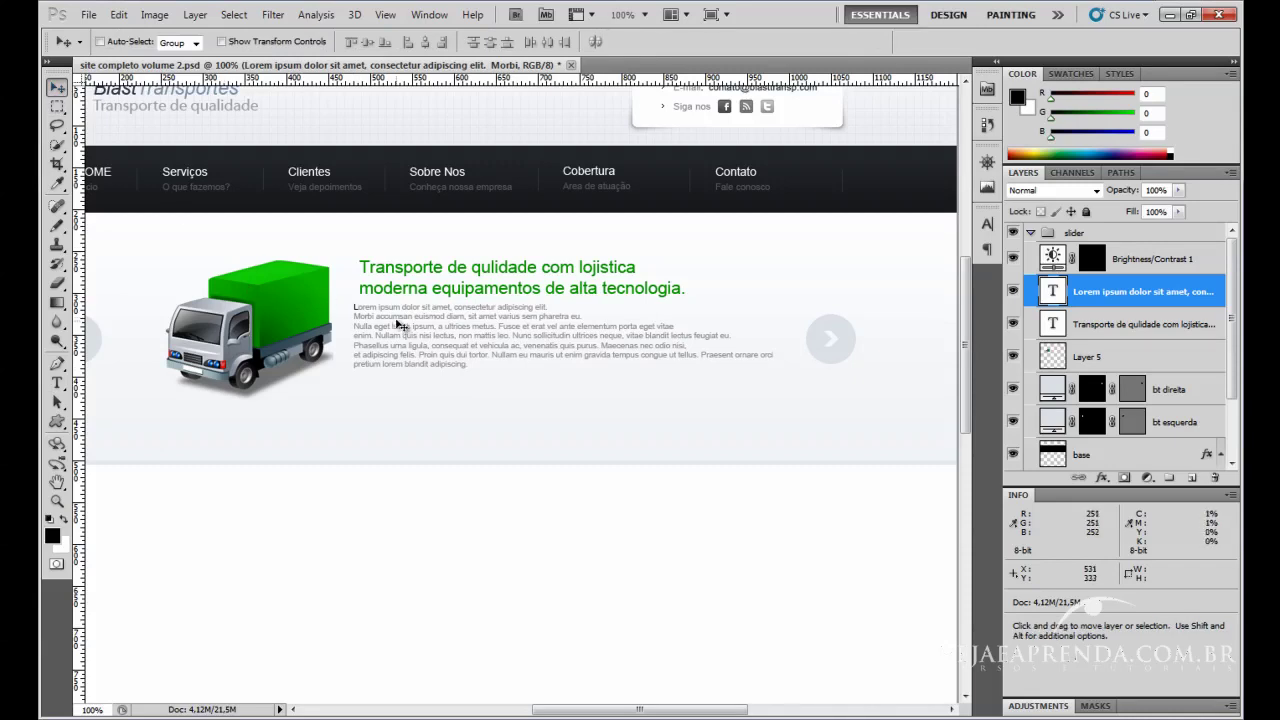
# Reposition the Lorem ipsum paragraph just below the green headline with their starting edges aligned.
pyautogui.moveTo(396, 326); pyautogui.dragTo(404, 327)
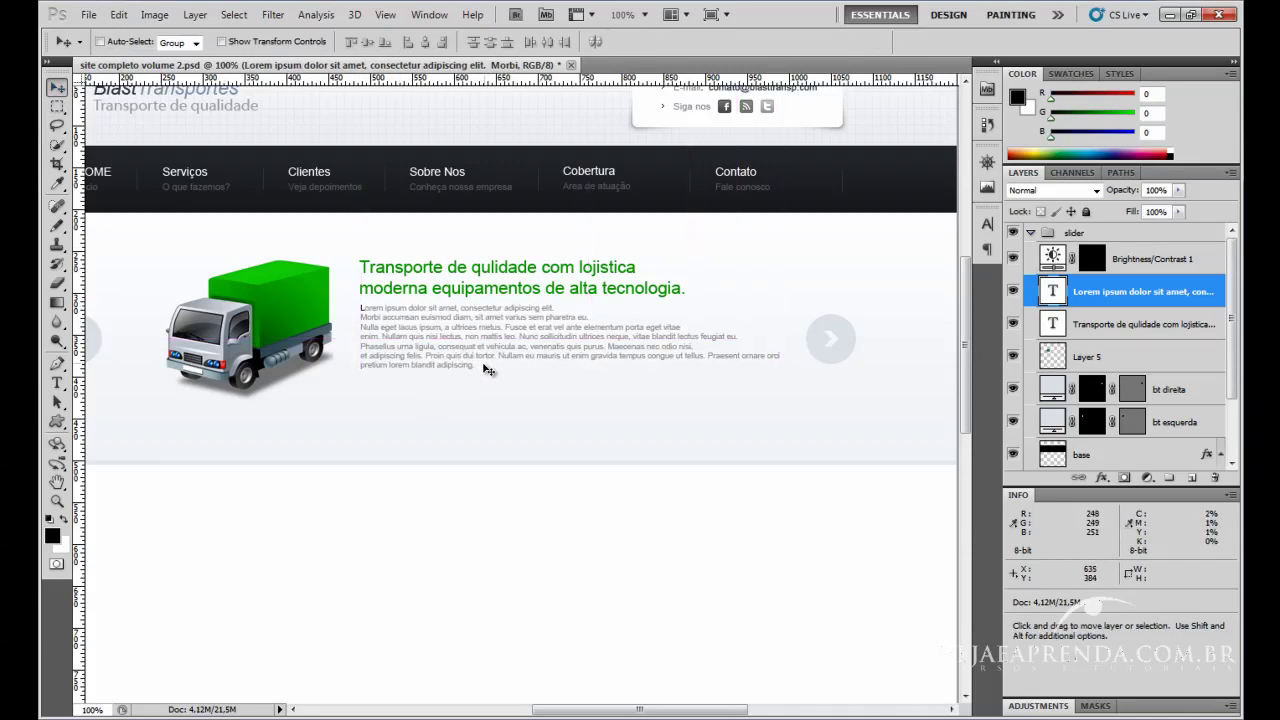
pyautogui.moveTo(474, 348); pyautogui.dragTo(477, 354)
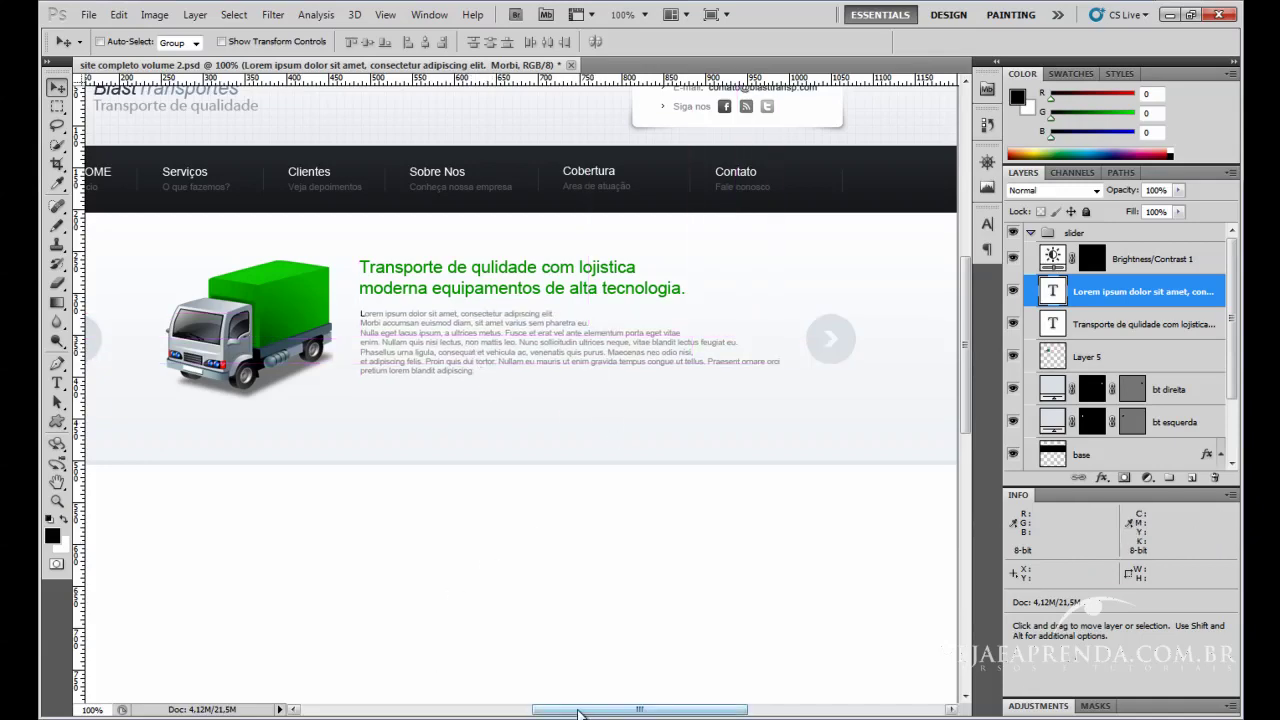
pyautogui.moveTo(575, 712)
pyautogui.mouseDown()
pyautogui.moveTo(530, 712)
pyautogui.moveTo(616, 714)
pyautogui.moveTo(570, 715)
pyautogui.mouseUp()
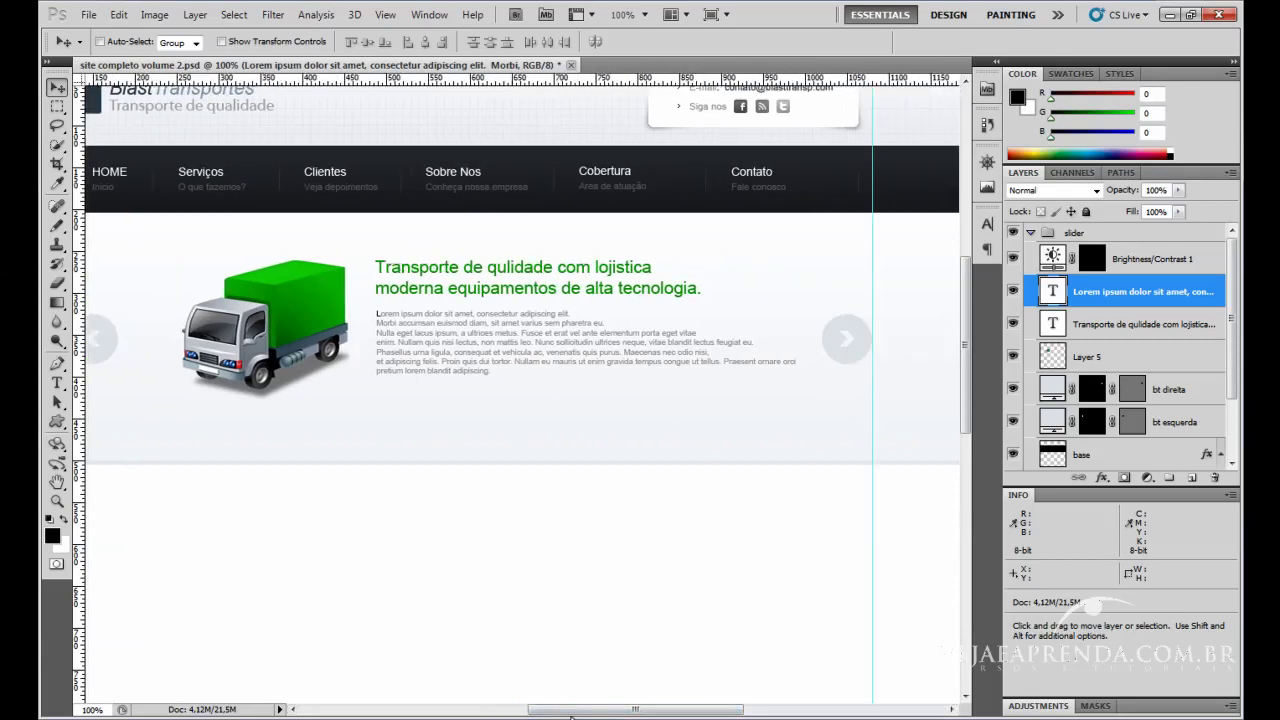
pyautogui.scroll(-3, 600, 712)
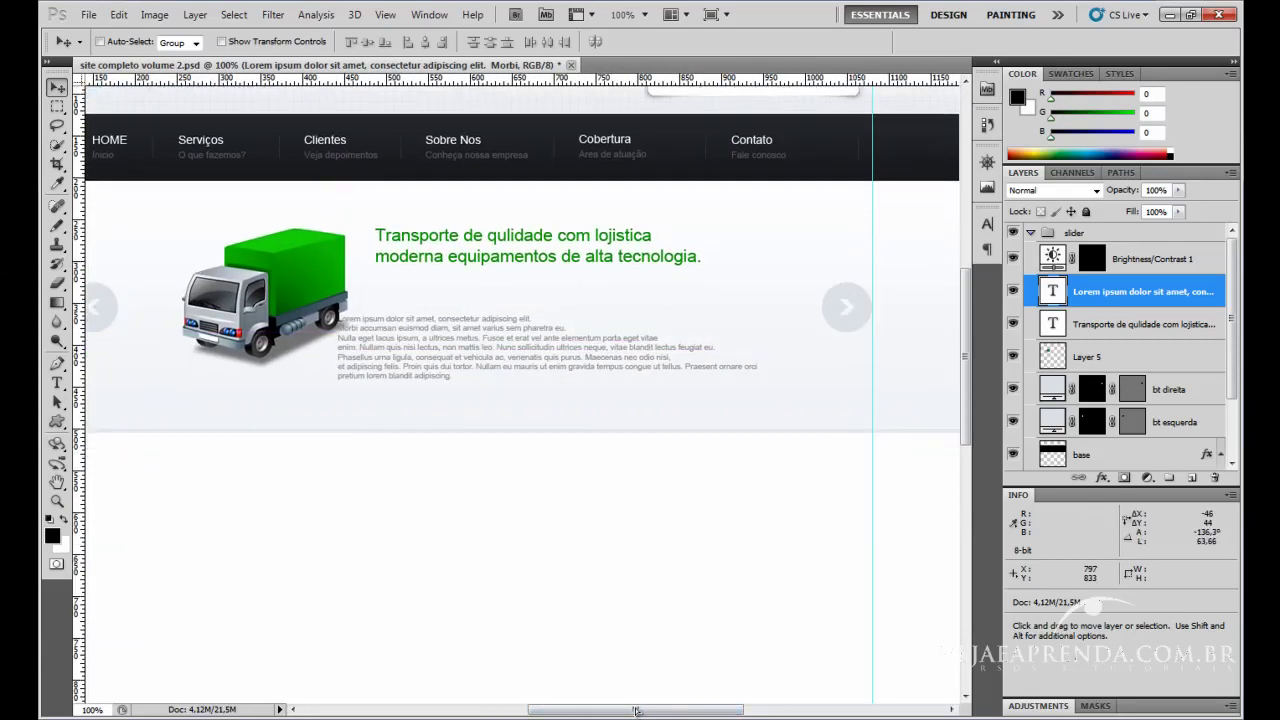
pyautogui.moveTo(640, 712)
pyautogui.mouseDown()
pyautogui.moveTo(588, 715)
pyautogui.moveTo(622, 714)
pyautogui.mouseUp()
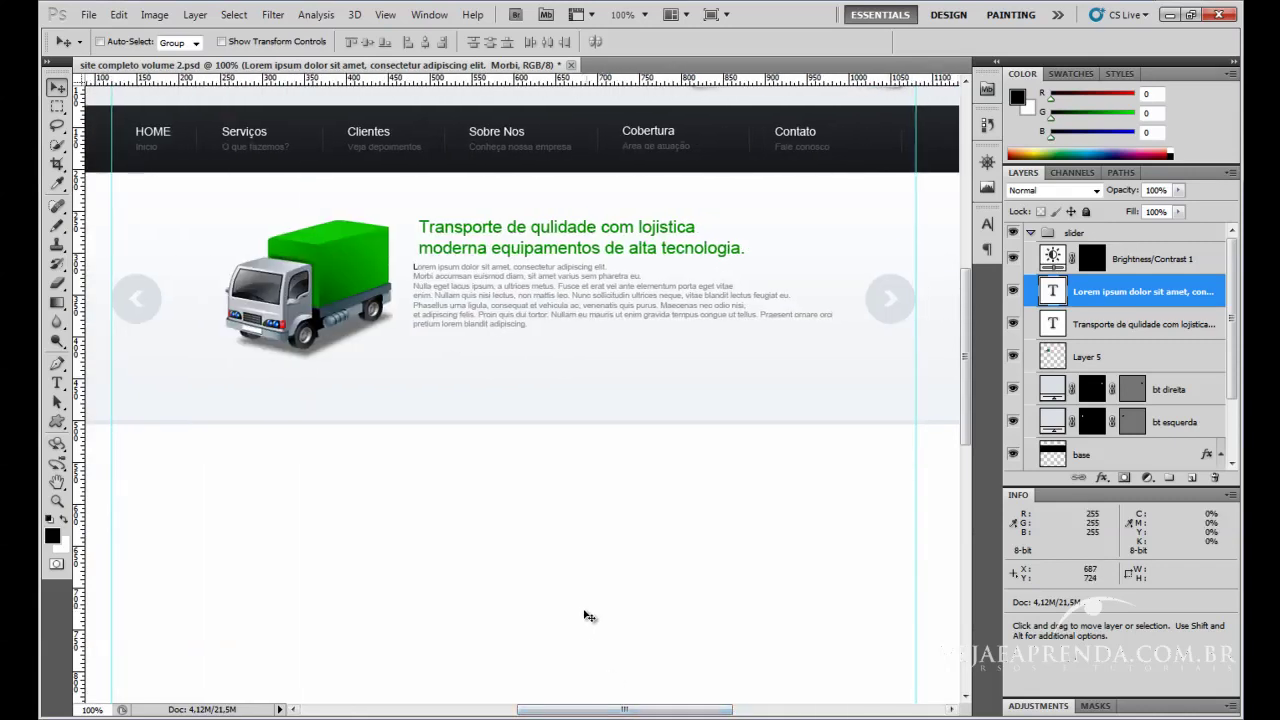
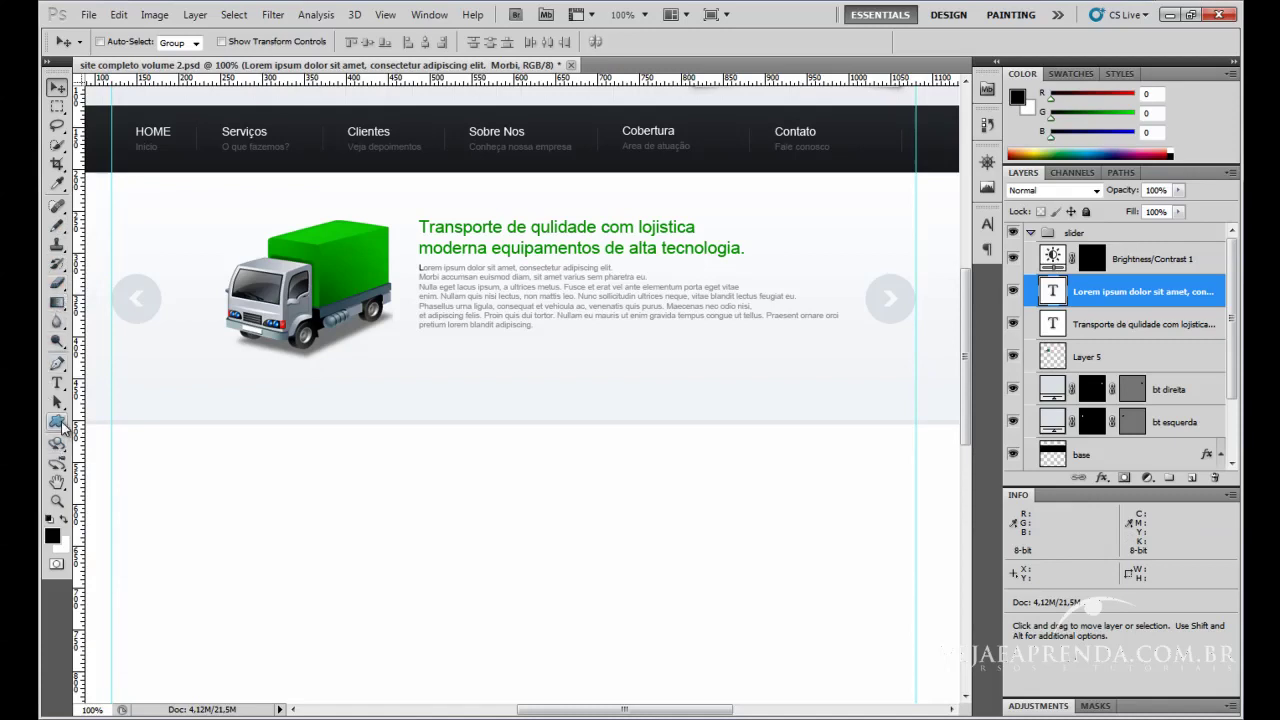
# Draw a small black rounded rectangle with a 5 px corner radius below the Lorem ipsum paragraph, near its starting edge.
pyautogui.click(57, 421)
pyautogui.click(134, 437)
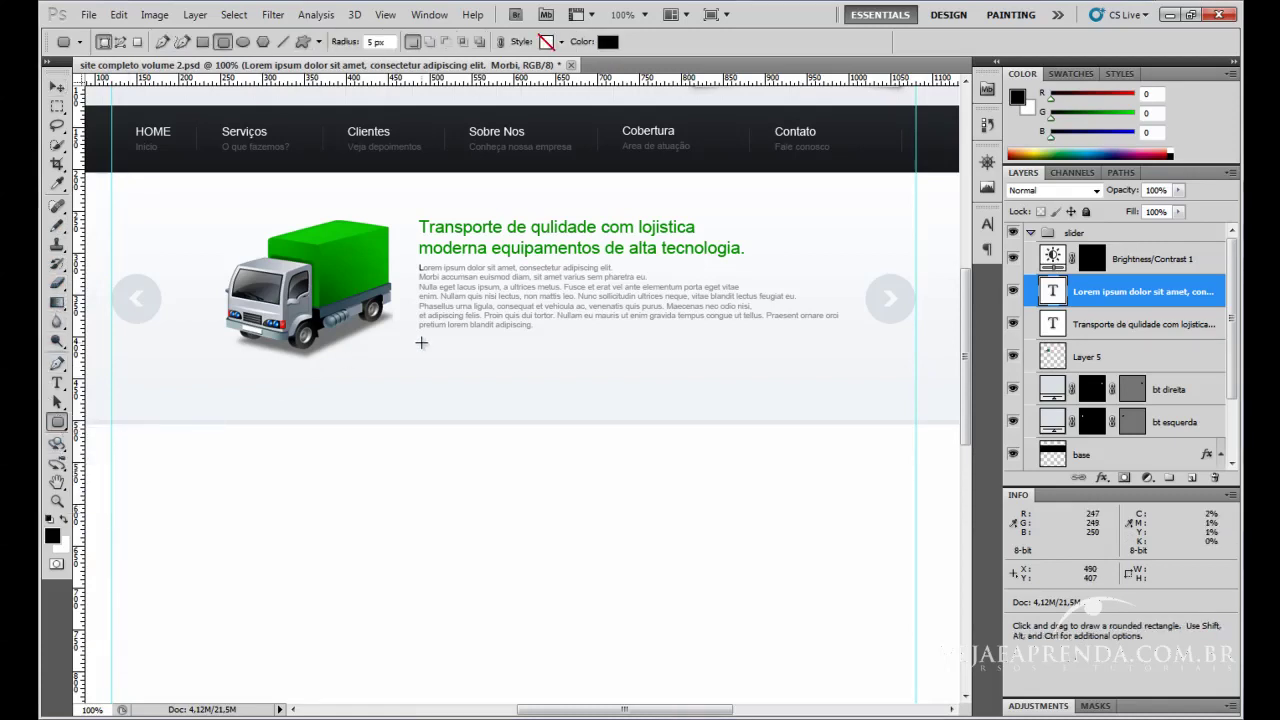
pyautogui.moveTo(421, 352); pyautogui.dragTo(533, 379)
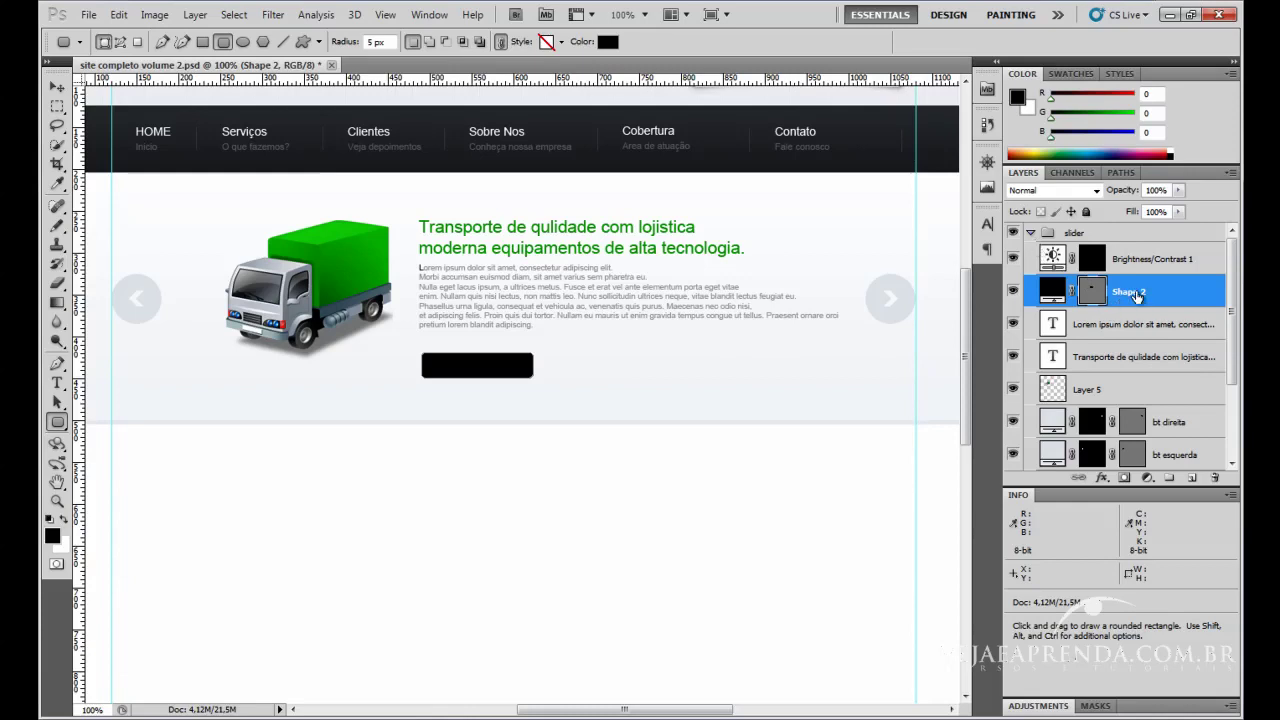
pyautogui.moveTo(1234, 342); pyautogui.dragTo(1238, 430)
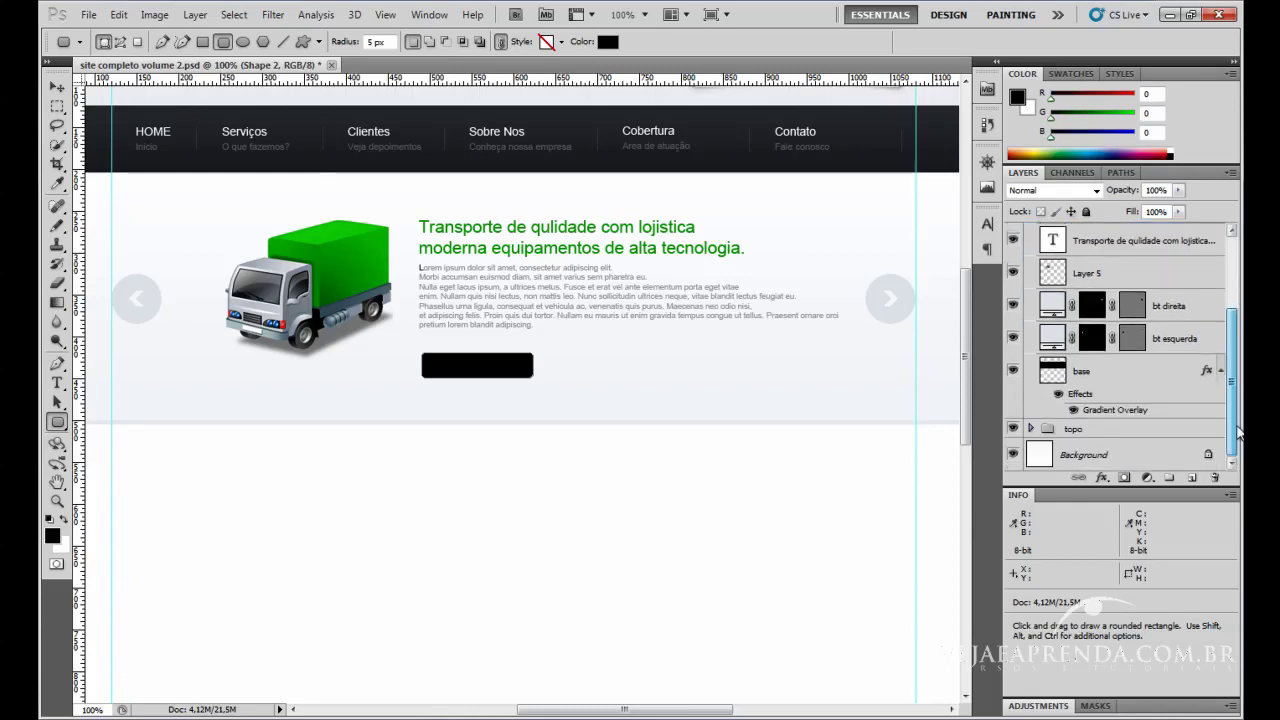
# Copy the layer style of the NAVEGACAO layer in the MENU group inside topo.
pyautogui.click(1031, 428)
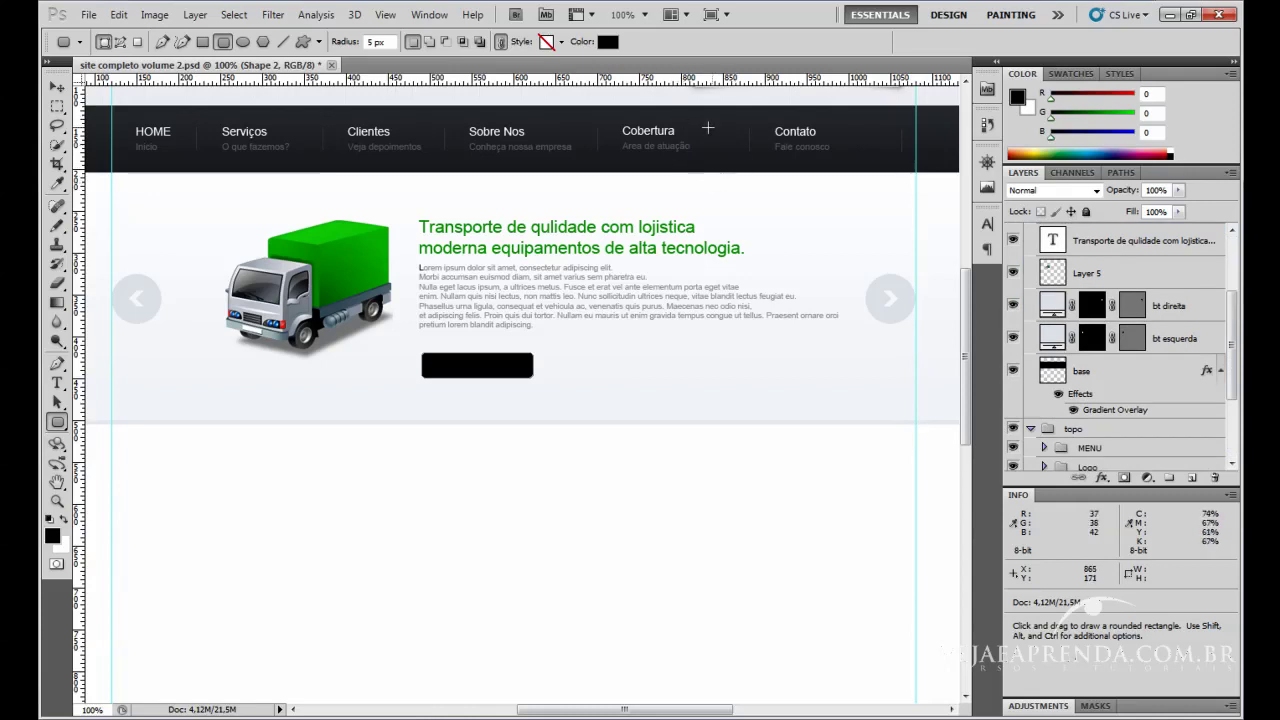
pyautogui.scroll(-2, 1198, 414)
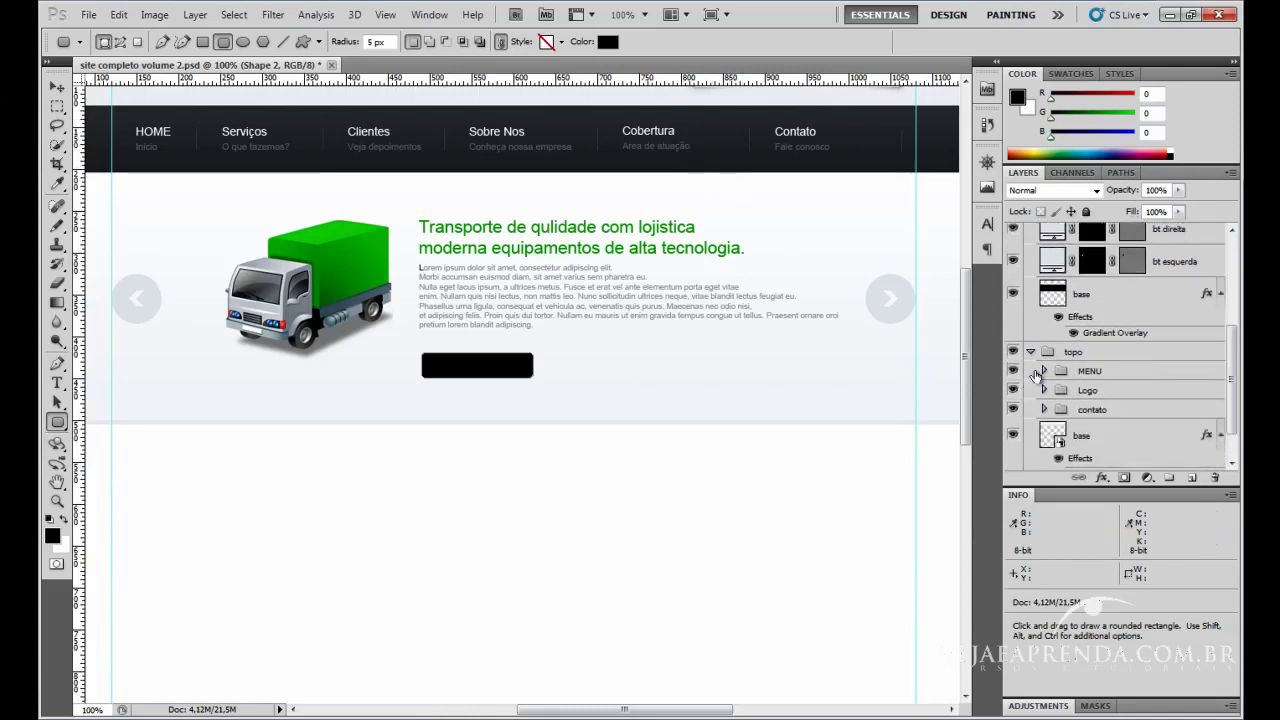
pyautogui.click(1041, 371)
pyautogui.scroll(-5, 1035, 385)
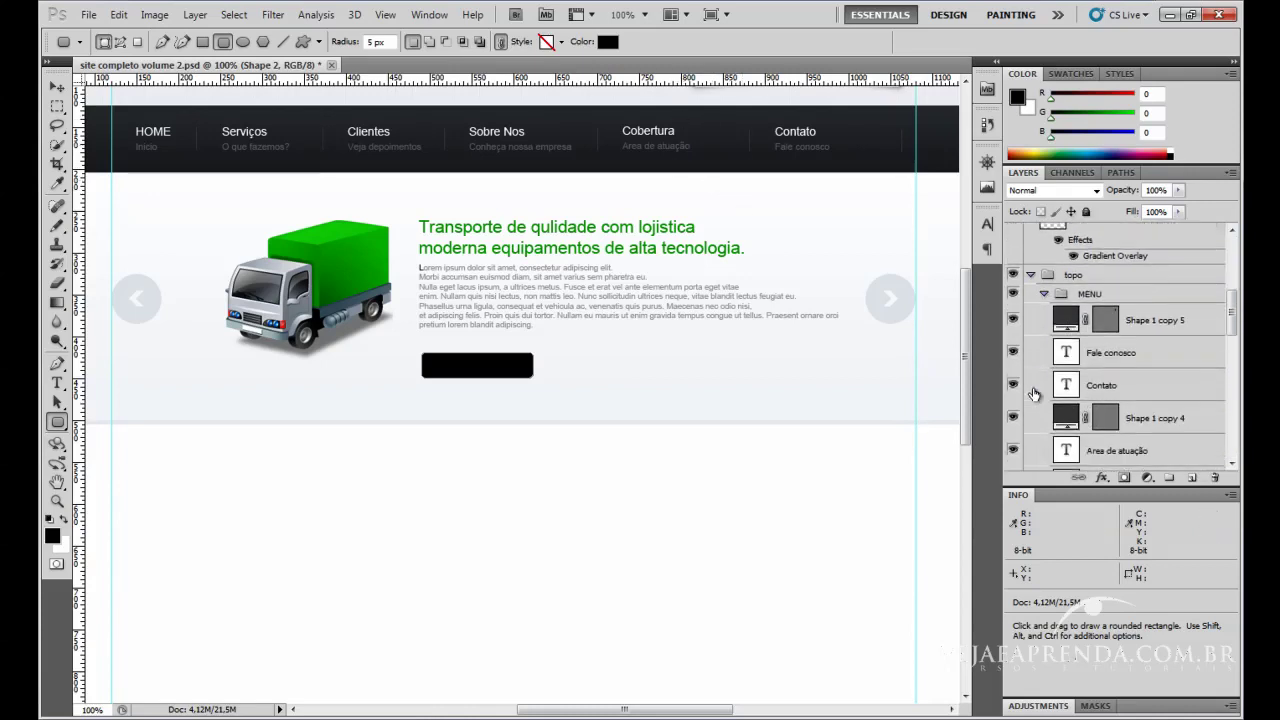
pyautogui.scroll(-7, 1035, 393)
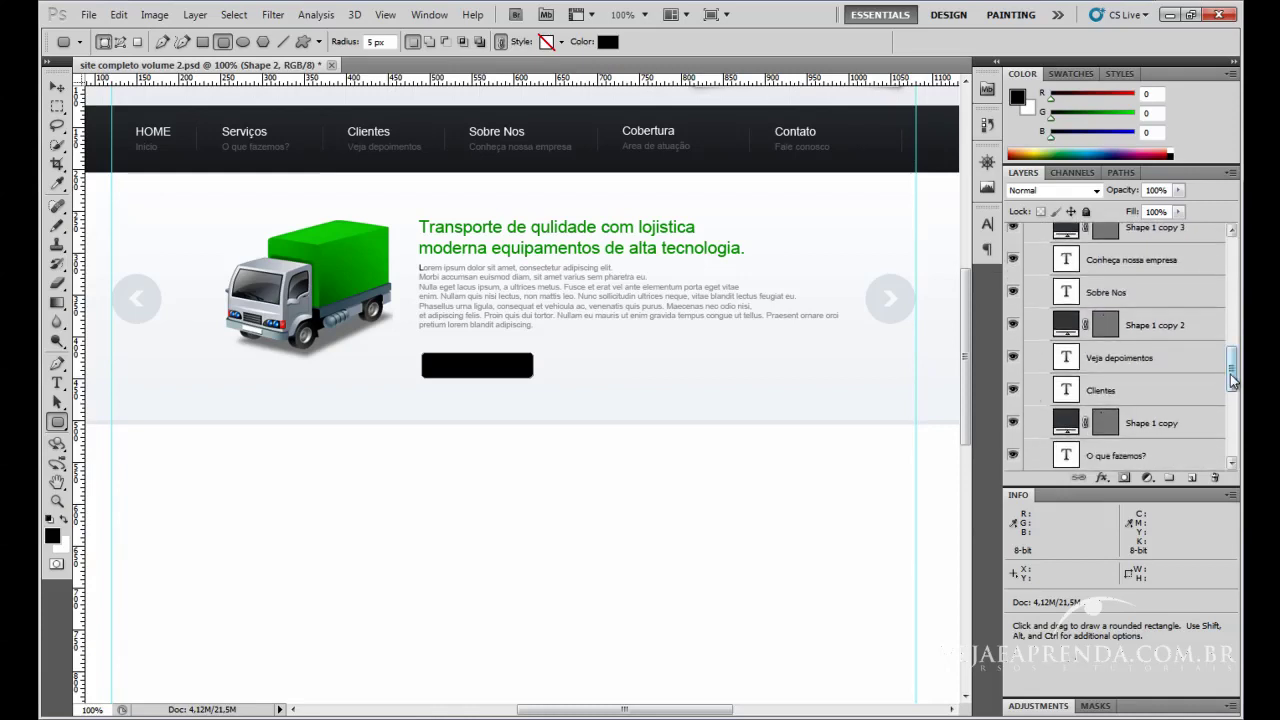
pyautogui.moveTo(1233, 378); pyautogui.dragTo(1233, 430)
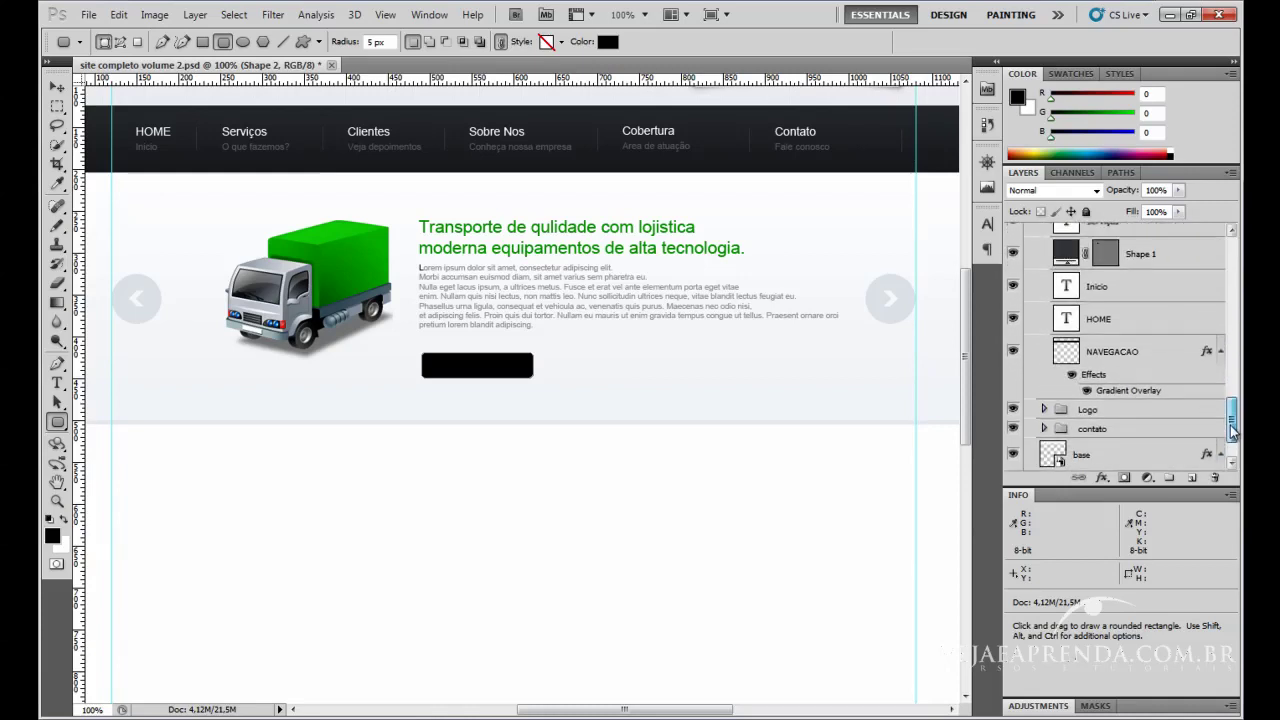
pyautogui.rightClick(1125, 352)
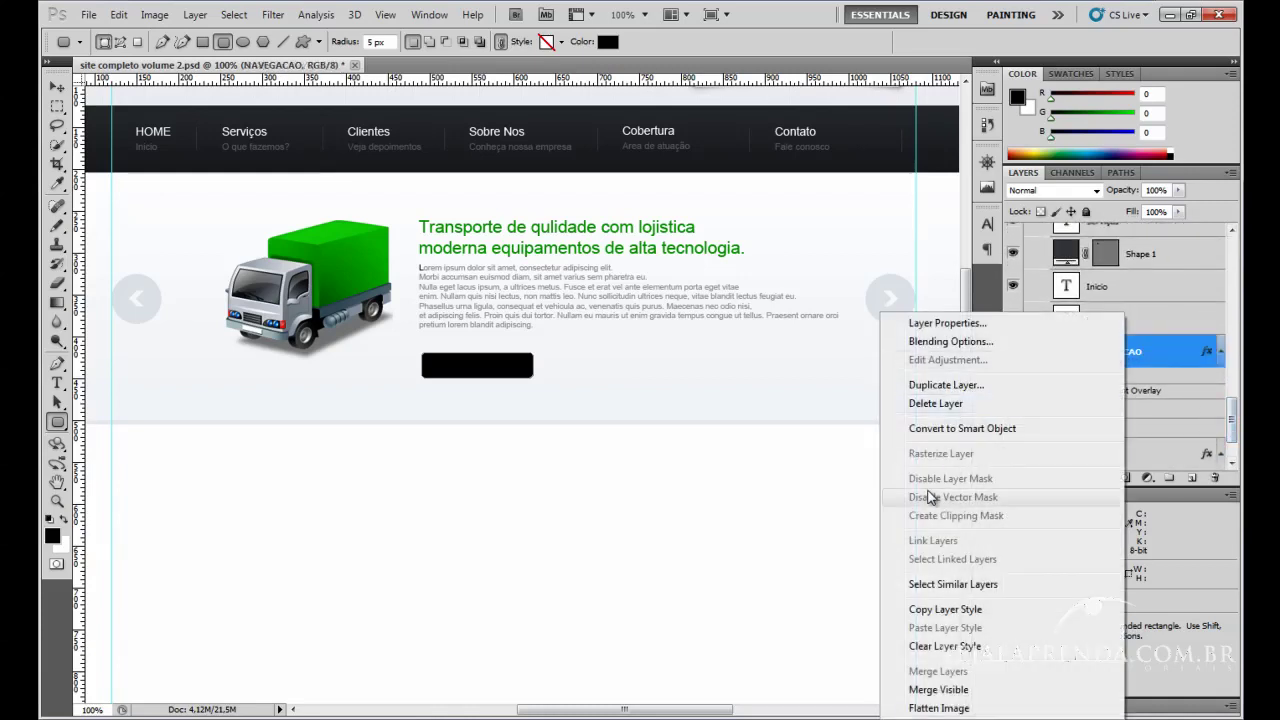
pyautogui.click(979, 610)
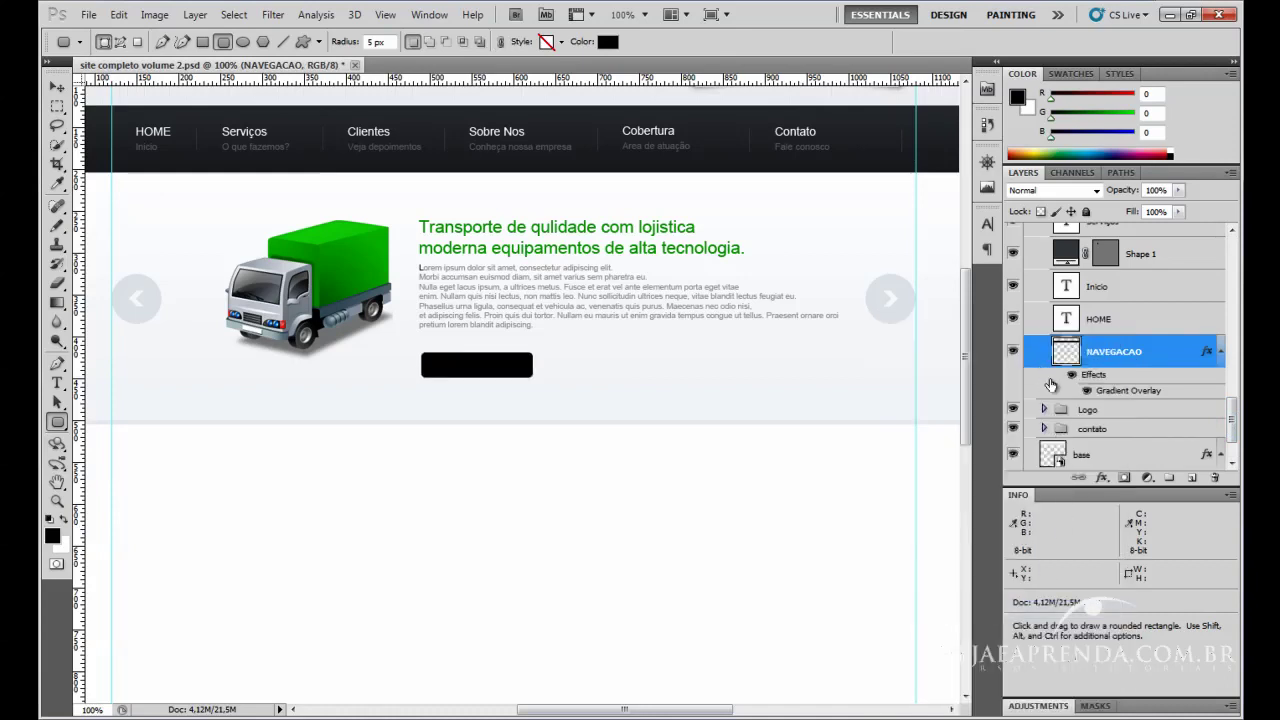
# Collapse the MENU group and its parent topo group in the layer stack.
pyautogui.scroll(10, 1050, 385)
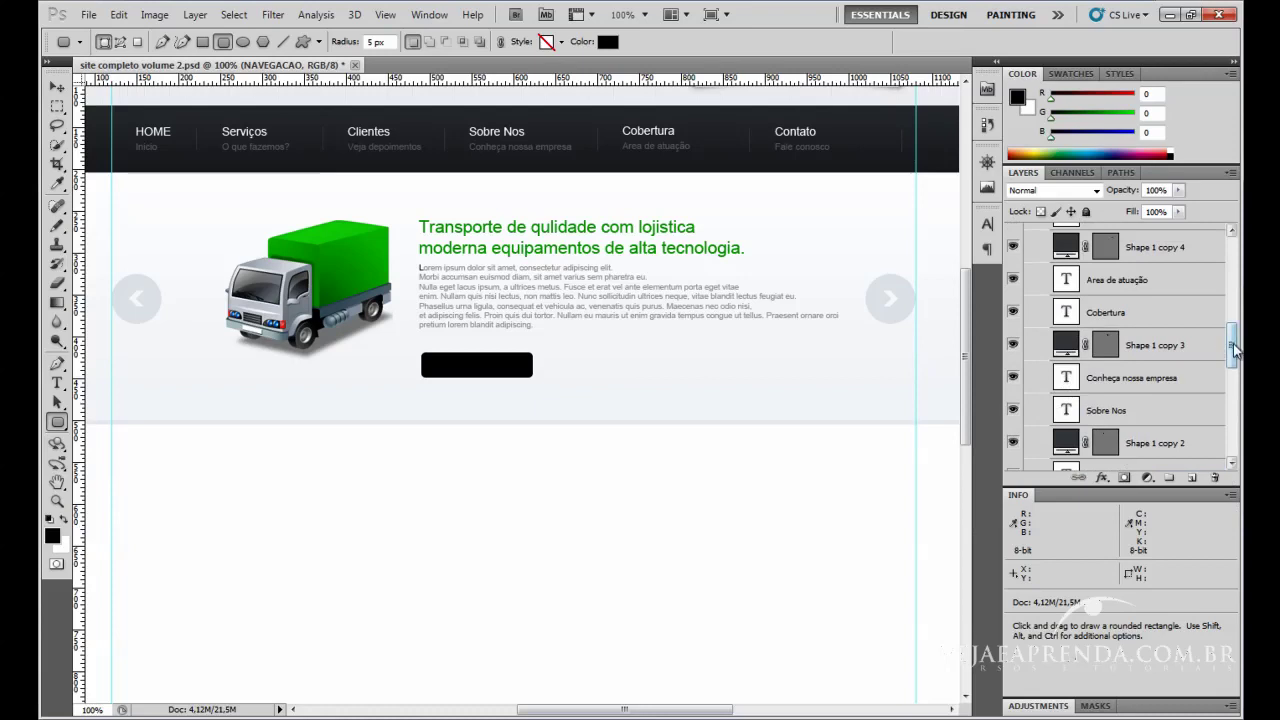
pyautogui.scroll(-5, 1234, 348)
pyautogui.click(1044, 359)
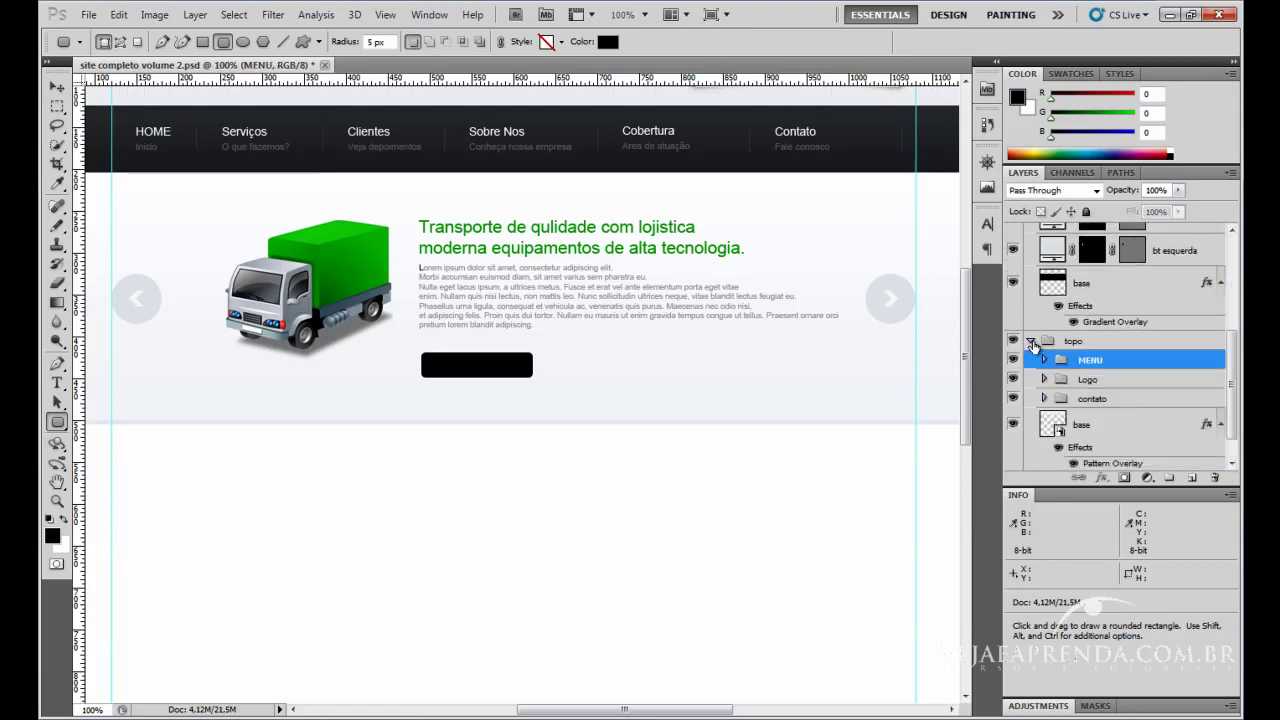
pyautogui.click(1031, 342)
pyautogui.scroll(4, 1035, 355)
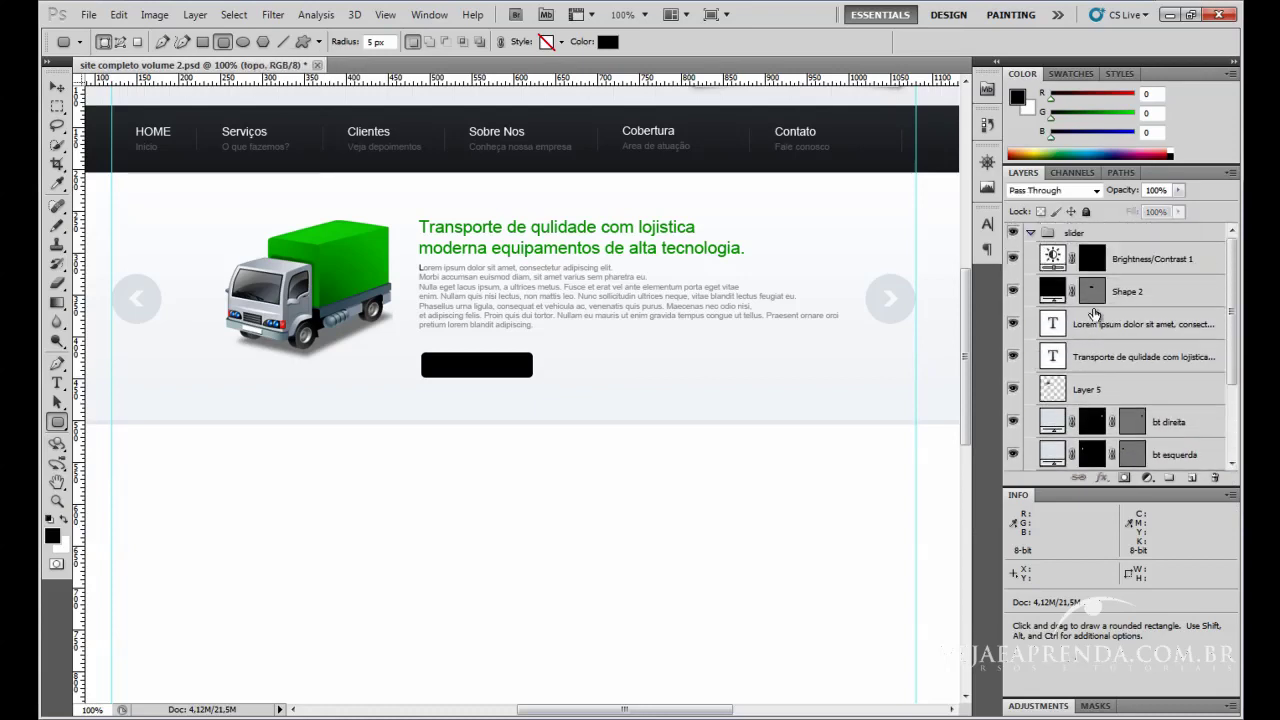
# Rename the black rounded rectangle's layer as bt and paste the copied navigation bar layer style onto it.
pyautogui.click(1140, 296)
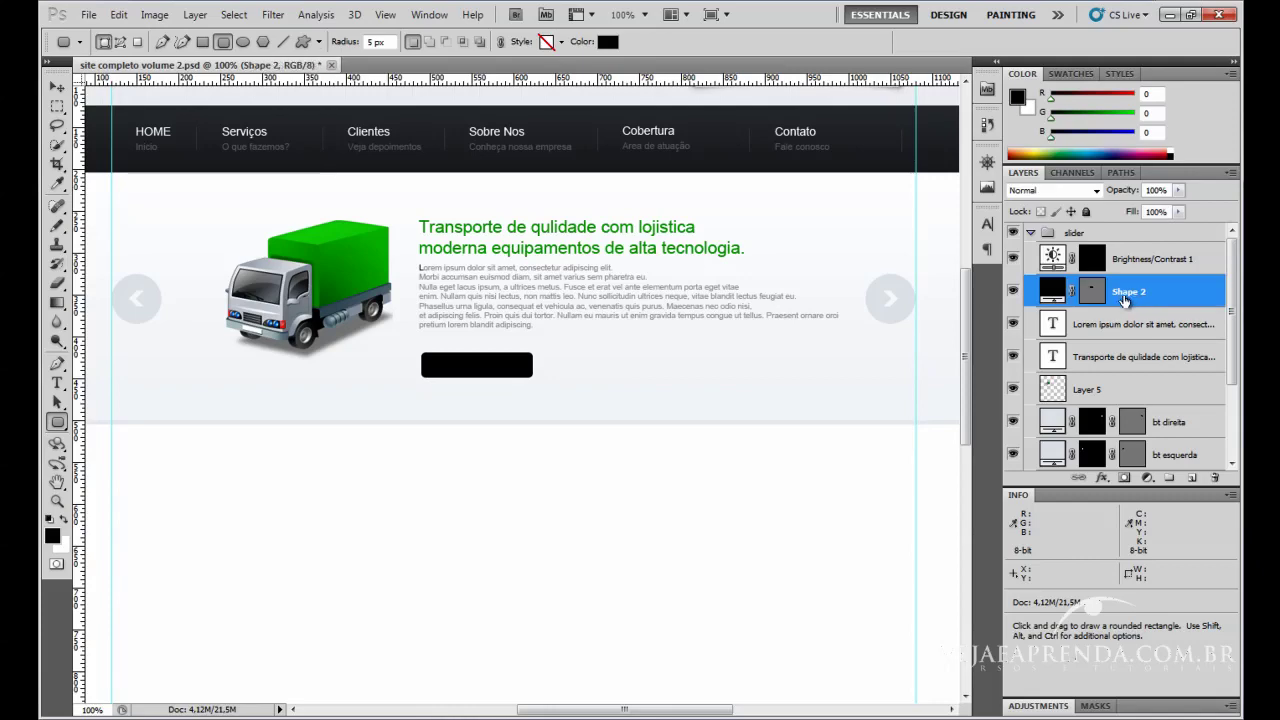
pyautogui.doubleClick(1124, 298)
pyautogui.click(1140, 114)
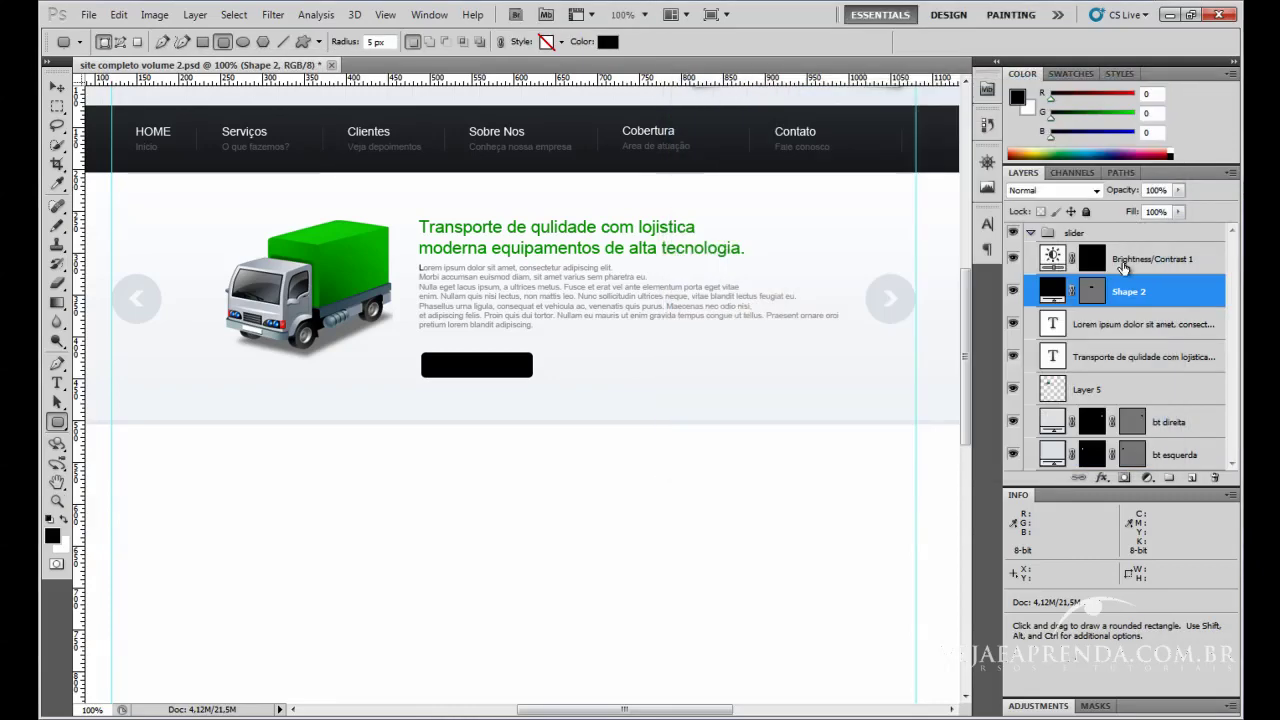
pyautogui.doubleClick(1130, 293)
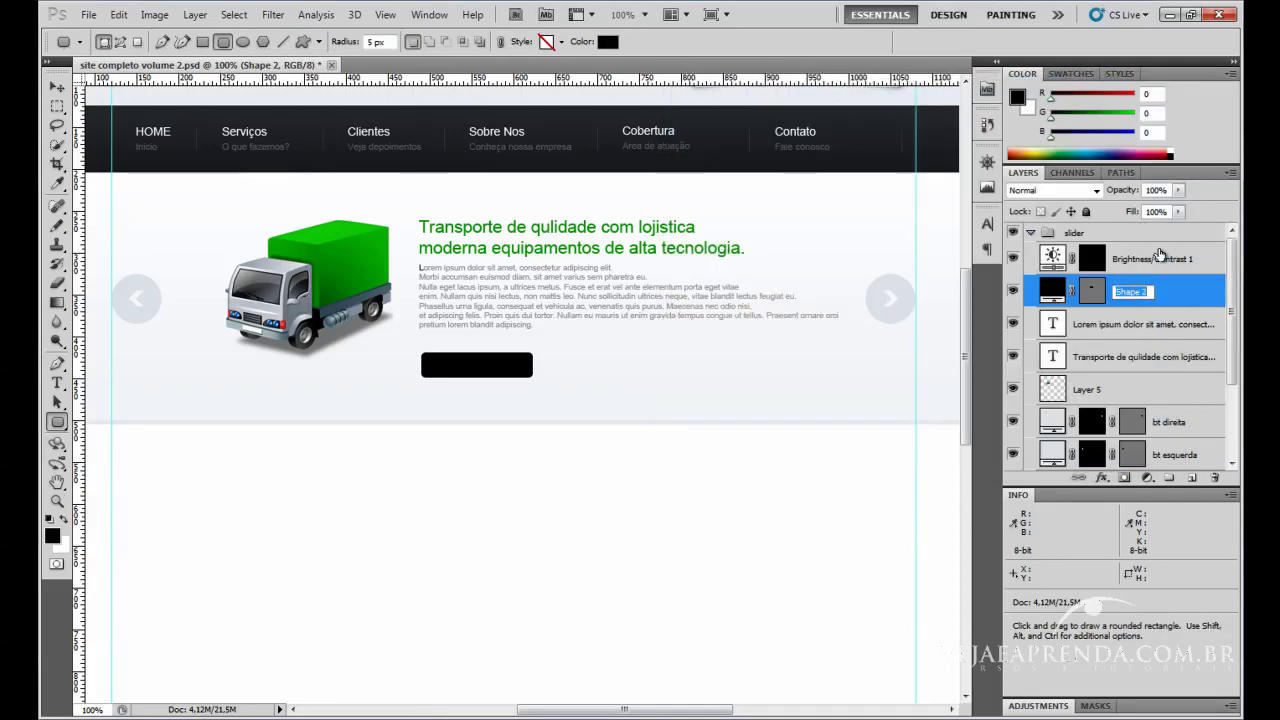
pyautogui.write('bt')
pyautogui.press('Return')
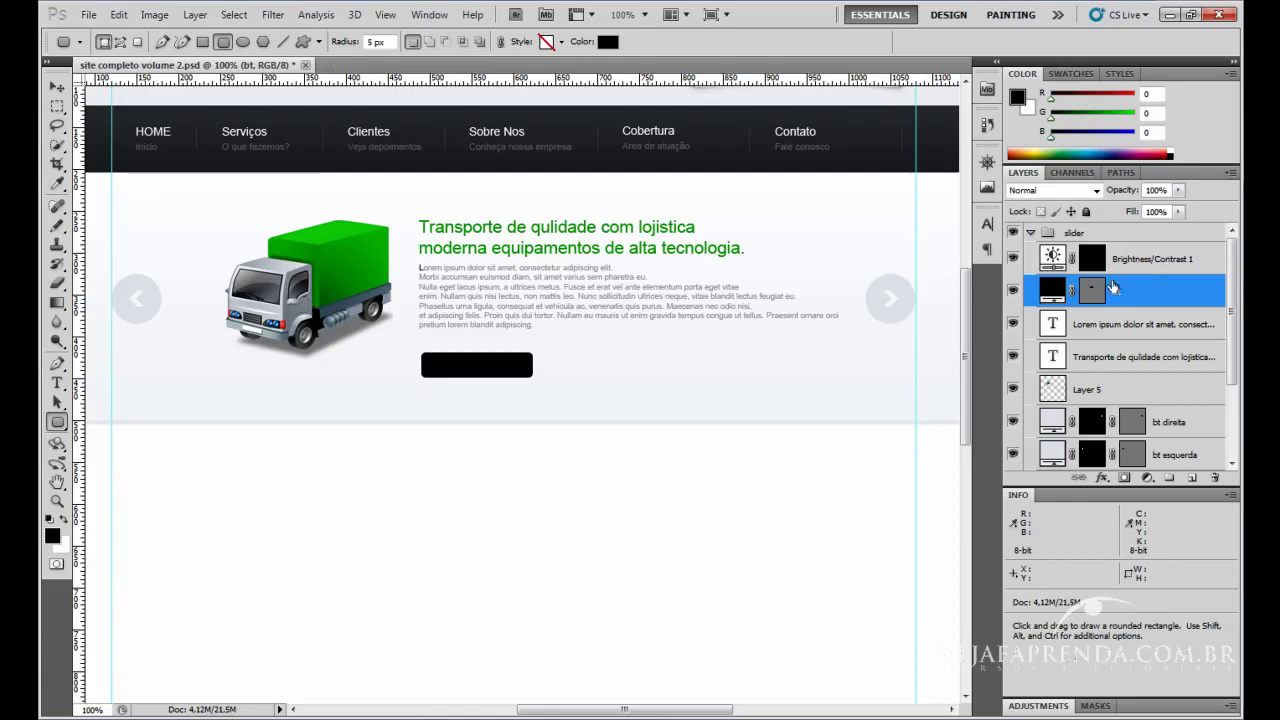
pyautogui.rightClick(1113, 288)
pyautogui.click(1080, 605)
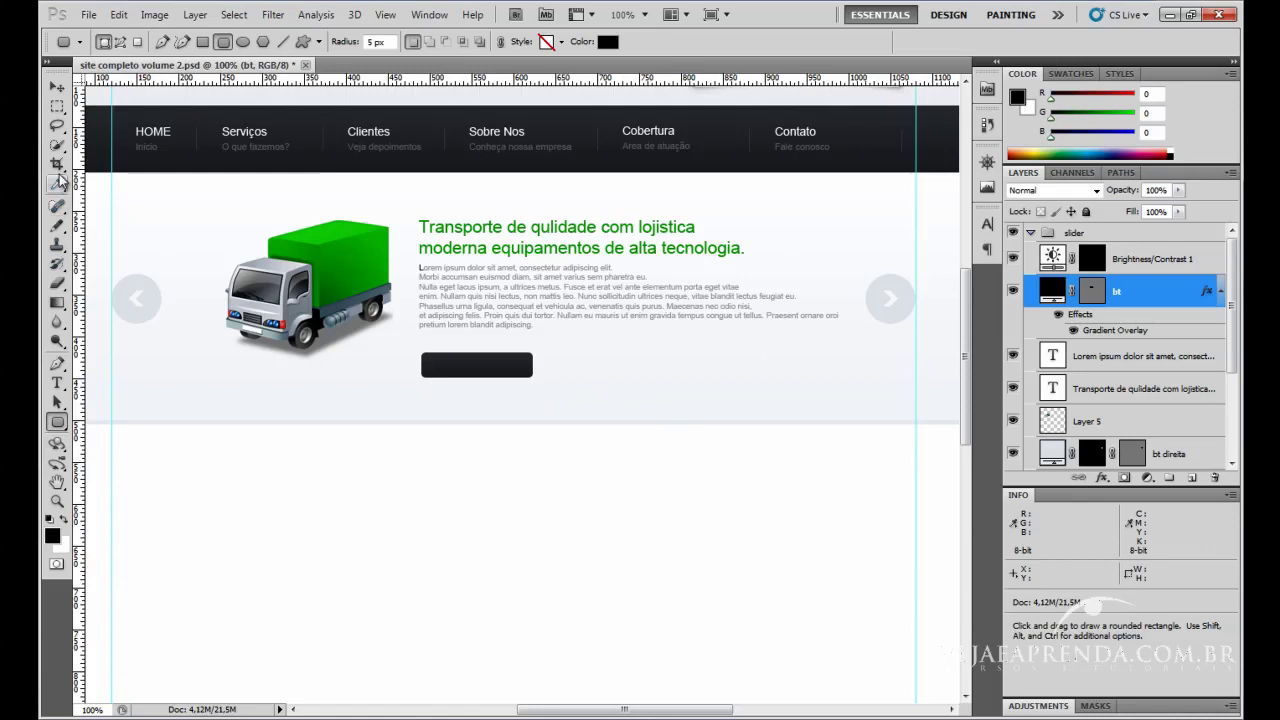
# Put the bt layer into a new group named butao.
pyautogui.click(57, 383)
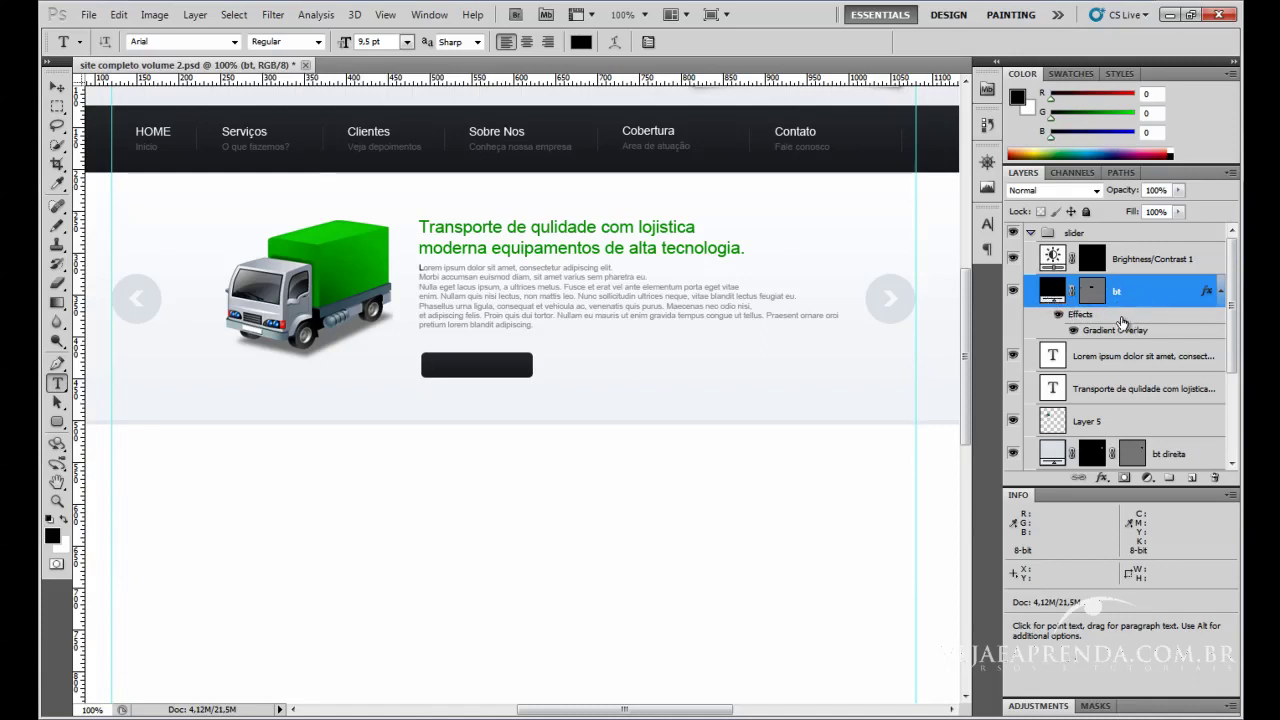
pyautogui.hotkey('ctrl', 'g')
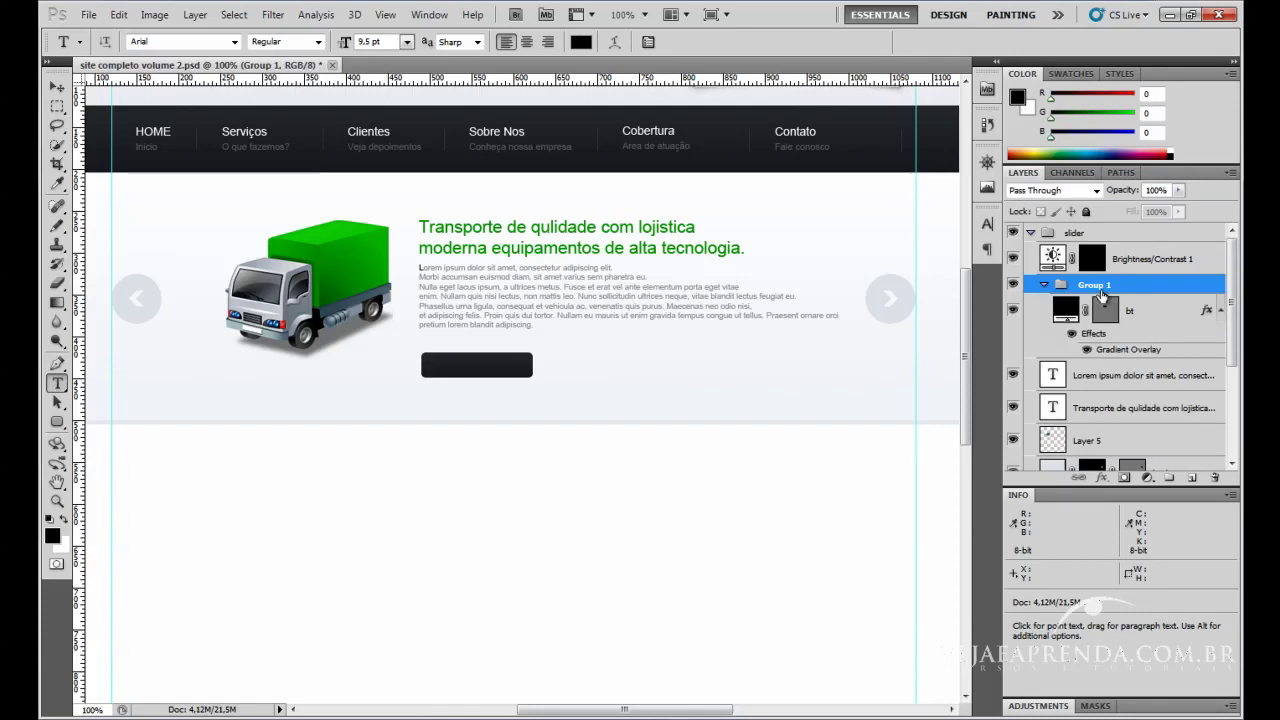
pyautogui.doubleClick(1101, 289)
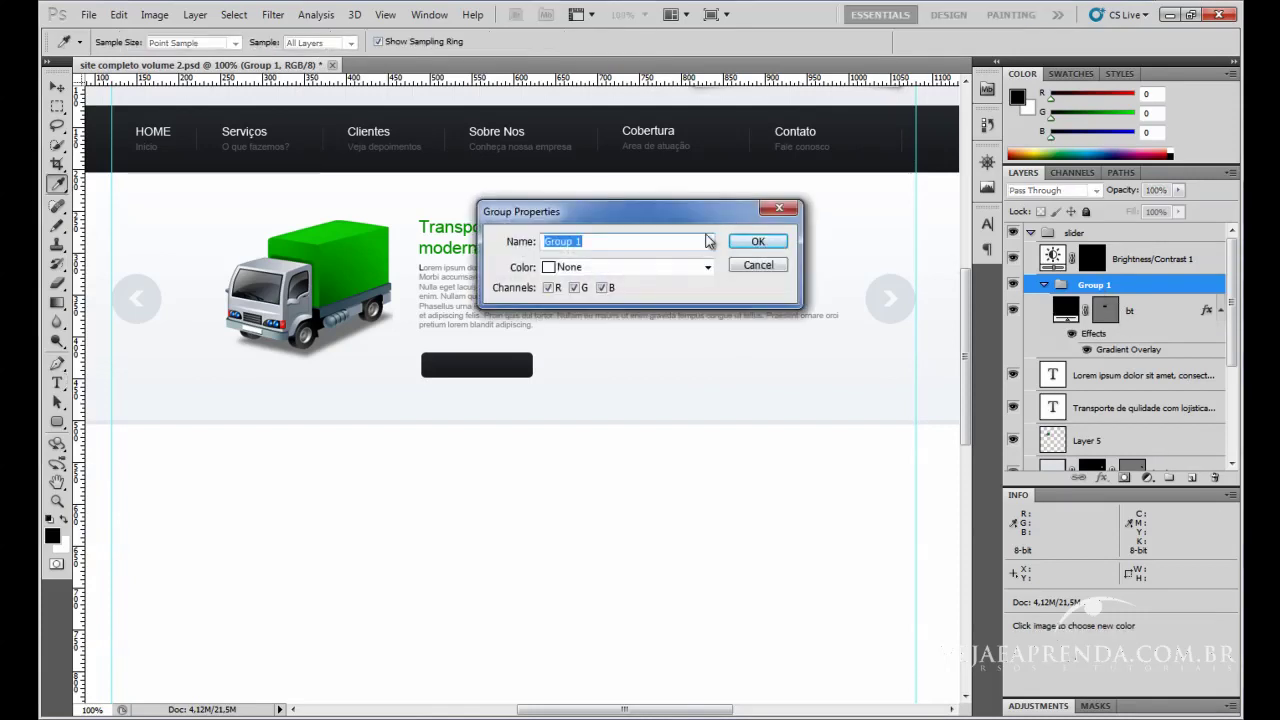
pyautogui.write('bota')
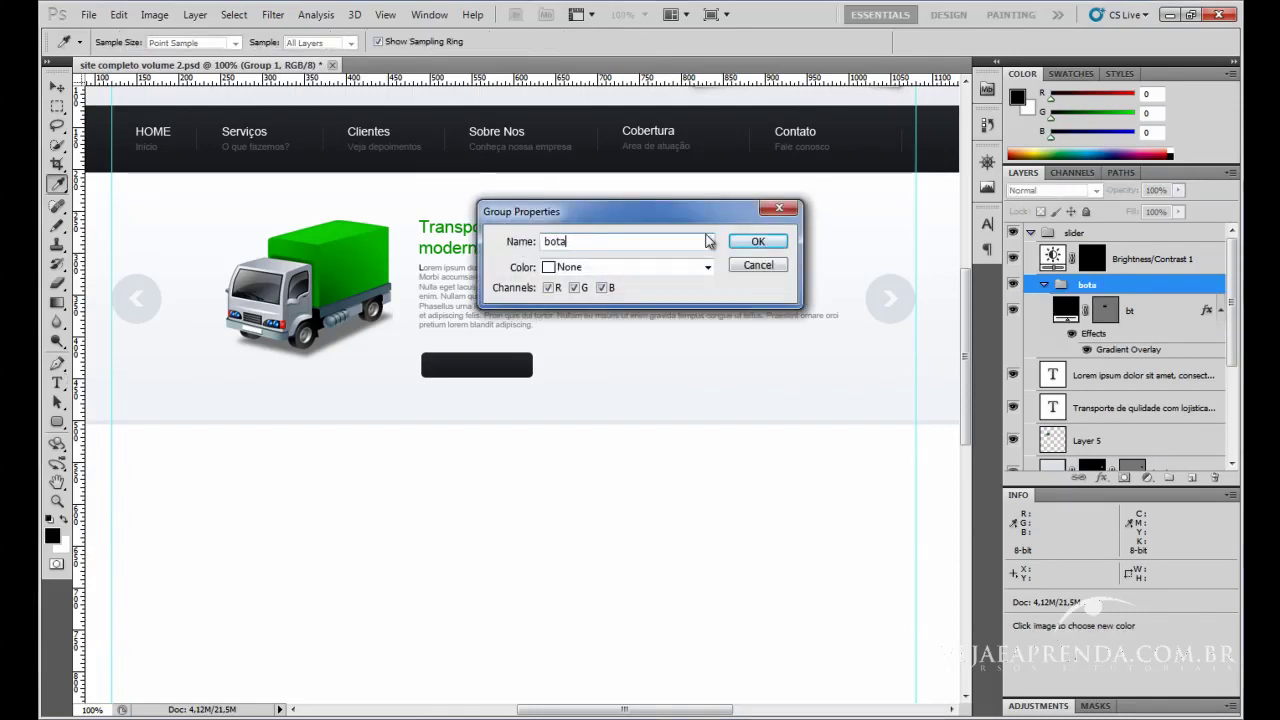
pyautogui.press('BackSpace')
pyautogui.press('BackSpace')
pyautogui.write('ut')
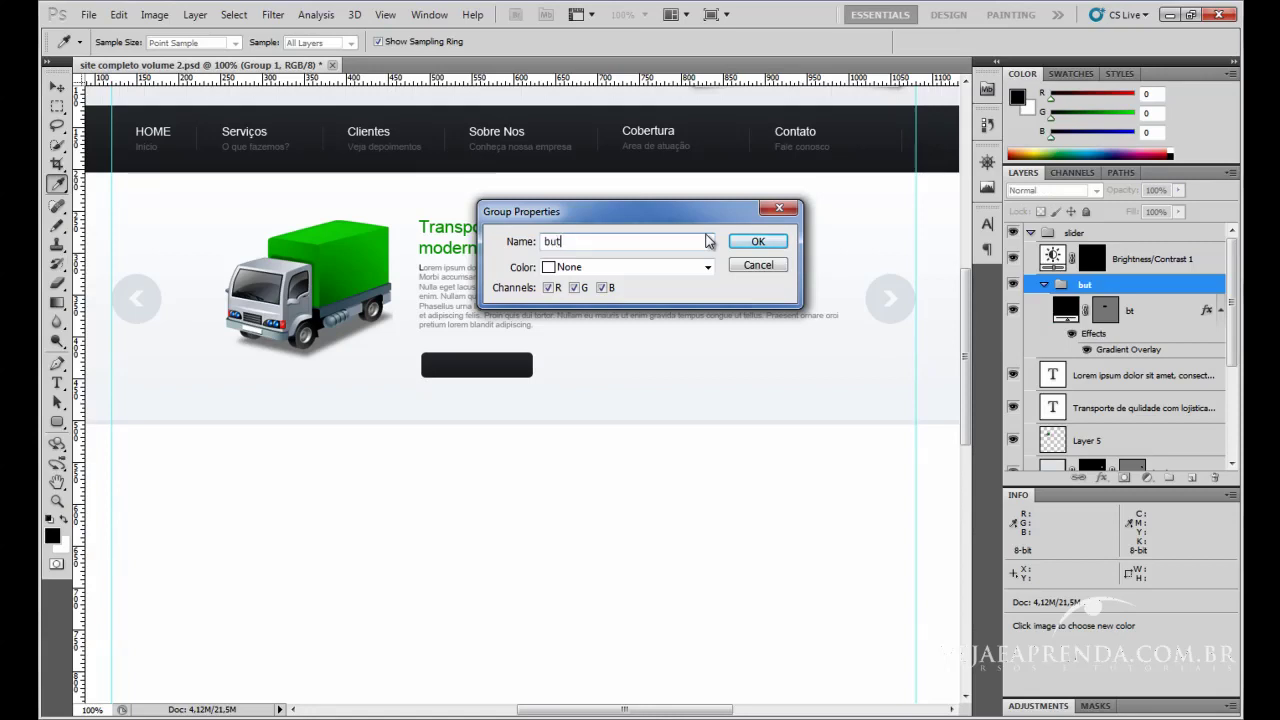
pyautogui.write('ao')
pyautogui.press('Return')
# Add the label "Contrate agora" on the dark button in 12 pt Arial with the near-white colour #fefefe.
pyautogui.press('t')
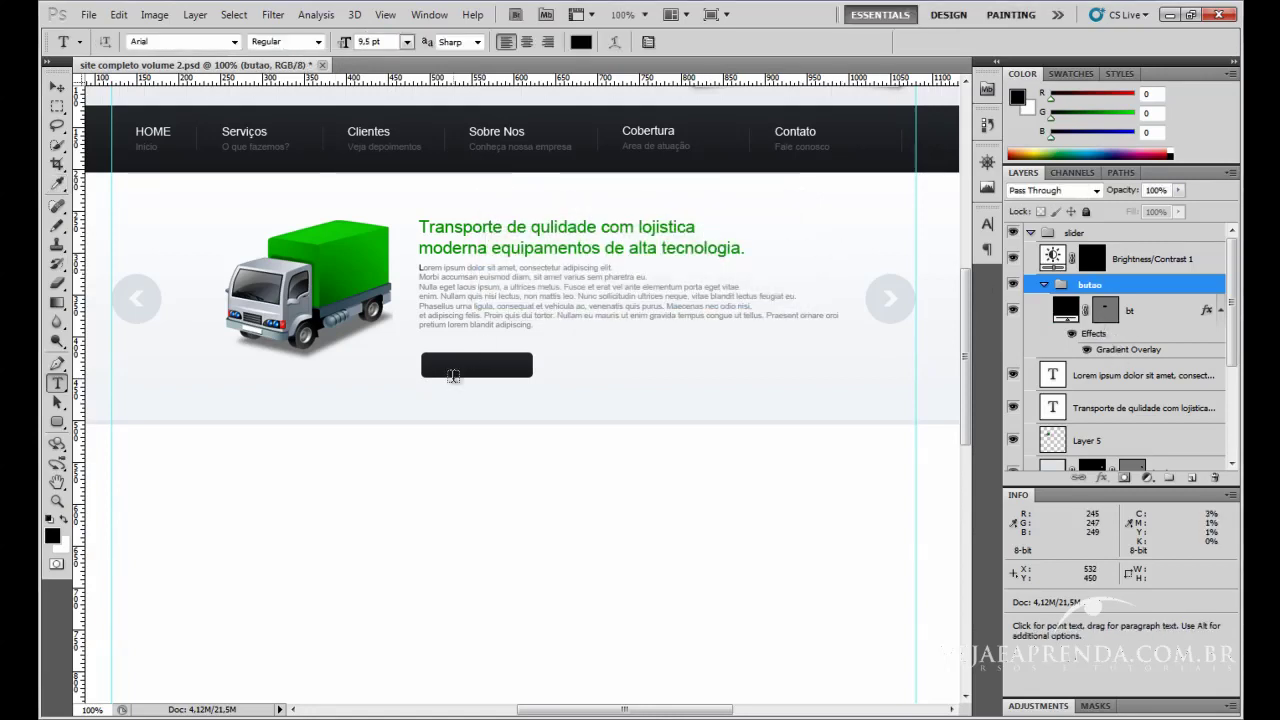
pyautogui.click(580, 41)
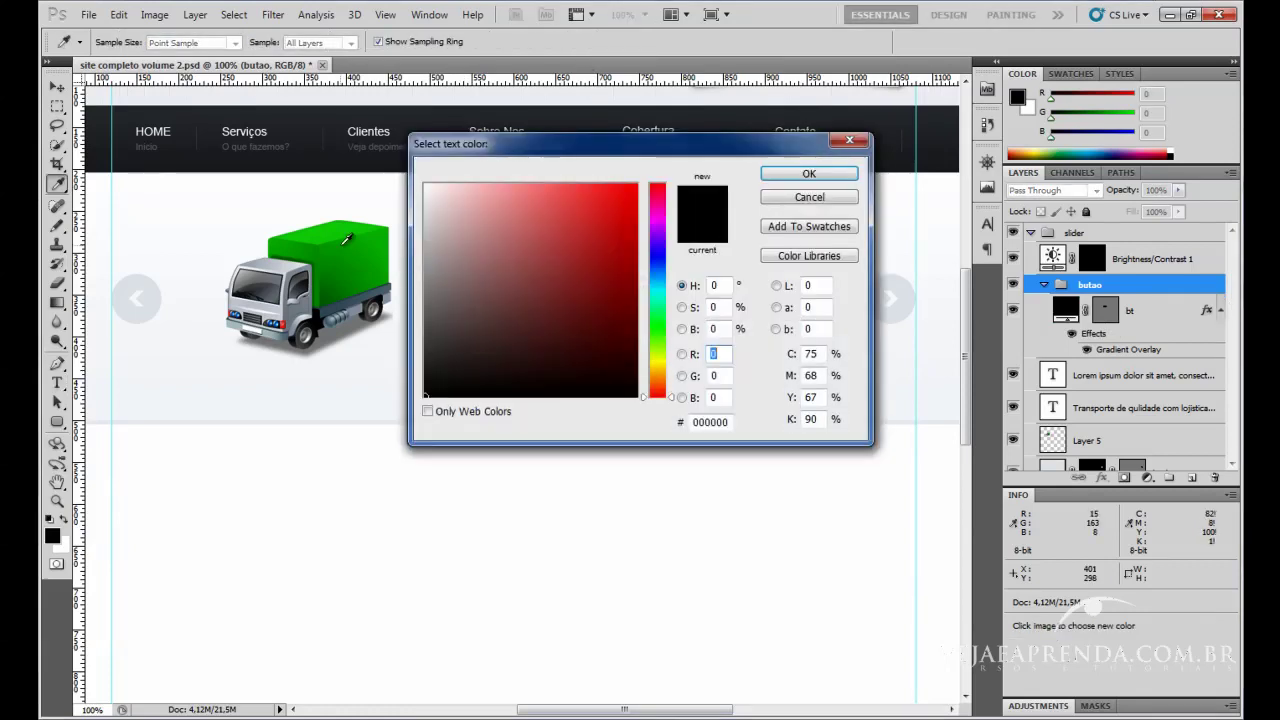
pyautogui.click(204, 213)
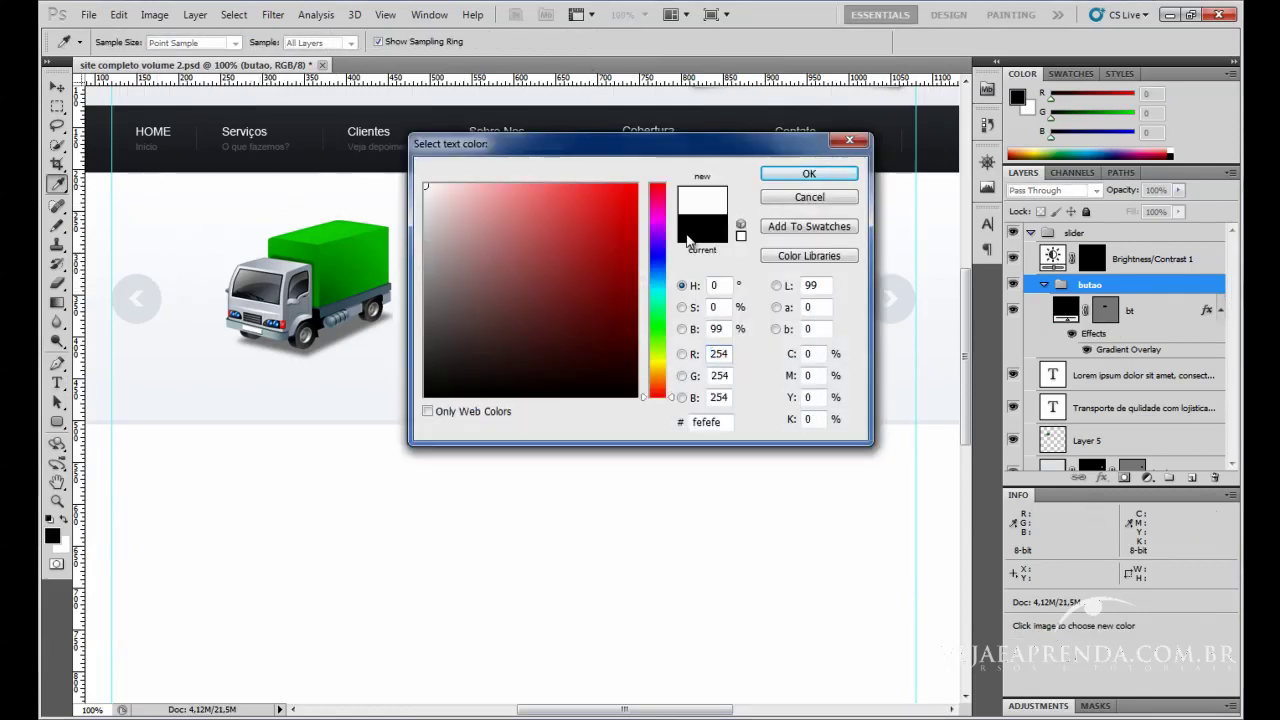
pyautogui.click(795, 176)
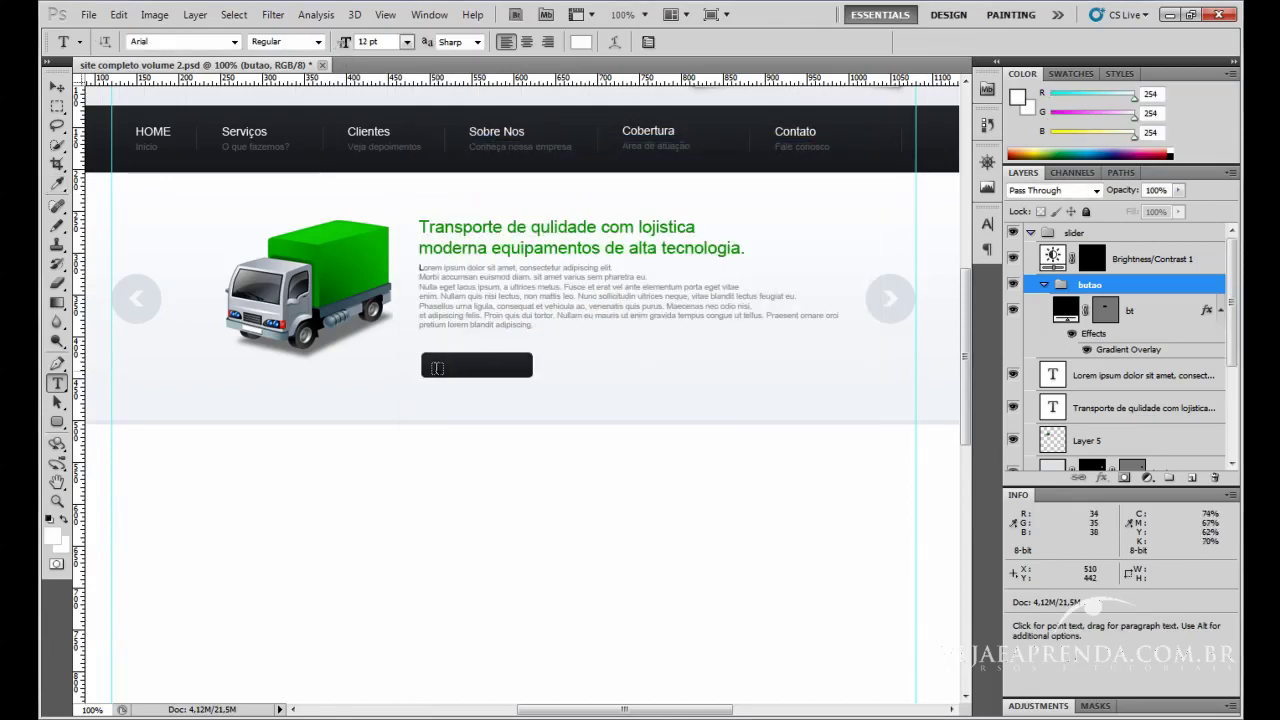
pyautogui.click(437, 368)
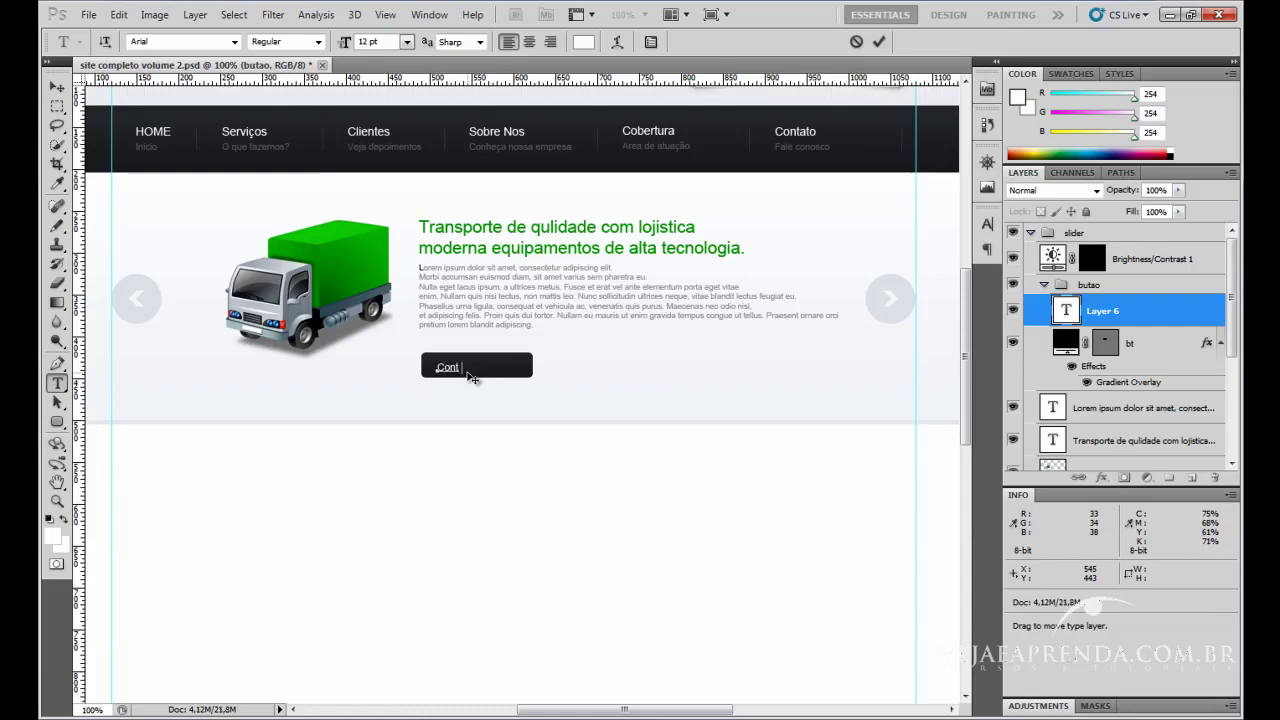
pyautogui.write('Contrate agora')
pyautogui.hotkey('ctrl', 'Return')
# Nudge the "Contrate agora" label slightly up and left so it sits near the button's left edge, vertically centred.
pyautogui.press('v')
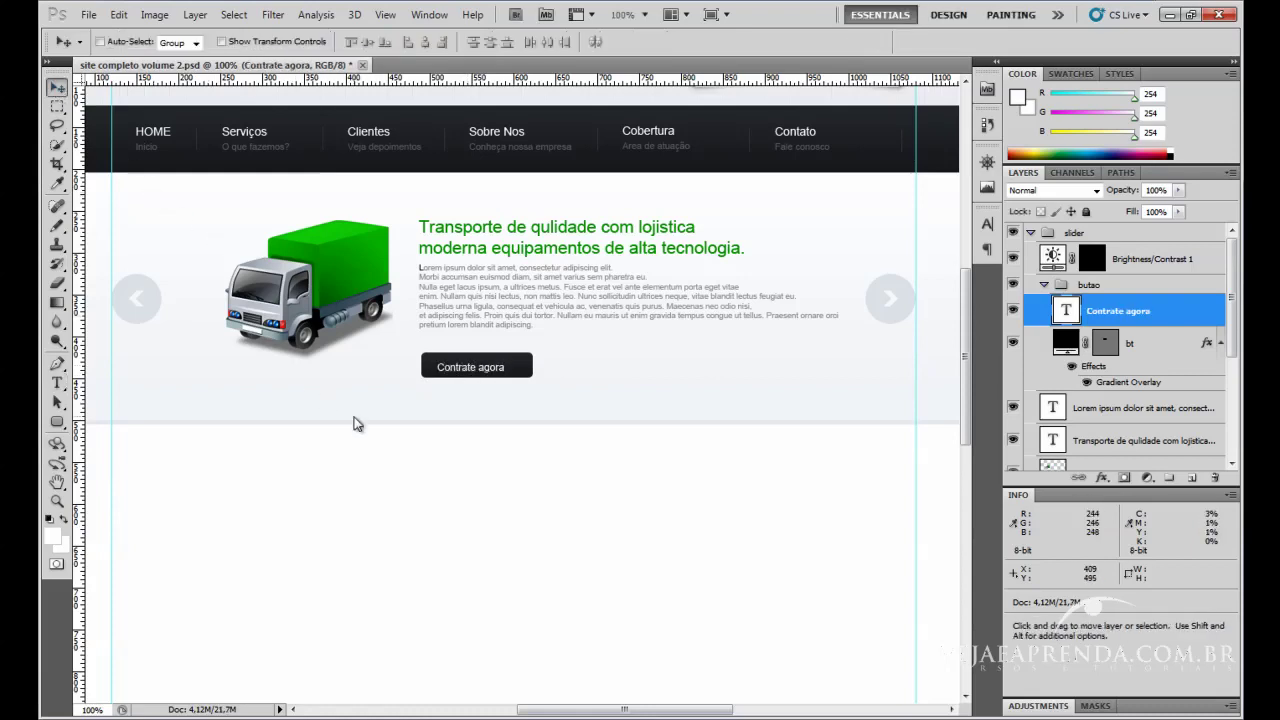
pyautogui.press('Up')
pyautogui.press('Up')
pyautogui.press('Up')
pyautogui.press('Left')
pyautogui.press('Left')
pyautogui.press('Left')
pyautogui.press('Left')
pyautogui.press('Left')
pyautogui.press('Left')
pyautogui.press('Left')
pyautogui.press('Left')
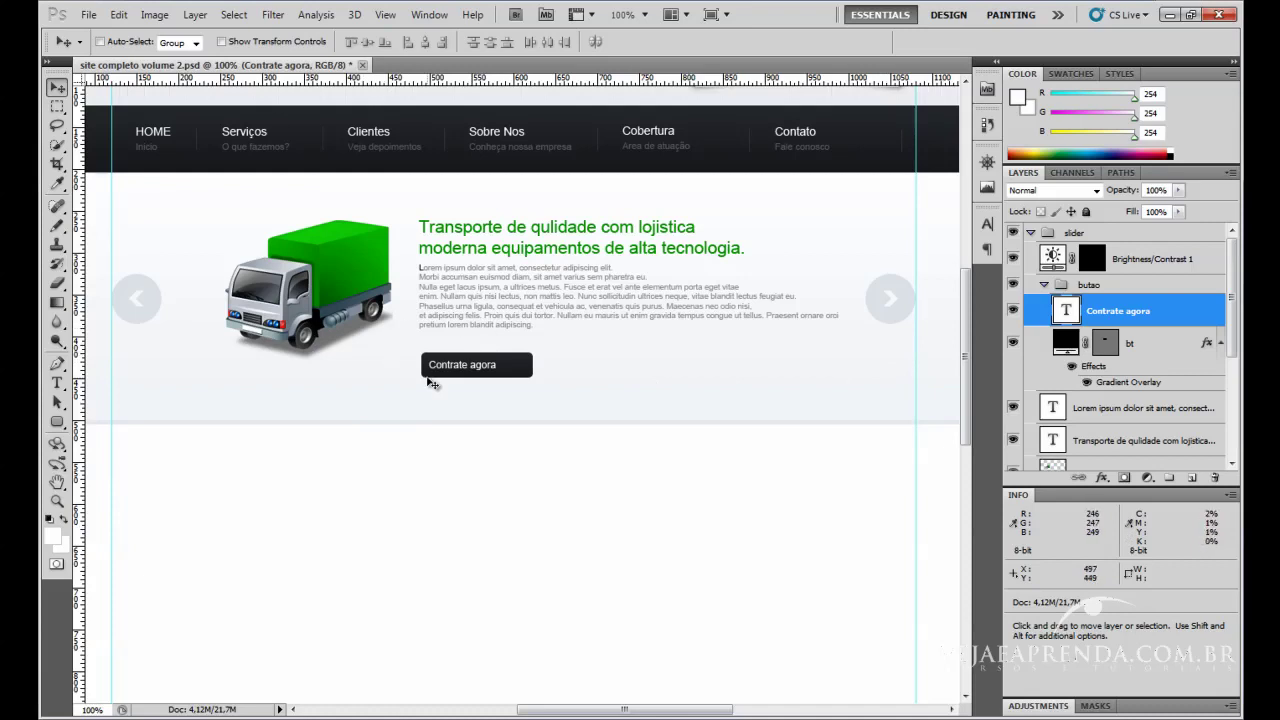
# Select only the empty right end of the button beyond the label, about 38 by 30 px, by subtracting from the bt shape's outline.
pyautogui.keyDown('ctrl'); pyautogui.click(1108, 346); pyautogui.keyUp('ctrl')
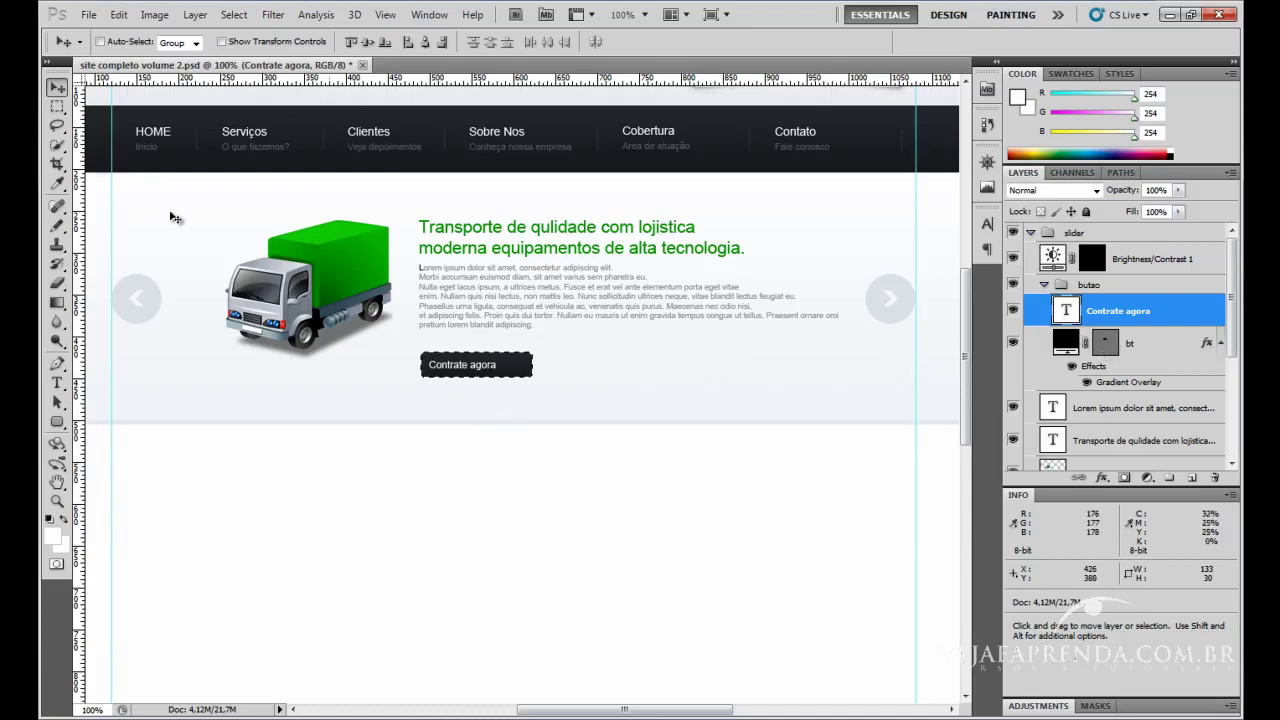
pyautogui.click(57, 106)
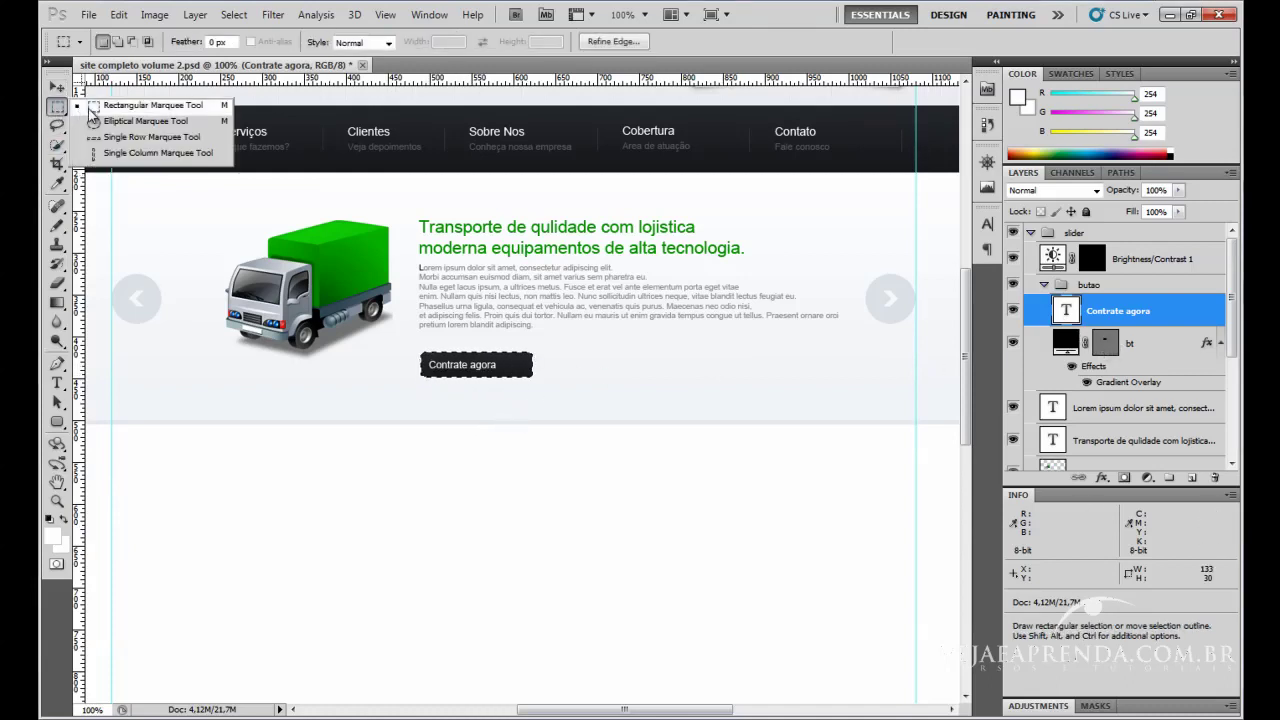
pyautogui.click(122, 107)
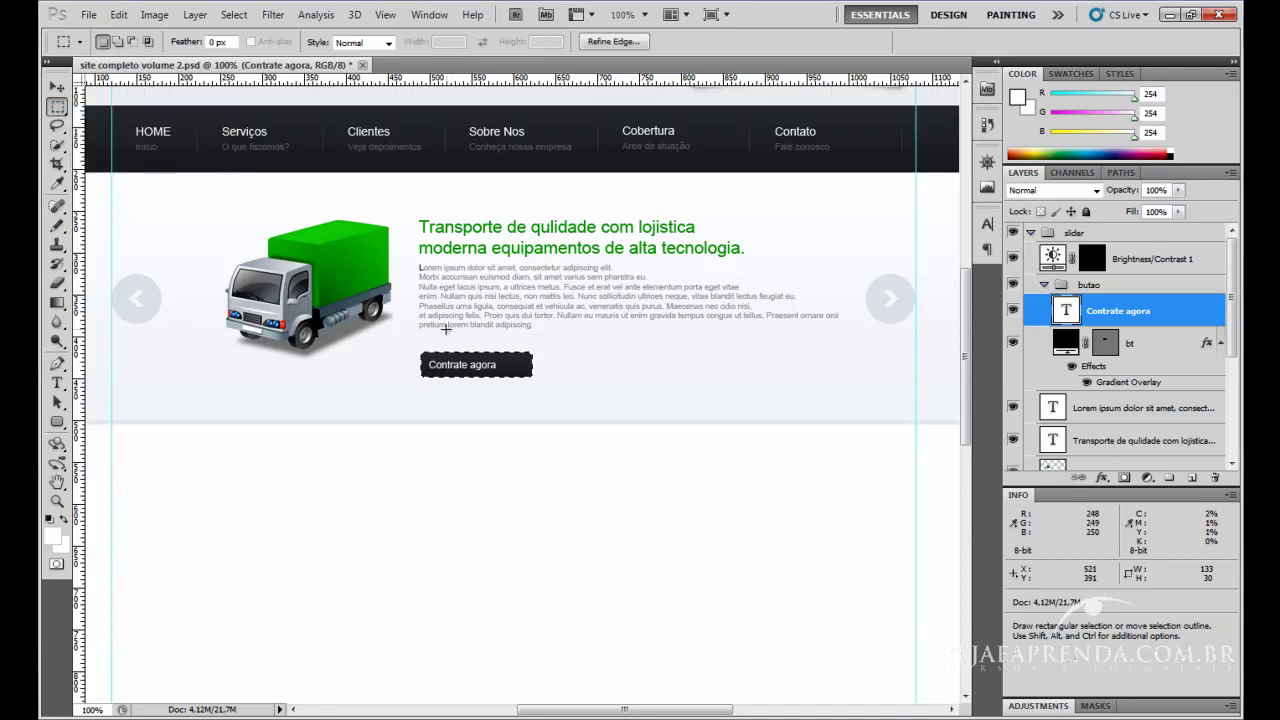
pyautogui.press('alt')
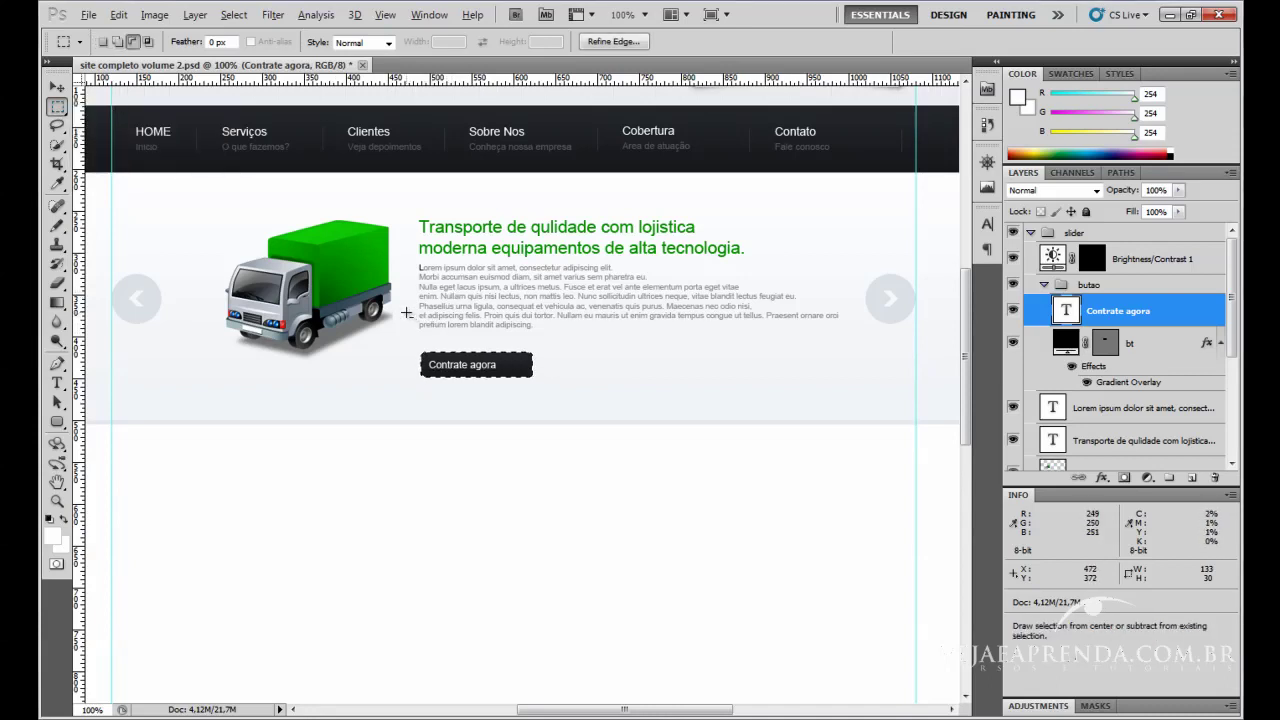
pyautogui.moveTo(396, 300); pyautogui.dragTo(504, 425)
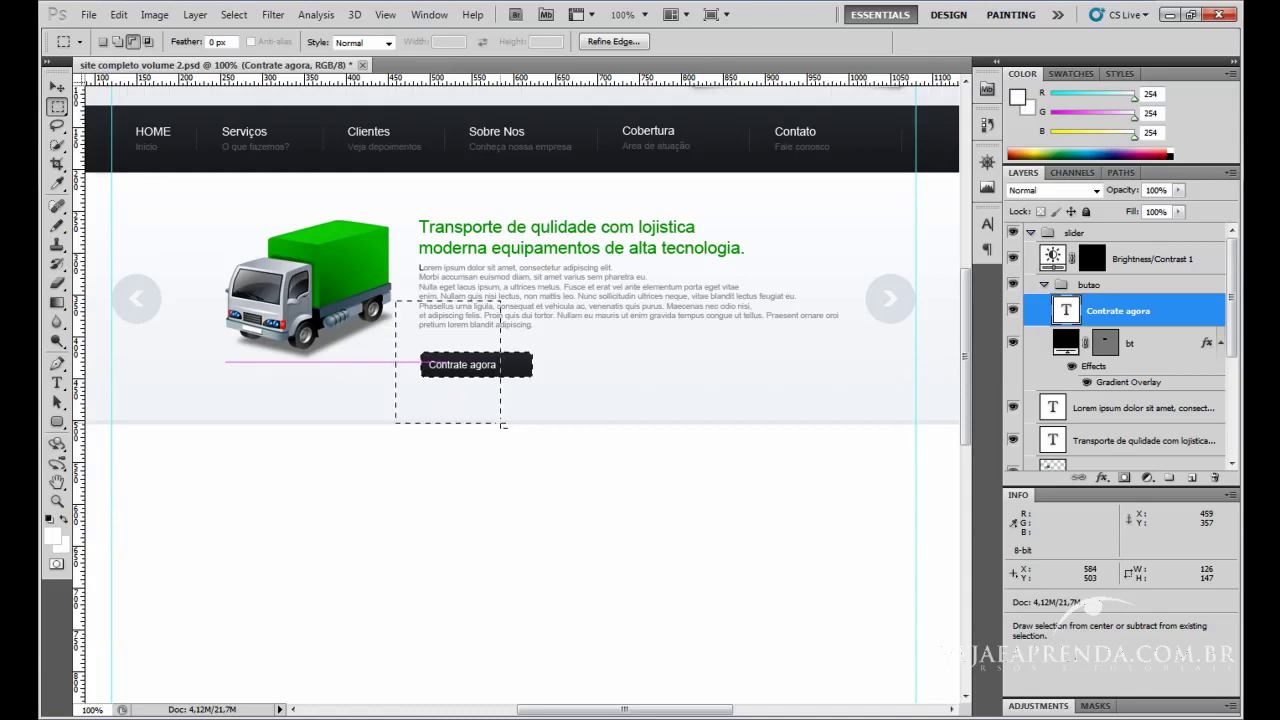
pyautogui.moveTo(503, 425); pyautogui.dragTo(501, 423)
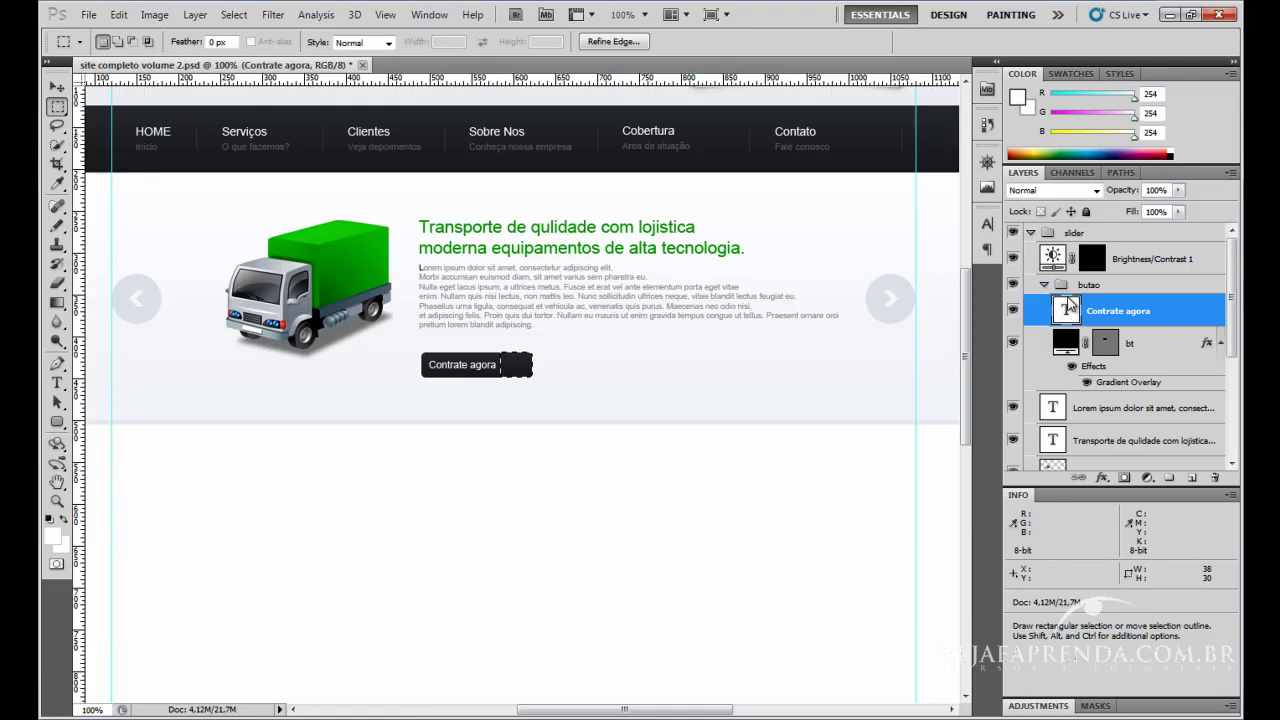
# Add a Brightness/Contrast adjustment layer over the selected right end of the button and set its brightness to 87.
pyautogui.click(1058, 707)
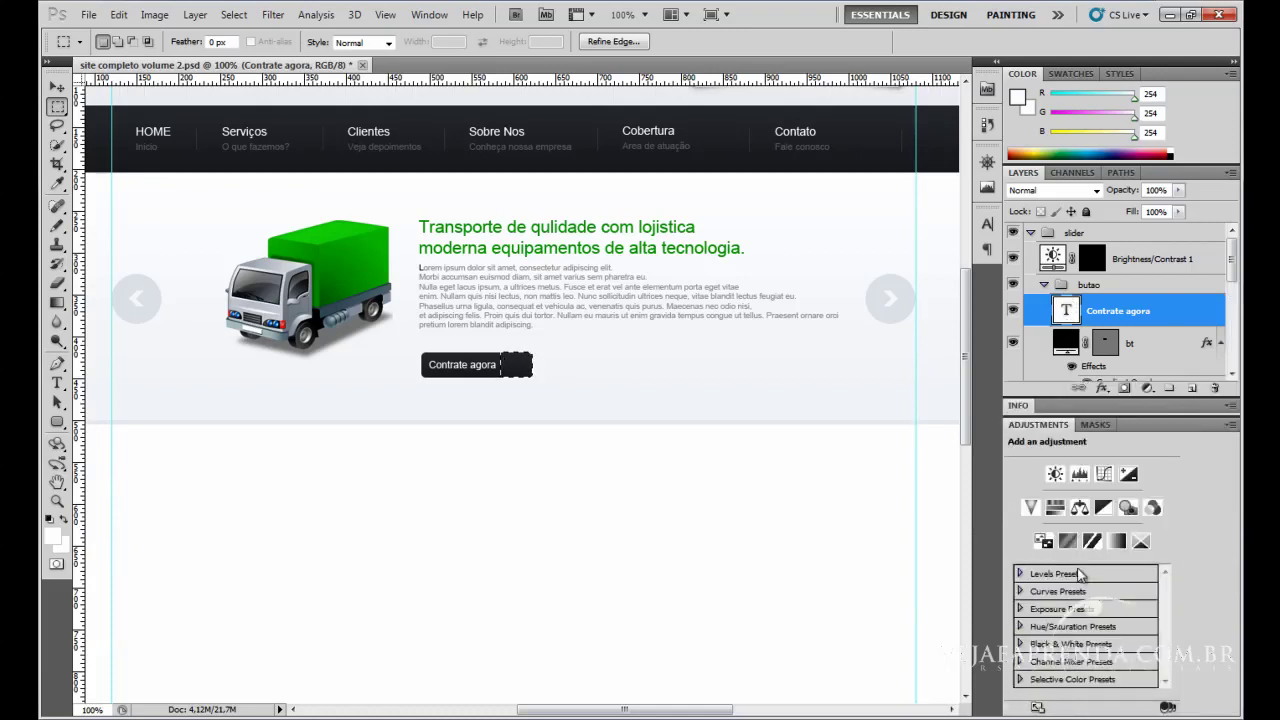
pyautogui.click(1056, 474)
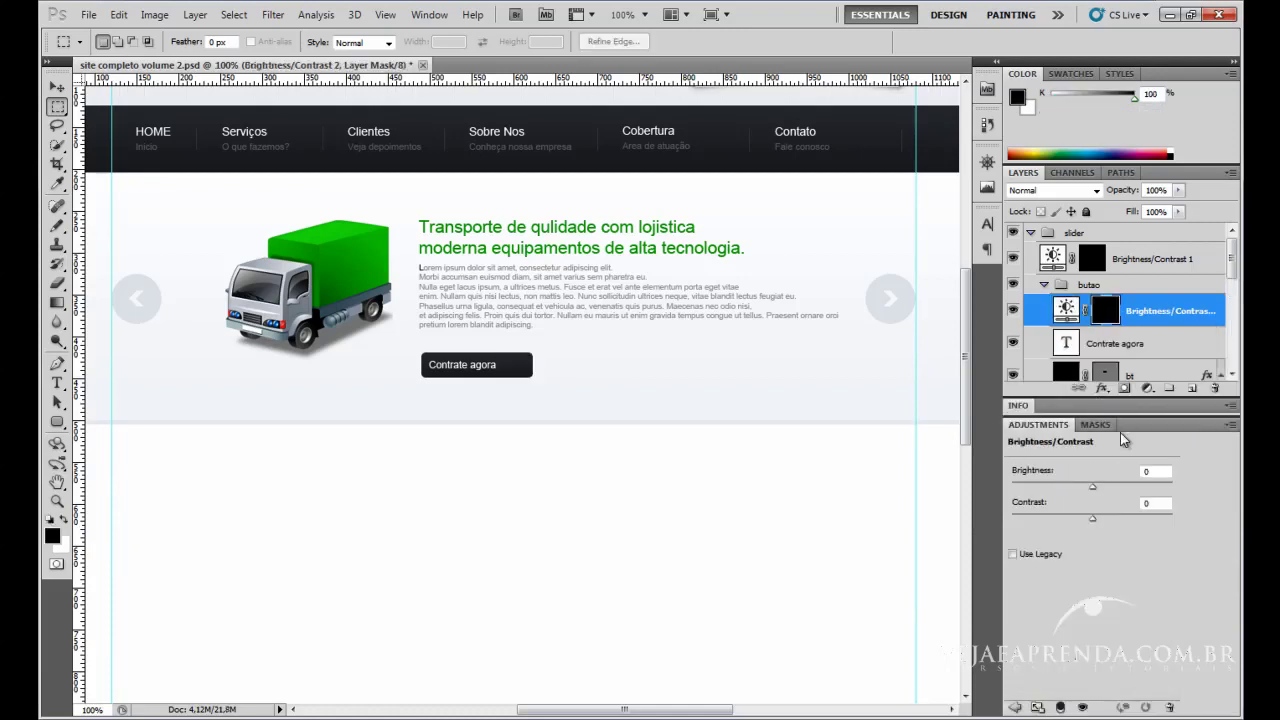
pyautogui.moveTo(1091, 487); pyautogui.dragTo(1129, 490)
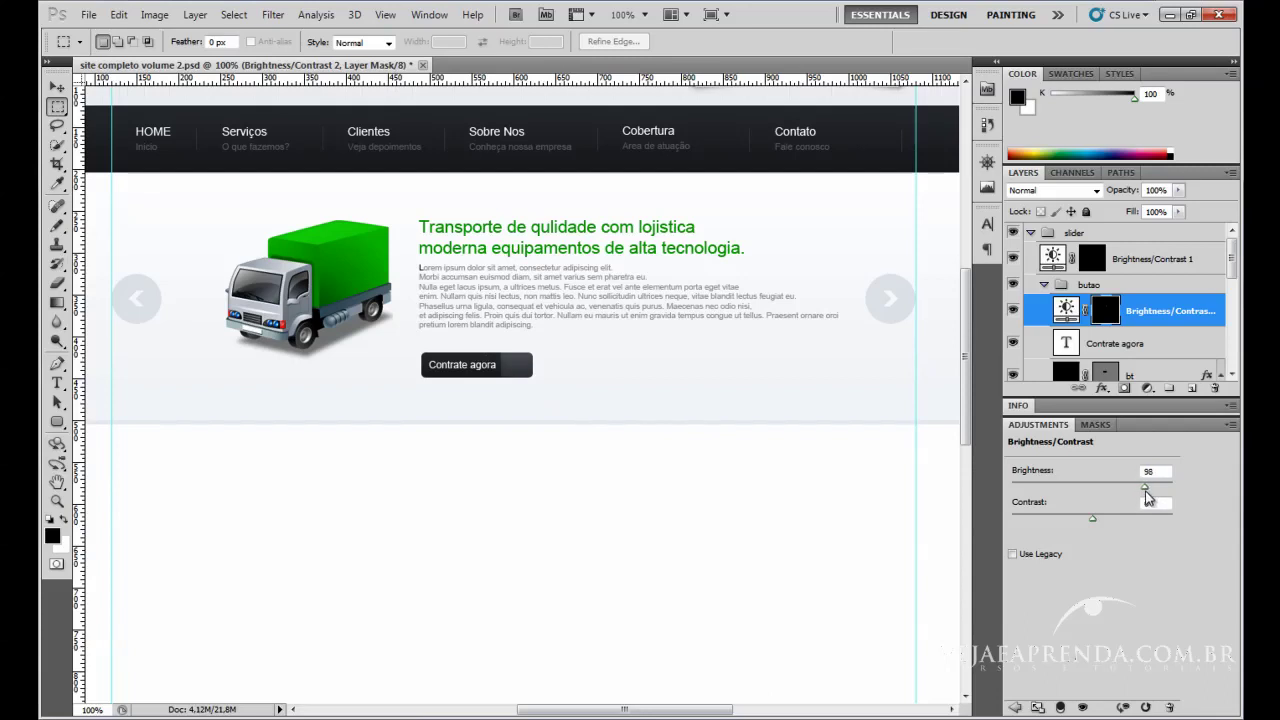
pyautogui.moveTo(1149, 498); pyautogui.dragTo(1146, 498)
# On a new layer, fill a vertical black line about 1 px wide and as tall as the button, where its two tones meet.
pyautogui.click(57, 501)
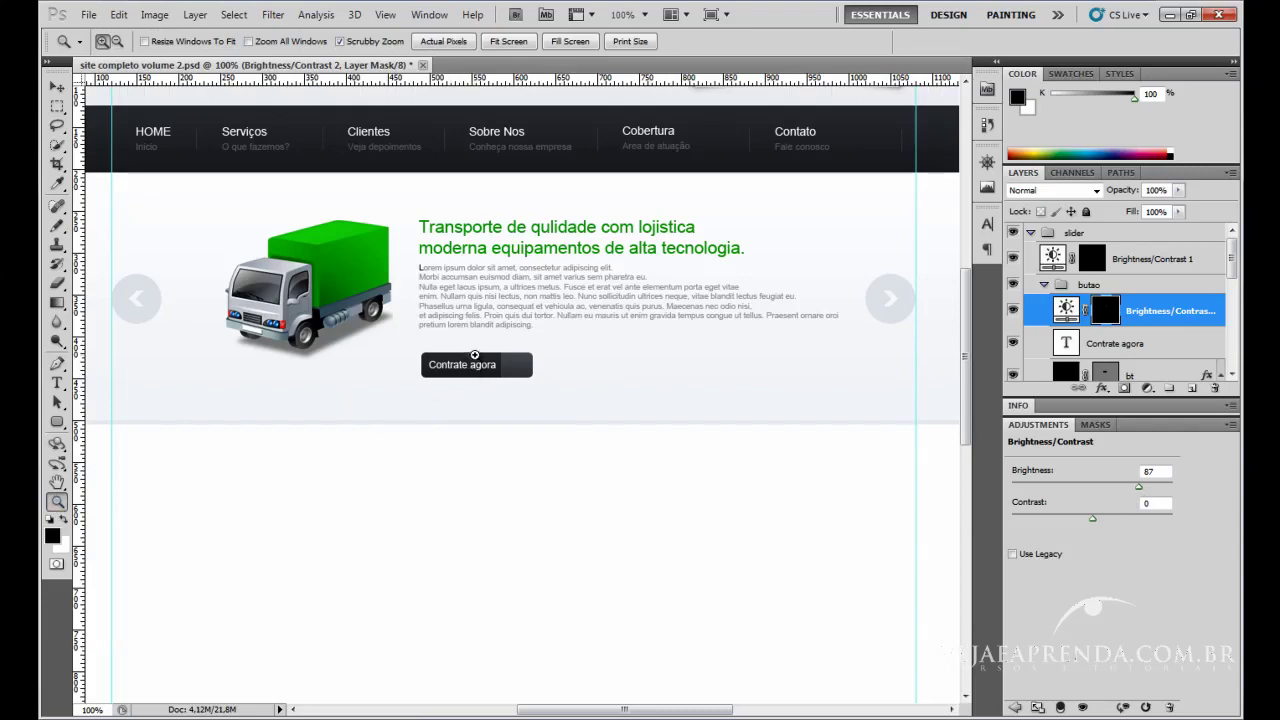
pyautogui.moveTo(482, 345); pyautogui.dragTo(594, 321)
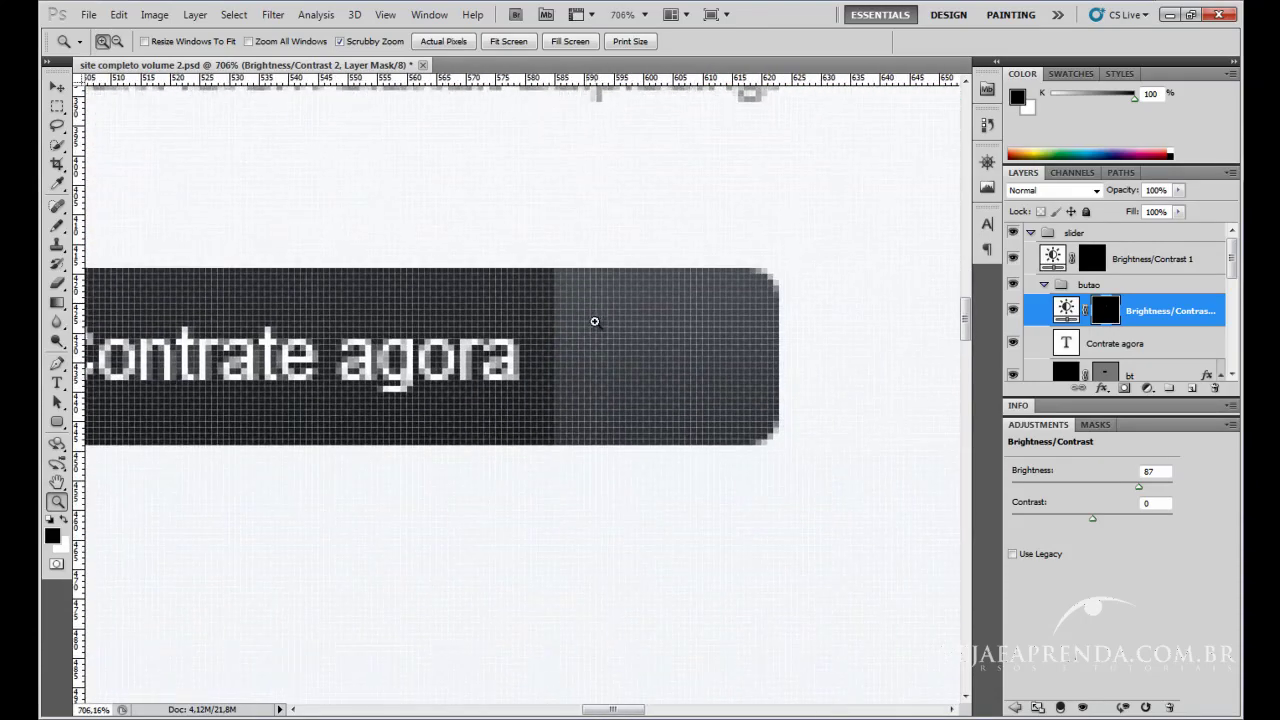
pyautogui.moveTo(553, 387); pyautogui.dragTo(580, 430)
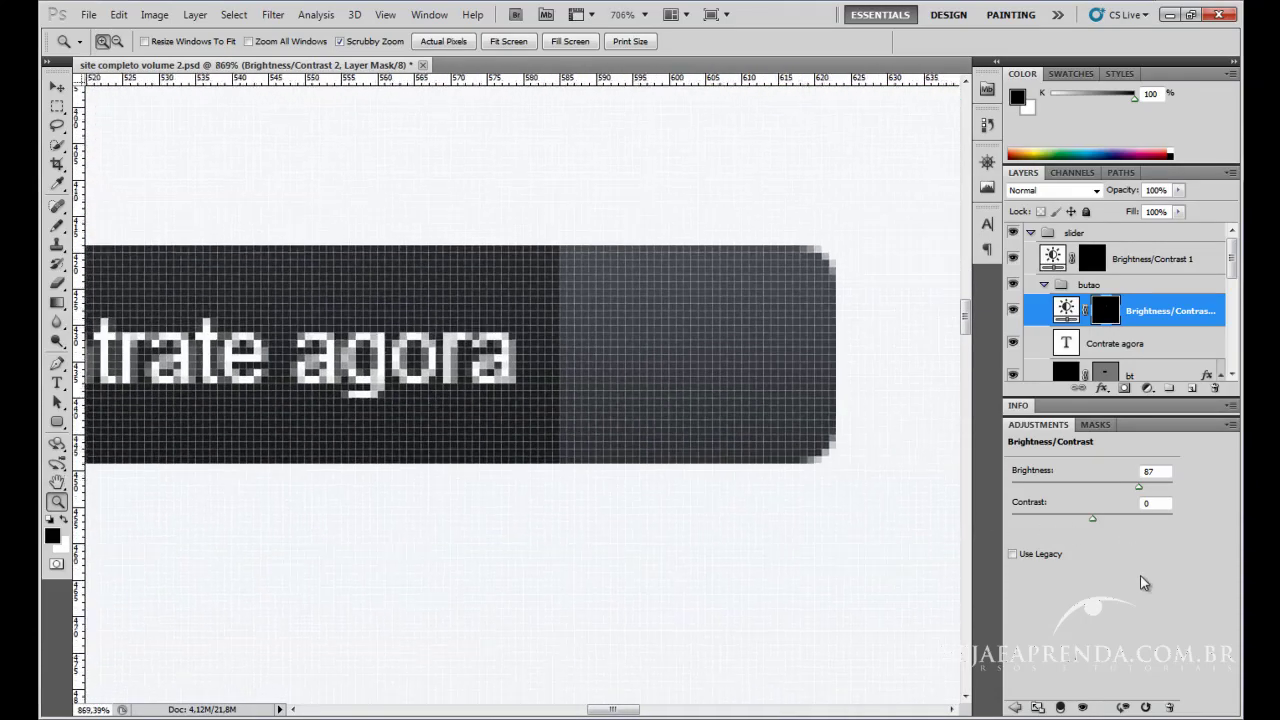
pyautogui.click(1191, 388)
pyautogui.click(57, 108)
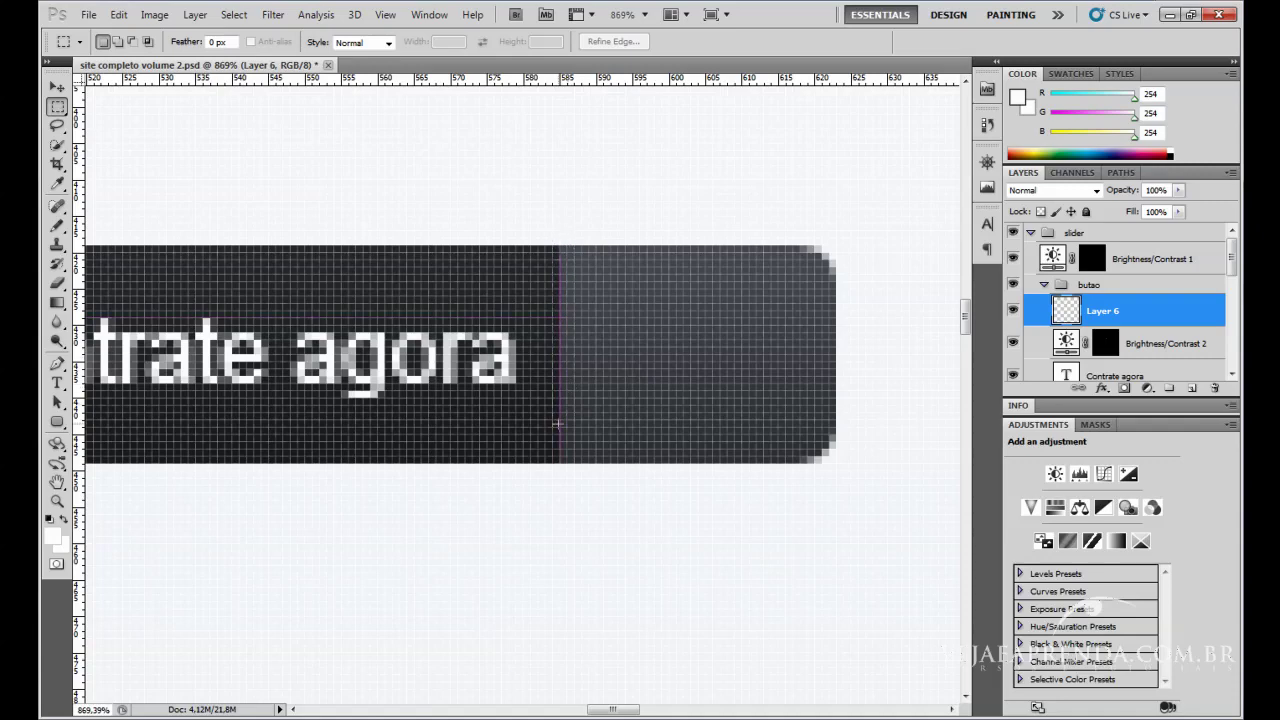
pyautogui.moveTo(565, 413); pyautogui.dragTo(565, 463)
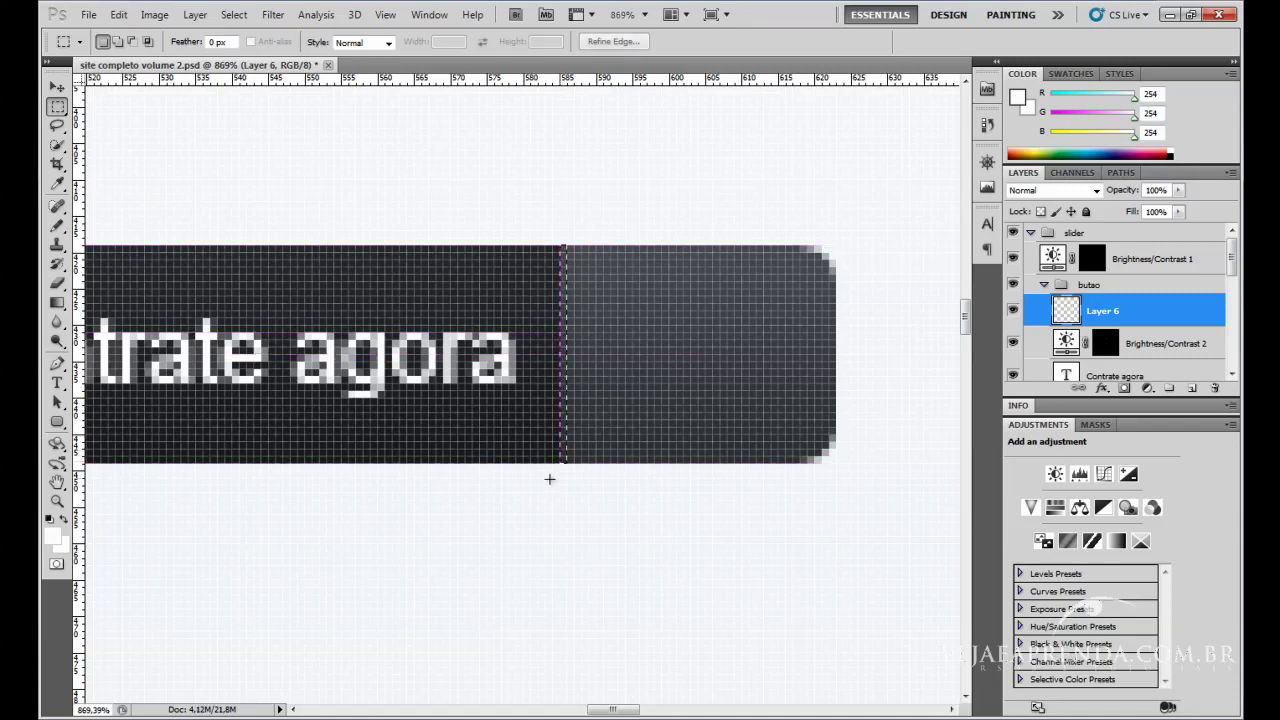
pyautogui.press('d')
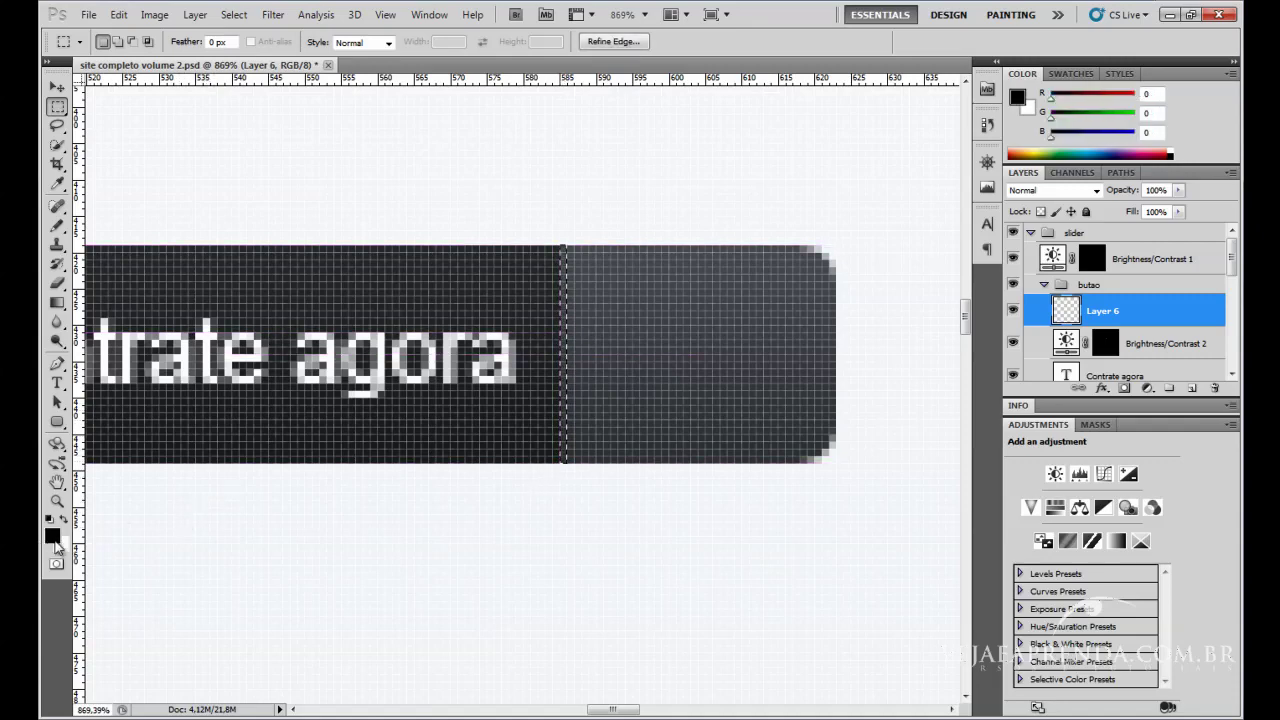
pyautogui.hotkey('alt', 'BackSpace')
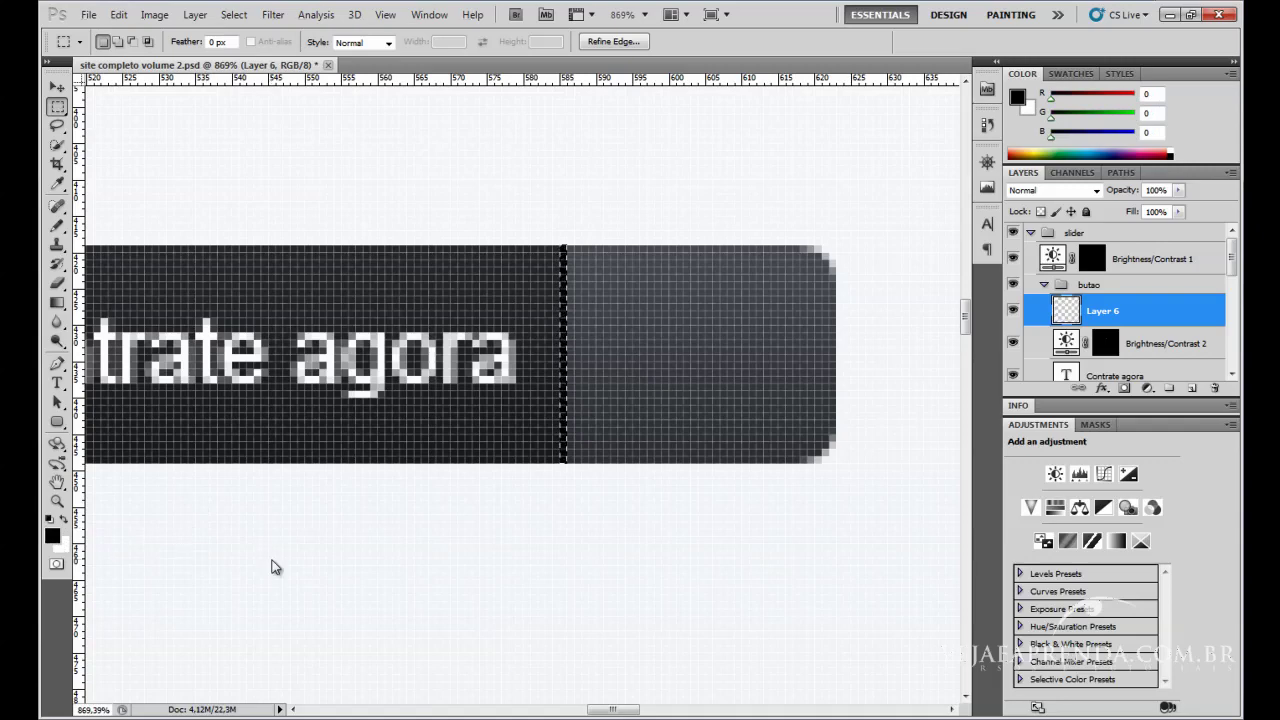
pyautogui.hotkey('ctrl', 'd')
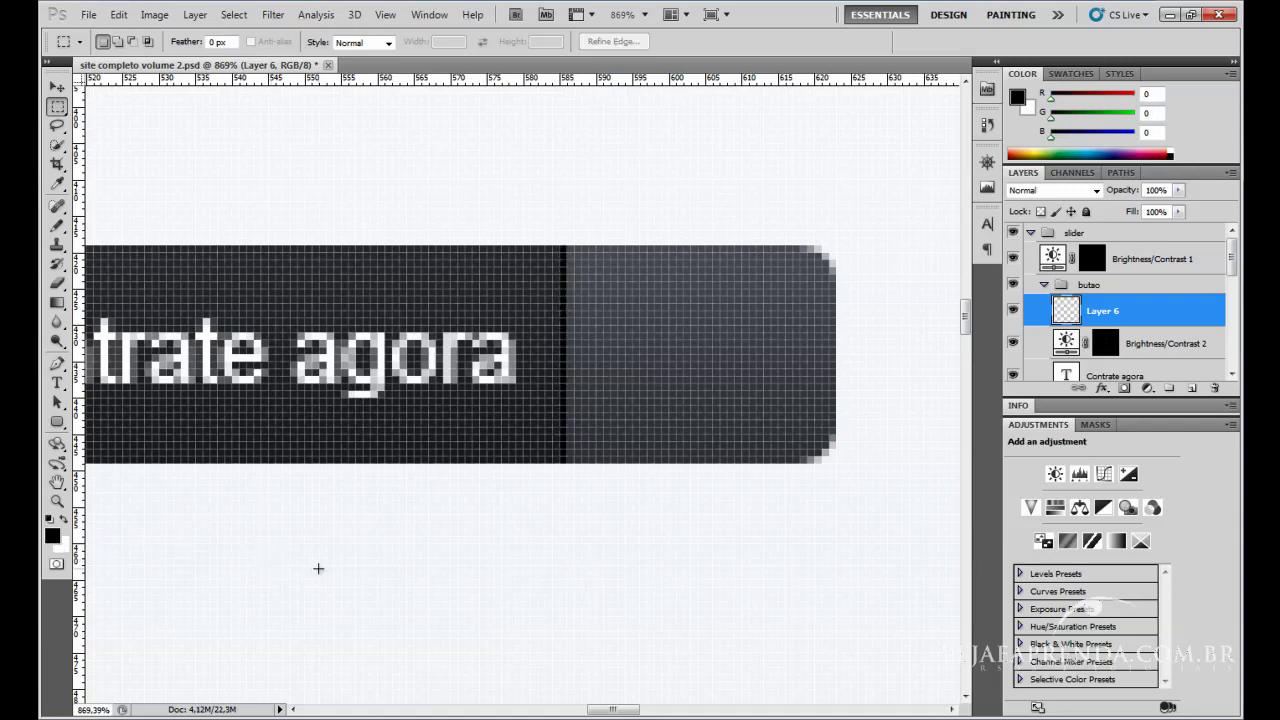
# Examine the two-tone button at actual size and how it sits within the slider and the page header.
pyautogui.click(57, 501)
pyautogui.moveTo(610, 426); pyautogui.dragTo(466, 406)
pyautogui.rightClick(475, 399)
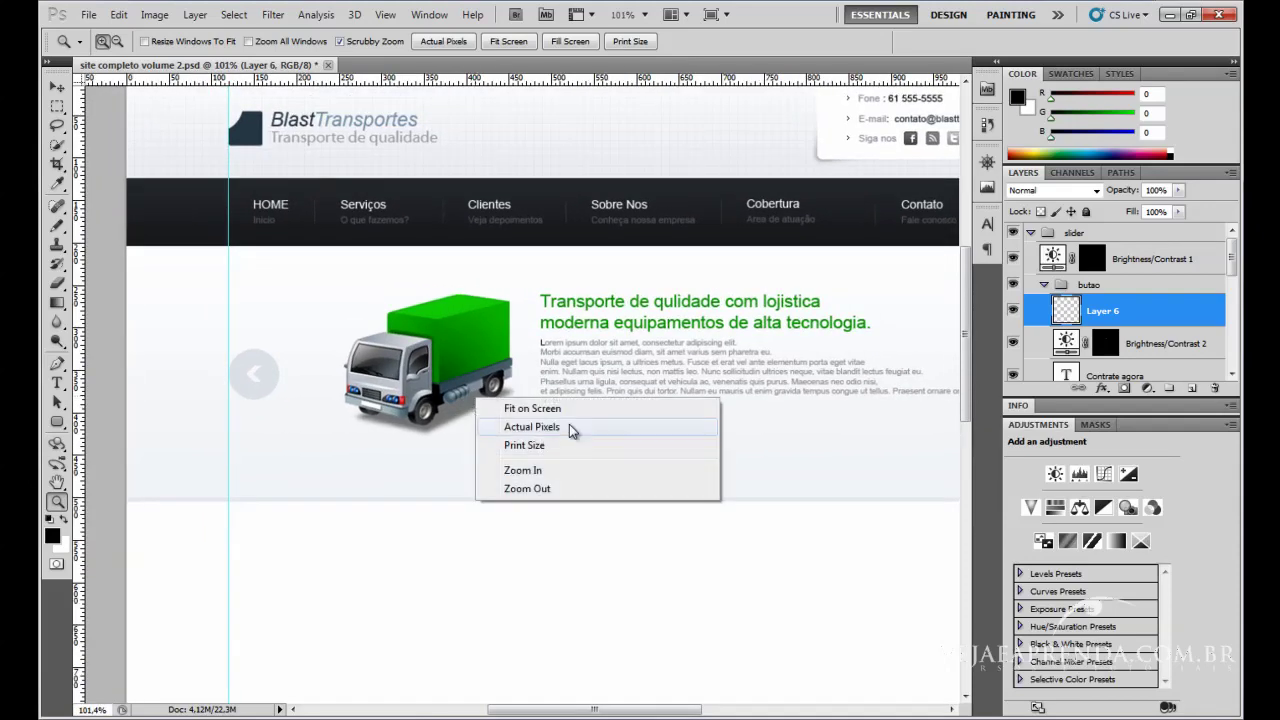
pyautogui.click(566, 428)
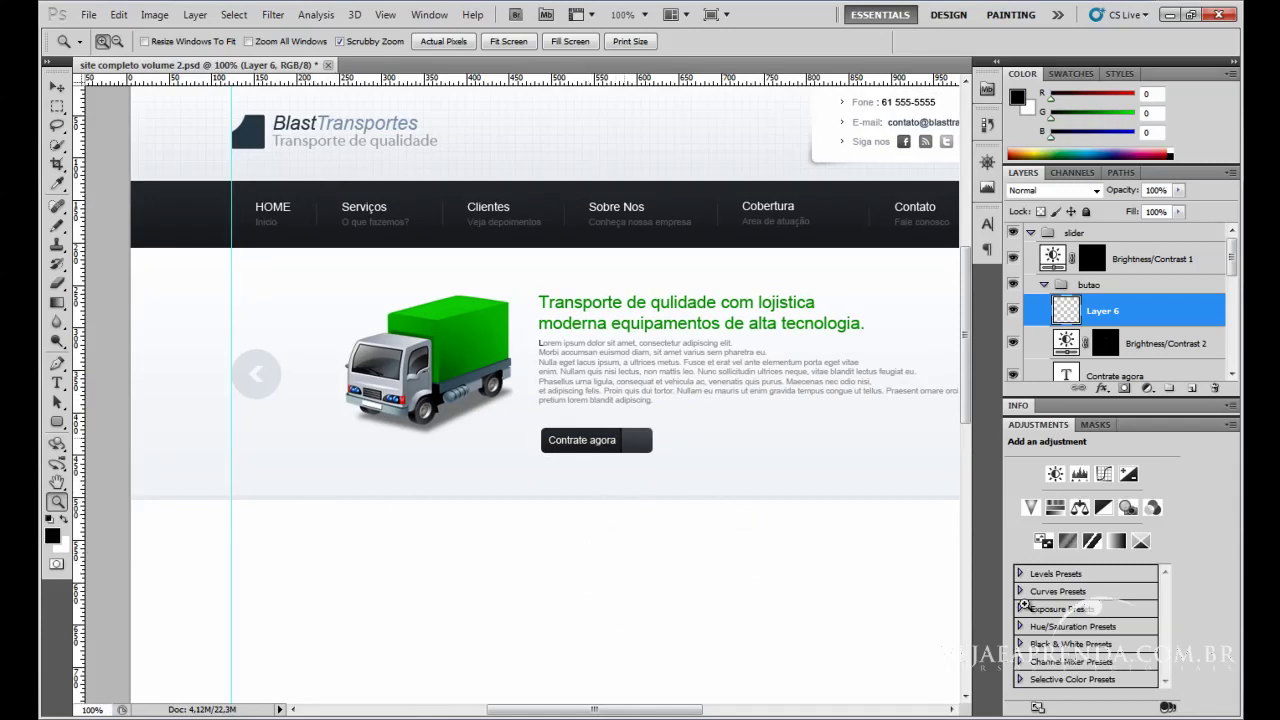
pyautogui.click(638, 465)
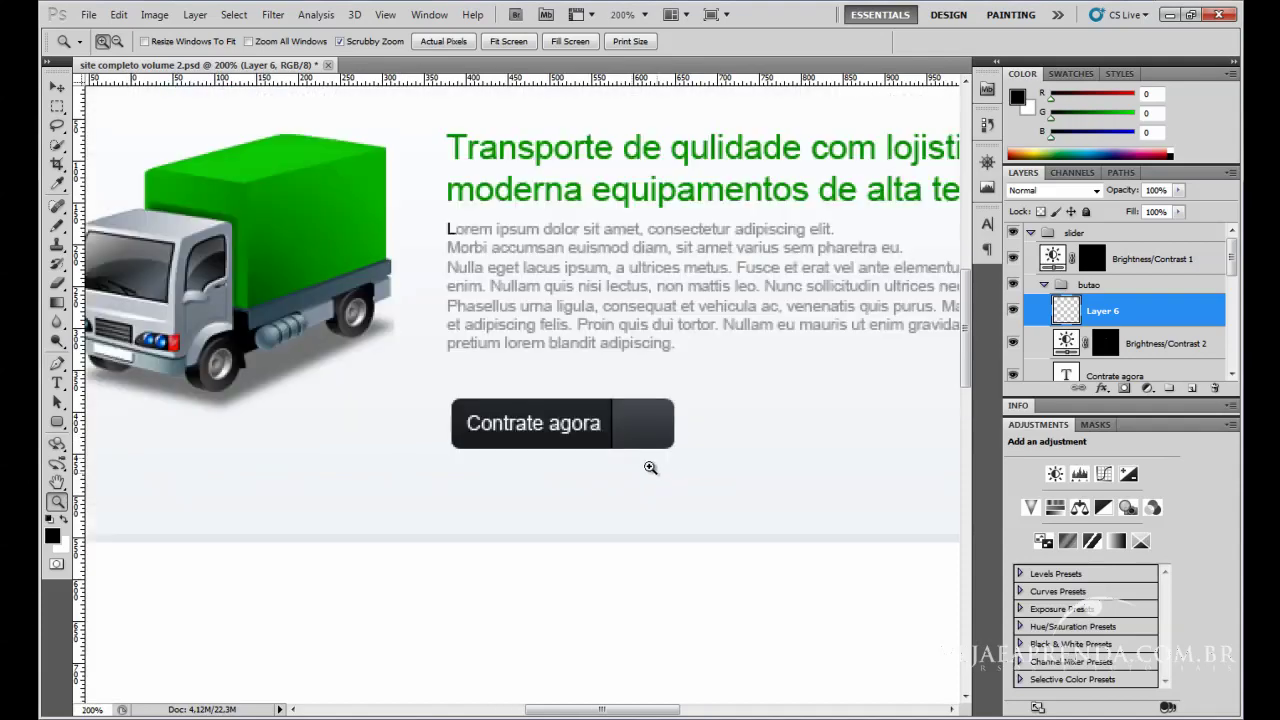
pyautogui.keyDown('alt'); pyautogui.click(650, 467); pyautogui.keyUp('alt')
pyautogui.keyDown('alt'); pyautogui.click(660, 463); pyautogui.keyUp('alt')
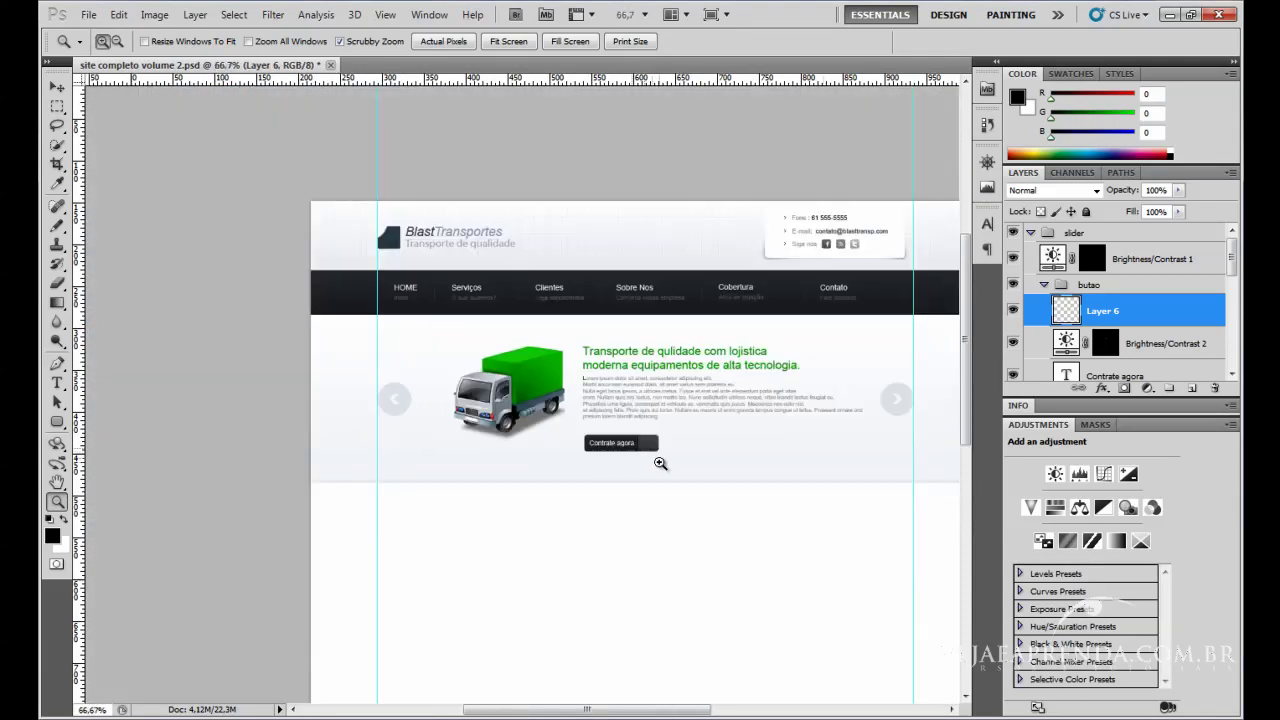
pyautogui.click(792, 471)
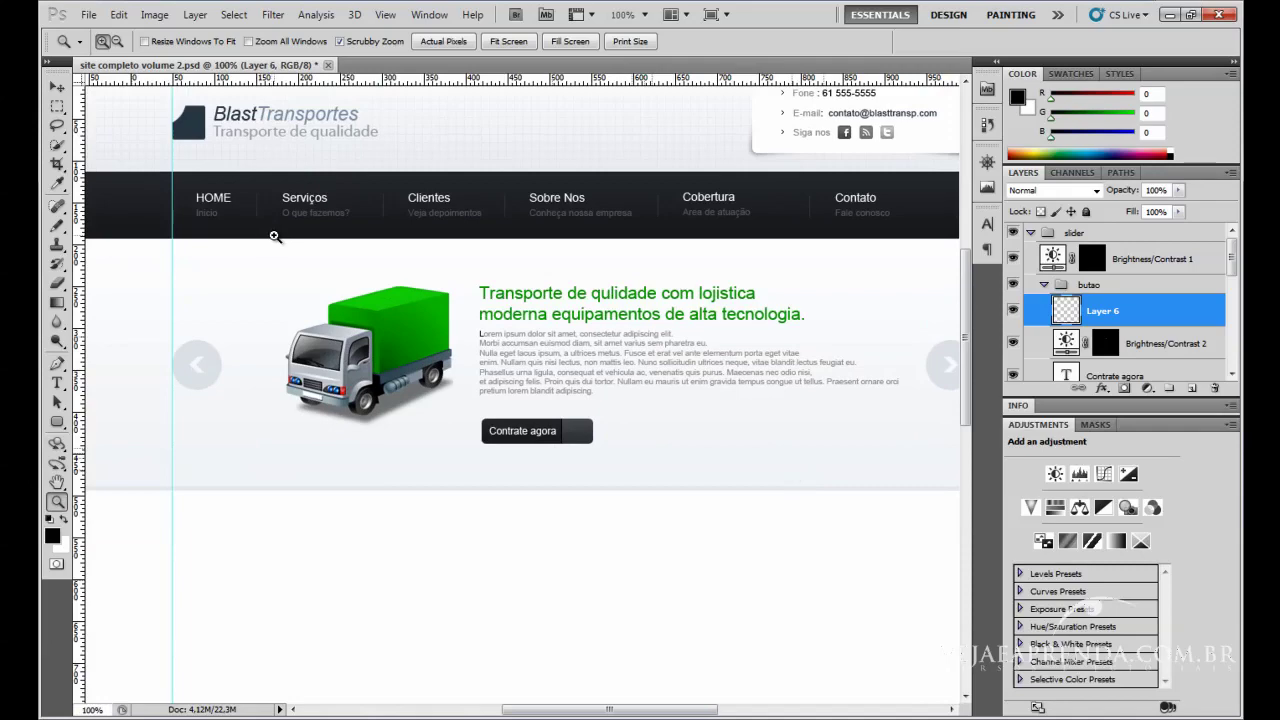
pyautogui.scroll(4, 610, 335)
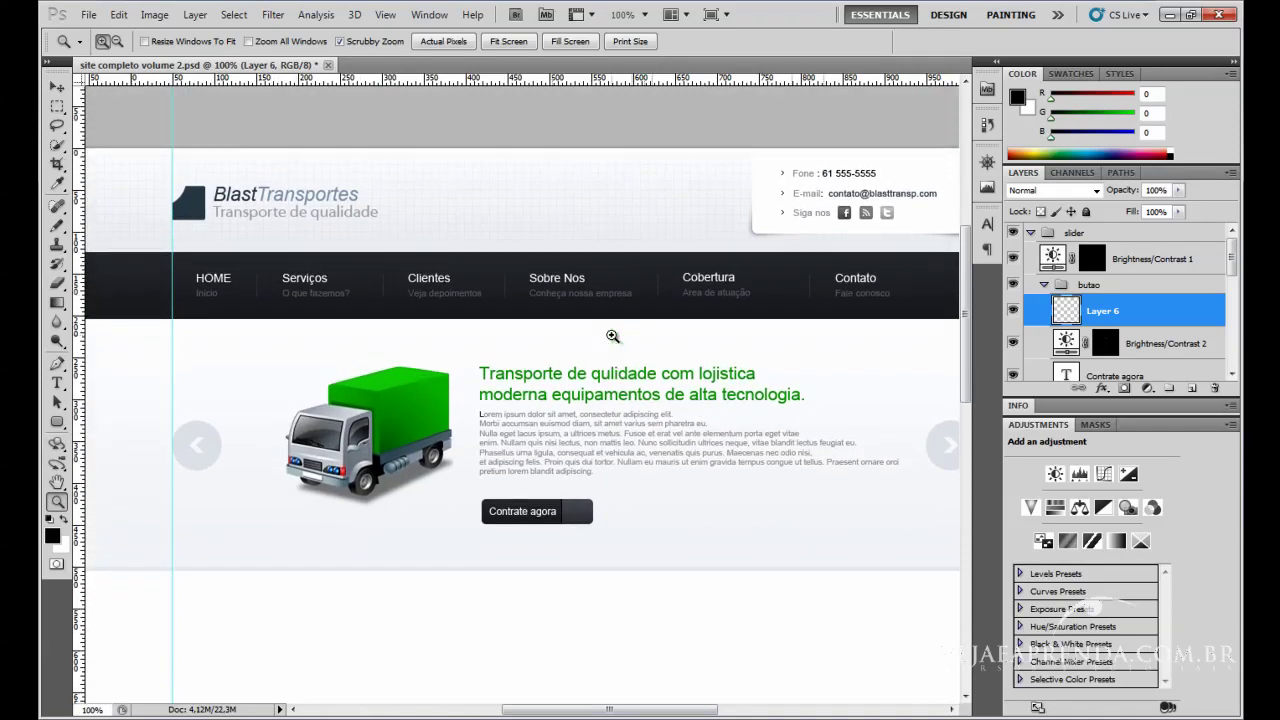
pyautogui.scroll(-3, 612, 335)
pyautogui.scroll(-3, 600, 370)
# Place a small white right-pointing chevron from the custom shapes in the middle of the button's lighter right end.
pyautogui.click(586, 415)
pyautogui.click(586, 417)
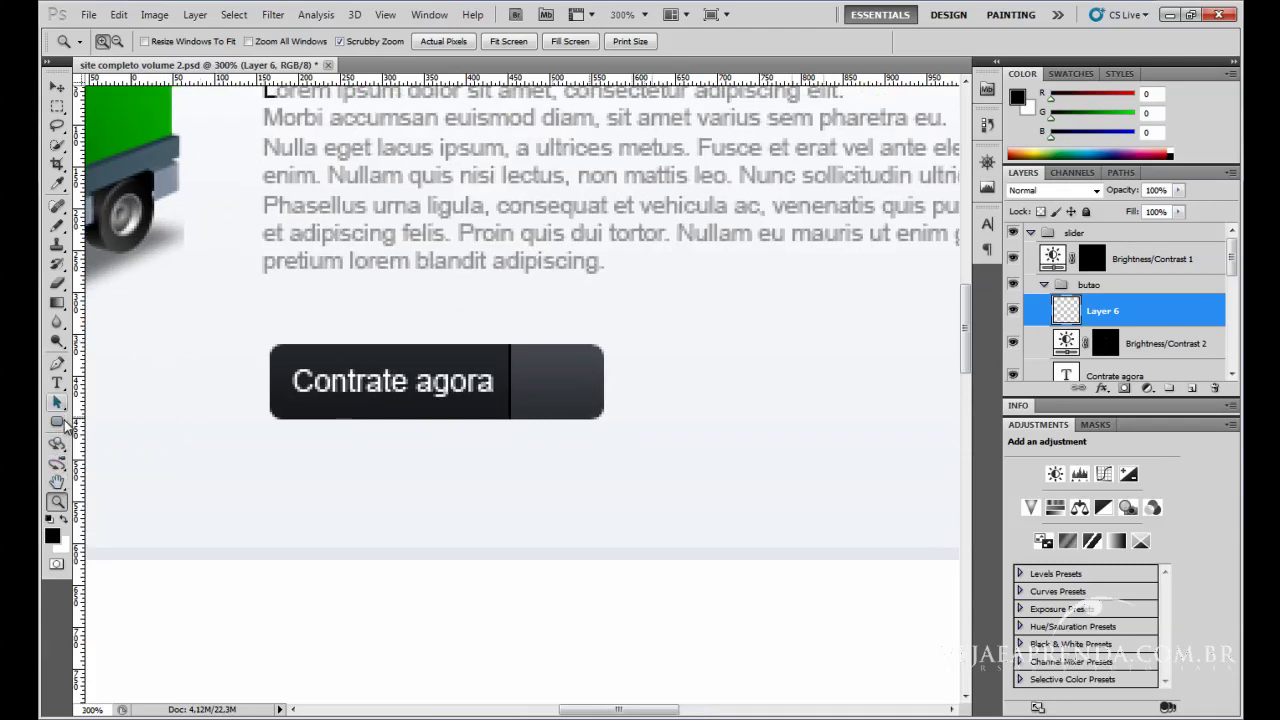
pyautogui.moveTo(64, 424); pyautogui.dragTo(128, 499)
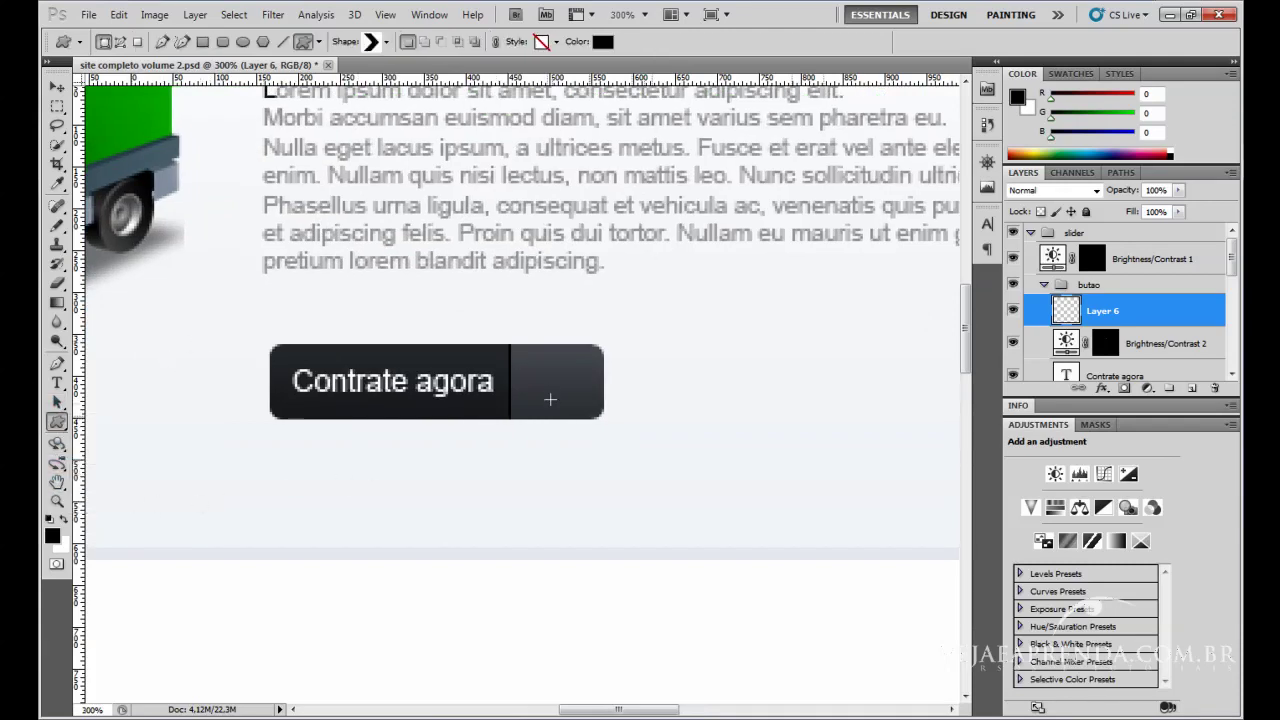
pyautogui.click(603, 42)
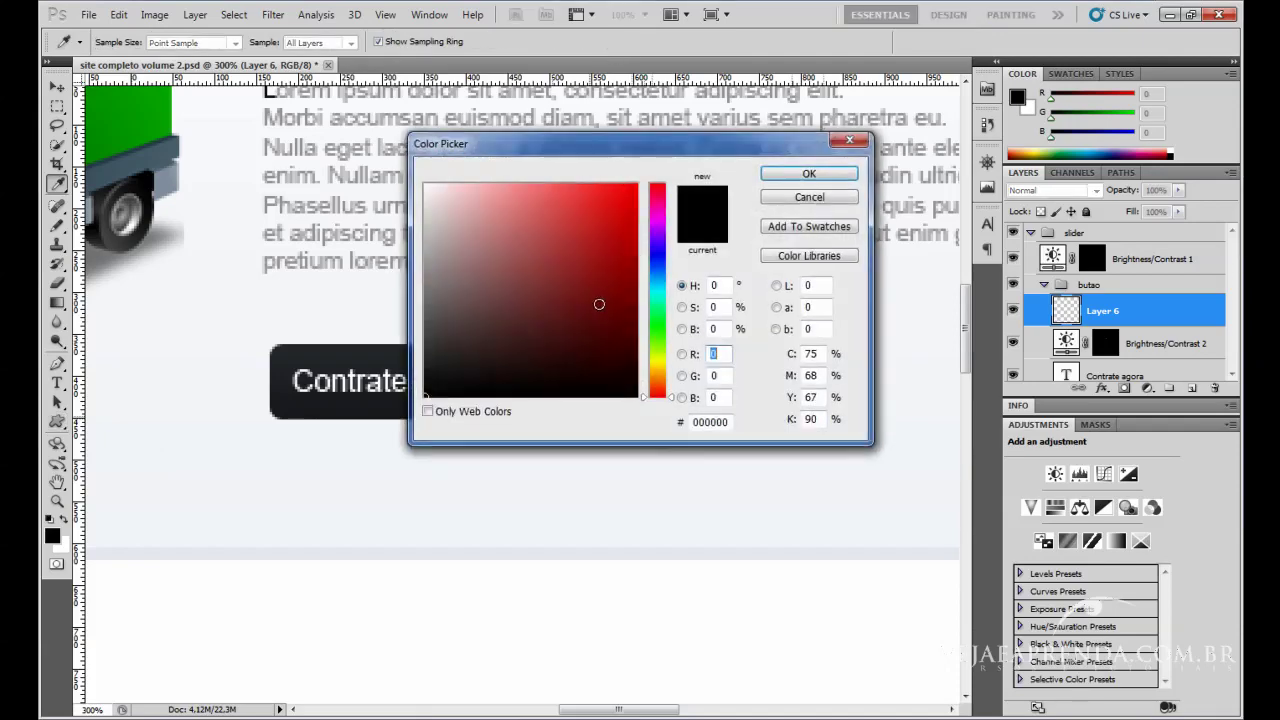
pyautogui.click(429, 188)
pyautogui.click(808, 172)
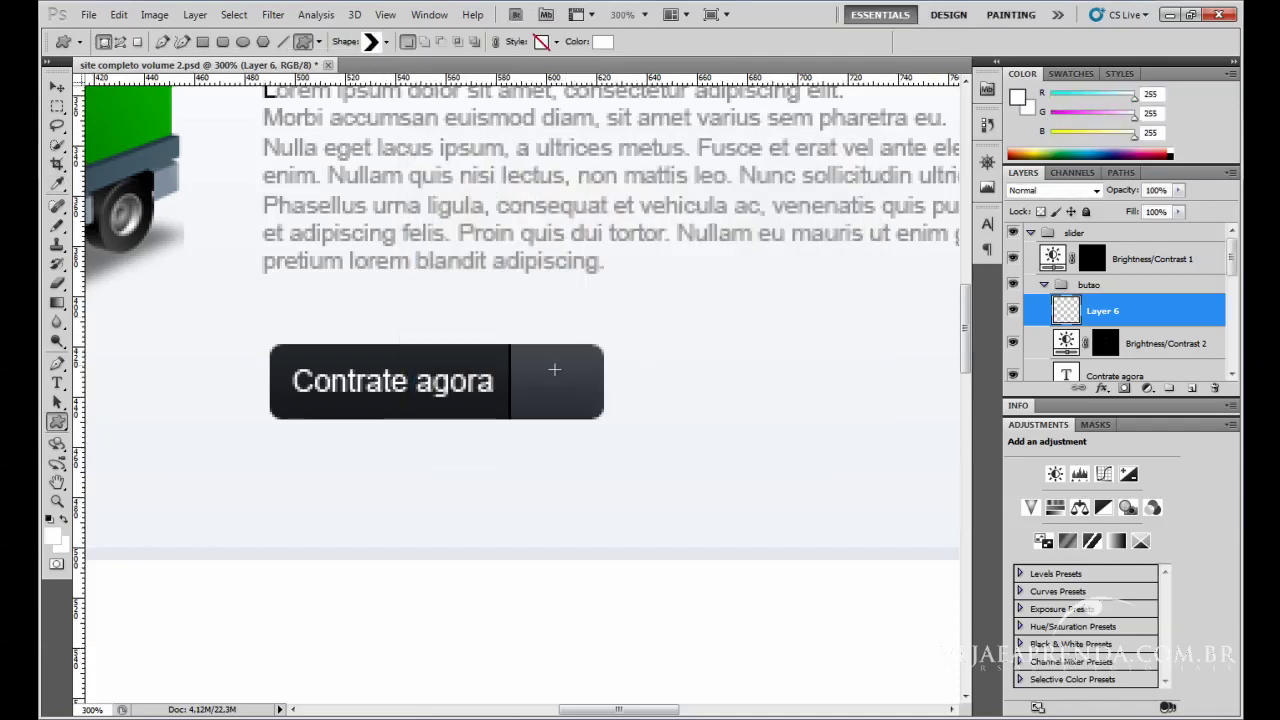
pyautogui.moveTo(561, 393); pyautogui.dragTo(569, 397)
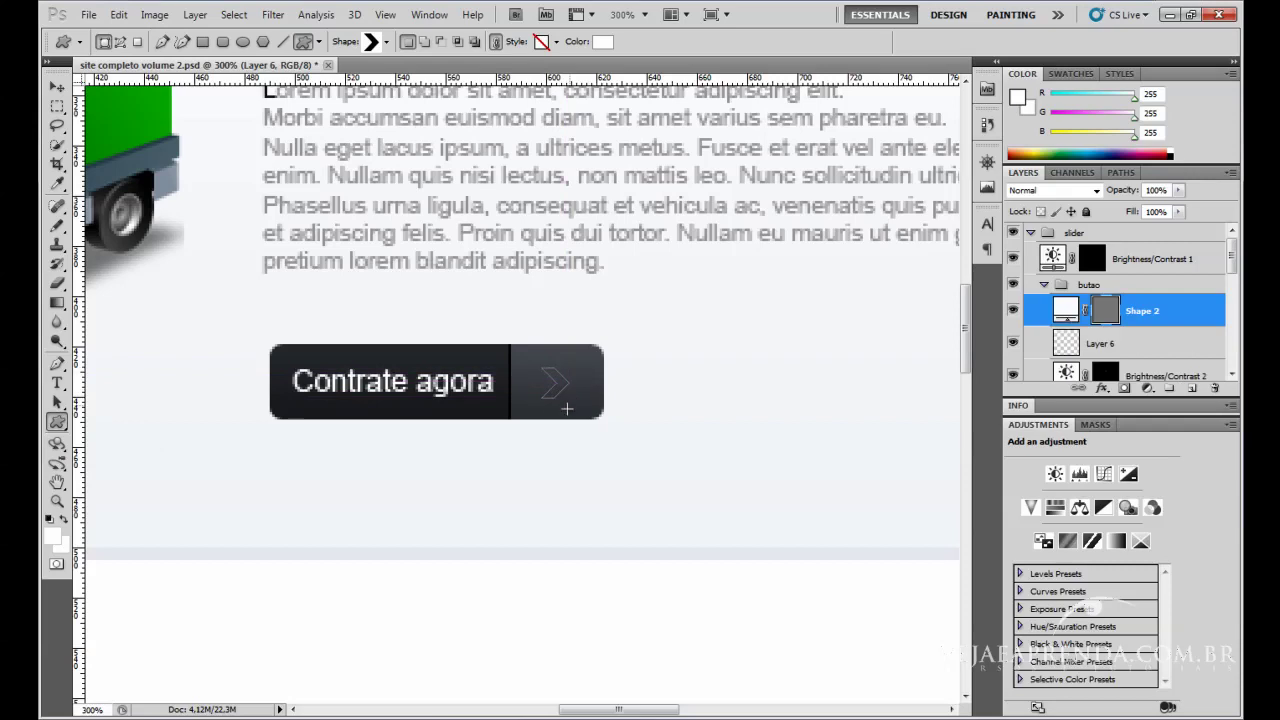
pyautogui.click(57, 88)
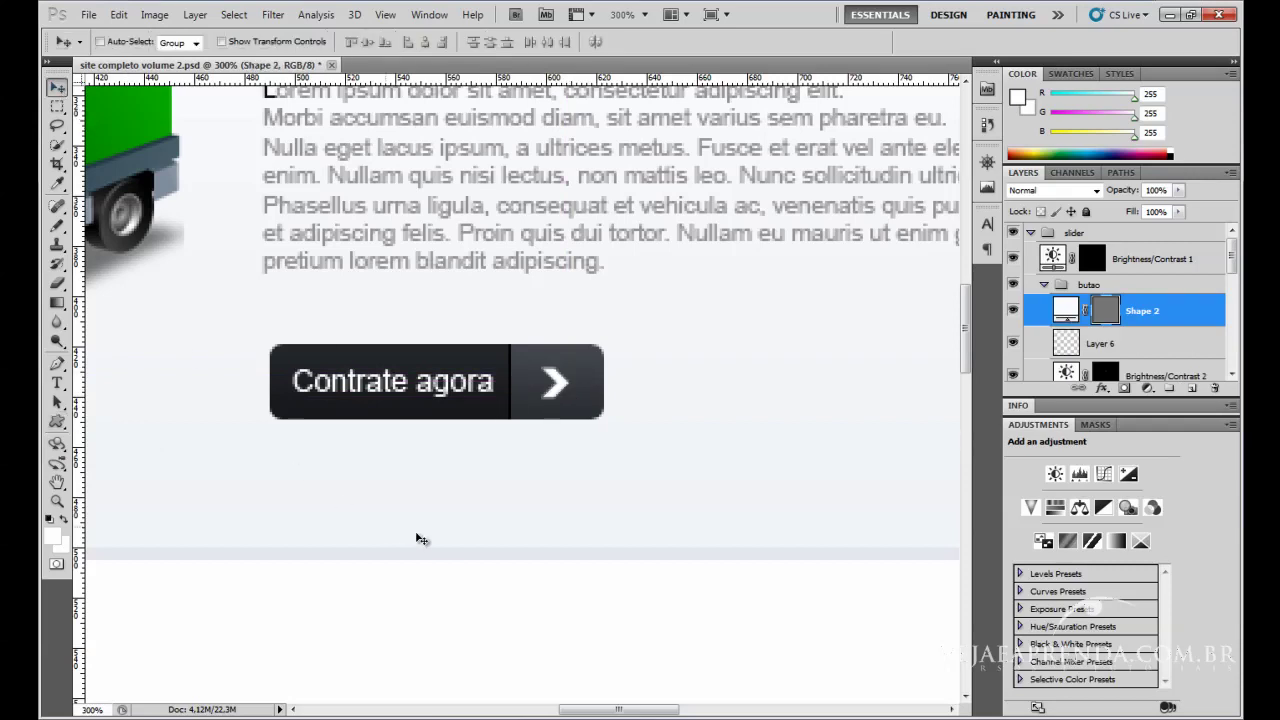
pyautogui.click(1147, 270)
pyautogui.click(1155, 315)
# Review the page at actual pixels in full-screen view without panels, checking the header, menu, slider and the empty area below.
pyautogui.click(57, 500)
pyautogui.rightClick(432, 366)
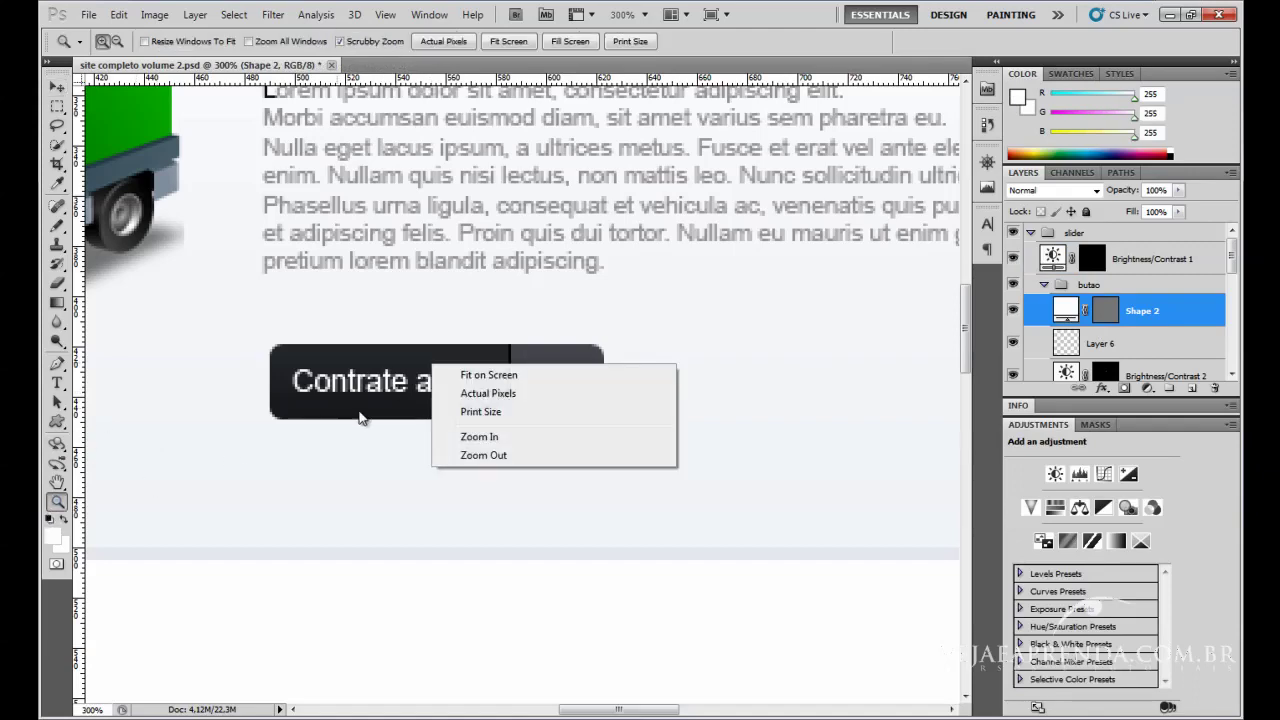
pyautogui.click(584, 396)
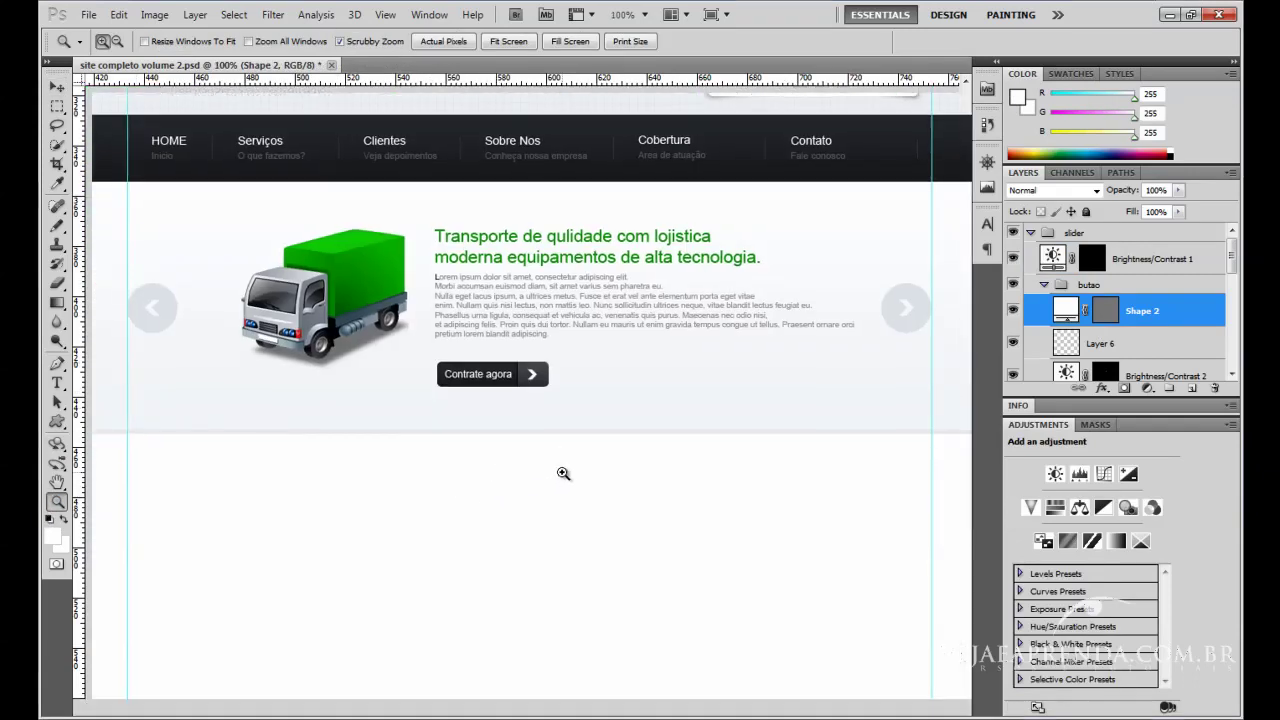
pyautogui.press('Tab')
pyautogui.press('f')
pyautogui.press('f')
pyautogui.scroll(3, 580, 466)
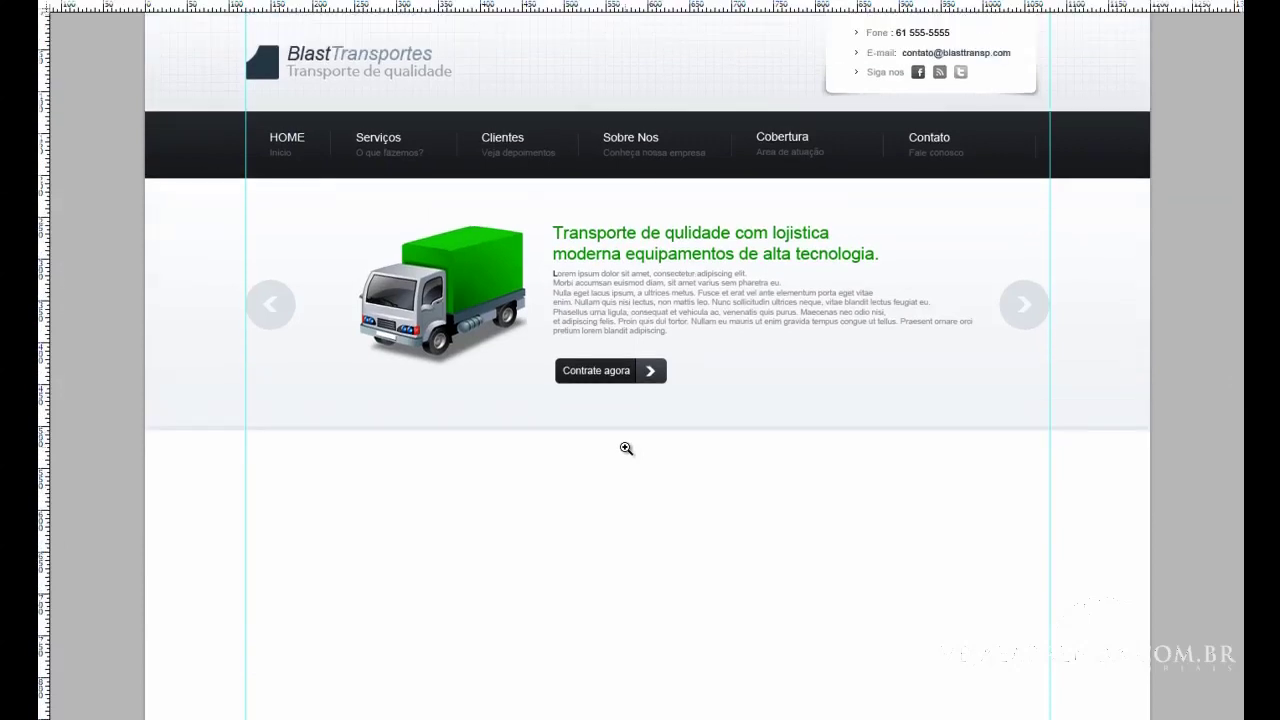
pyautogui.scroll(2, 626, 448)
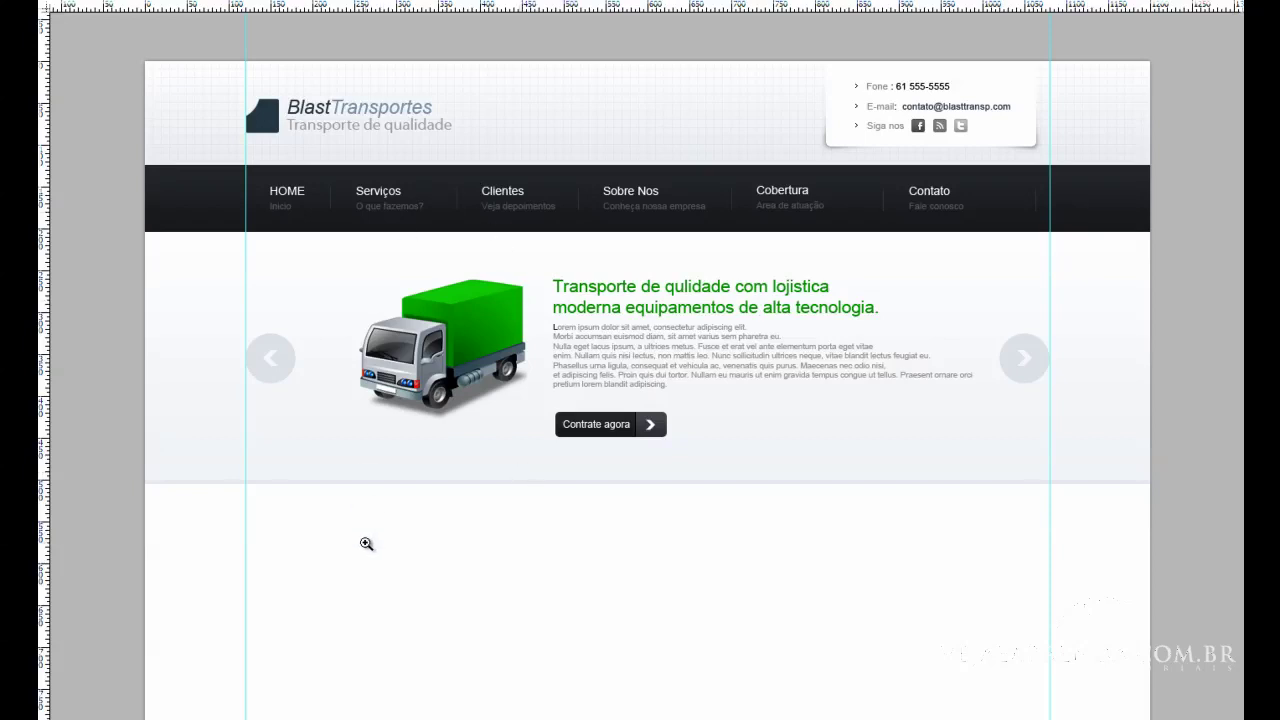
pyautogui.scroll(-5, 367, 530)
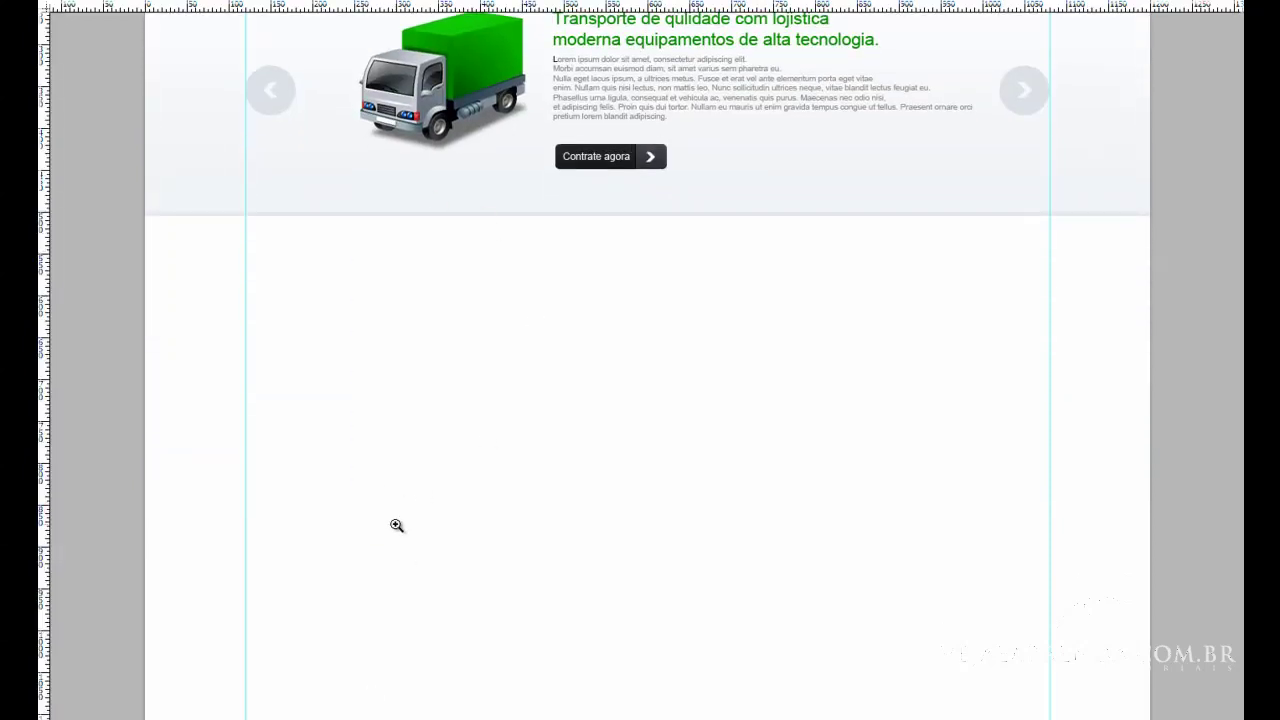
pyautogui.scroll(-3, 392, 523)
pyautogui.scroll(2, 394, 583)
pyautogui.scroll(6, 397, 584)
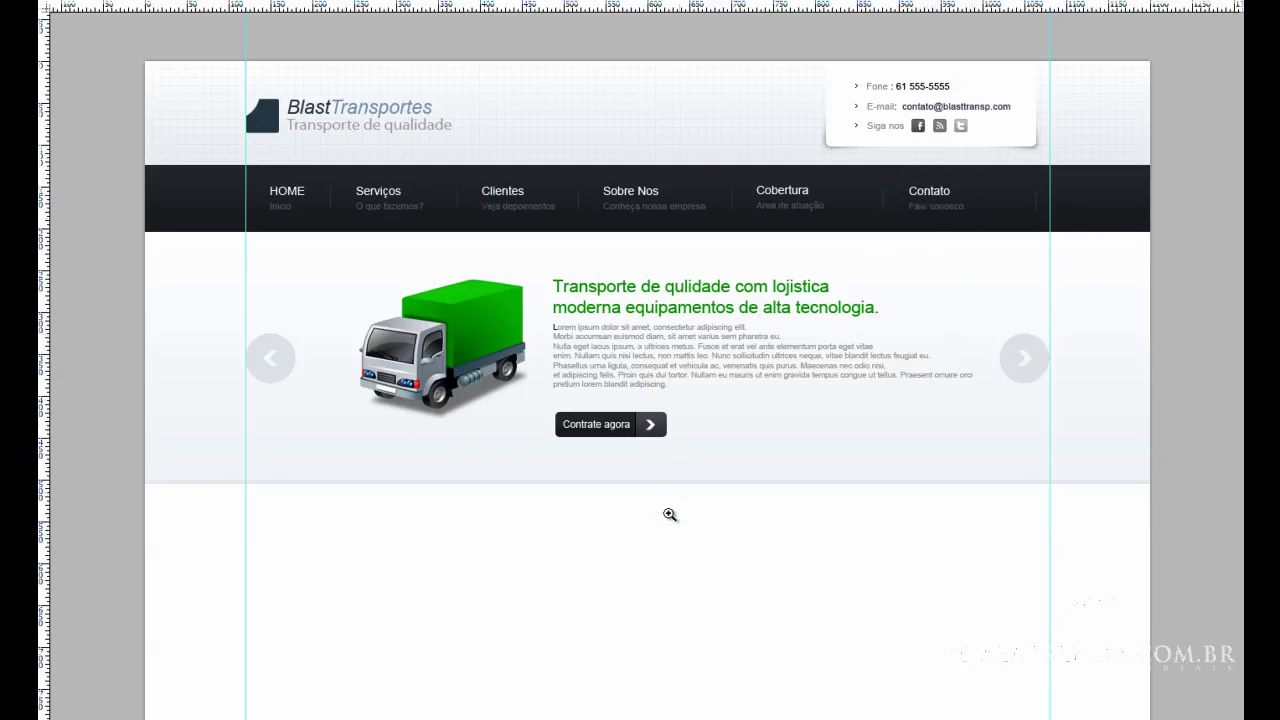
pyautogui.scroll(-5, 851, 492)
pyautogui.scroll(4, 851, 492)
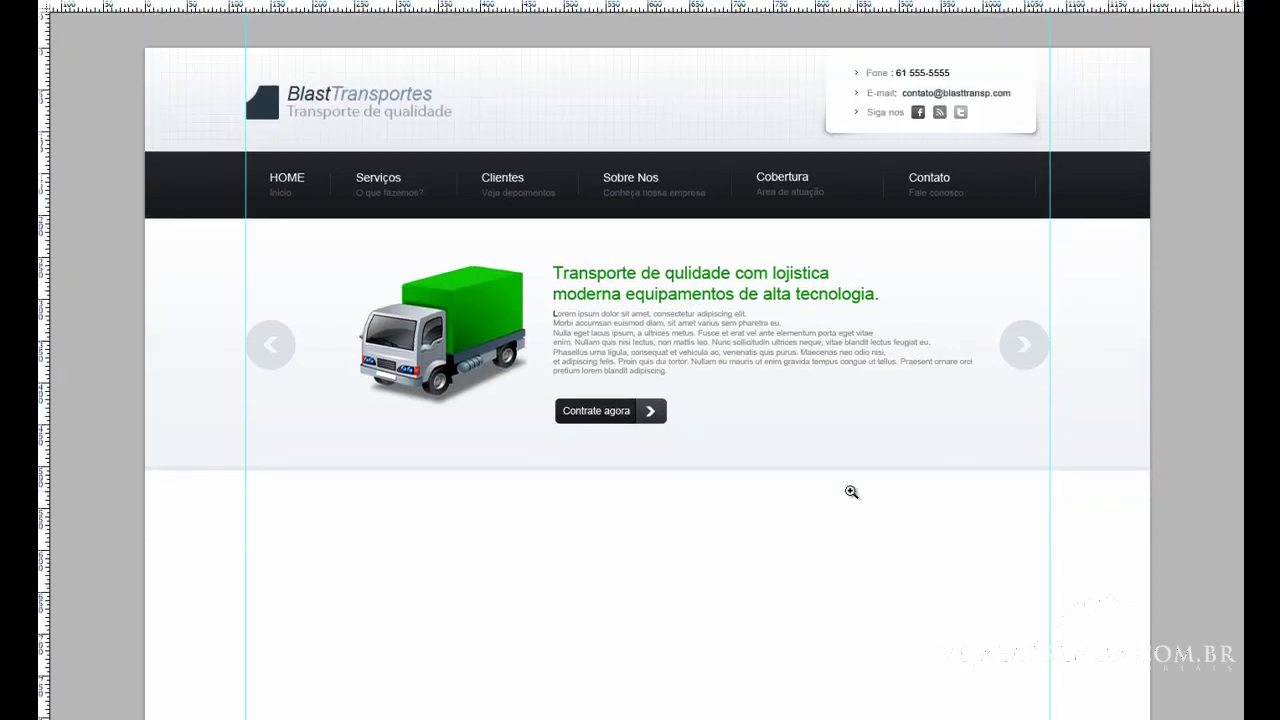
pyautogui.scroll(2, 851, 492)
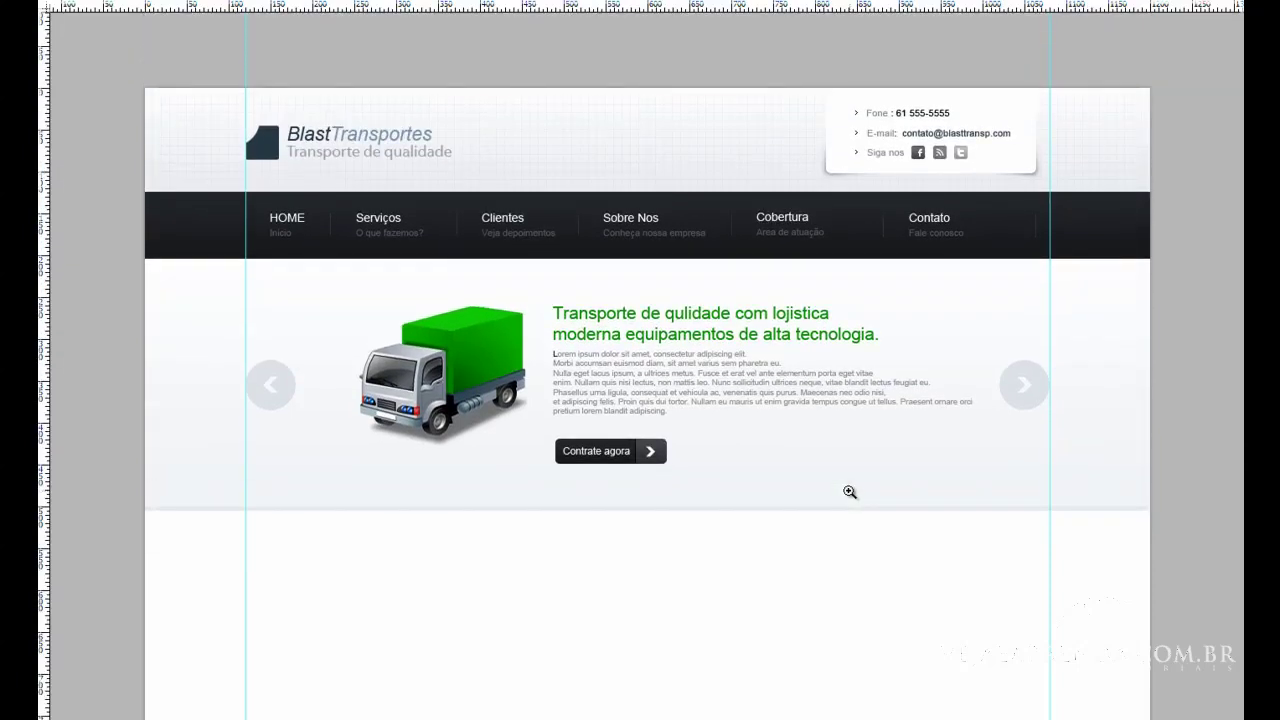